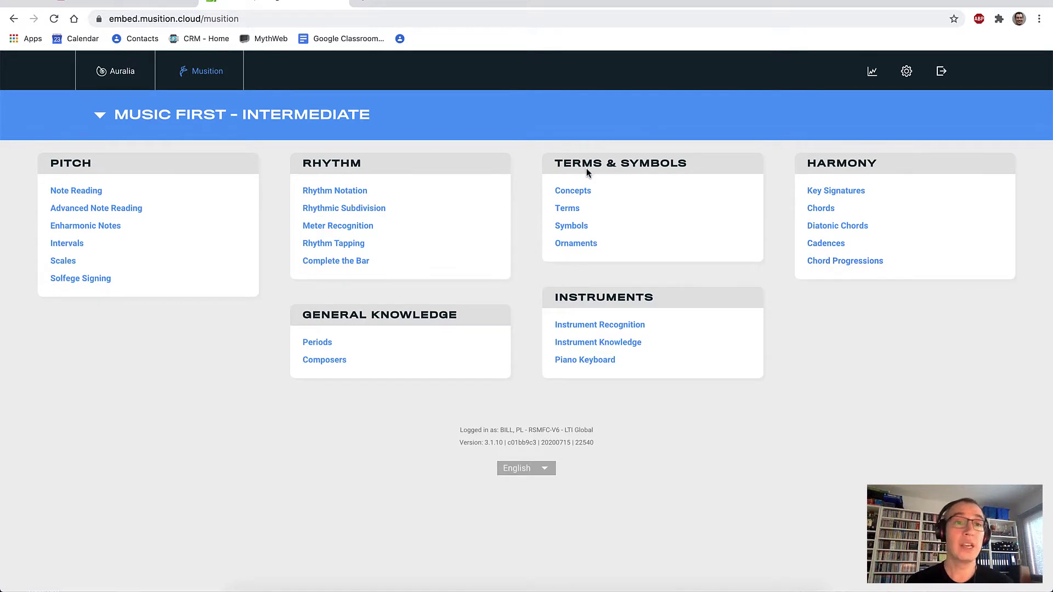
View the Auralia topics, return to Musition and set its syllabus to Music First - Introductory.
click(108, 74)
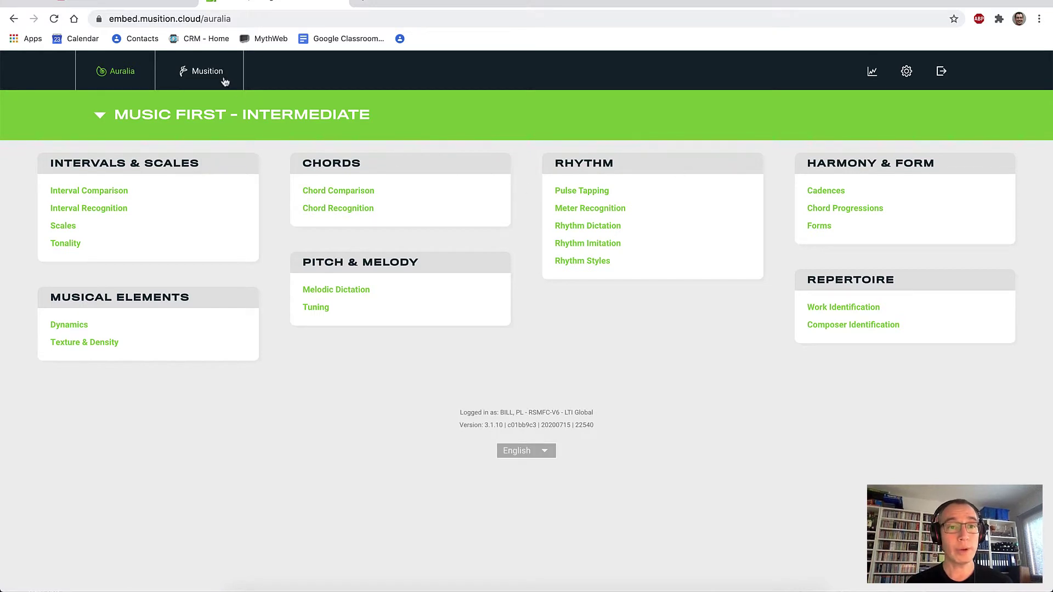
click(208, 72)
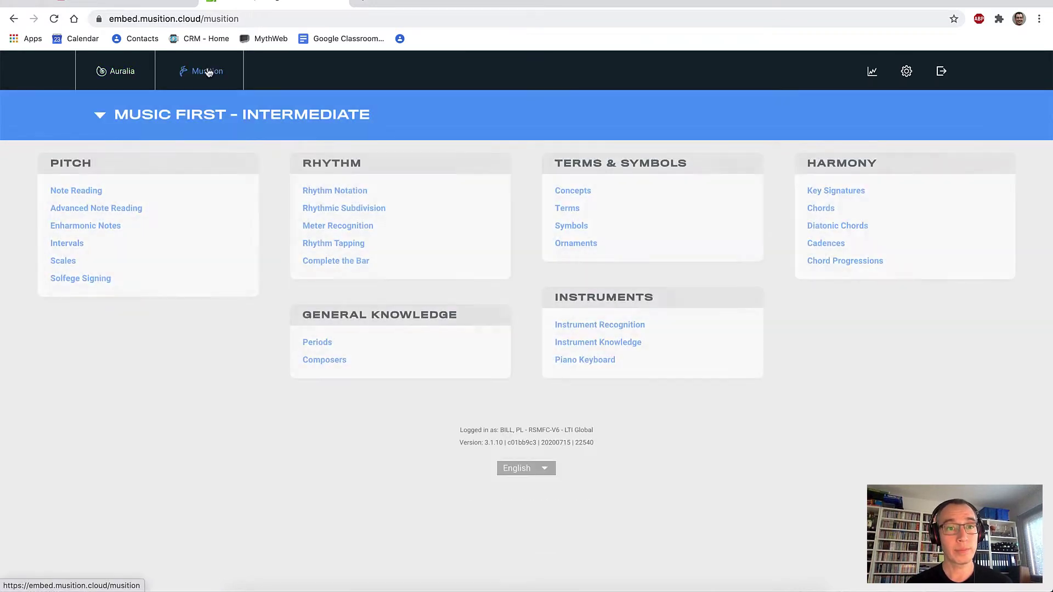
click(204, 117)
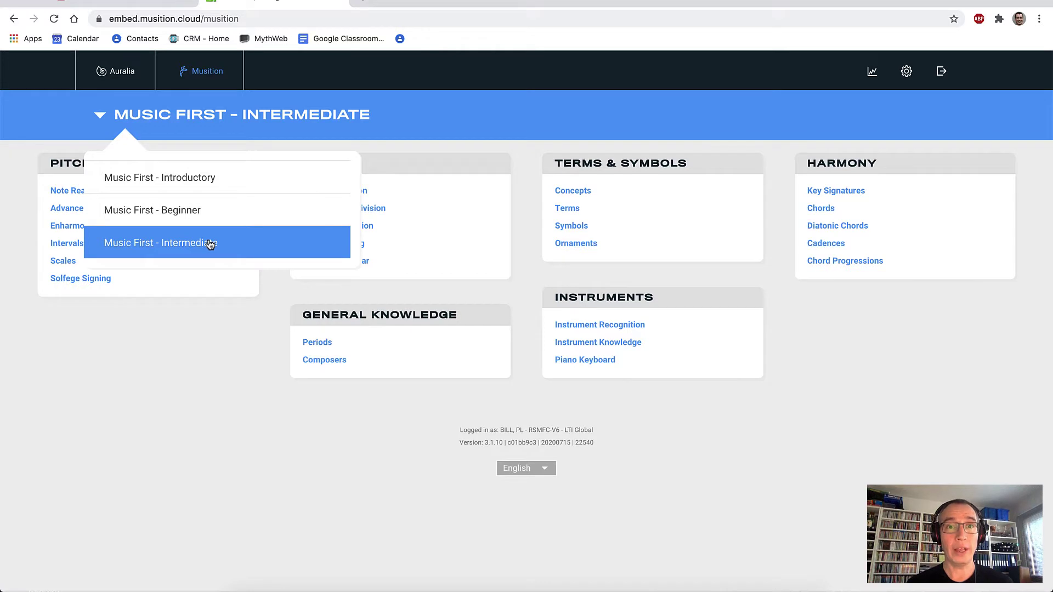
click(235, 386)
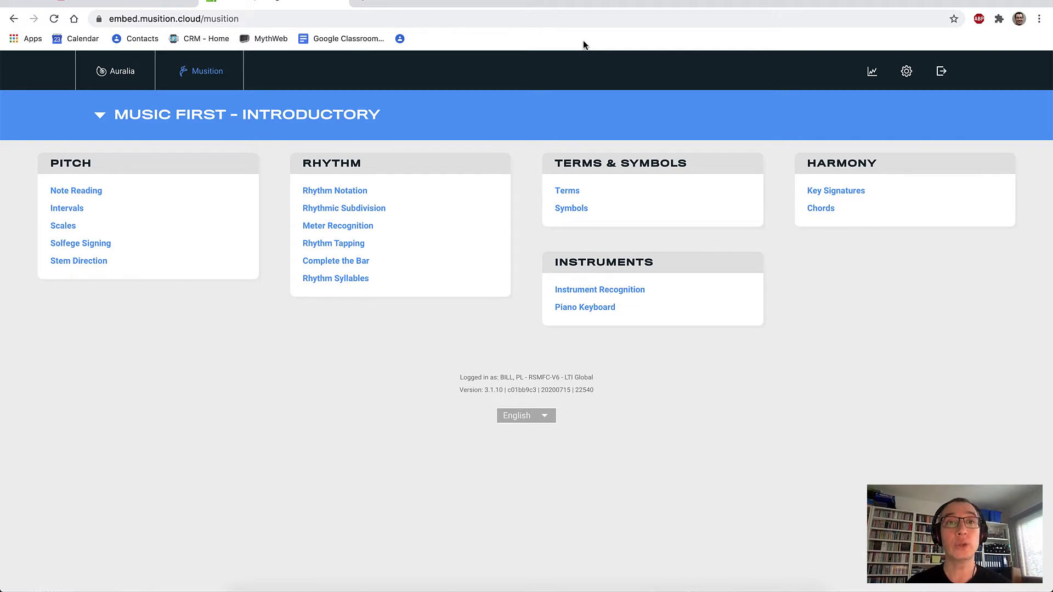
Start Note Reading Level 1, submit E as the answer to the first question and continue.
click(92, 192)
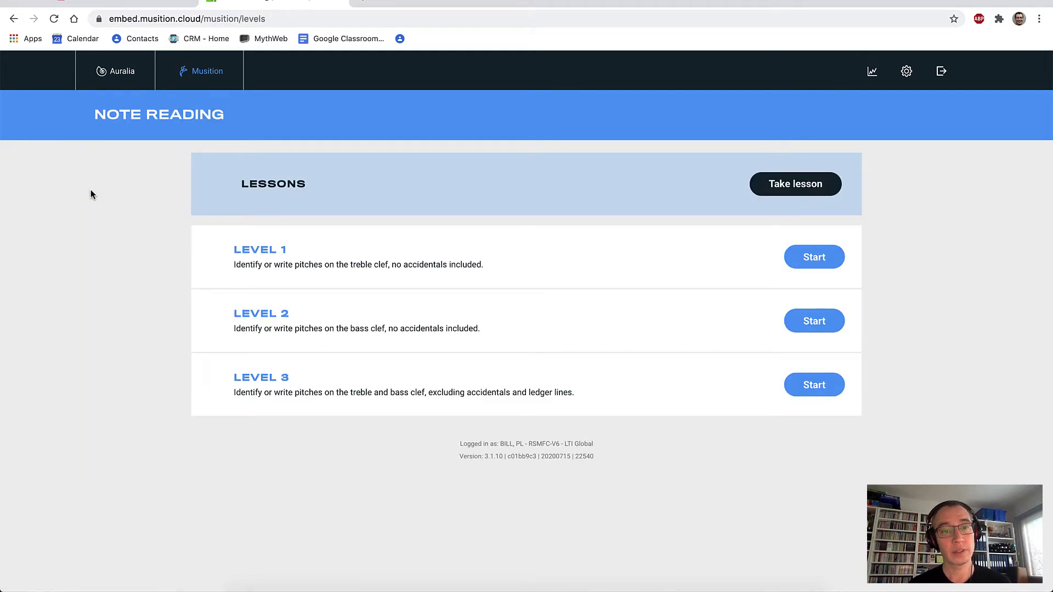
click(813, 259)
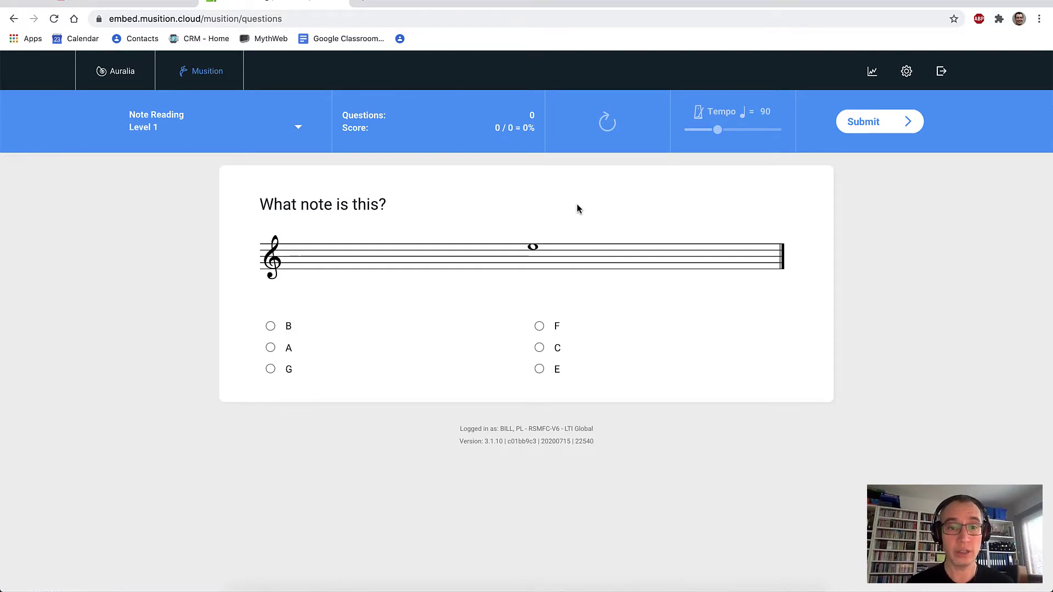
click(539, 369)
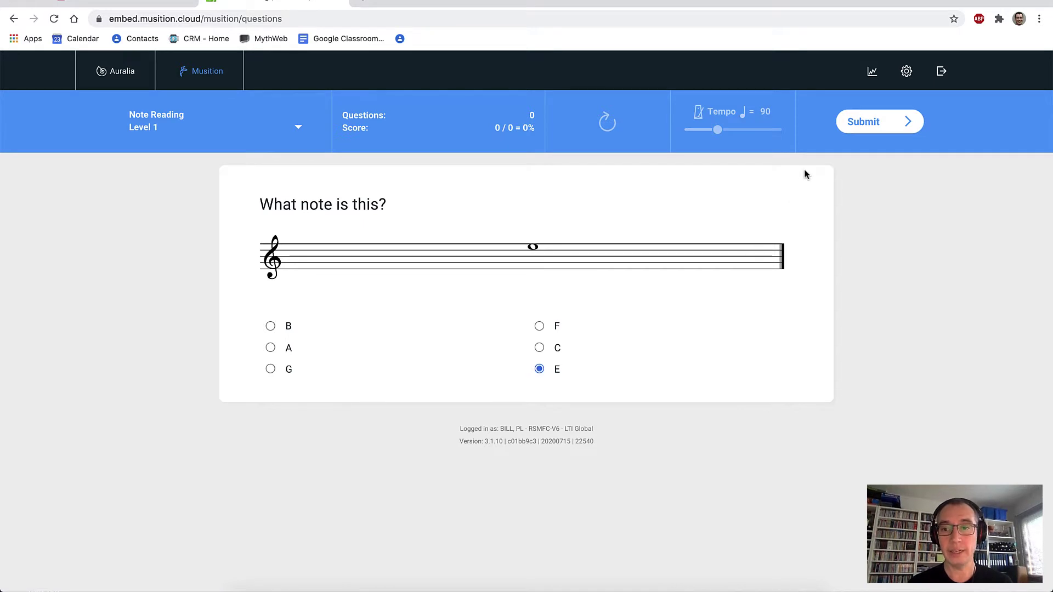
click(856, 130)
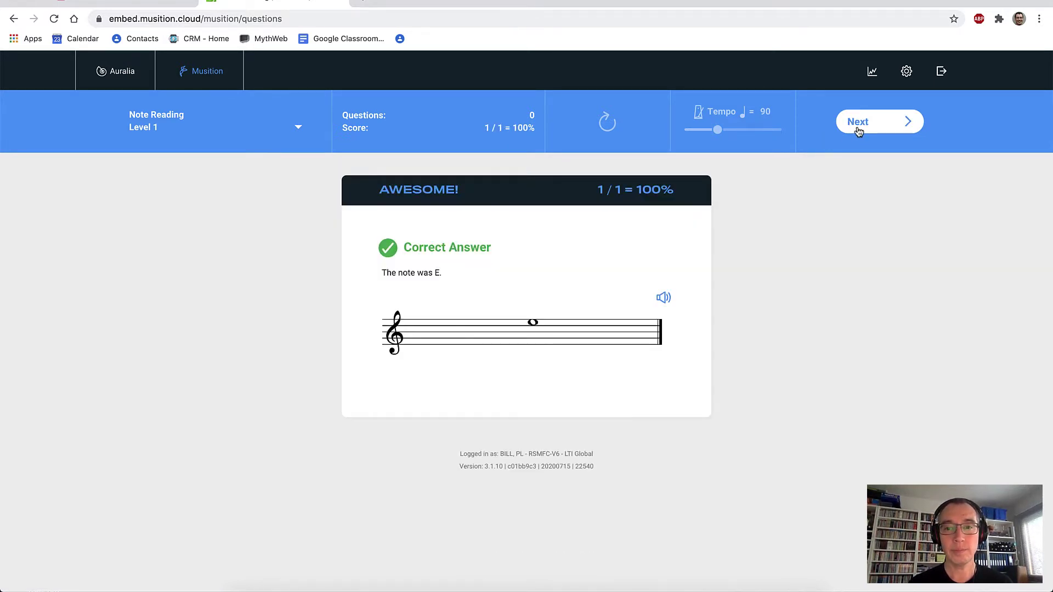
click(859, 131)
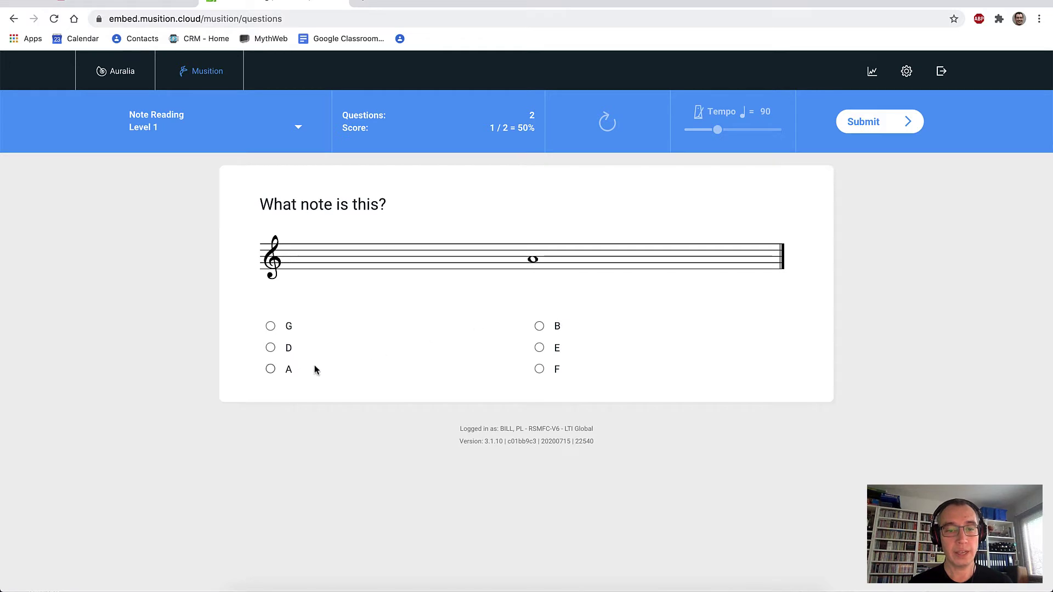
Identify the note in the second space of the treble staff as A, submit it and continue.
click(291, 371)
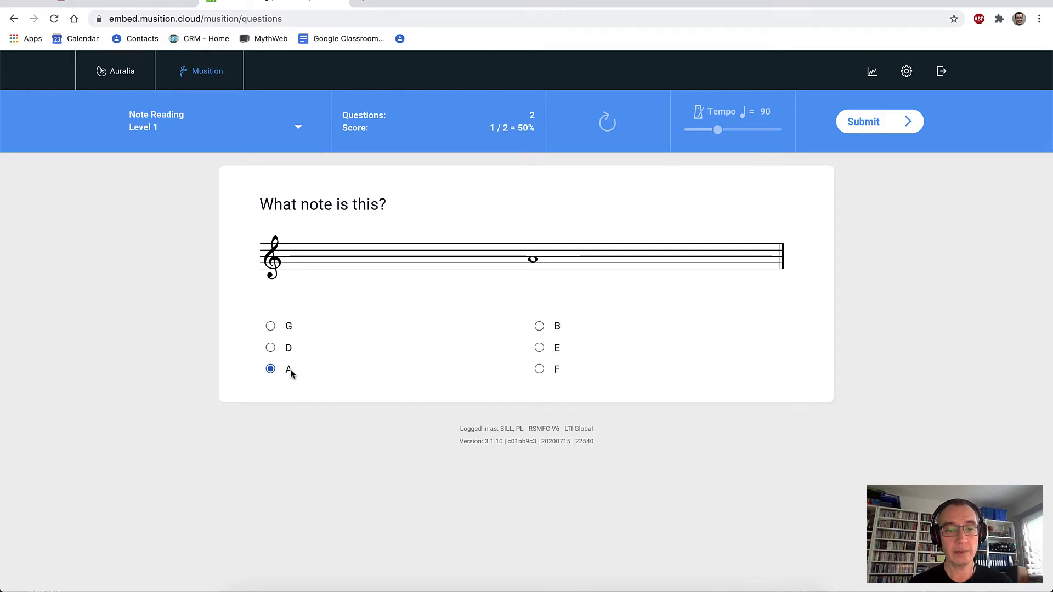
click(870, 128)
click(873, 122)
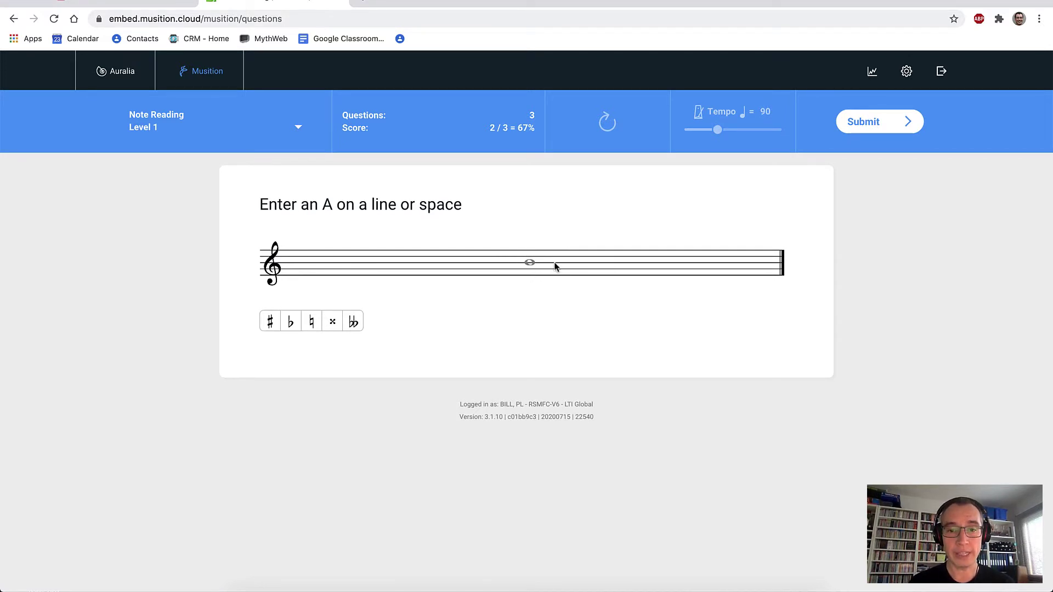
Submit a G for the "Enter an A" question, decline another try and review the compared answers.
click(861, 123)
click(564, 292)
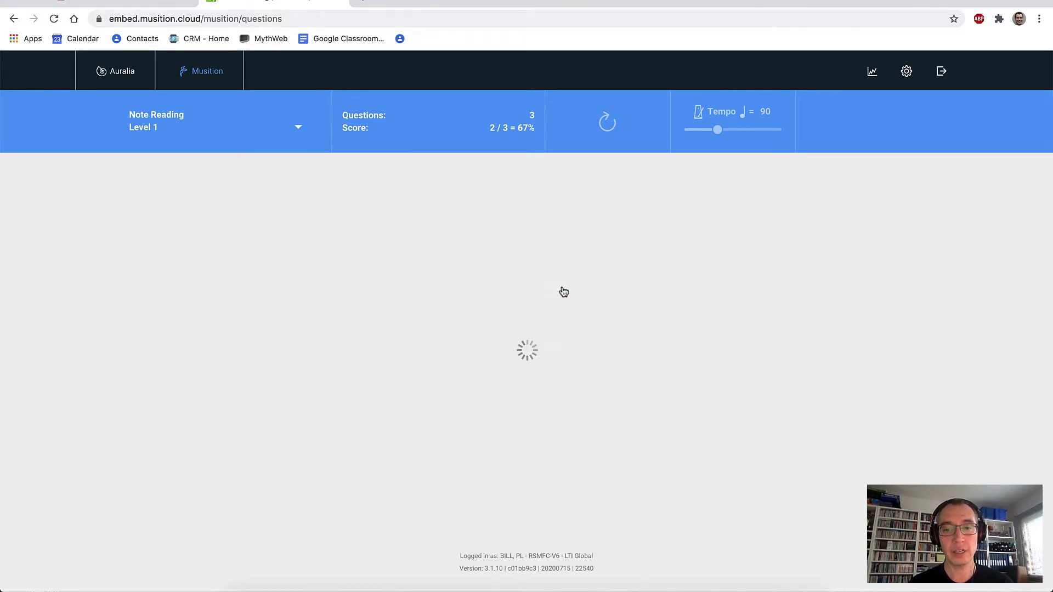
scroll(564, 291, down, 2)
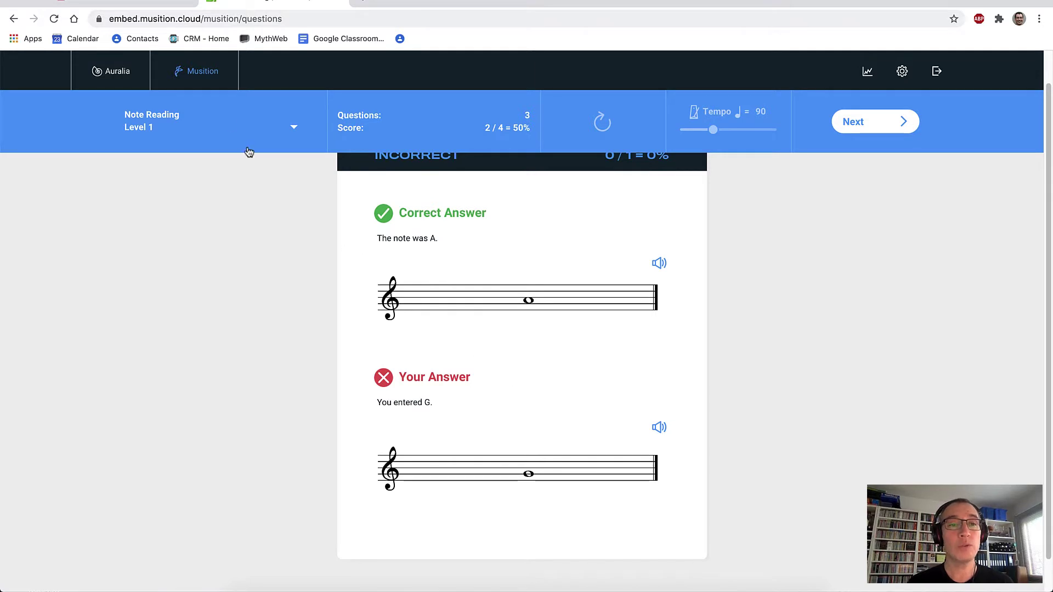
Switch the Musition syllabus to Music First - Beginner and start Intervals Level 1.
click(204, 75)
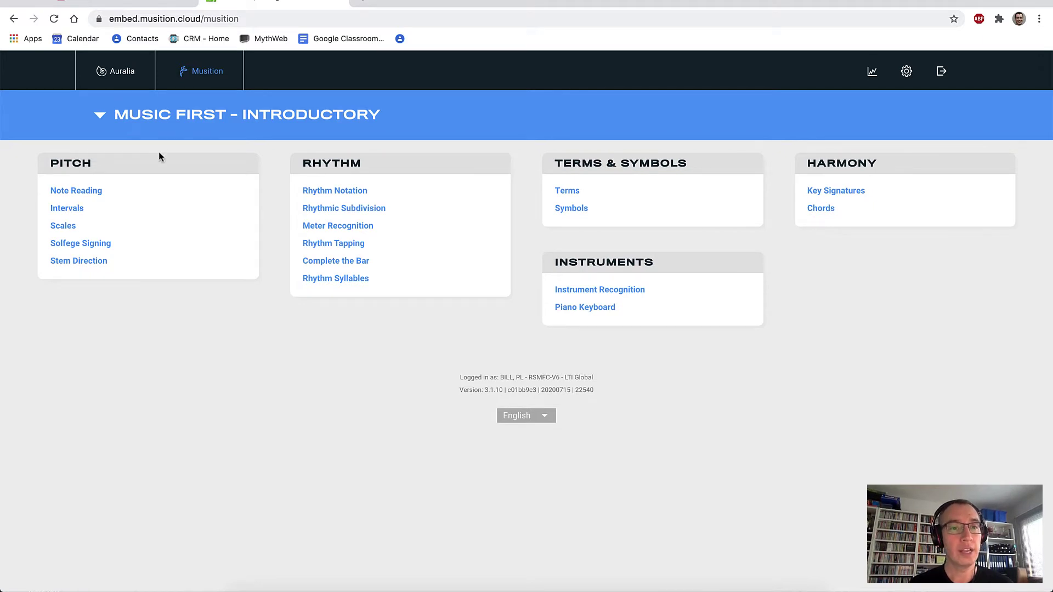
click(186, 121)
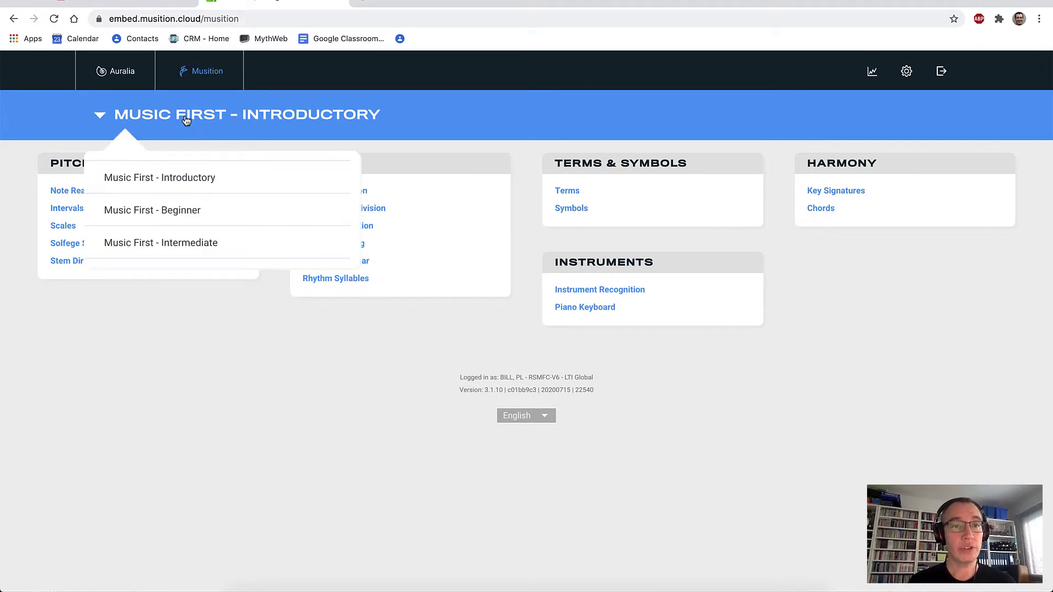
click(167, 212)
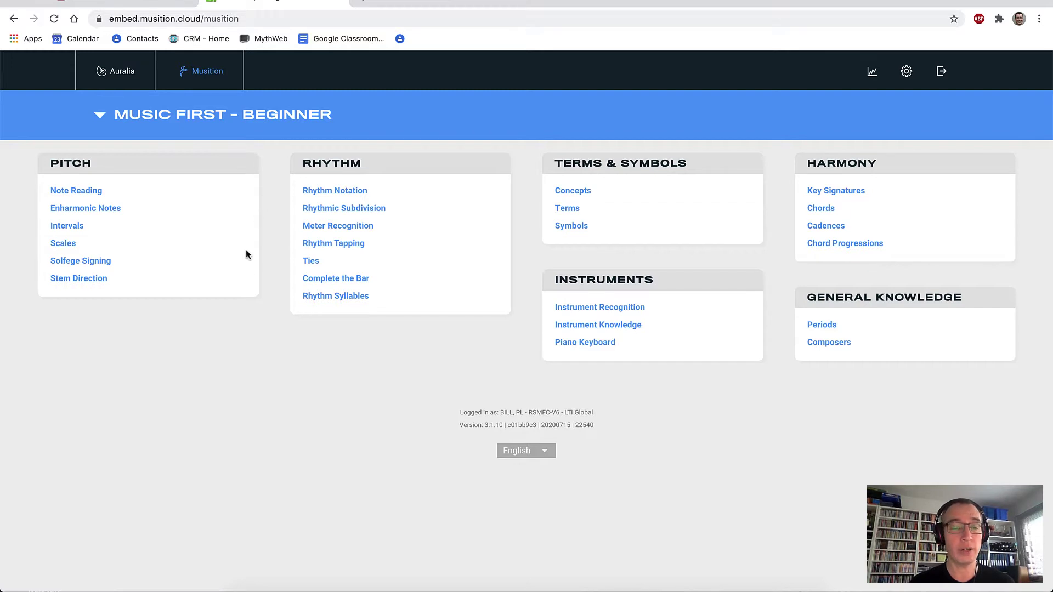
click(72, 227)
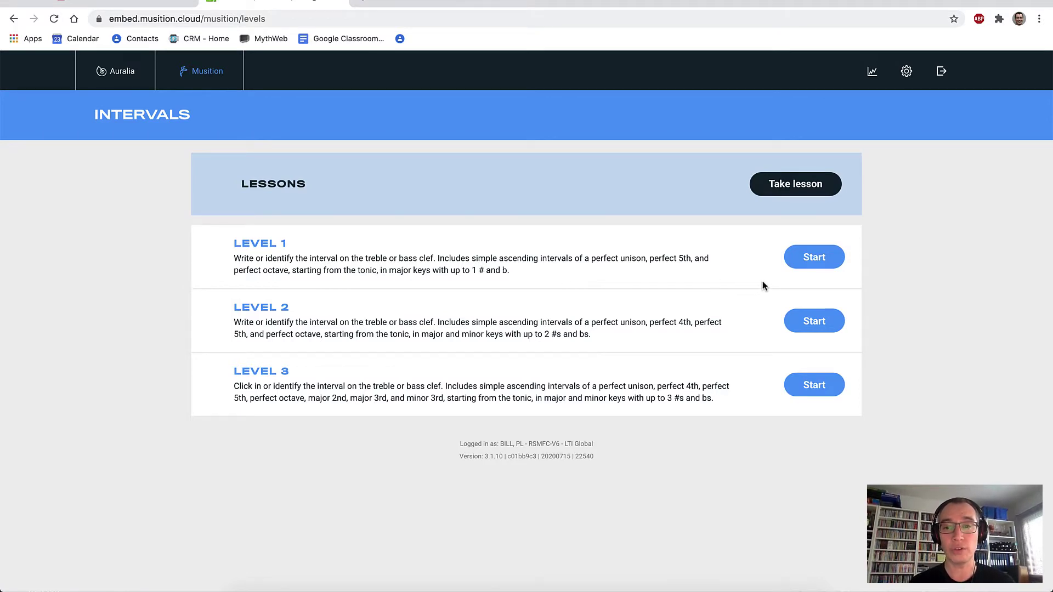
click(812, 260)
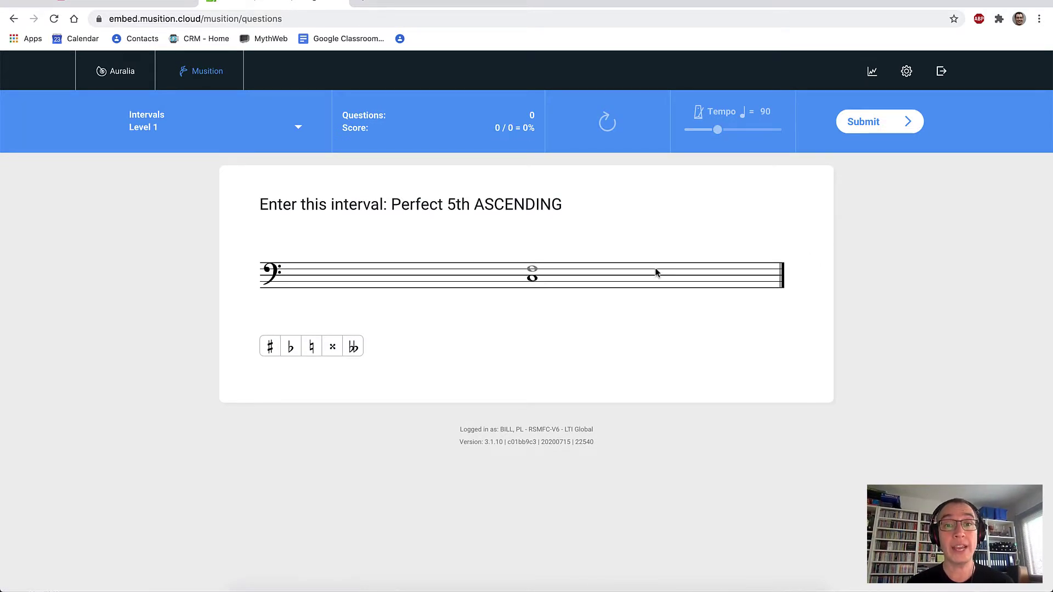
Enter the upper note of the ascending Perfect 5th on the bass staff, submit it and continue.
click(574, 268)
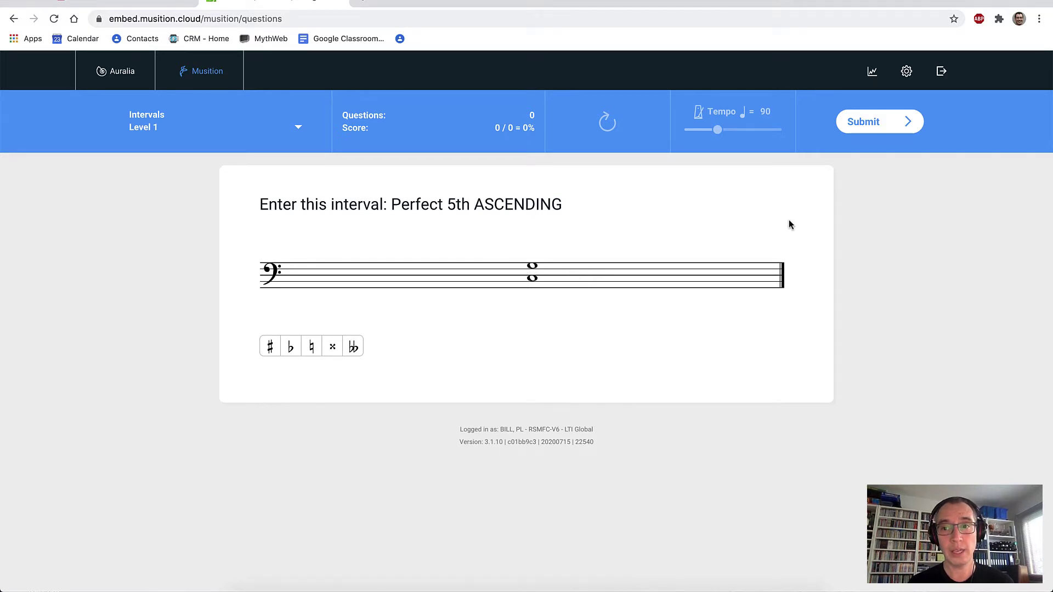
click(862, 123)
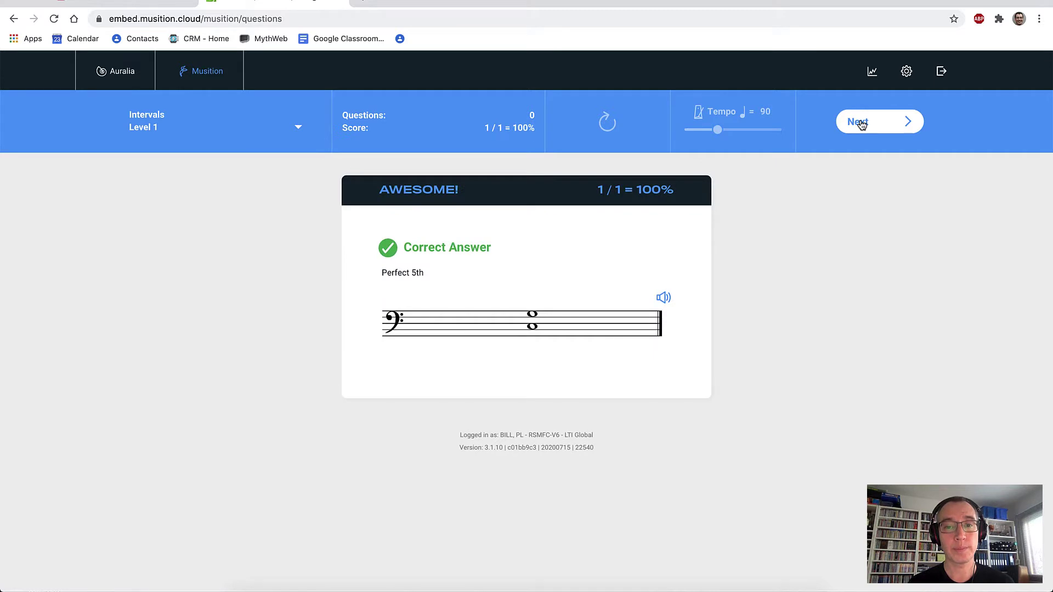
click(860, 123)
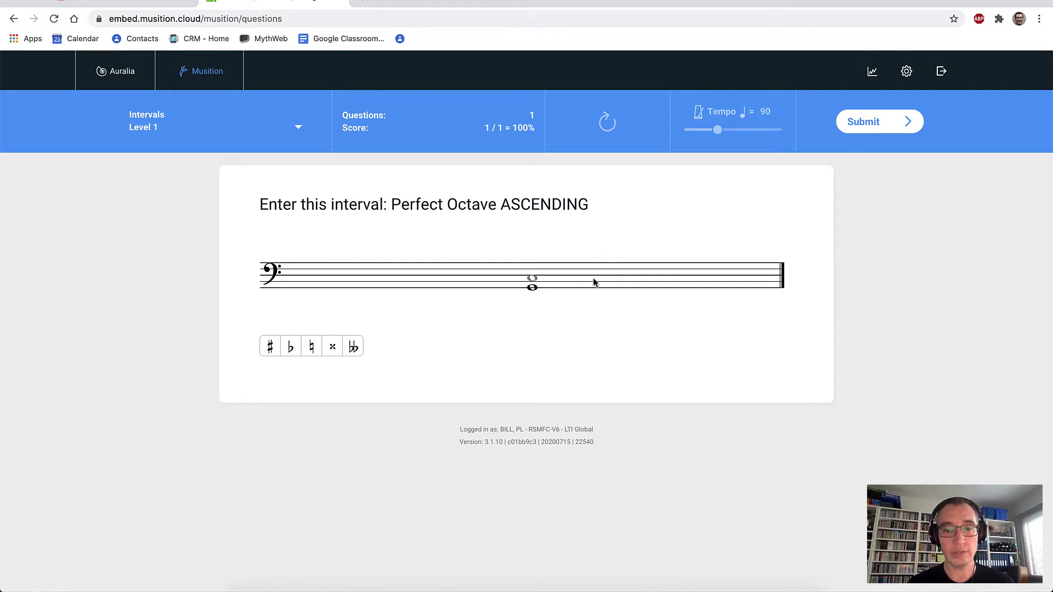
Submit a Perfect 4th for the Perfect Octave question without retrying, play back the correct and submitted intervals, and continue.
click(859, 125)
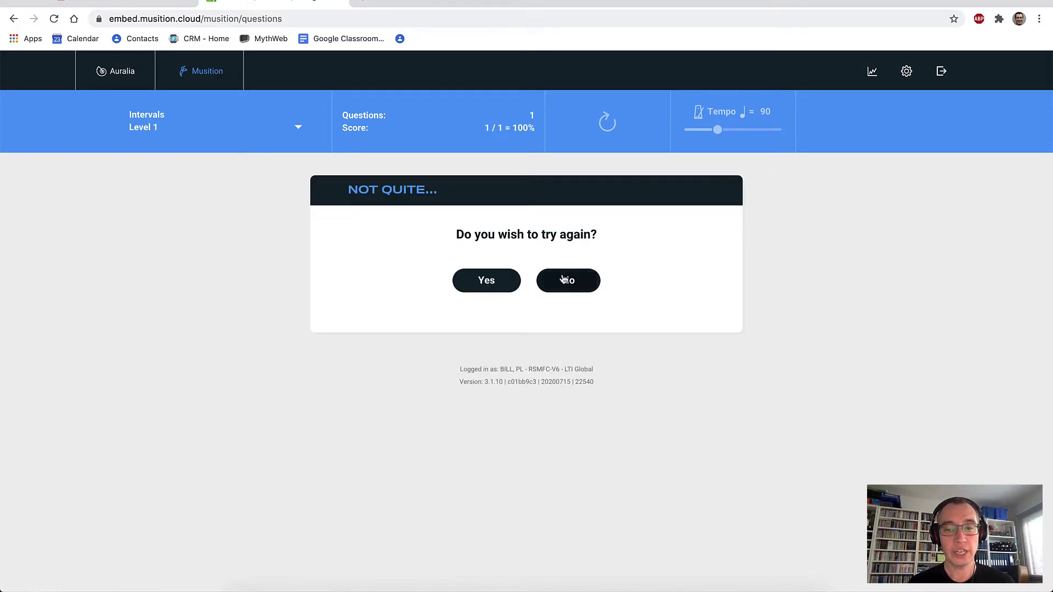
click(564, 280)
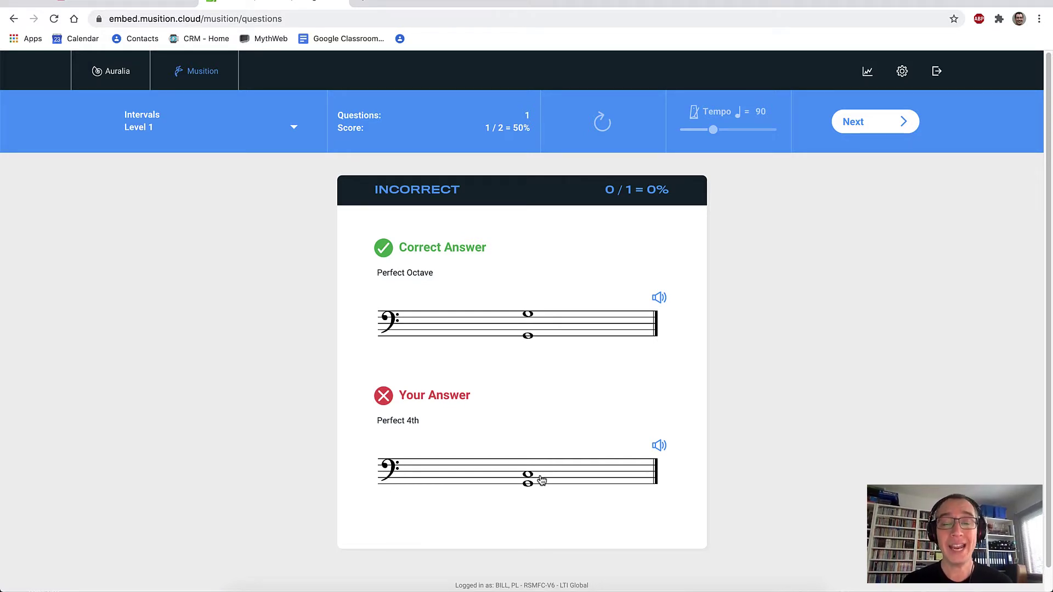
click(548, 331)
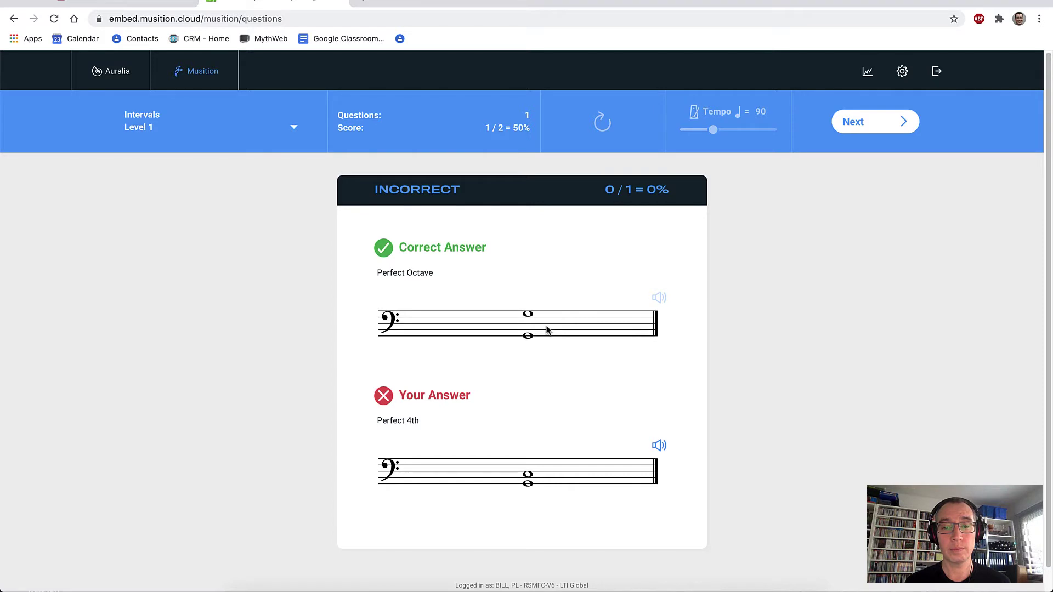
click(536, 477)
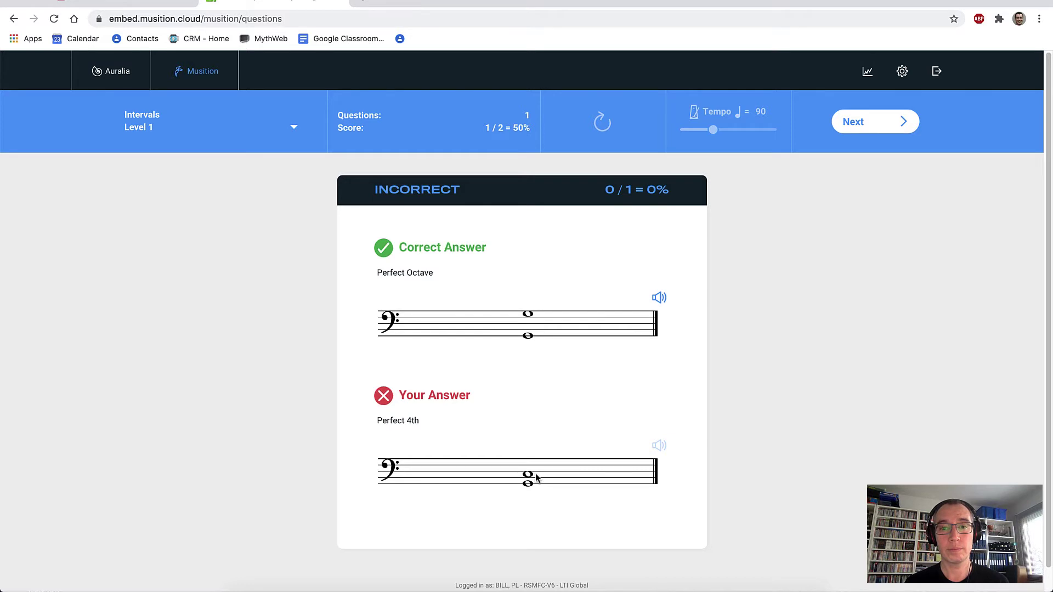
click(855, 123)
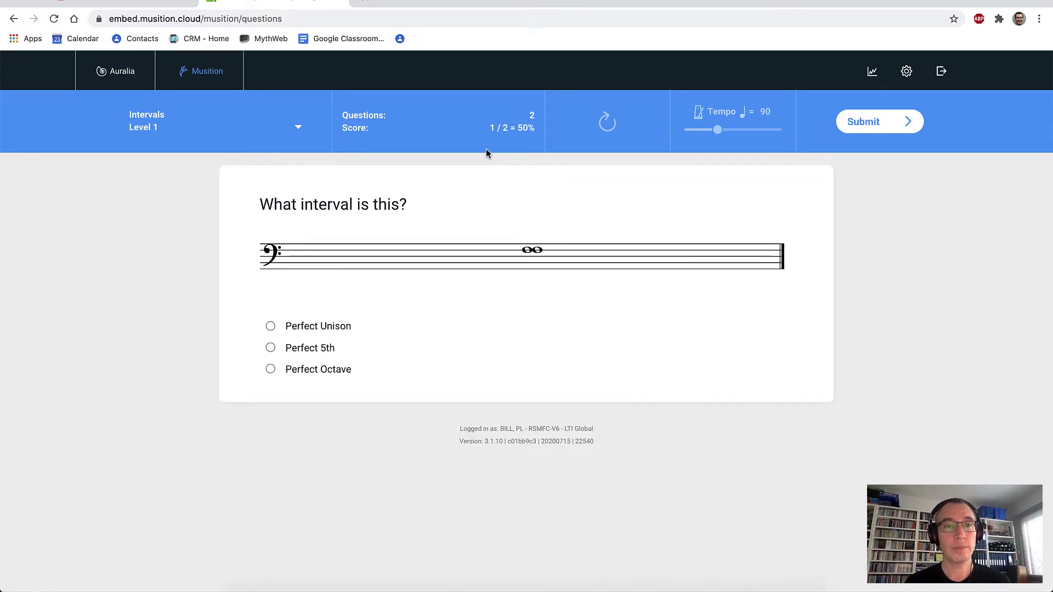
Leave the interval questions and start Rhythm Tapping Level 1 in the Beginner syllabus.
click(210, 75)
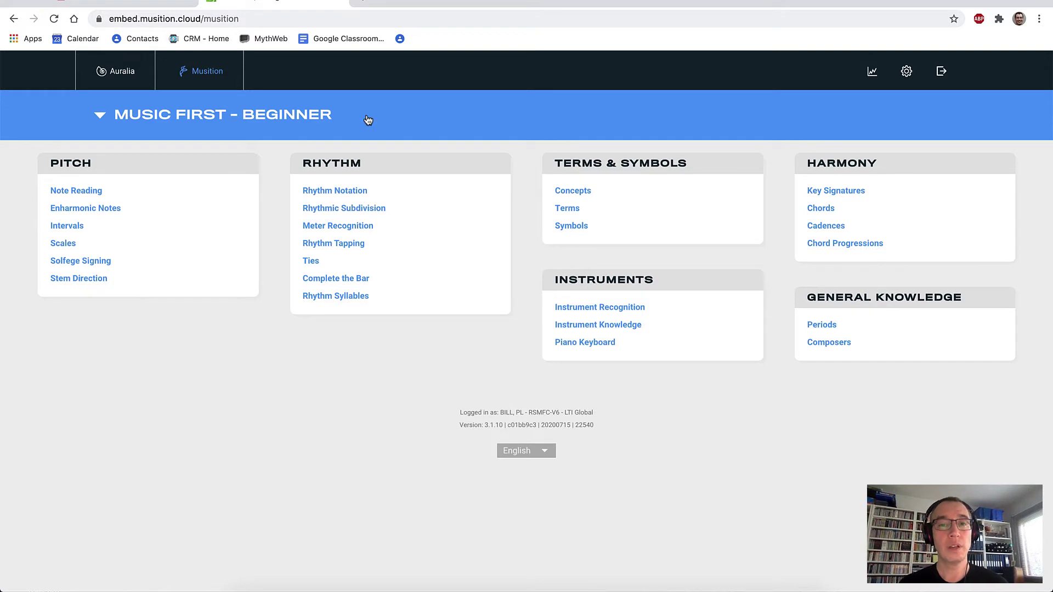
click(339, 245)
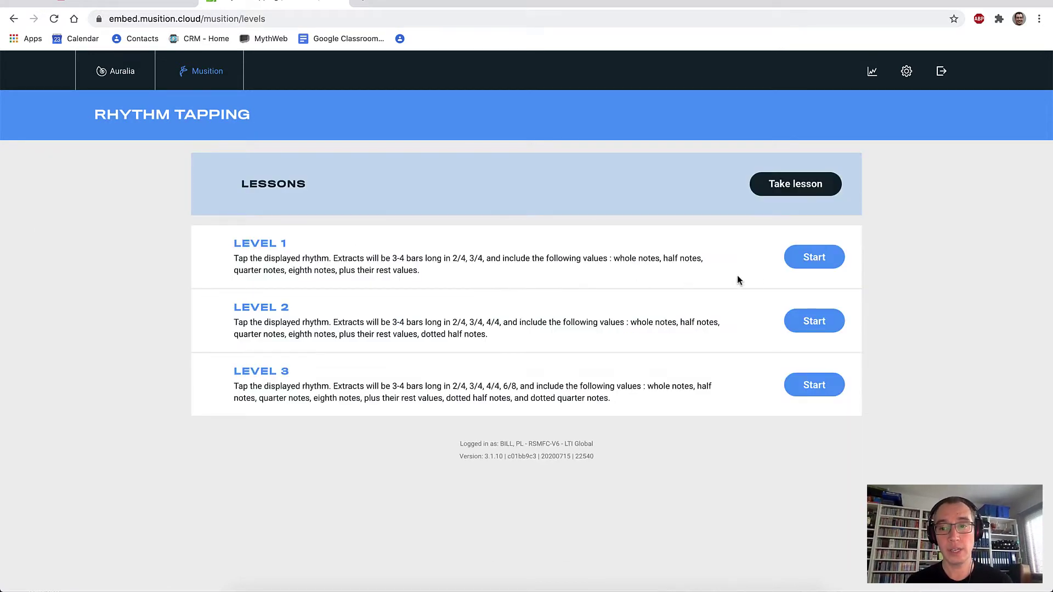
click(814, 257)
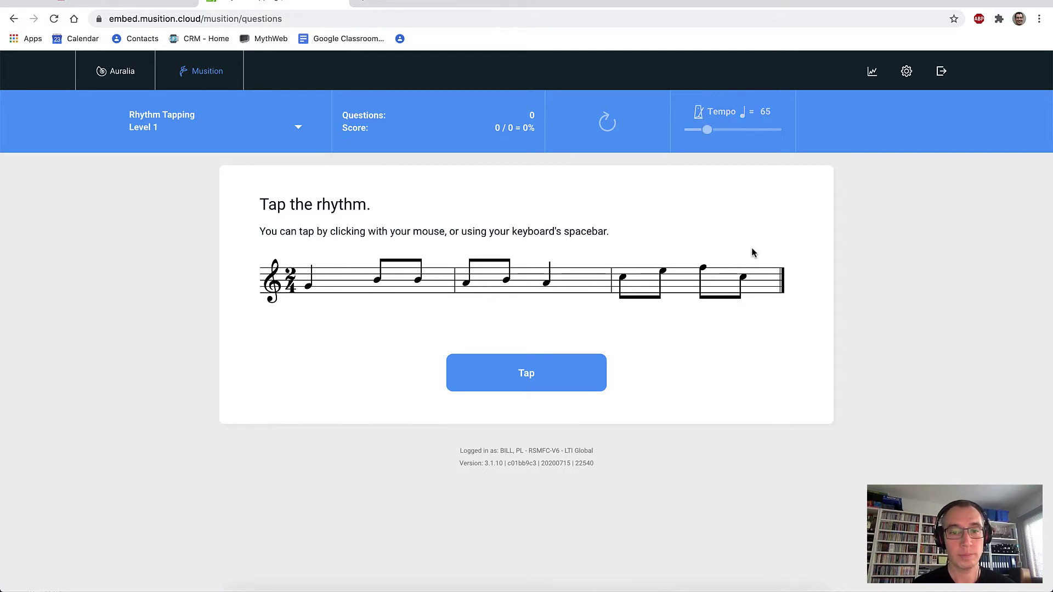
Tap out the displayed 2/4 rhythm at tempo 65 and decline another try to see the timing result.
key(space)
key(space)
key(space)
key(space)
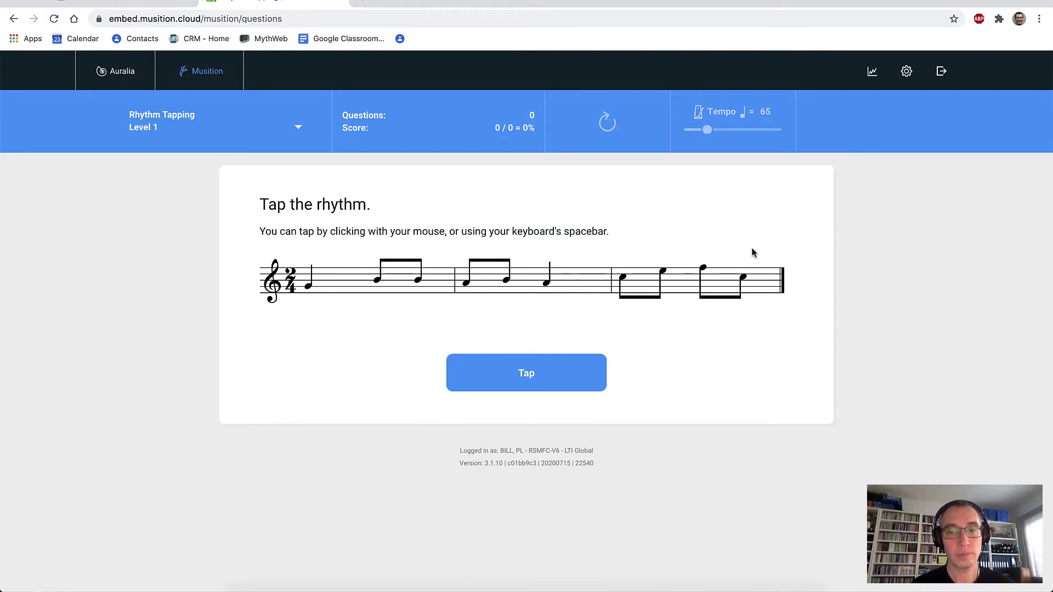
key(space)
key(space)
key(space)
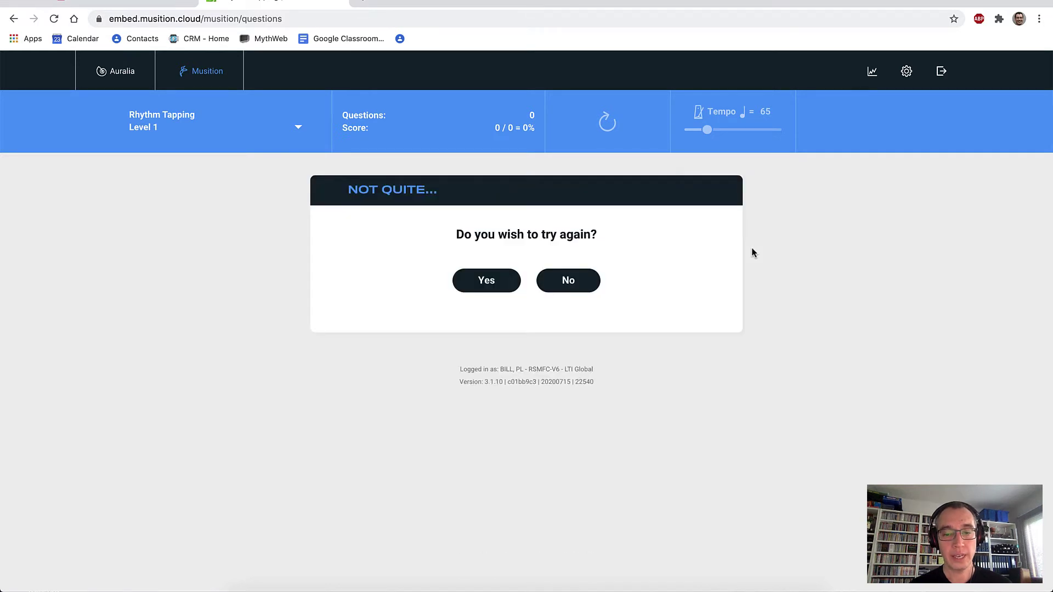
click(570, 282)
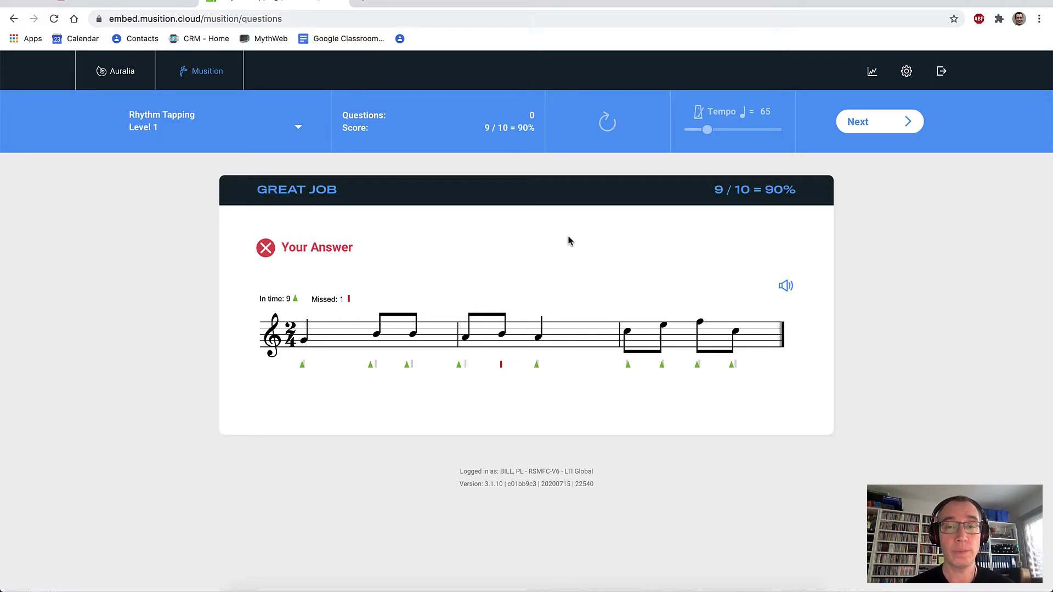
Return to the Musition topics and start Cadences Level 1 from the Harmony group.
click(209, 79)
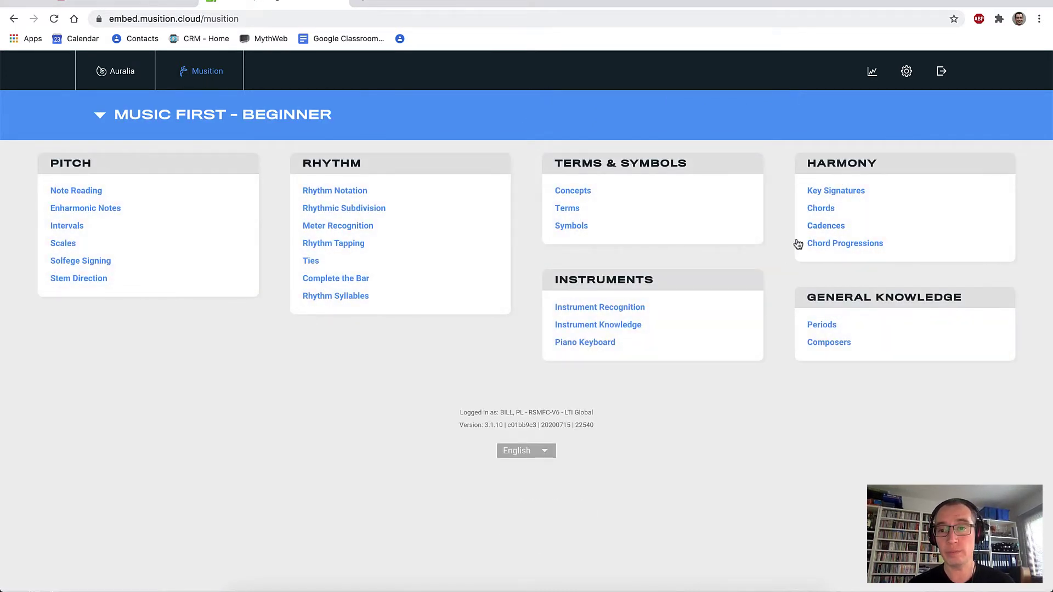
click(824, 226)
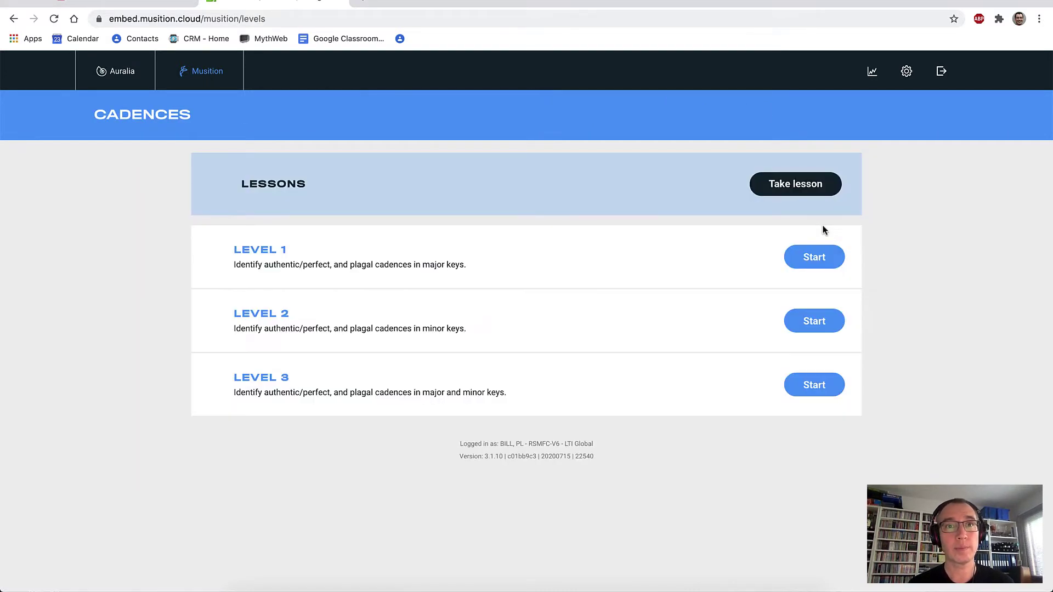
click(807, 260)
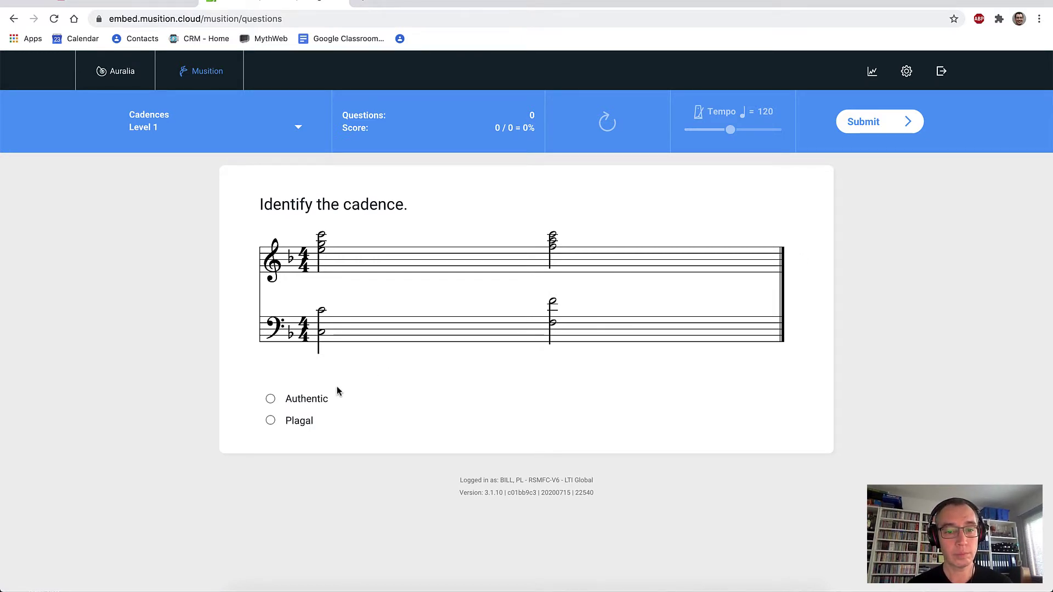
Submit Plagal for the displayed 4/4 cadence, decline another try, review both answers and continue to the next question.
click(299, 420)
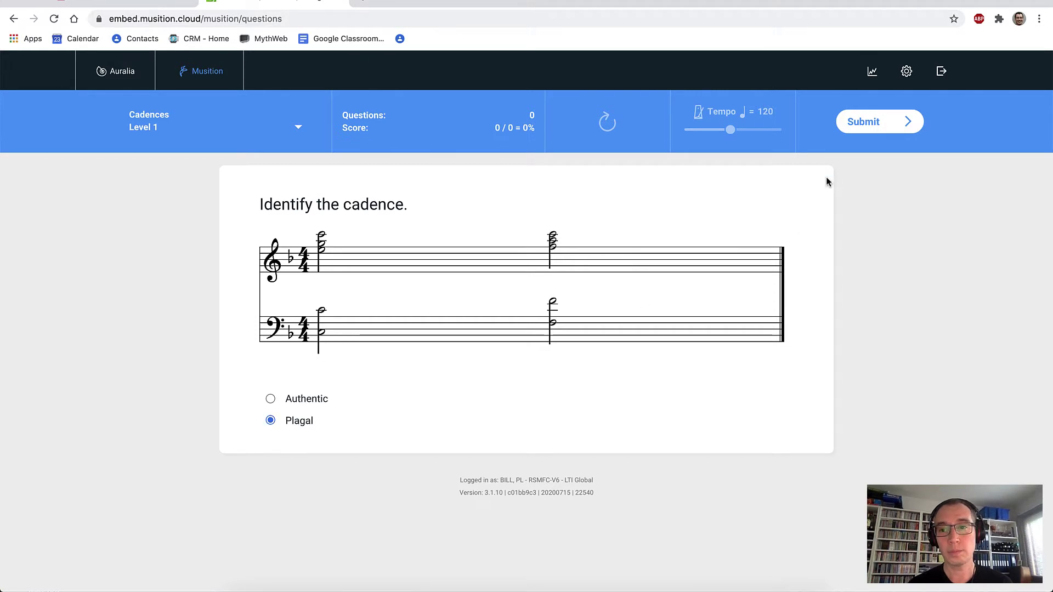
click(869, 123)
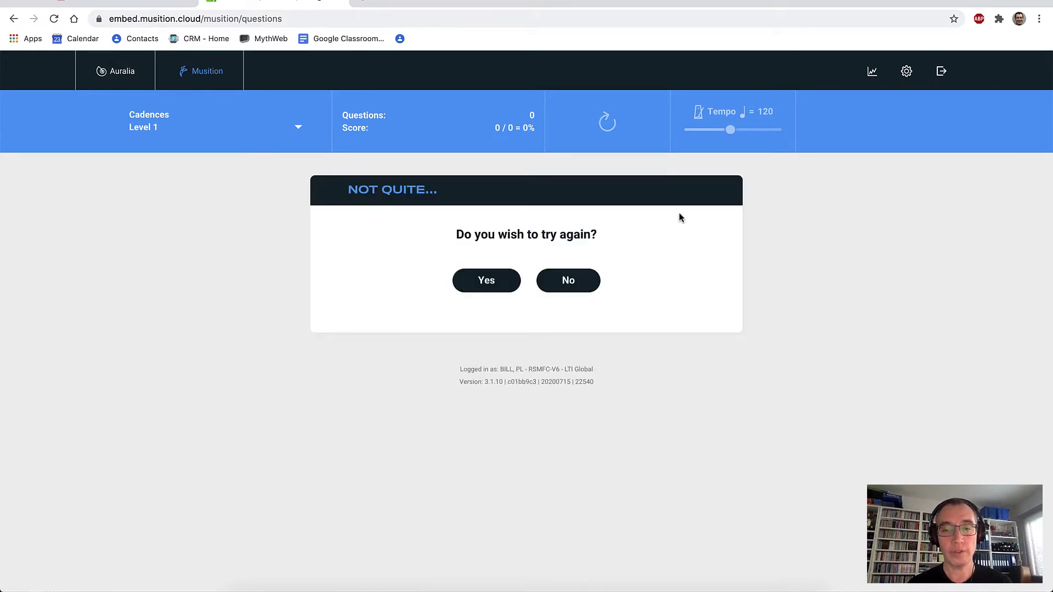
click(578, 280)
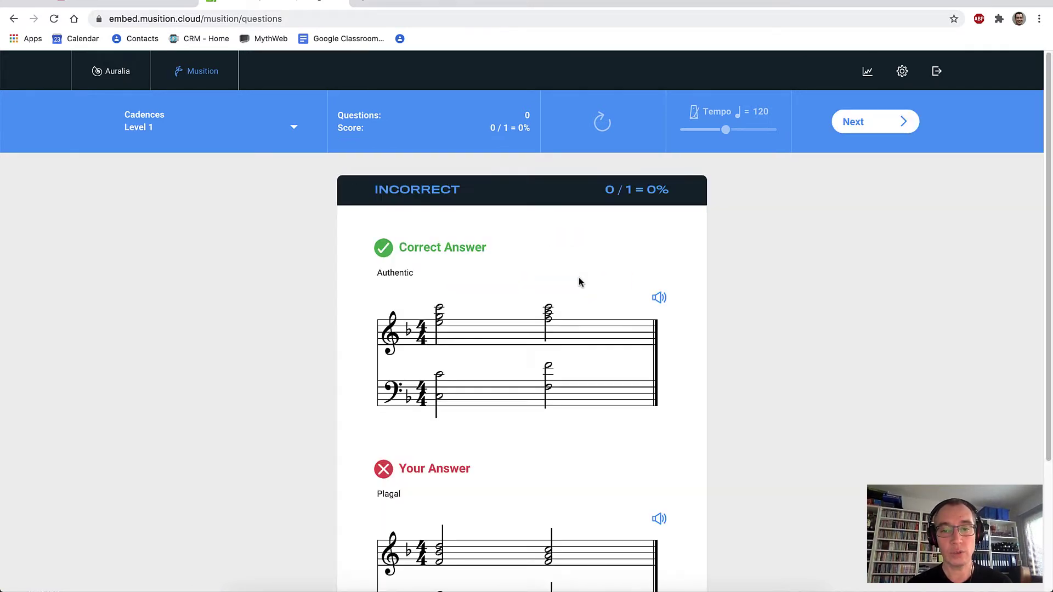
scroll(580, 280, down, 3)
scroll(579, 281, up, 3)
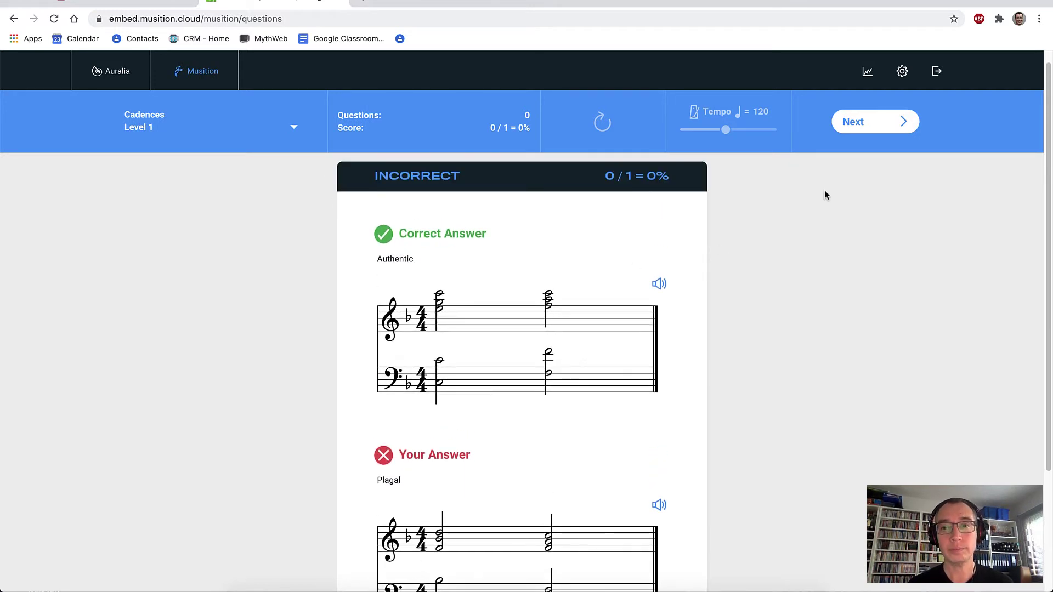
click(850, 133)
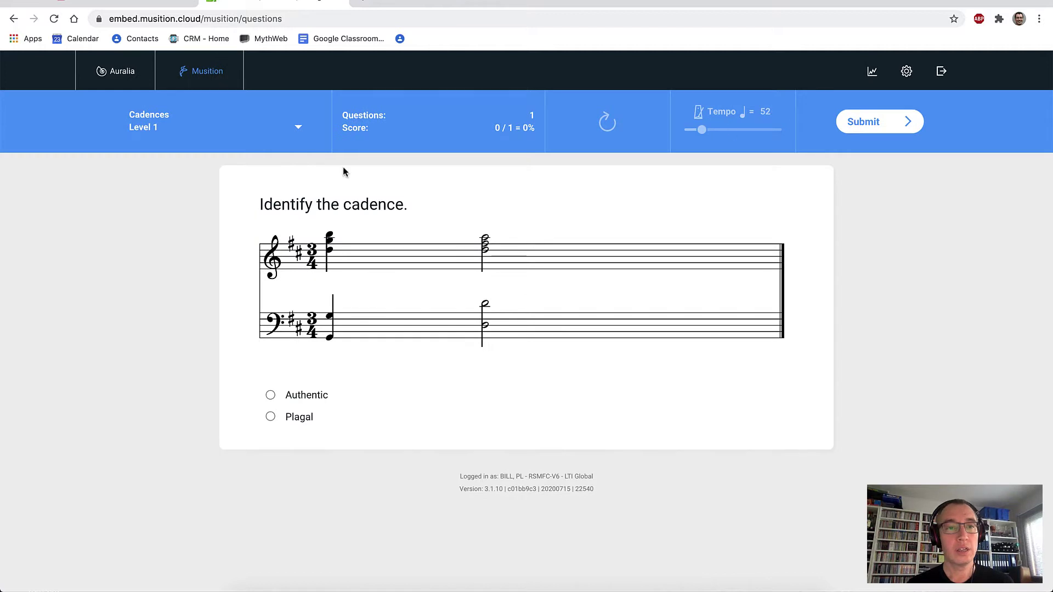
Leave the cadence questions, switch to Auralia and start Interval Recognition Level 1 in the Beginner syllabus.
click(218, 76)
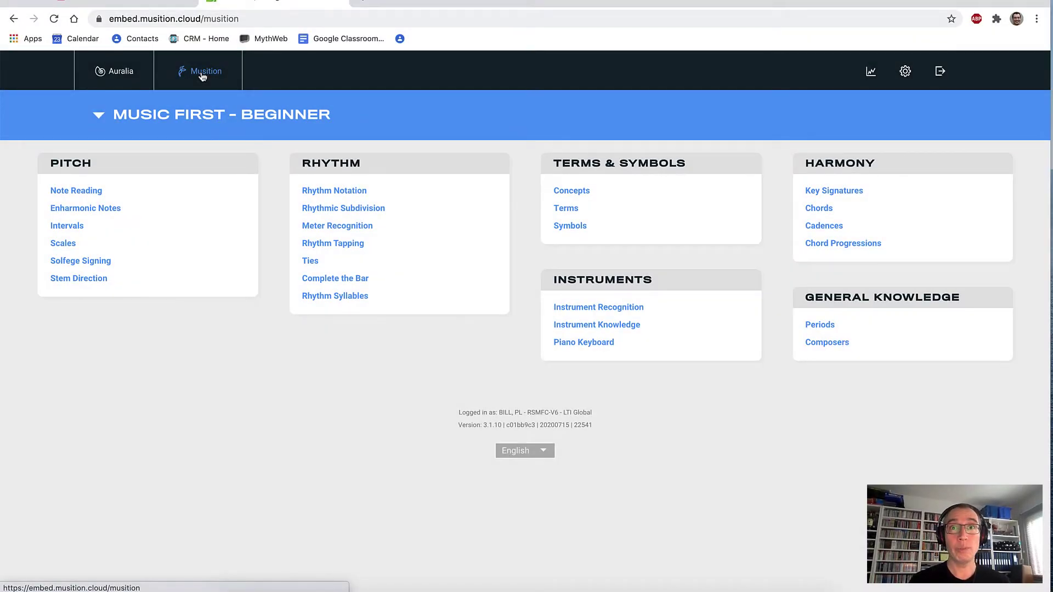
click(118, 76)
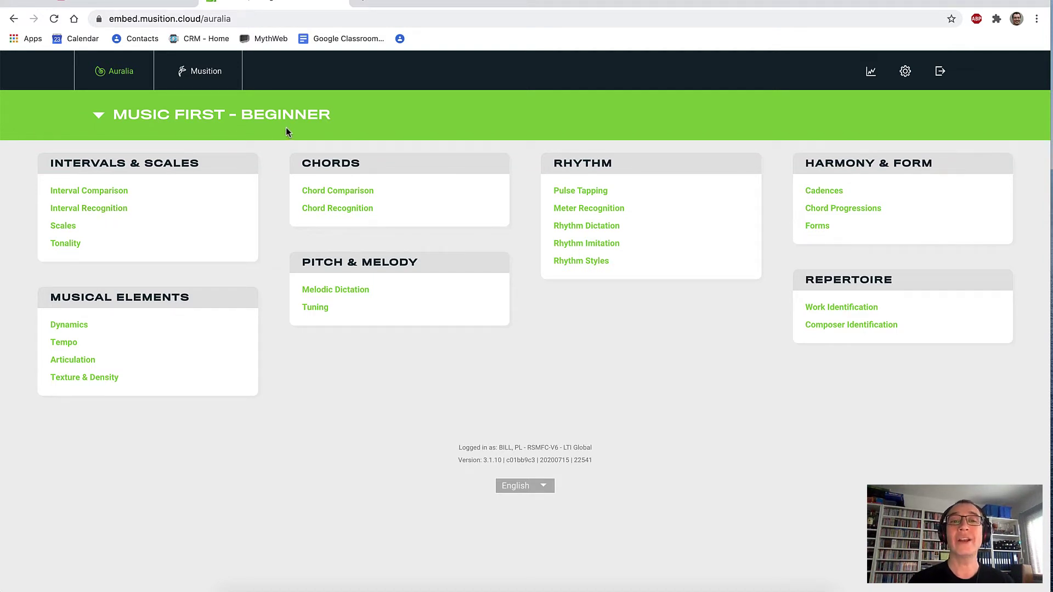
click(116, 210)
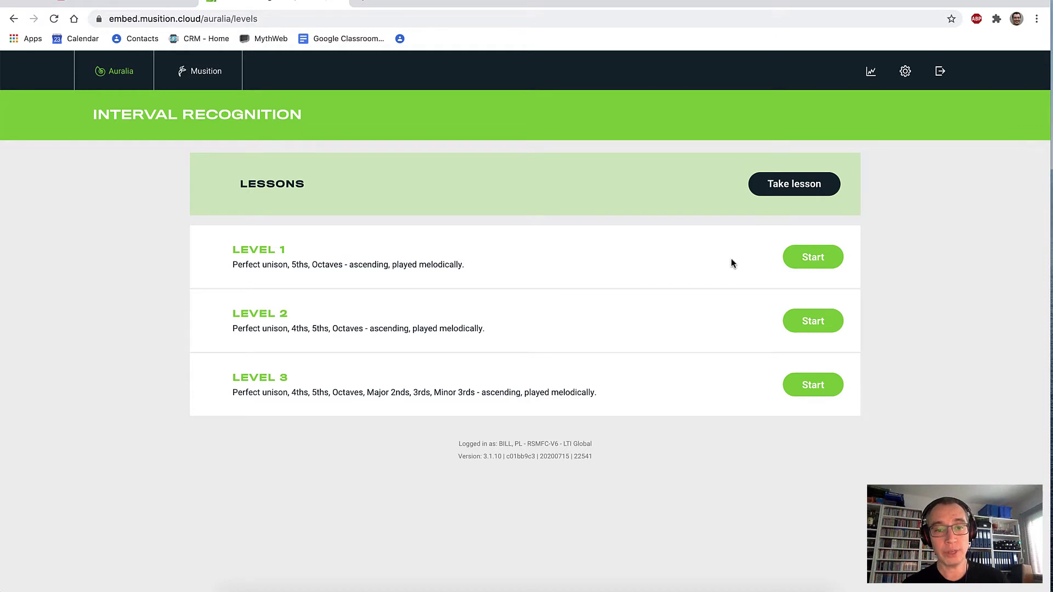
click(813, 261)
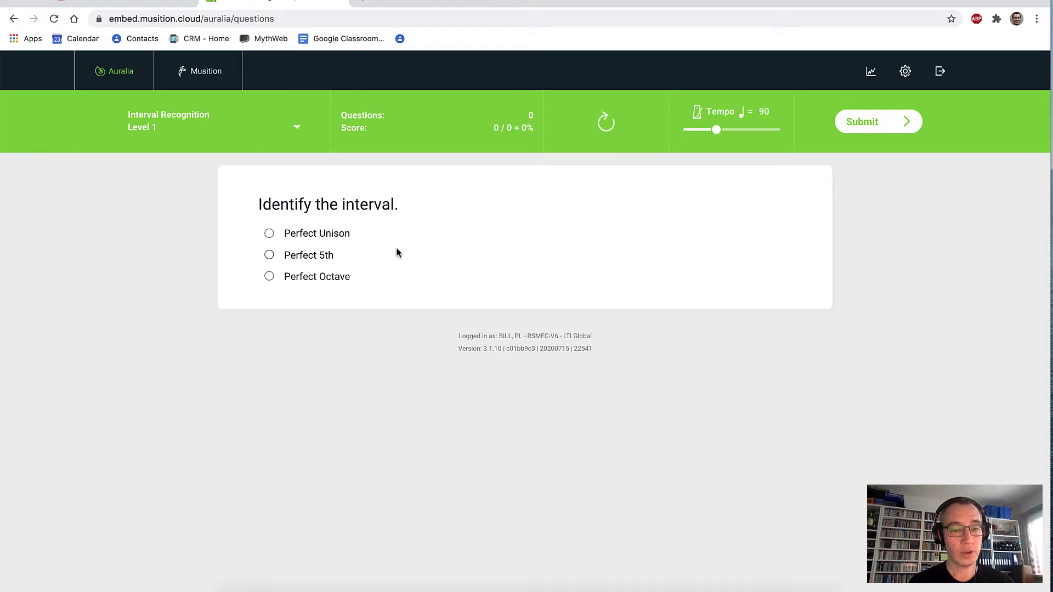
Submit Perfect Octave for the first played interval and continue to the next question.
click(323, 279)
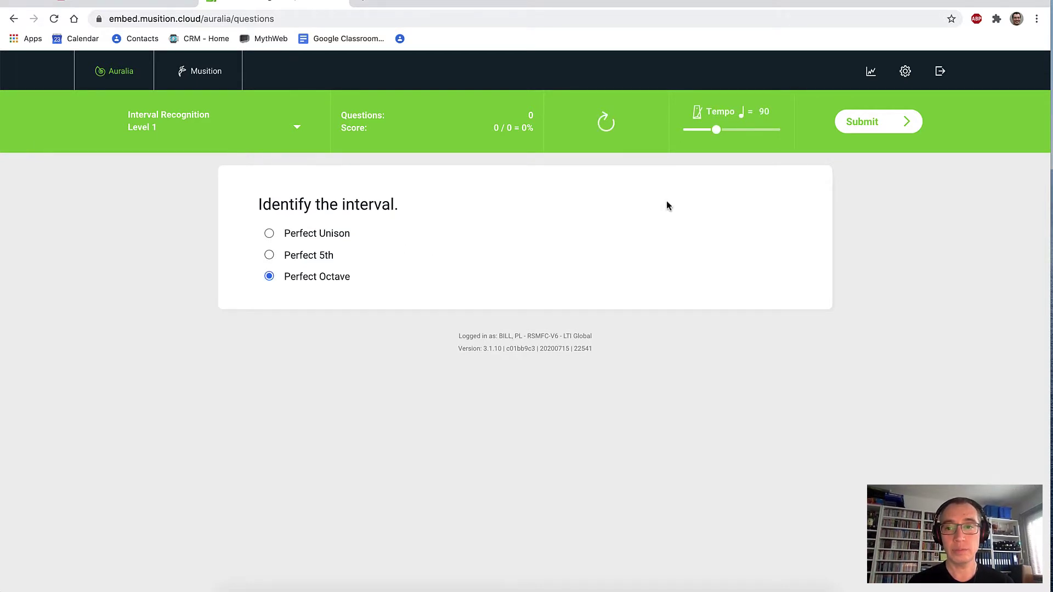
click(862, 123)
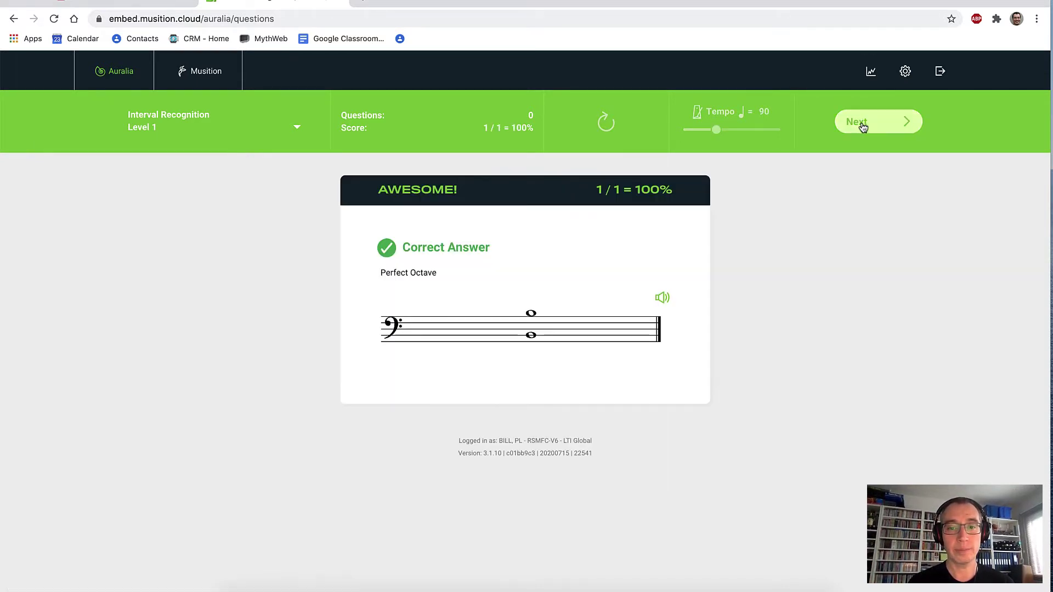
click(863, 128)
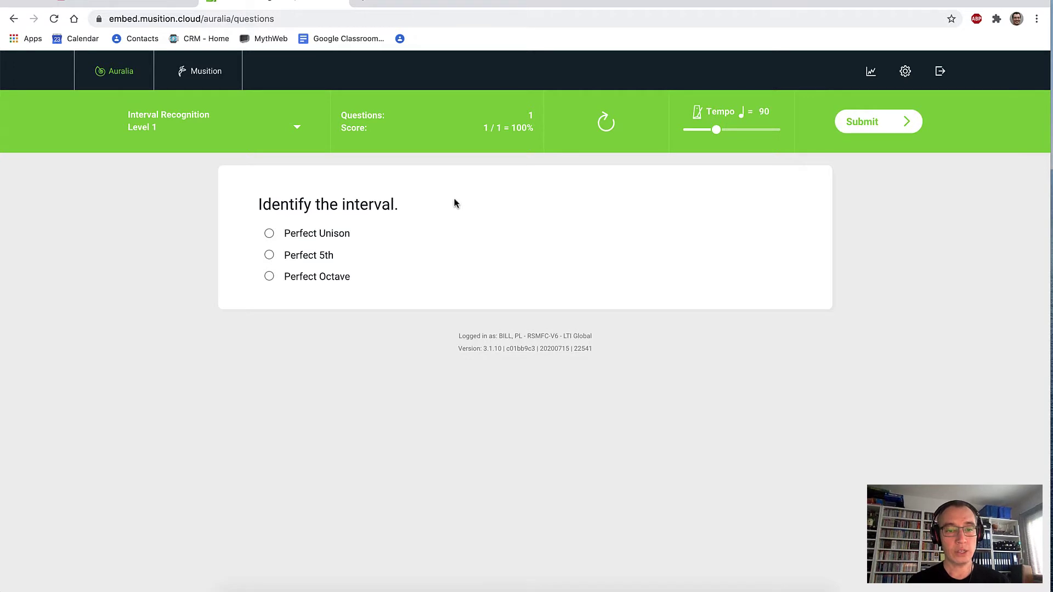
Submit Perfect 5th for the second interval without retrying, and play back the correct and submitted intervals.
click(309, 262)
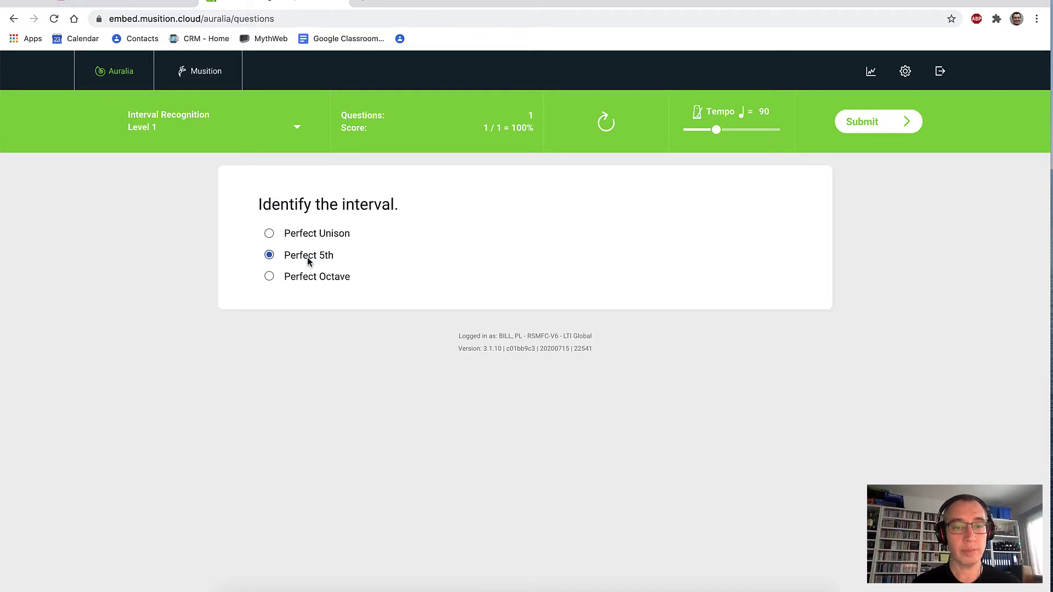
click(863, 118)
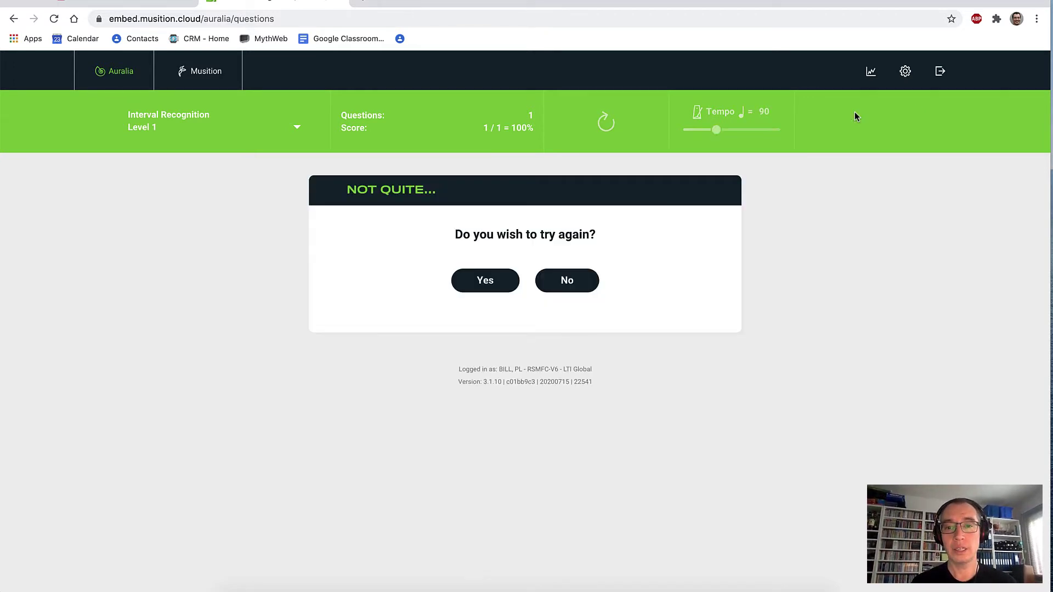
click(569, 282)
scroll(570, 283, down, 2)
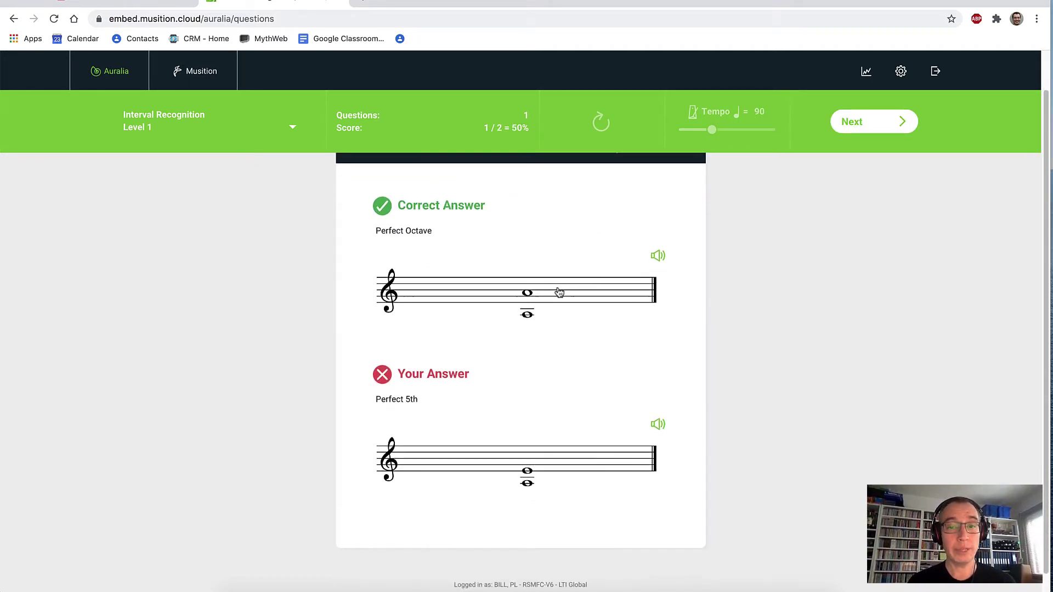
click(558, 294)
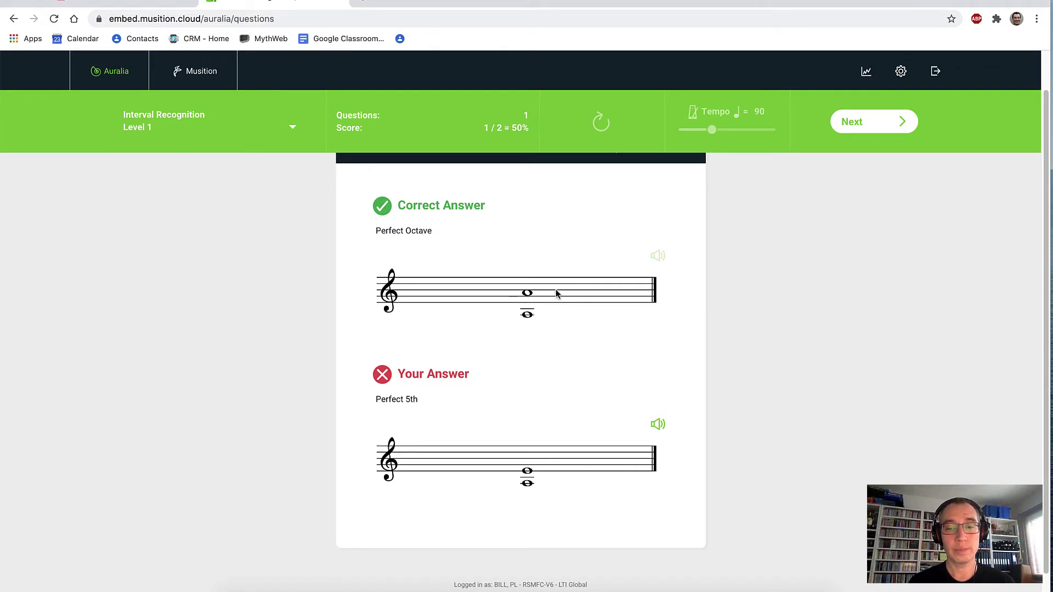
click(545, 461)
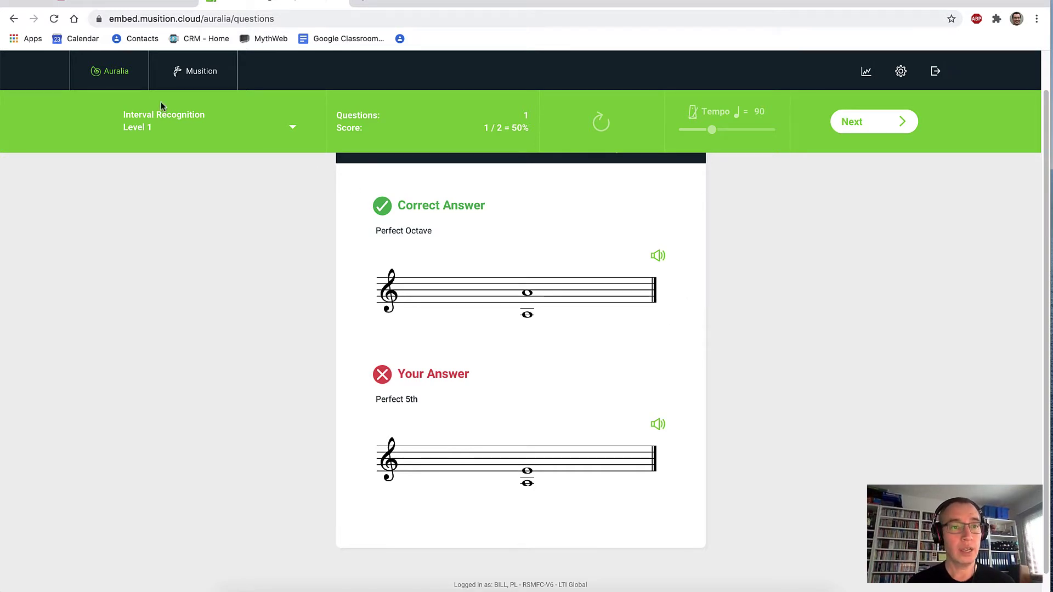
Return to the Auralia topics and start Chord Recognition Level 1 from the Chords group.
click(102, 79)
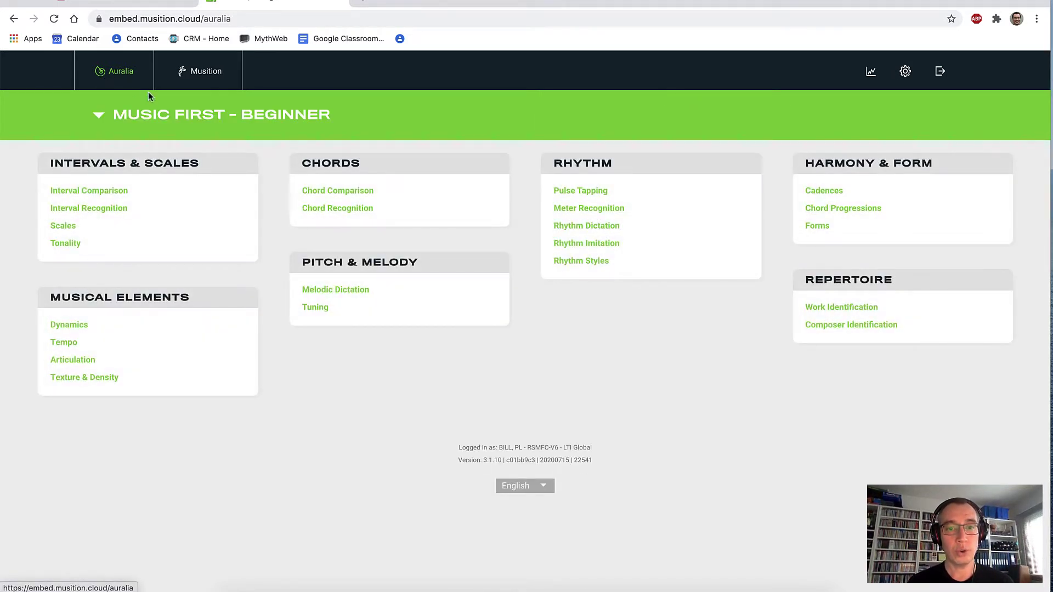
click(321, 211)
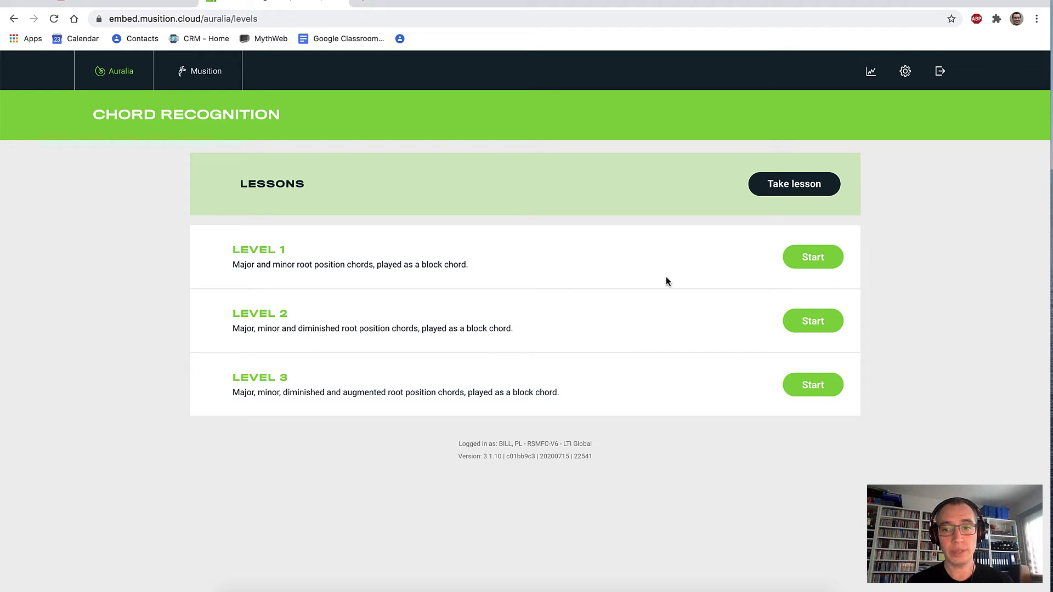
click(809, 262)
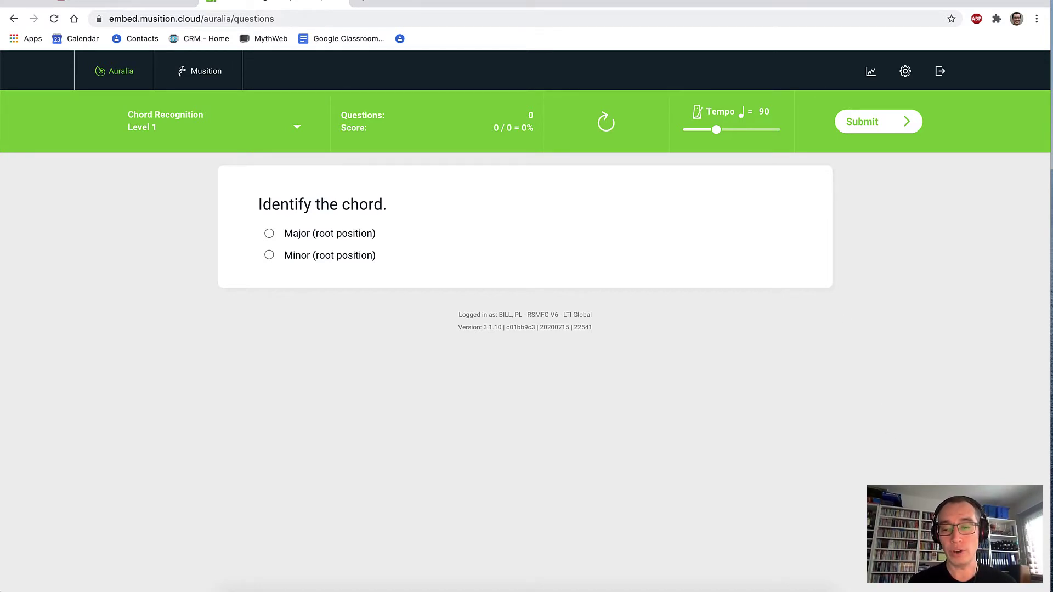
Narrow the browser window to phone width and submit Minor (root position) for the played chord without retrying.
drag(1043, 590, 256, 587)
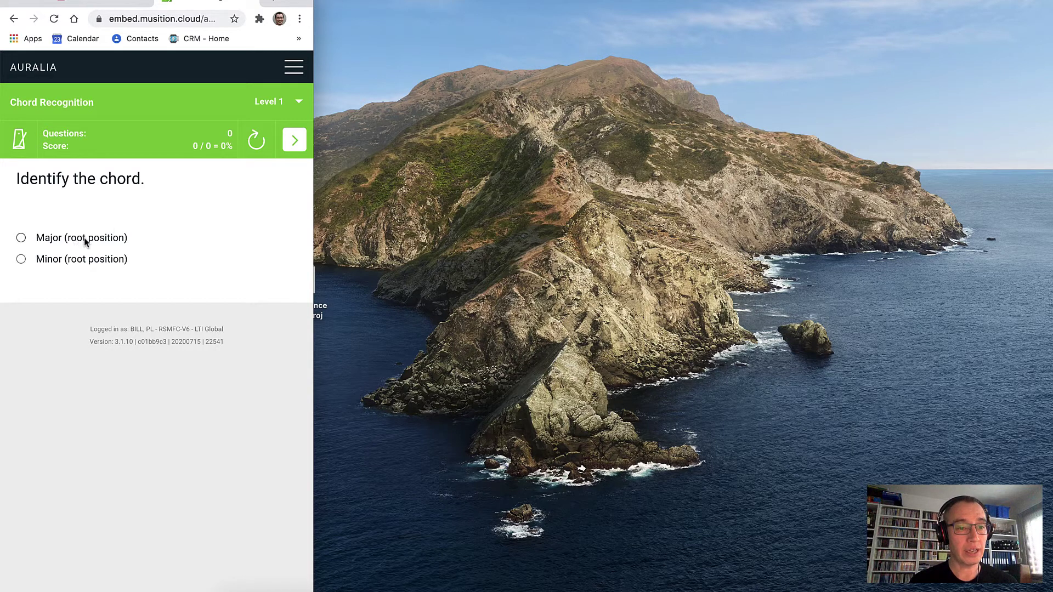
click(74, 259)
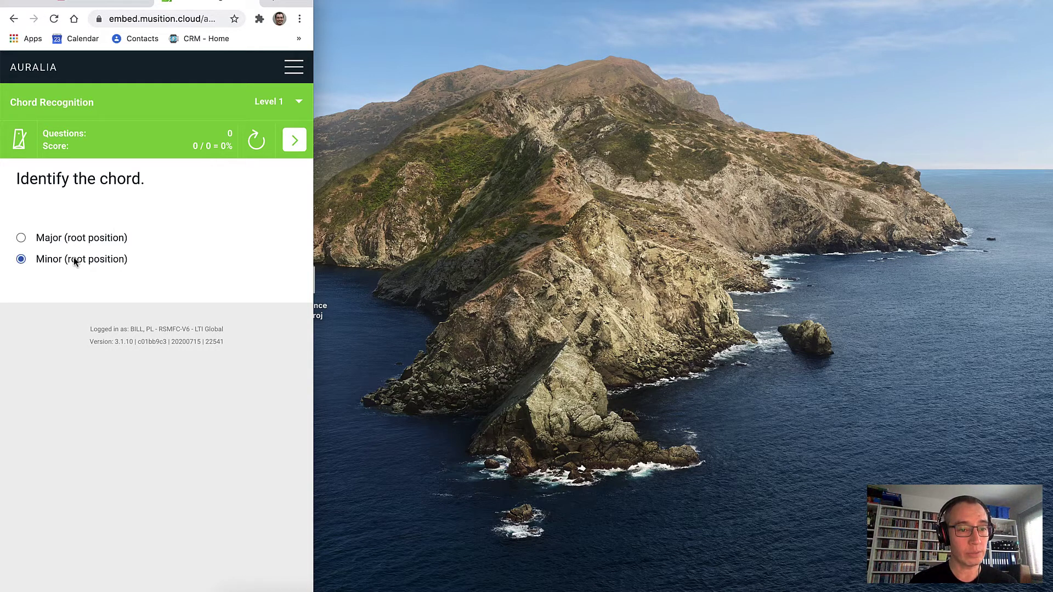
click(294, 141)
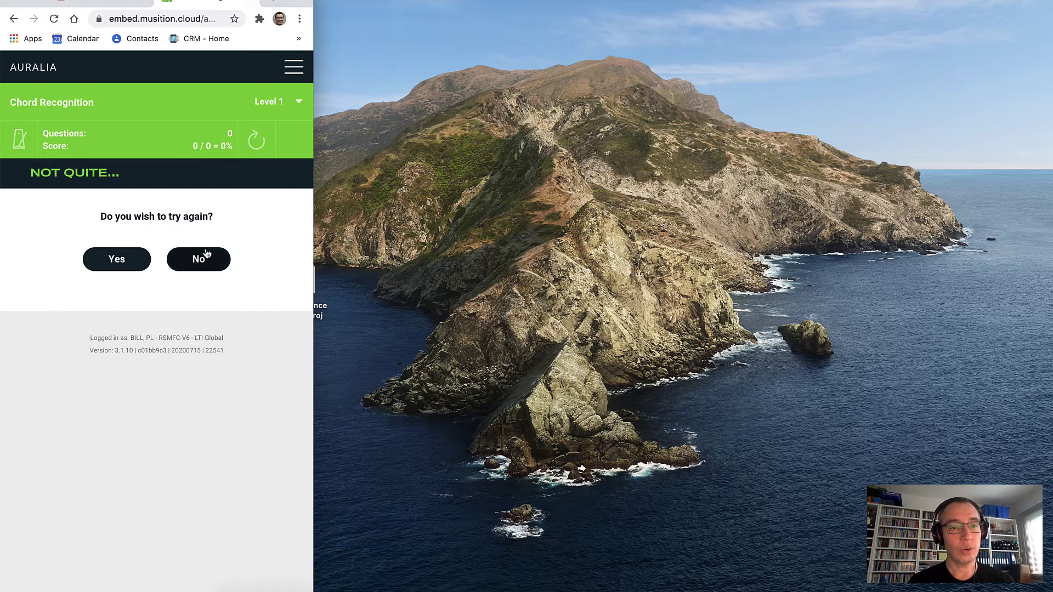
click(201, 258)
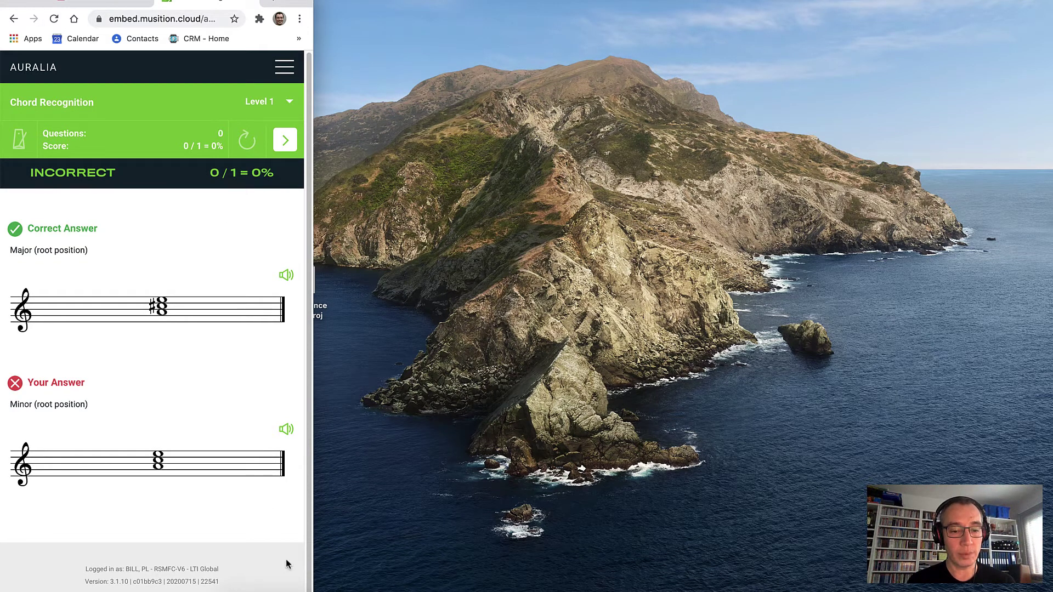
Restore the browser window to full width and start Meter Recognition Level 1 from Auralia's Rhythm group.
key(ctrl+alt+Return)
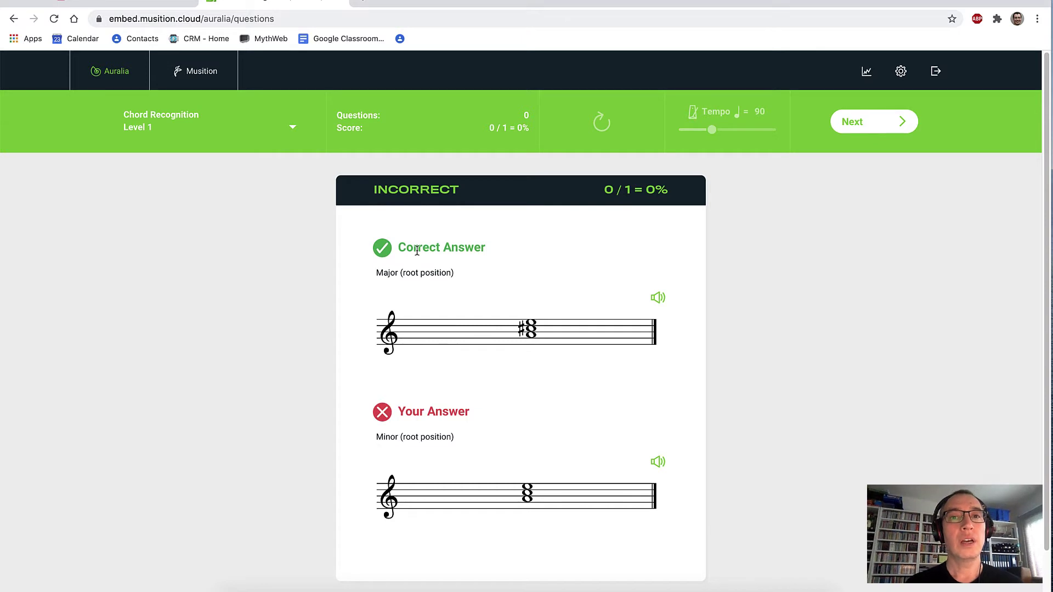
click(111, 82)
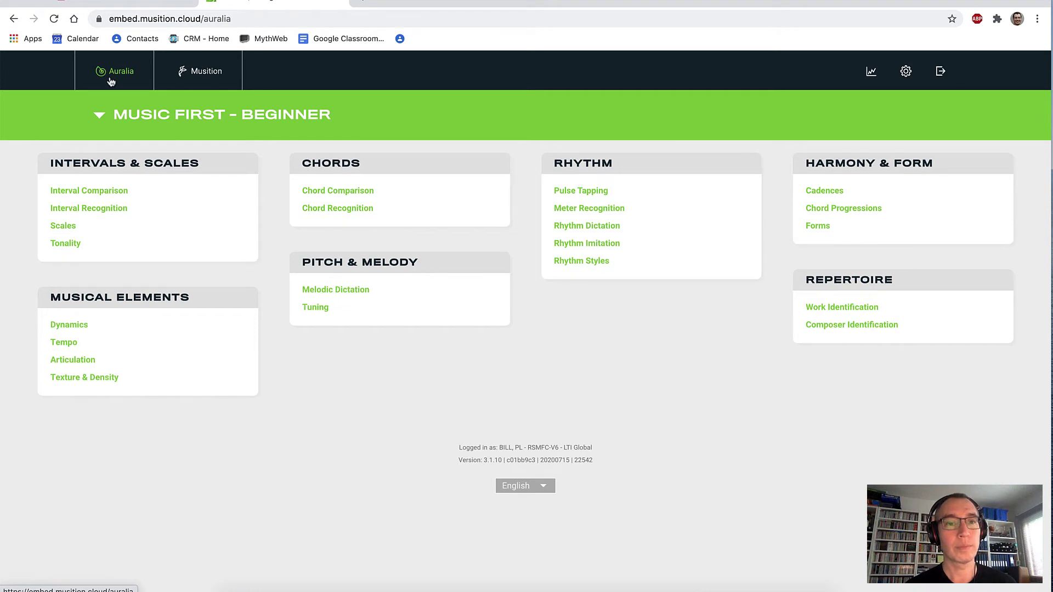
click(575, 208)
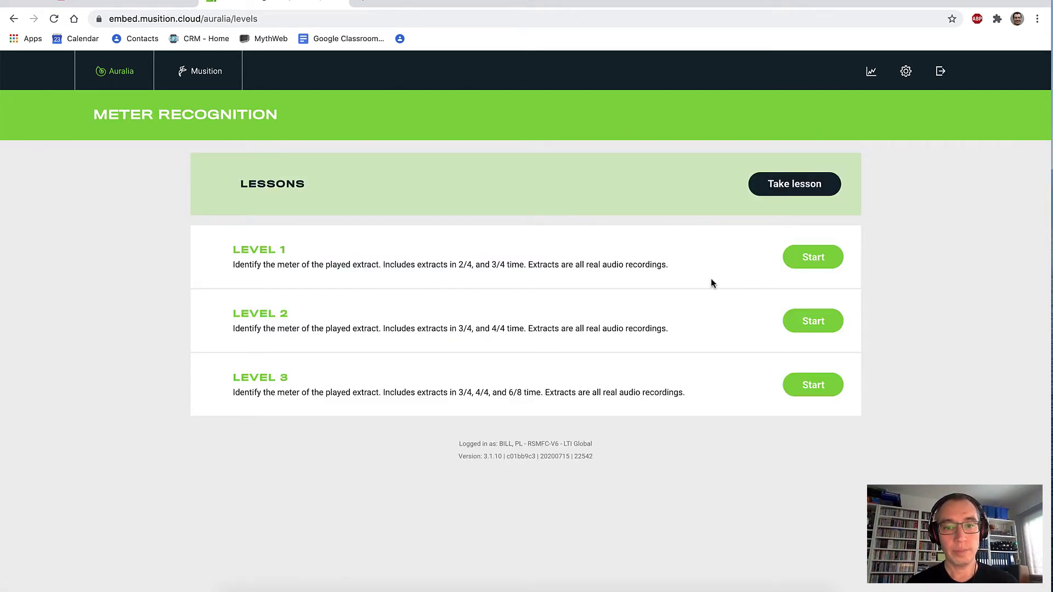
click(812, 259)
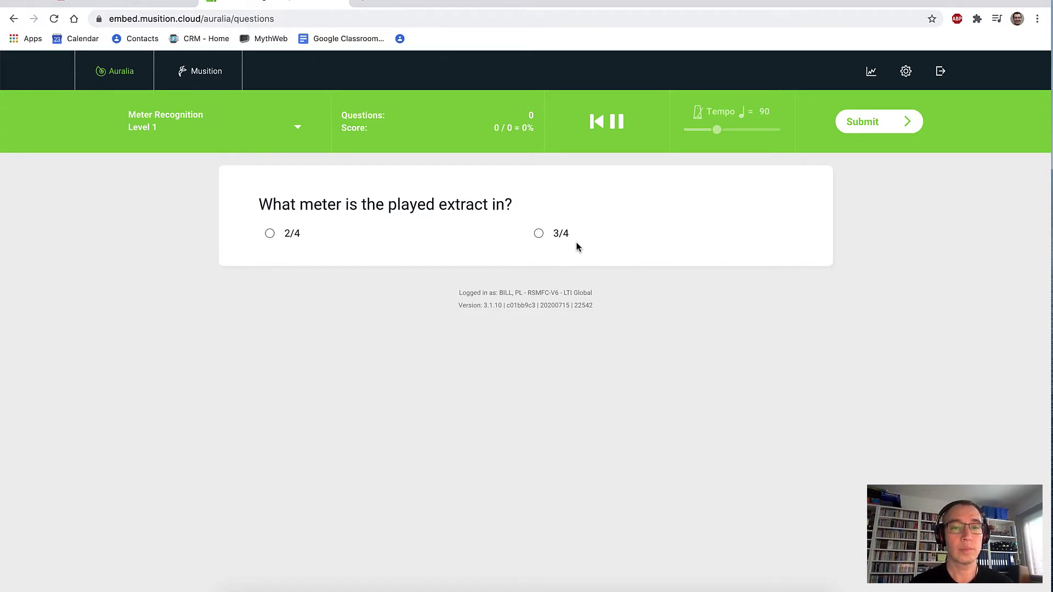
Submit 2/4 as the meter of the played extract and return to the Auralia topics.
click(281, 236)
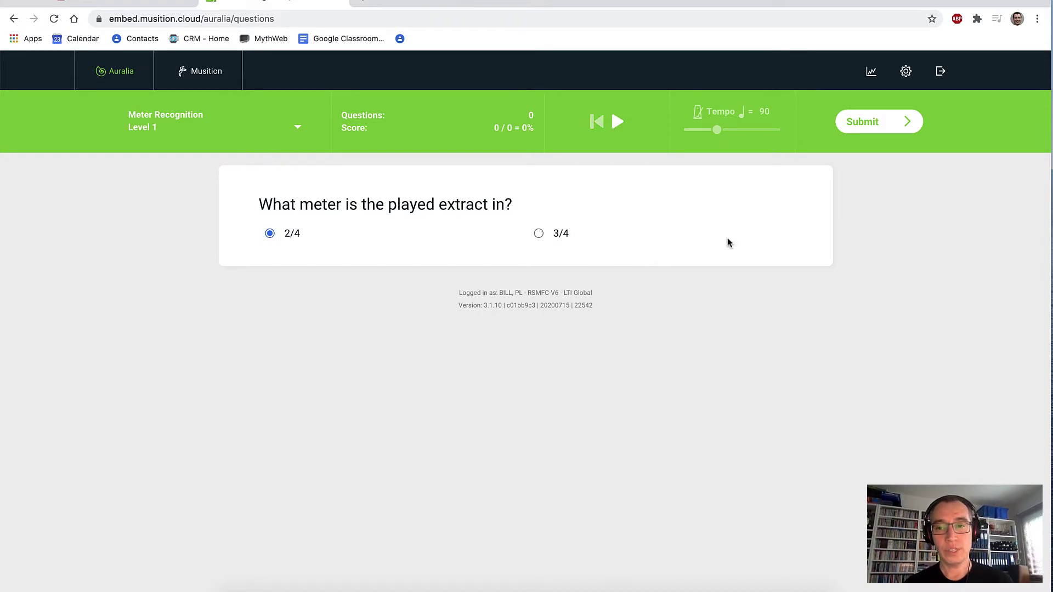
click(867, 129)
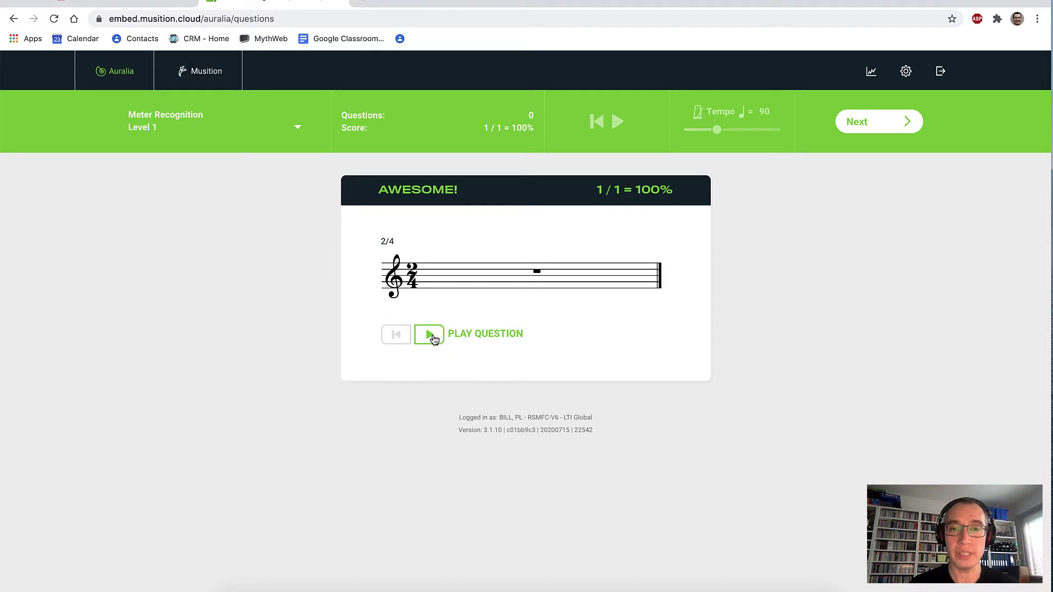
click(117, 86)
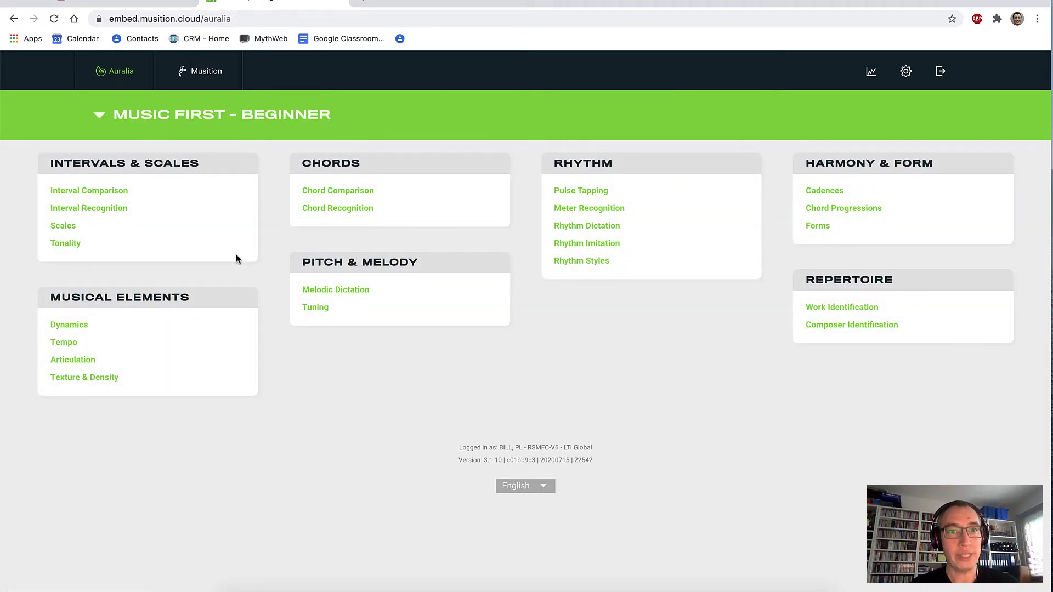
Start Tuning Level 1 from the Pitch & Melody group and submit Flat for the second note.
click(315, 308)
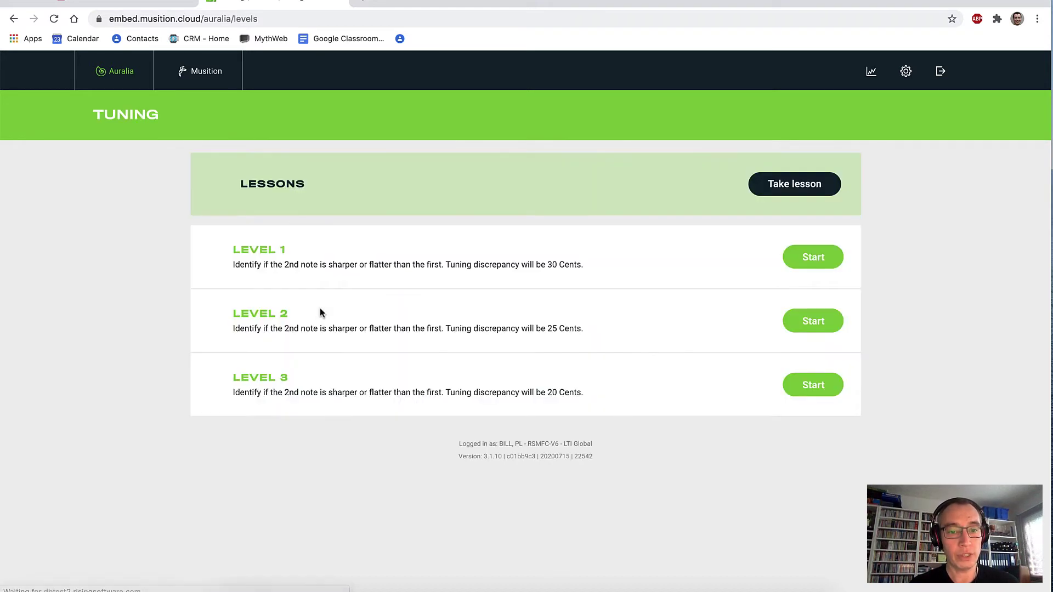
click(810, 260)
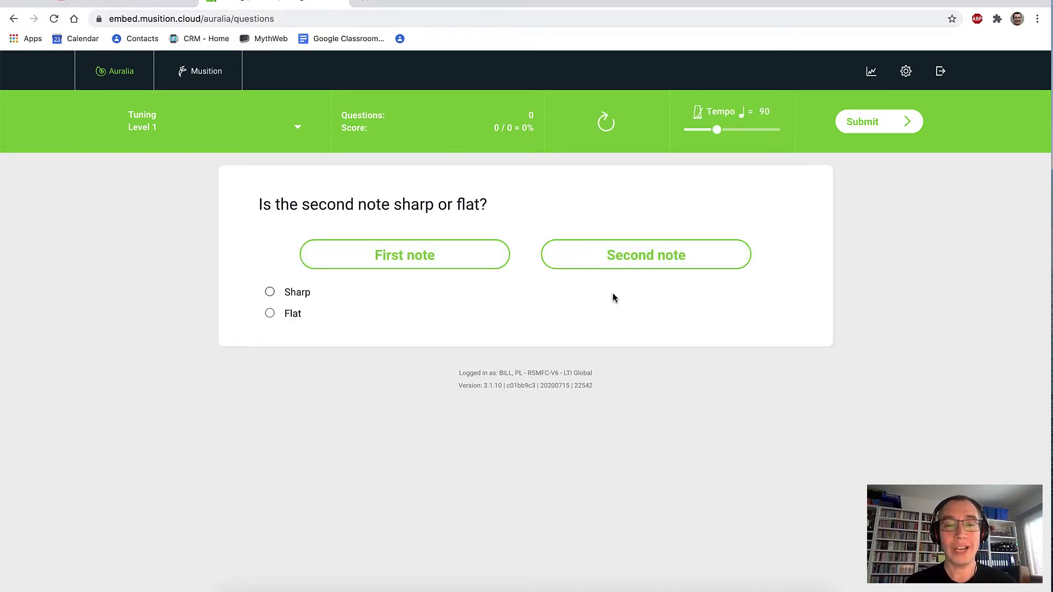
click(289, 316)
click(860, 122)
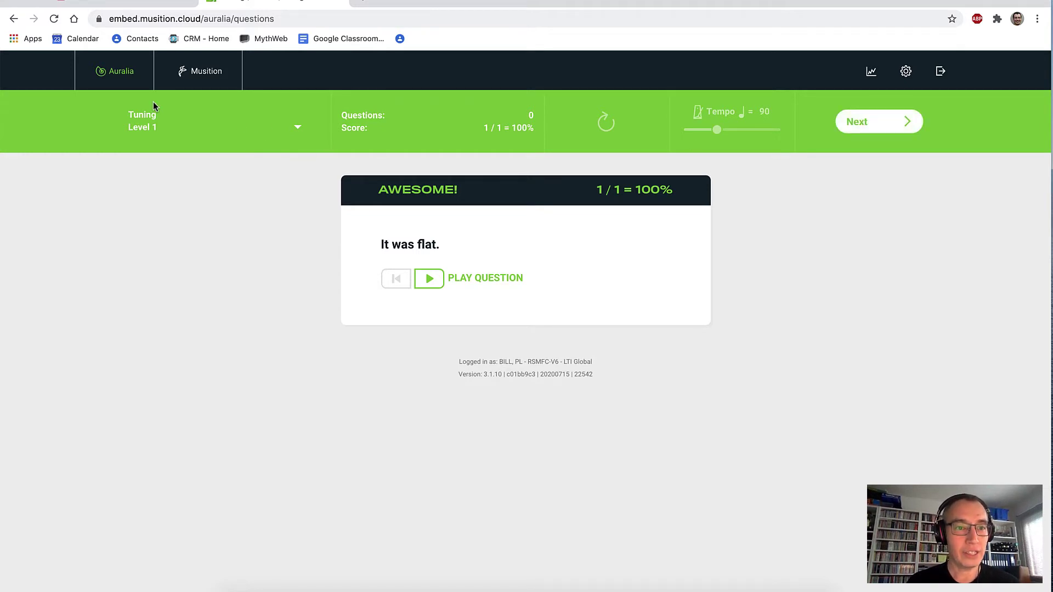
Switch the Auralia syllabus to Music First - Intermediate and start Tuning Level 3 from the Pitch & Melody group.
click(121, 73)
click(178, 117)
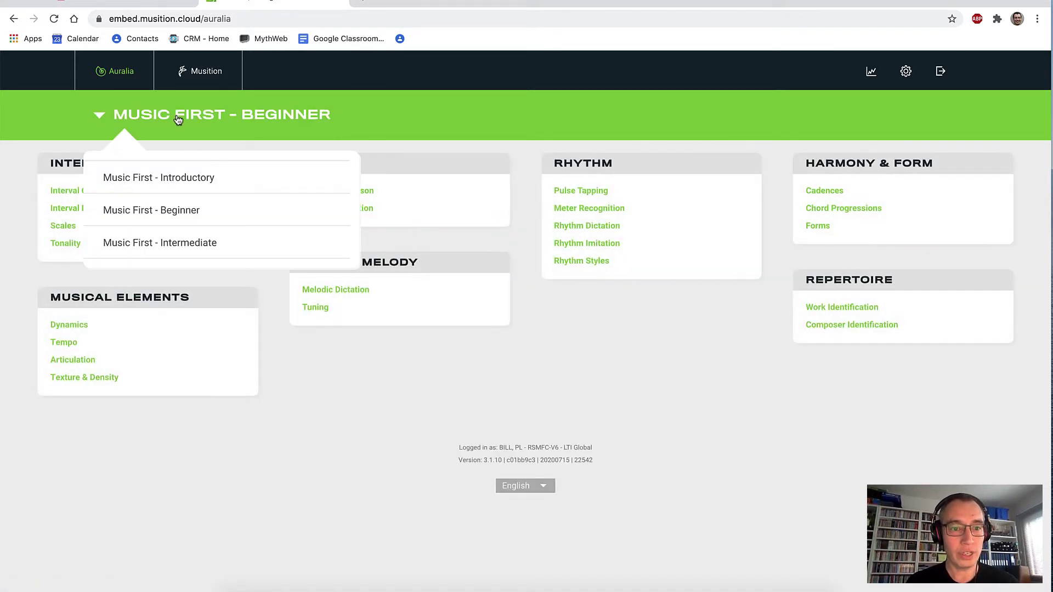
click(186, 241)
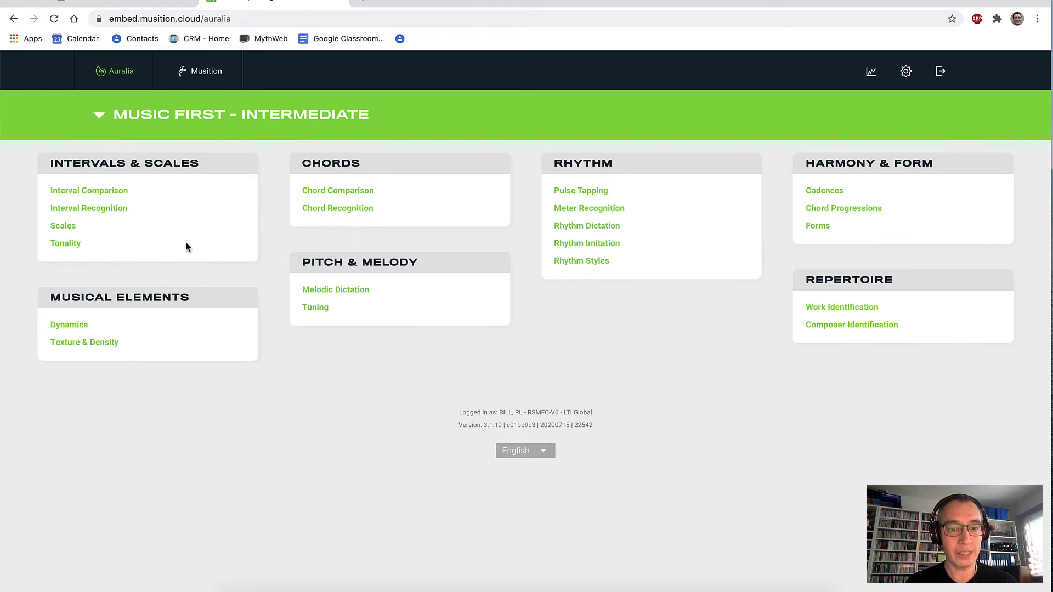
click(315, 308)
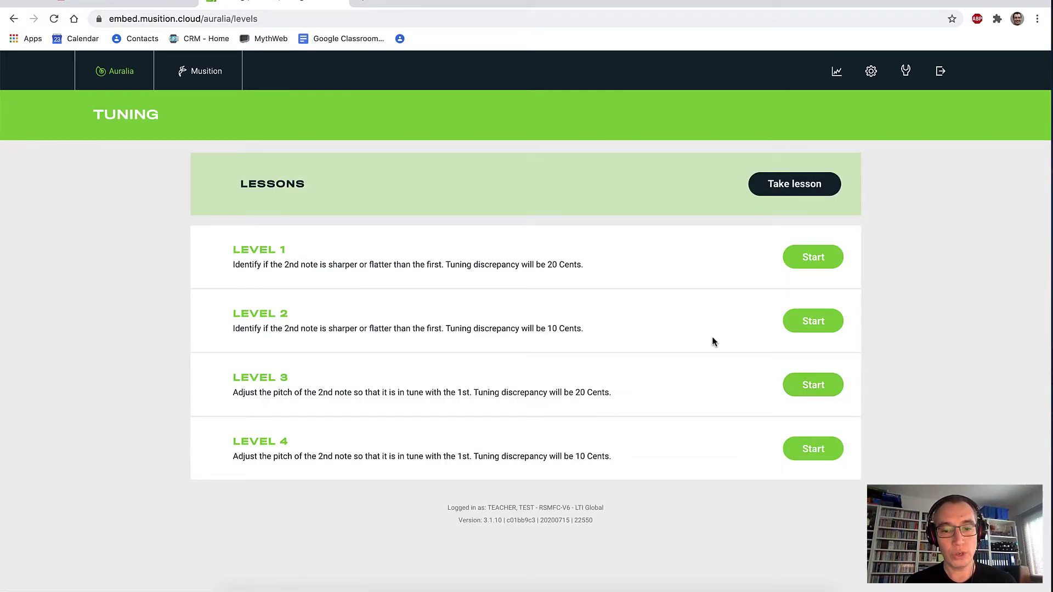
click(835, 395)
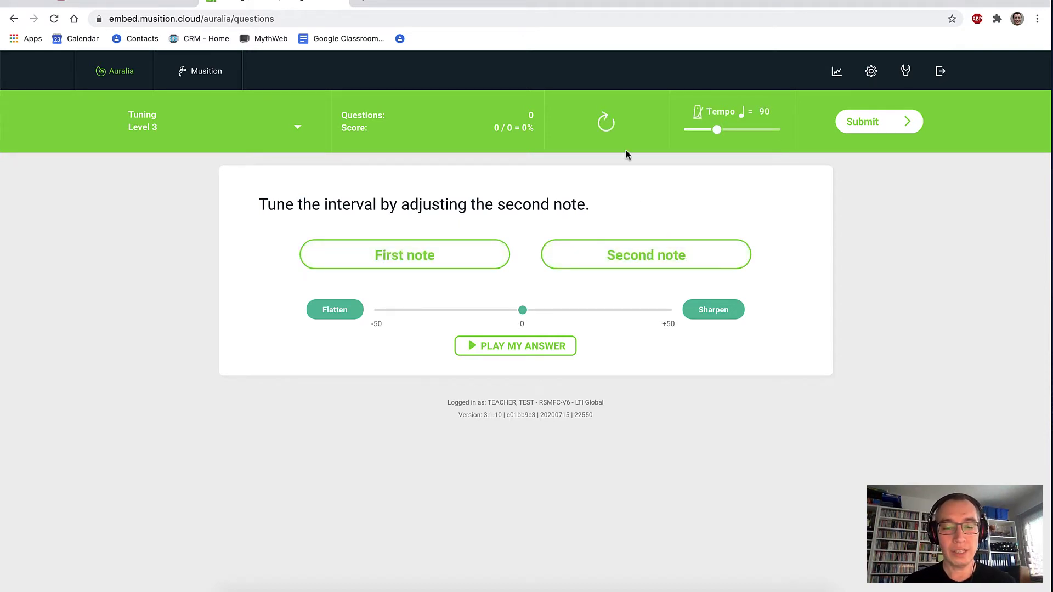
Replay the interval, sharpen the second note to about +35, play back the answer, and submit it without retrying.
click(607, 125)
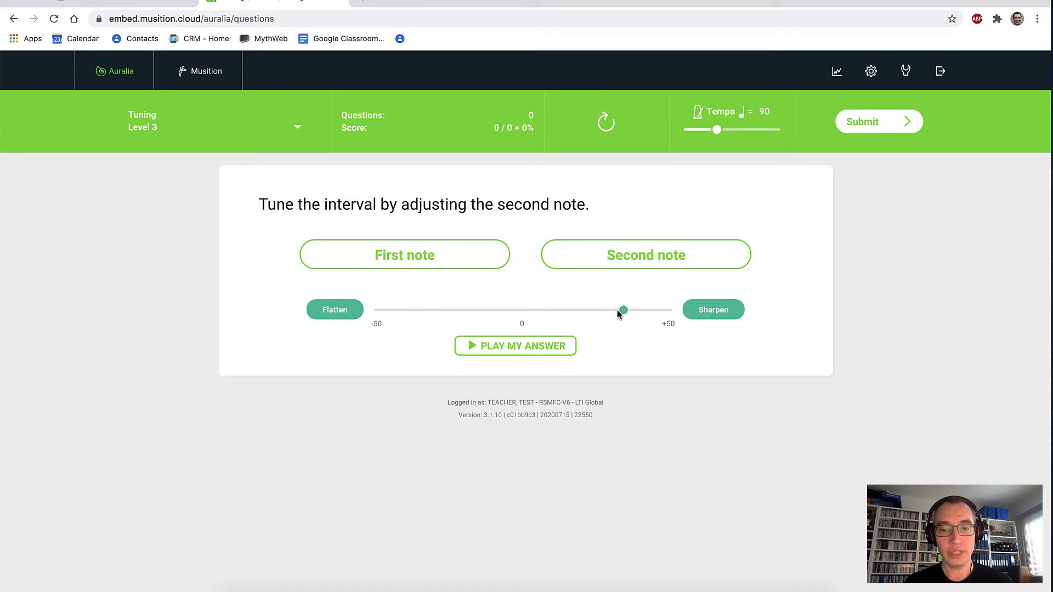
click(537, 345)
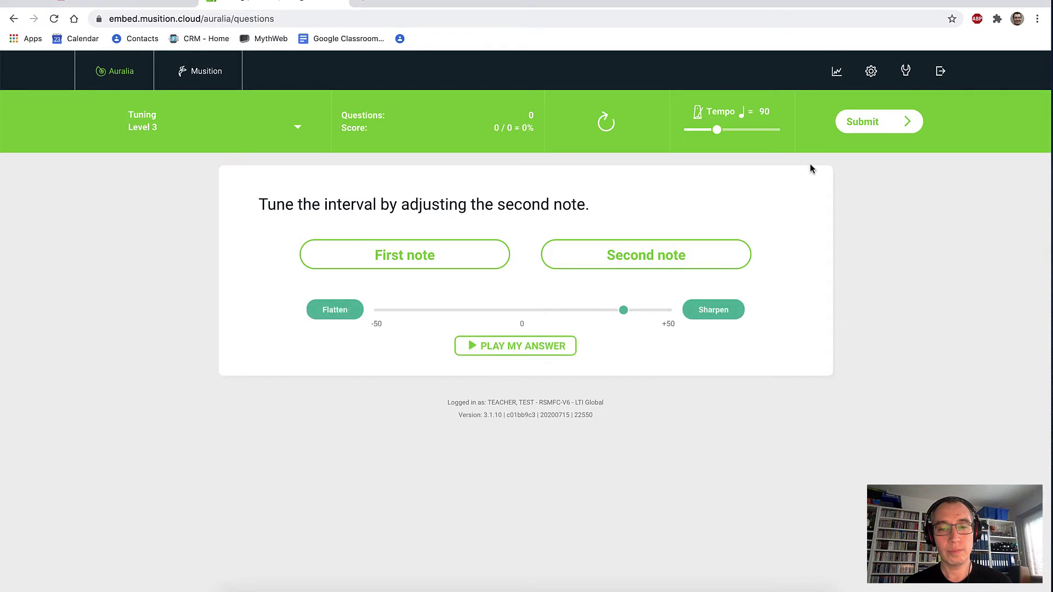
click(856, 123)
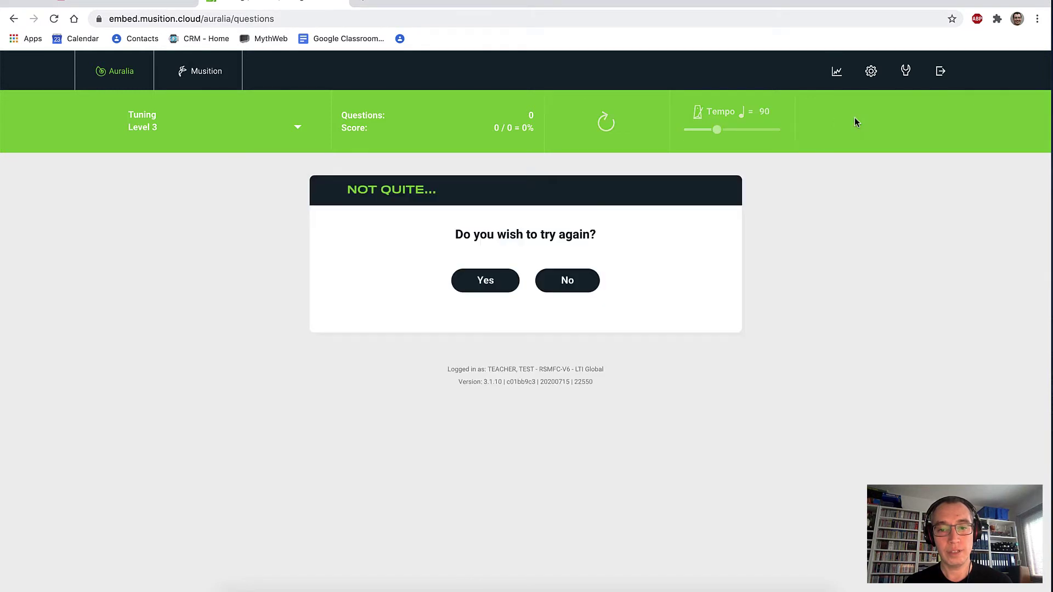
click(590, 281)
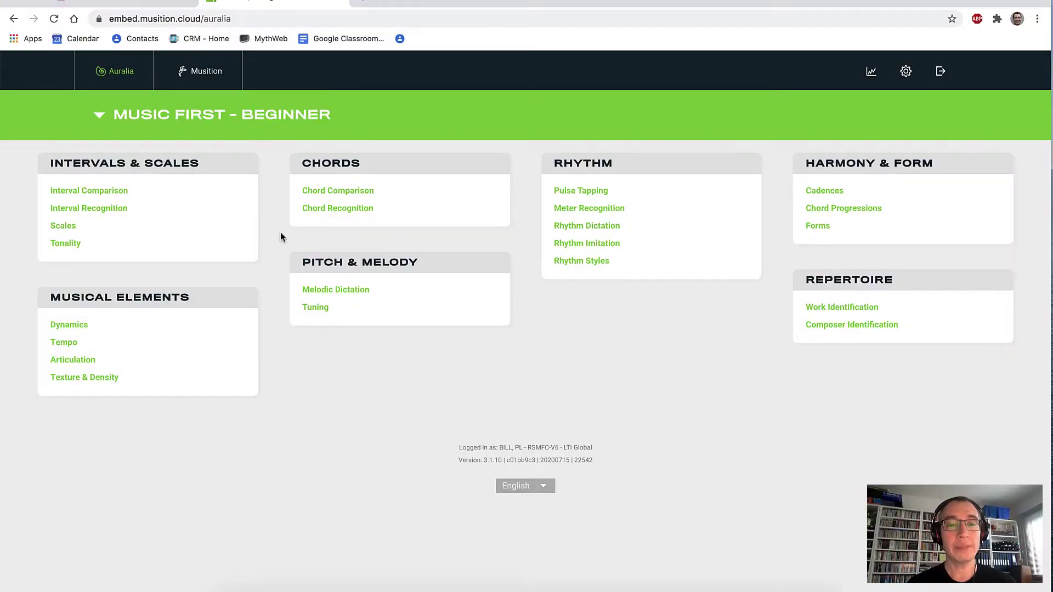
Start Melodic Dictation Level 1 in the Beginner syllabus and complete the first bar with a quarter-note B-flat and a half-note A.
click(322, 290)
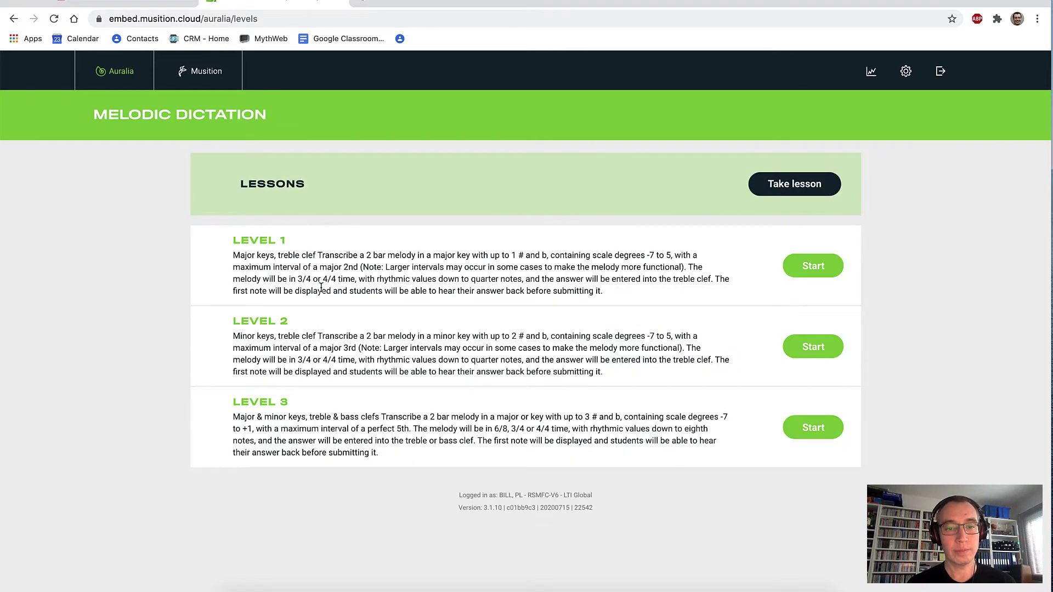
click(811, 266)
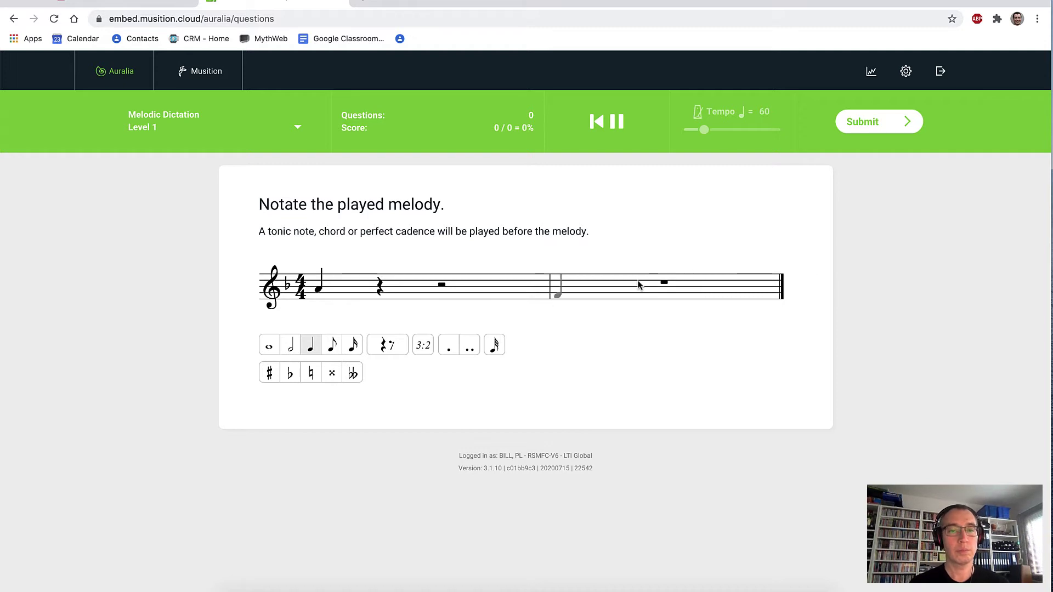
click(393, 289)
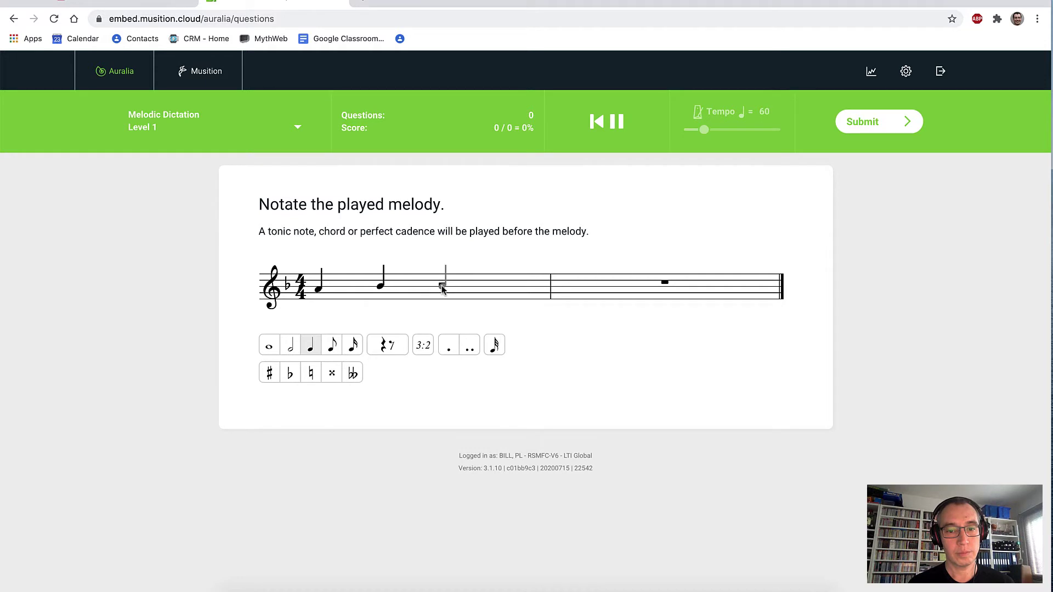
click(291, 344)
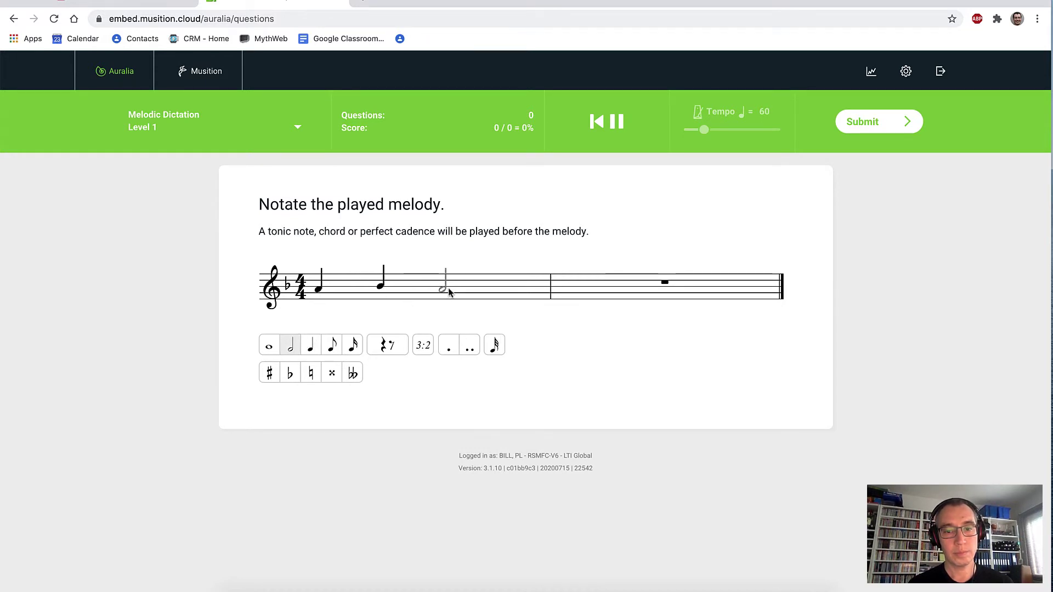
click(448, 291)
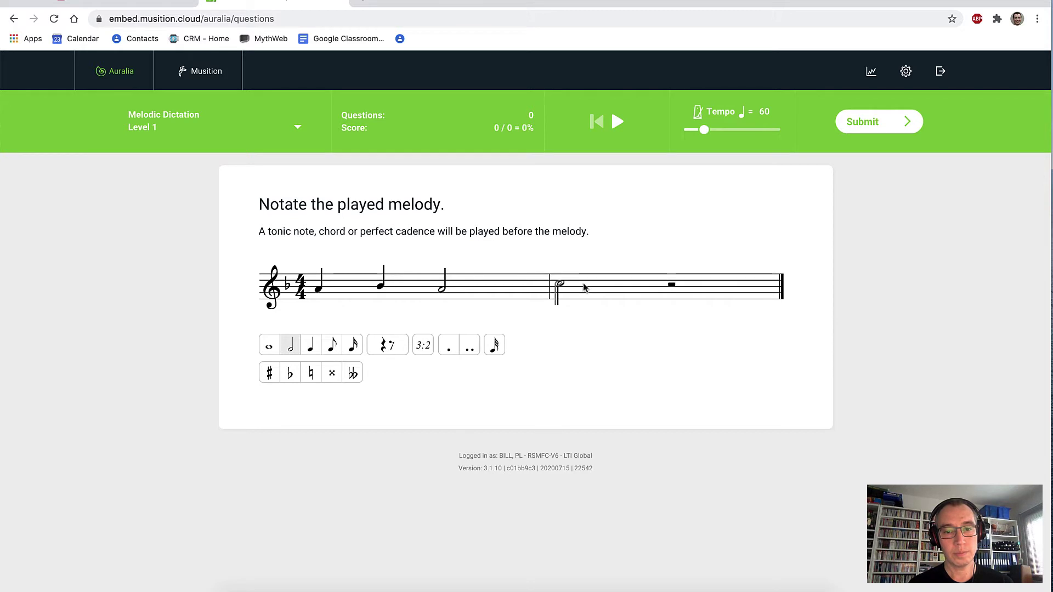
Fill the second bar with half notes C and A, submit the melody without retrying, and return to the Auralia topics.
click(584, 288)
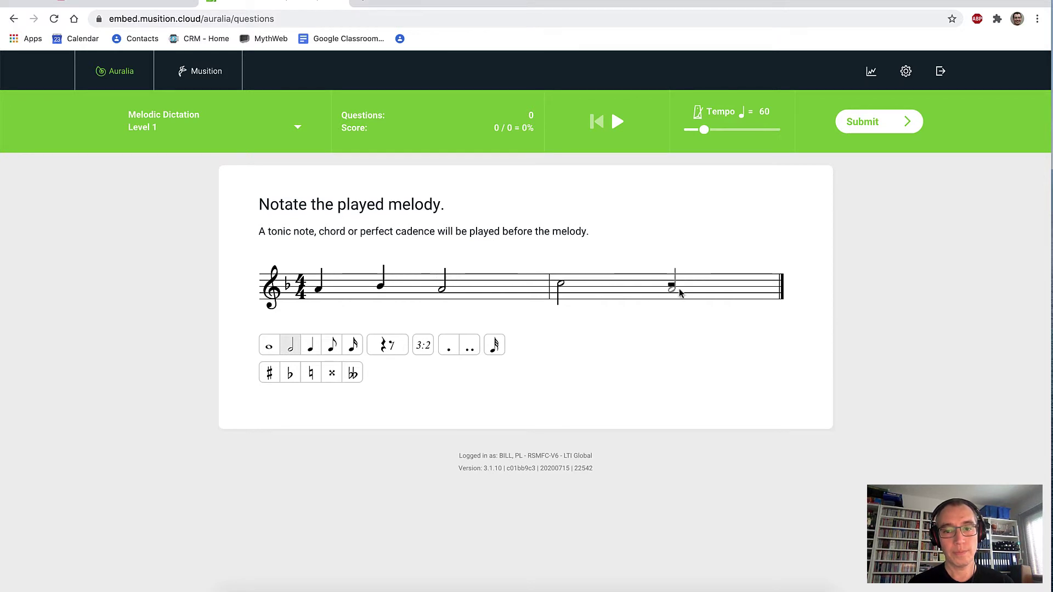
click(680, 293)
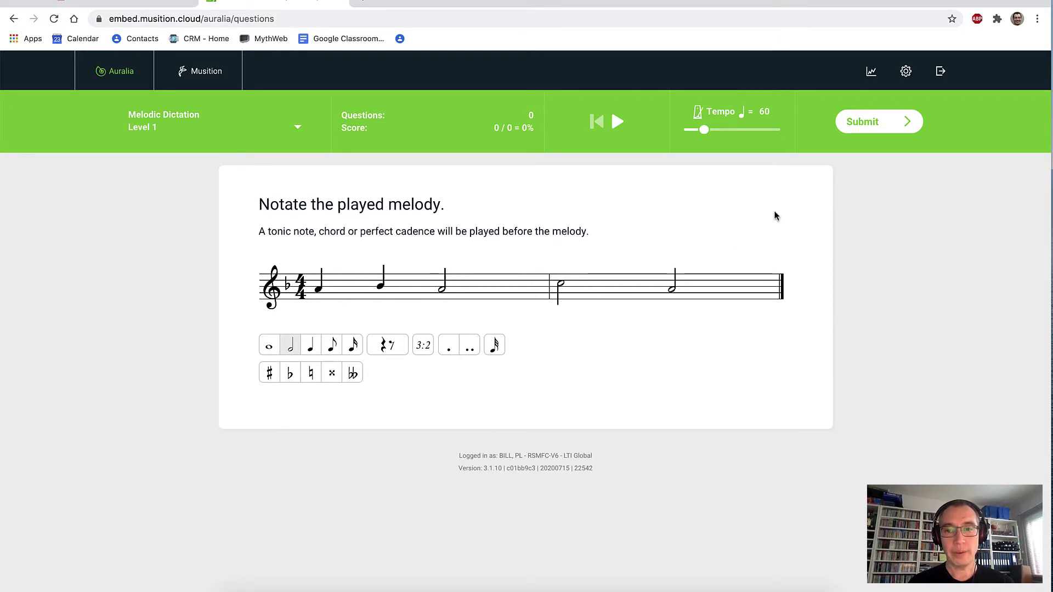
click(862, 130)
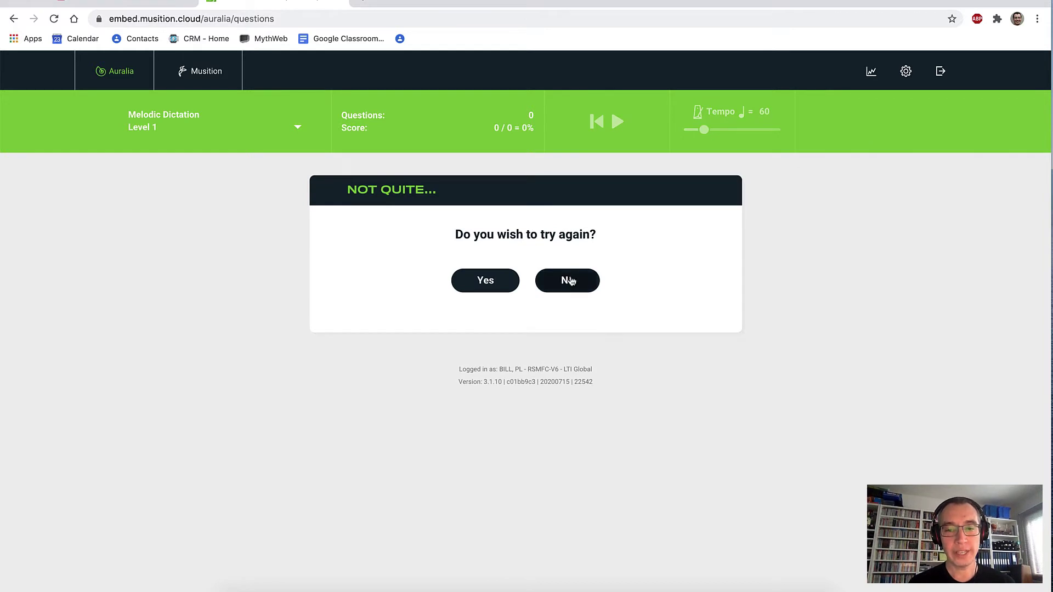
click(569, 281)
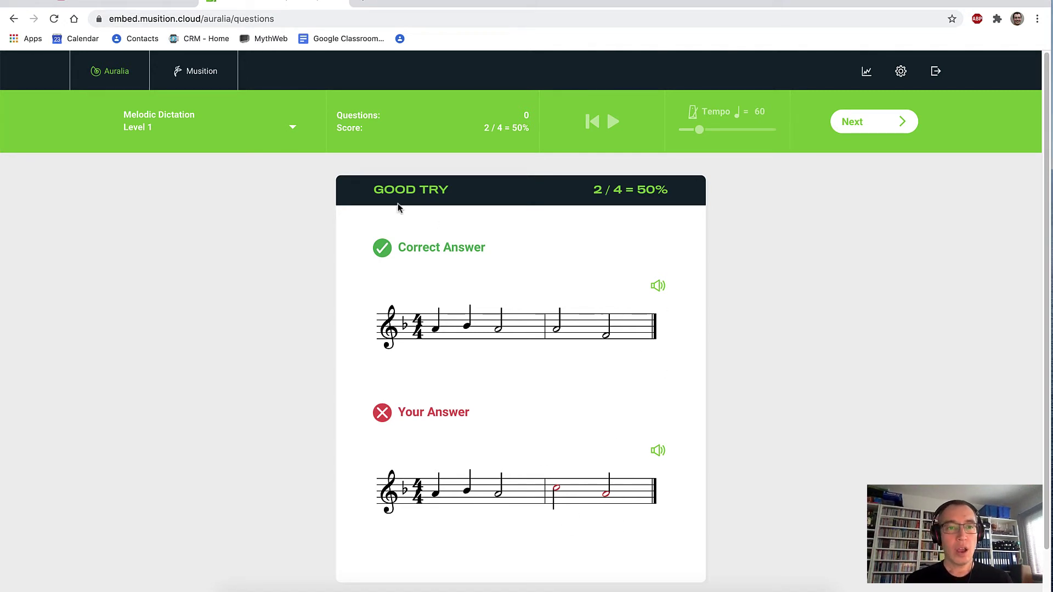
click(112, 75)
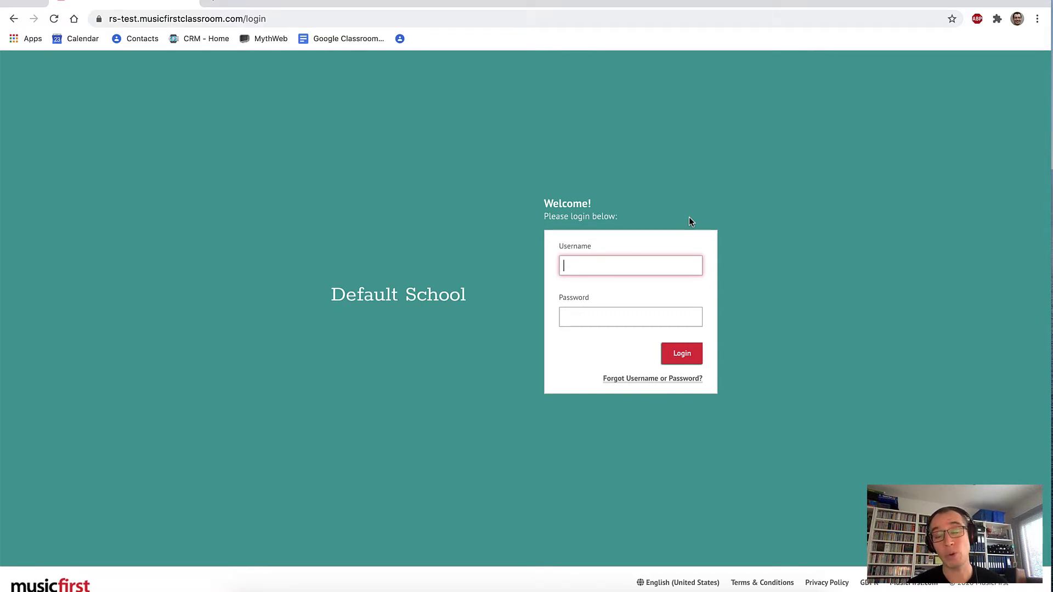
Log in to the MusicFirst Classroom with the test teacher's username and account password.
click(635, 265)
text(te)
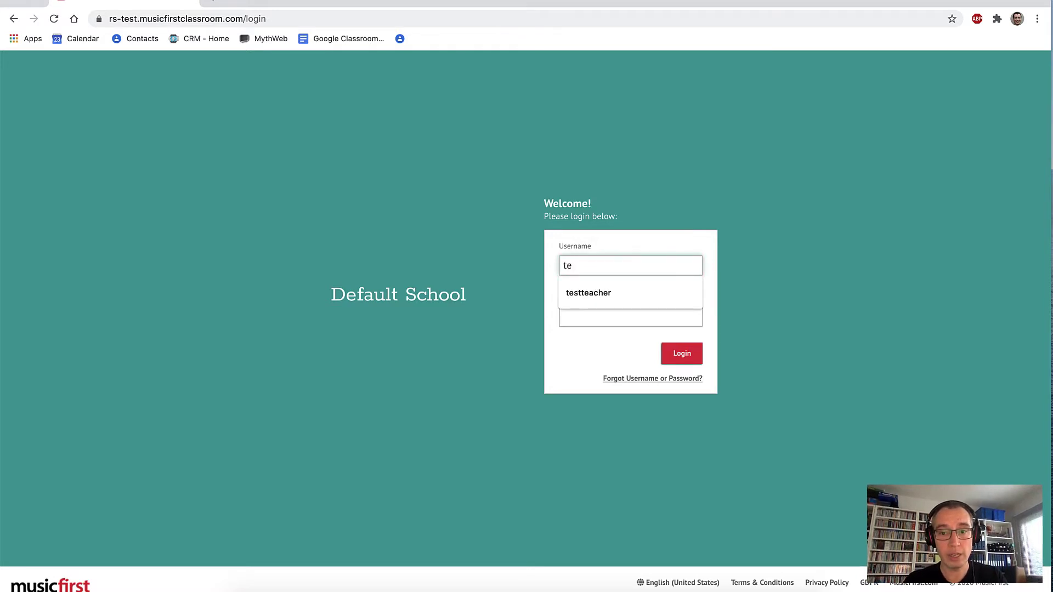
text(stteacher)
key(Tab)
text(*********)
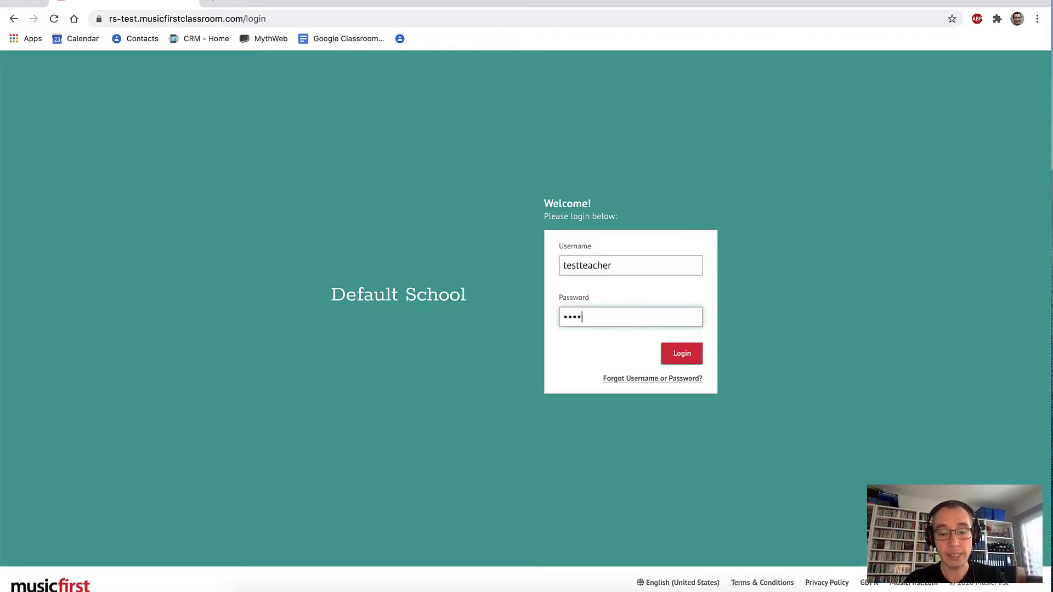
key(Return)
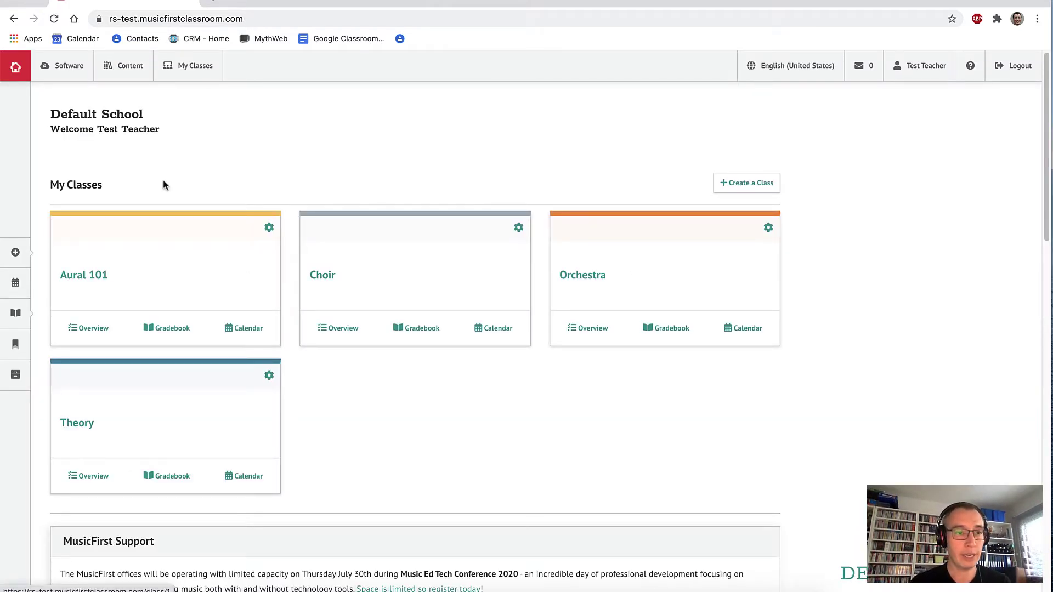
Launch the Windows and Mac software version of Auralia from the classroom's software titles.
click(69, 66)
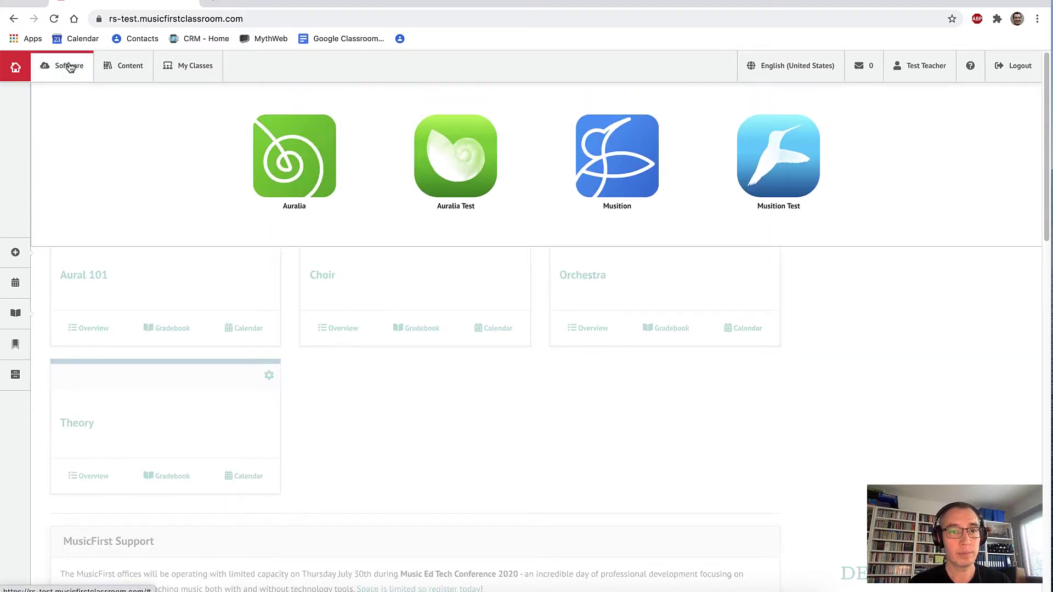
click(291, 158)
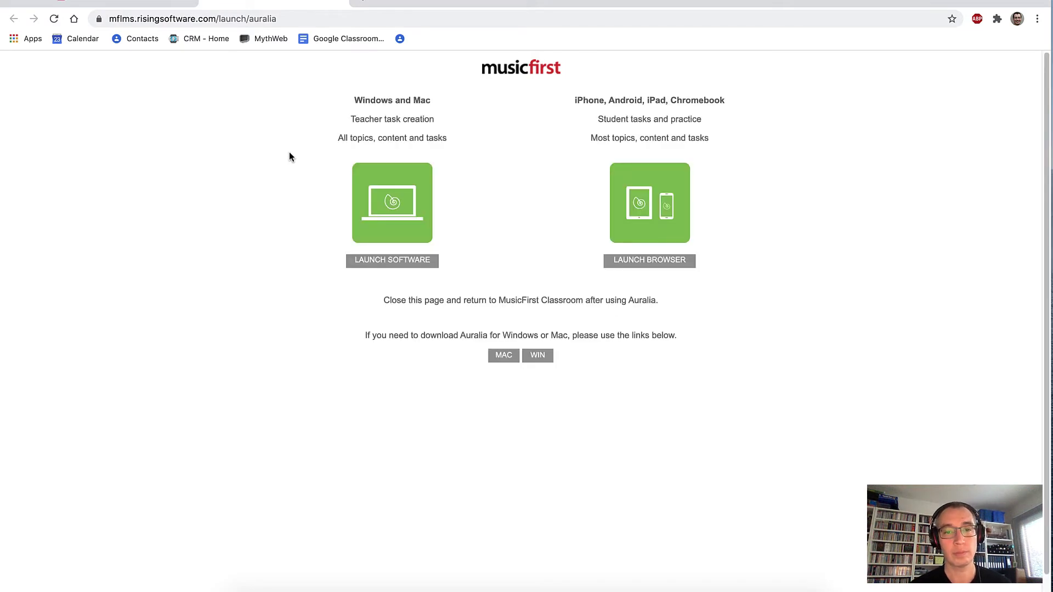
click(396, 204)
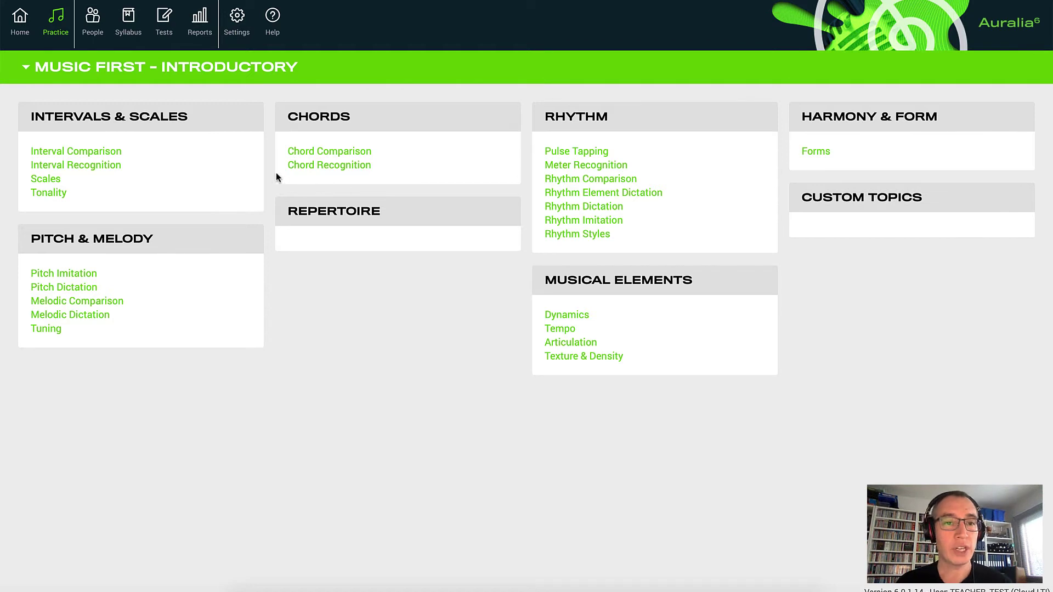
View the Overall summary report for the second user listed under Single user, covering the last 14 days.
click(201, 24)
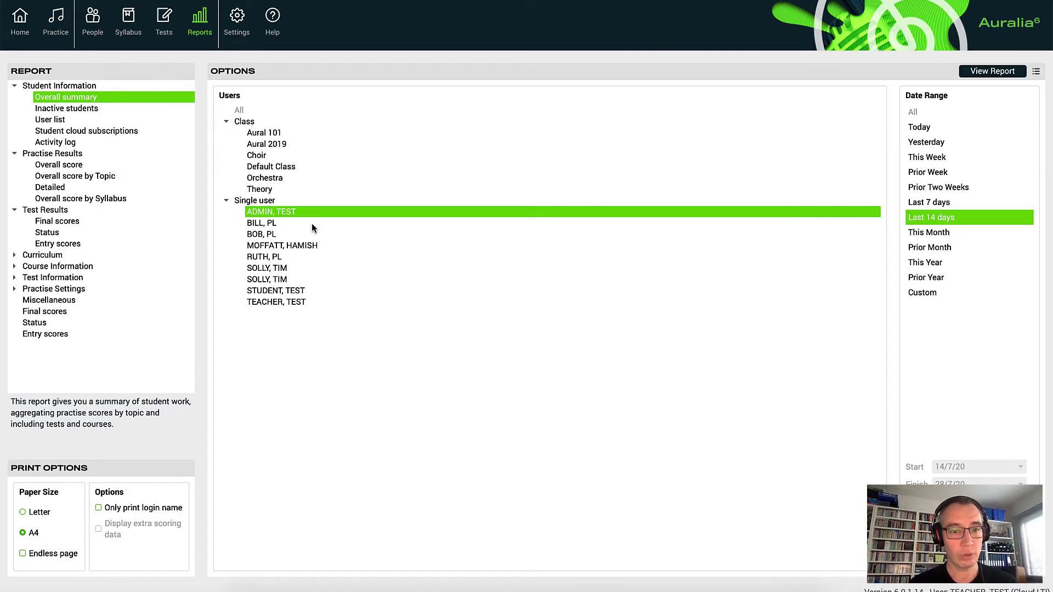
click(312, 223)
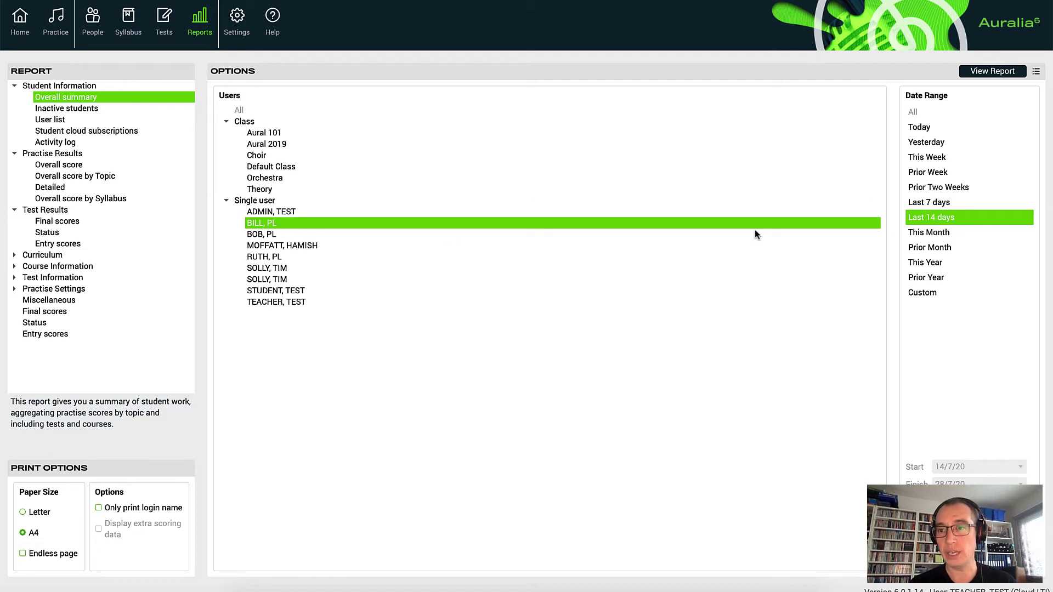
click(999, 73)
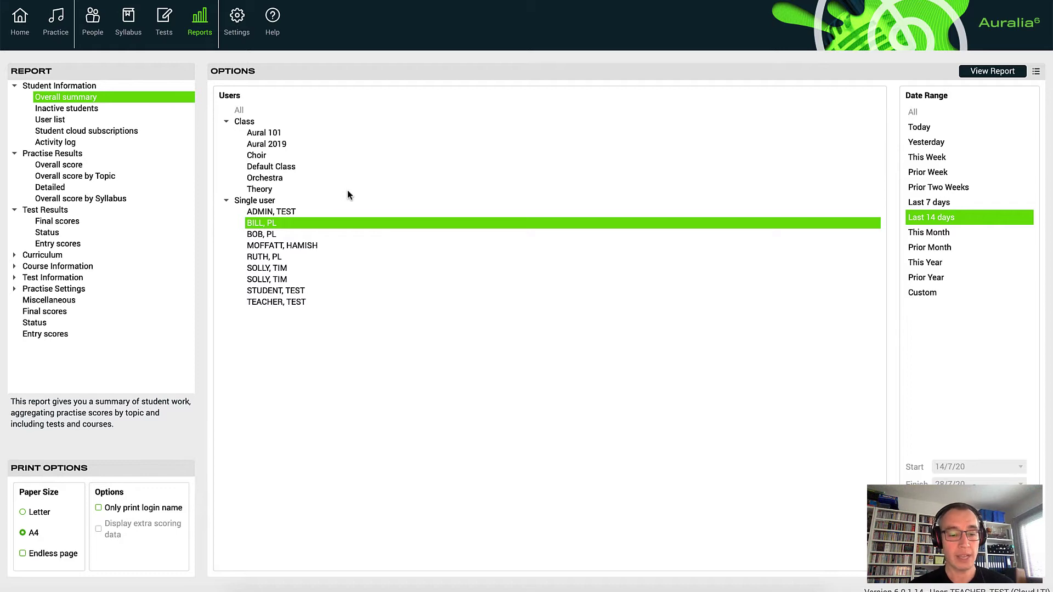
Switch back to the MusicFirst Classroom in the browser, log out the teacher, and log in with the student's username and password.
key(super+Tab)
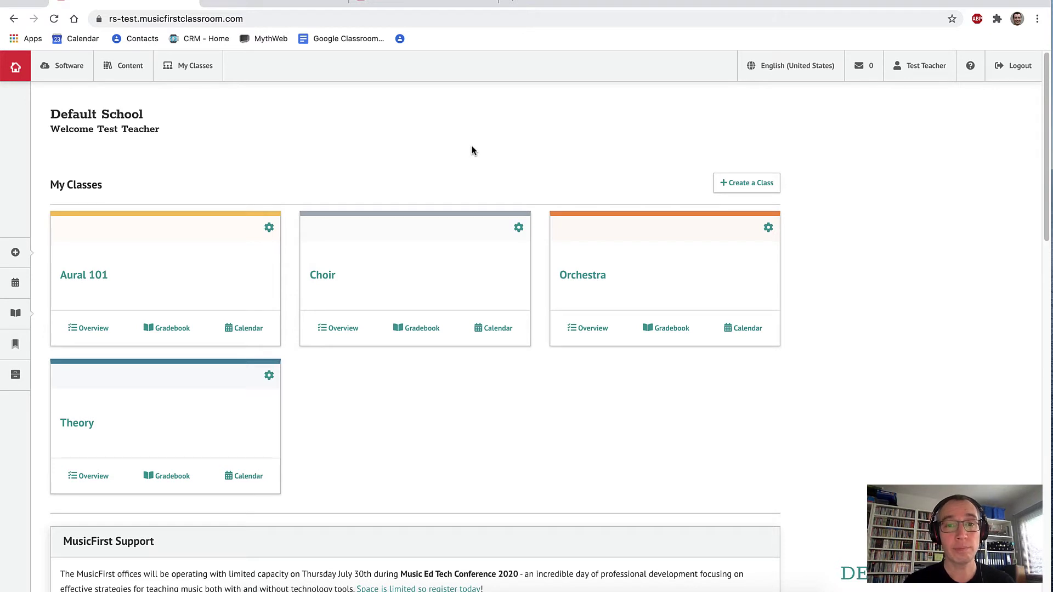
click(1009, 70)
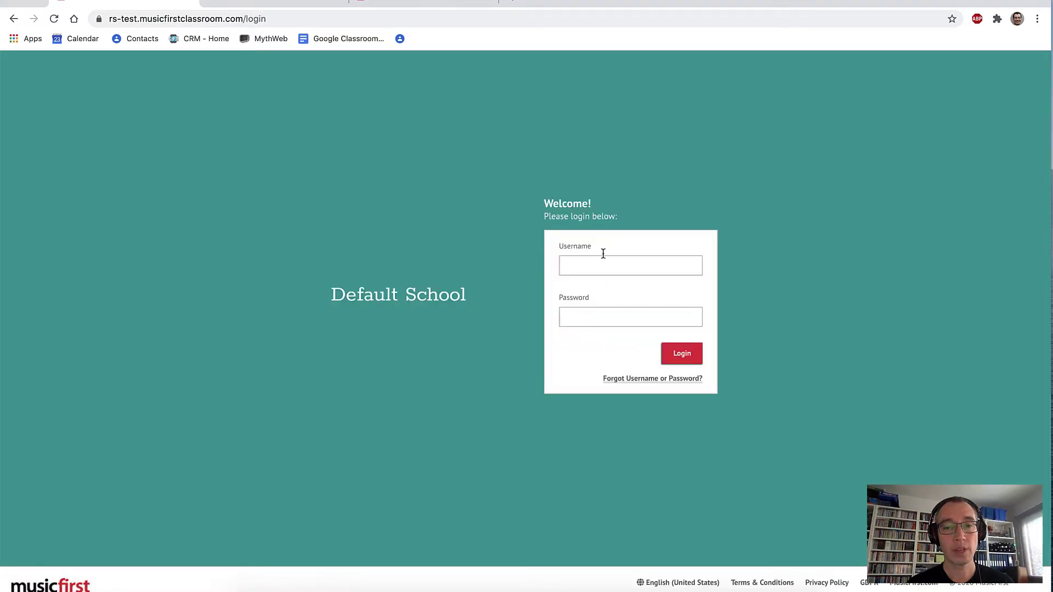
click(595, 262)
text(pl-bill)
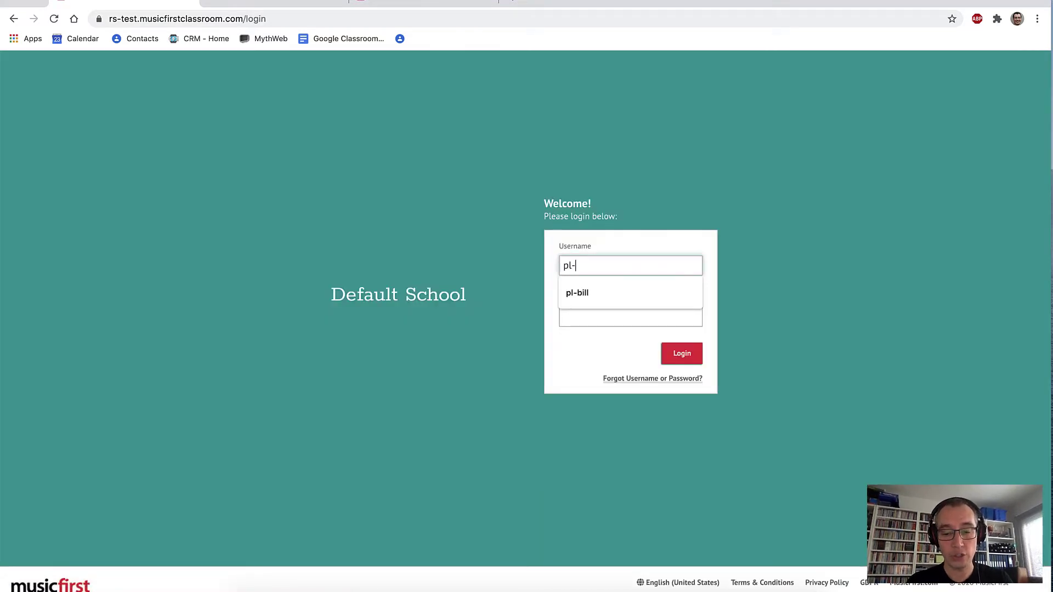
key(Tab)
text(*********)
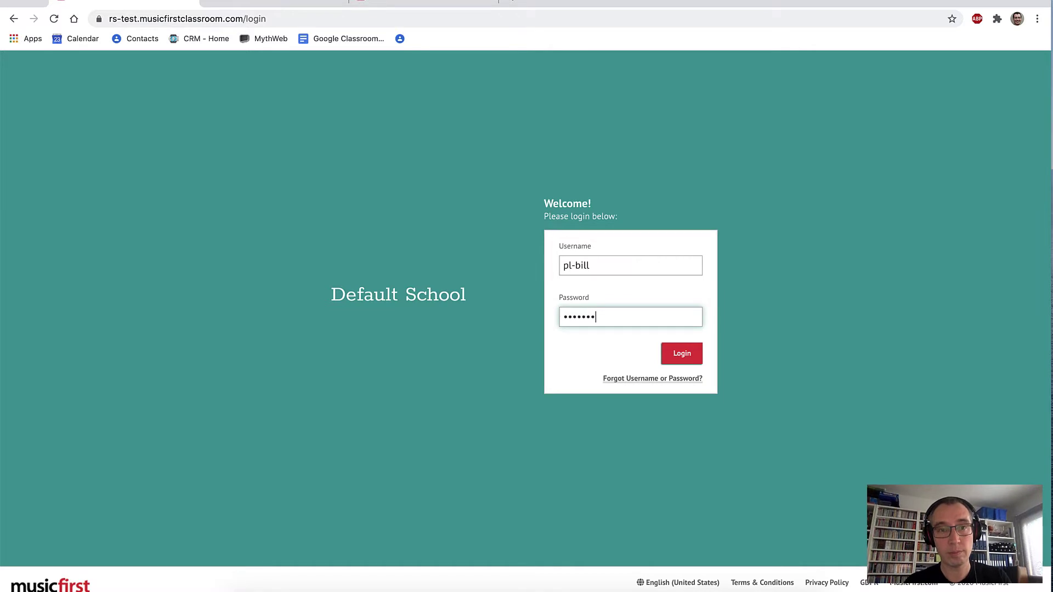
key(Return)
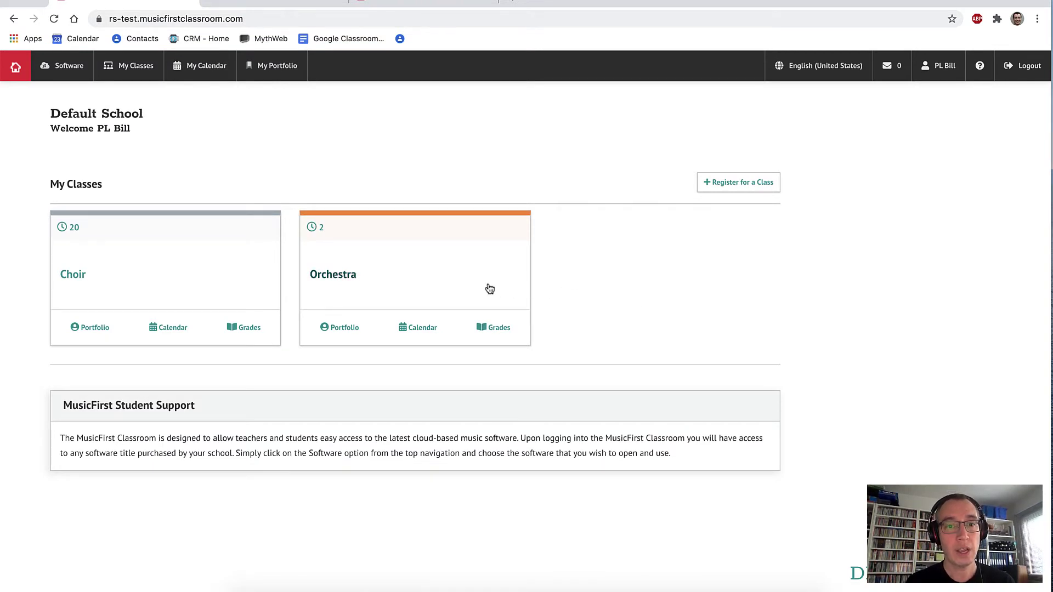
Open the Orchestra class's Quiz 1 - Intervals task in Auralia.
click(376, 277)
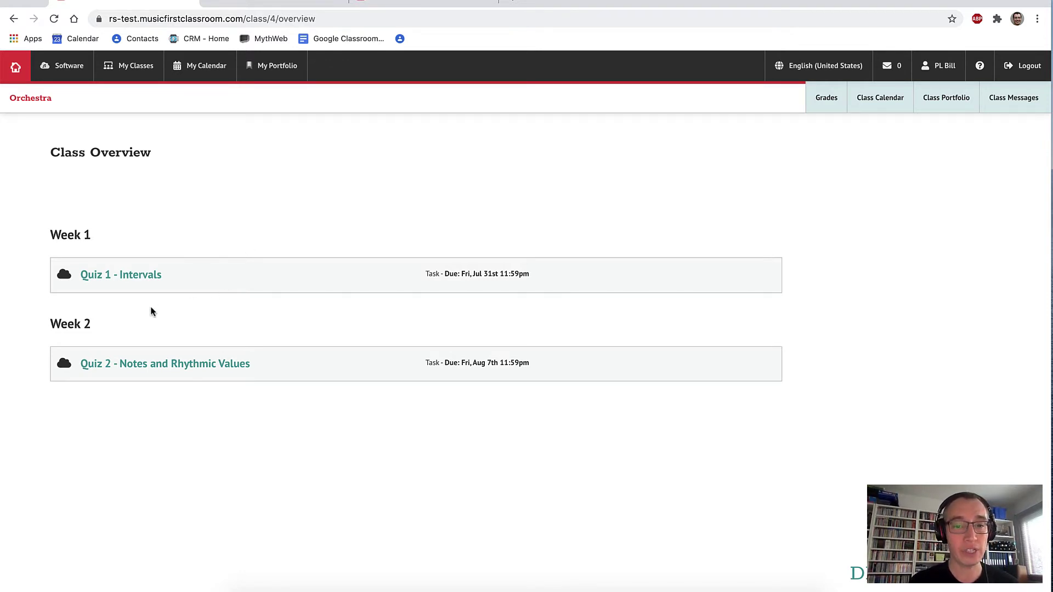
click(110, 280)
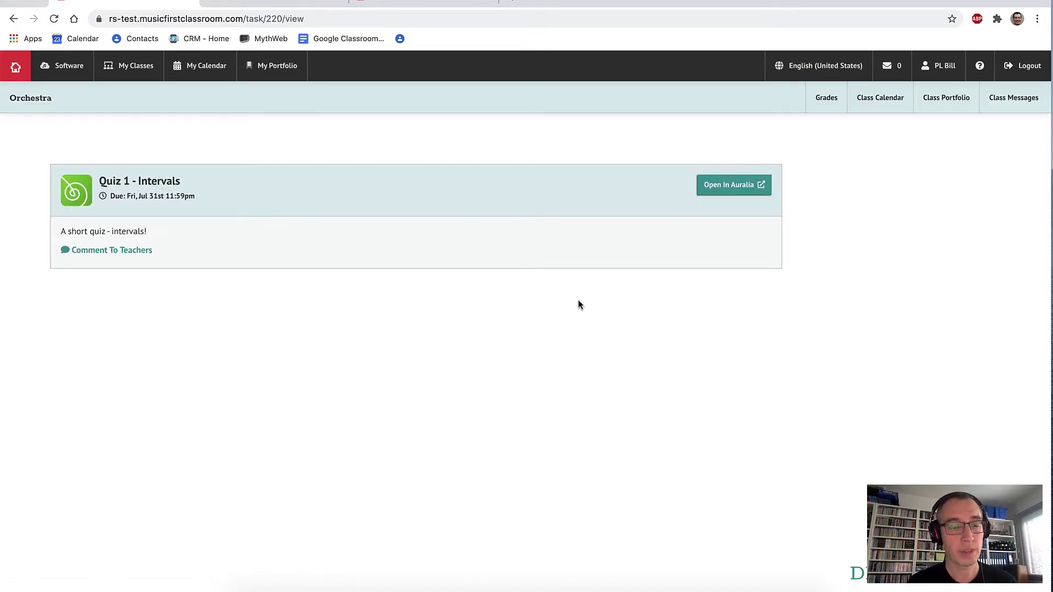
click(733, 190)
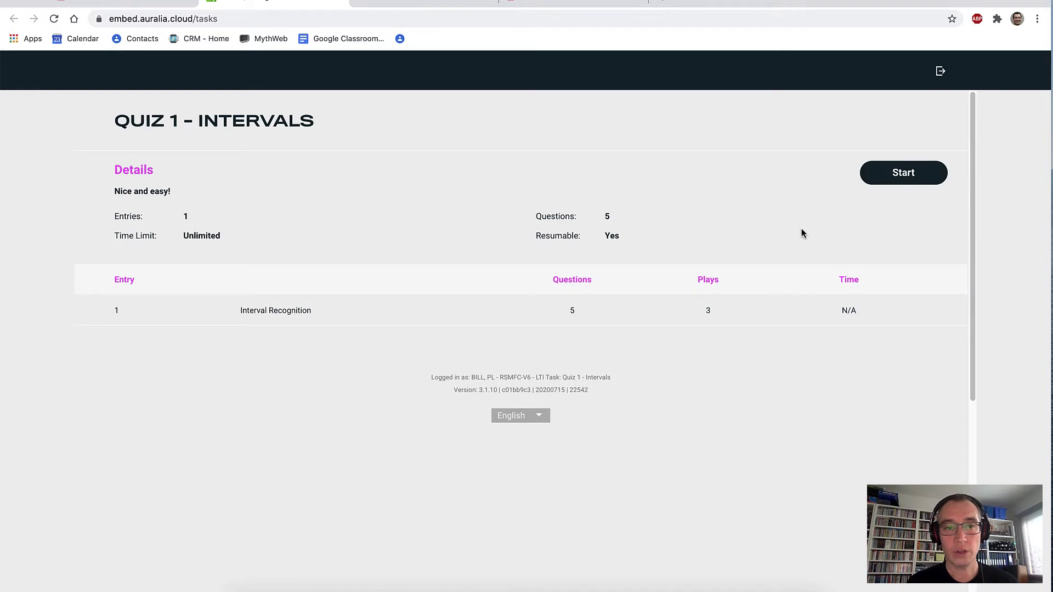
Start the Quiz 1 - Intervals task and answer question 1 with Perfect Unison and question 2 with Perfect 5th.
click(897, 173)
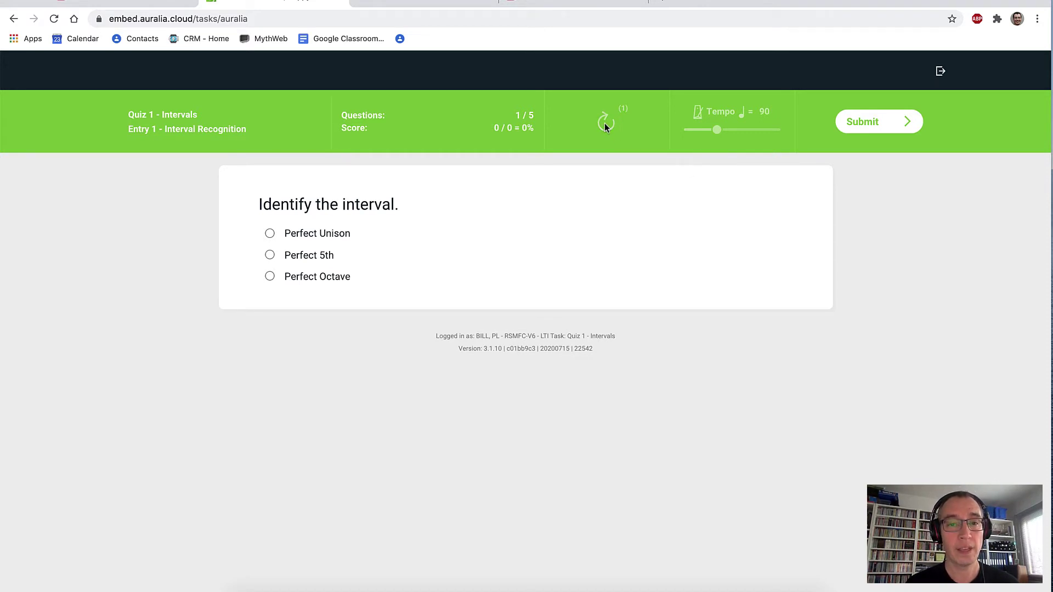
click(322, 235)
click(849, 124)
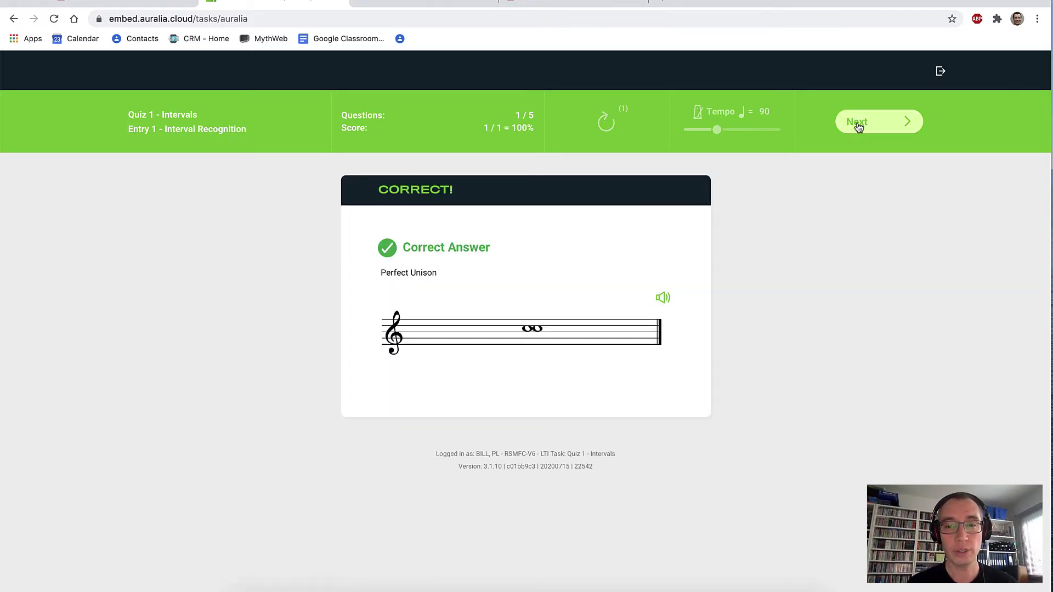
click(859, 124)
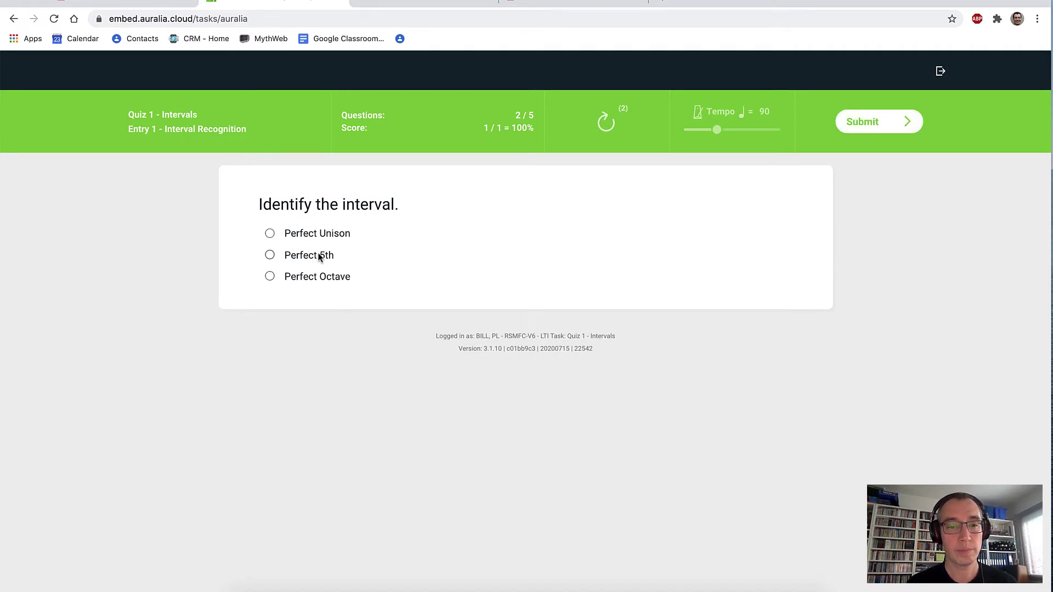
click(319, 256)
click(865, 126)
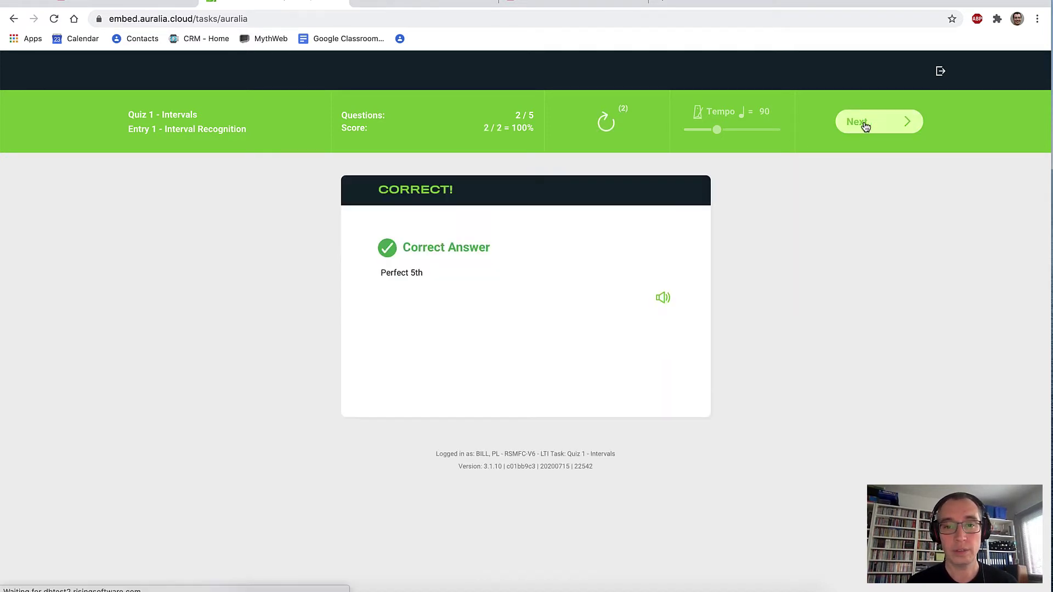
click(866, 126)
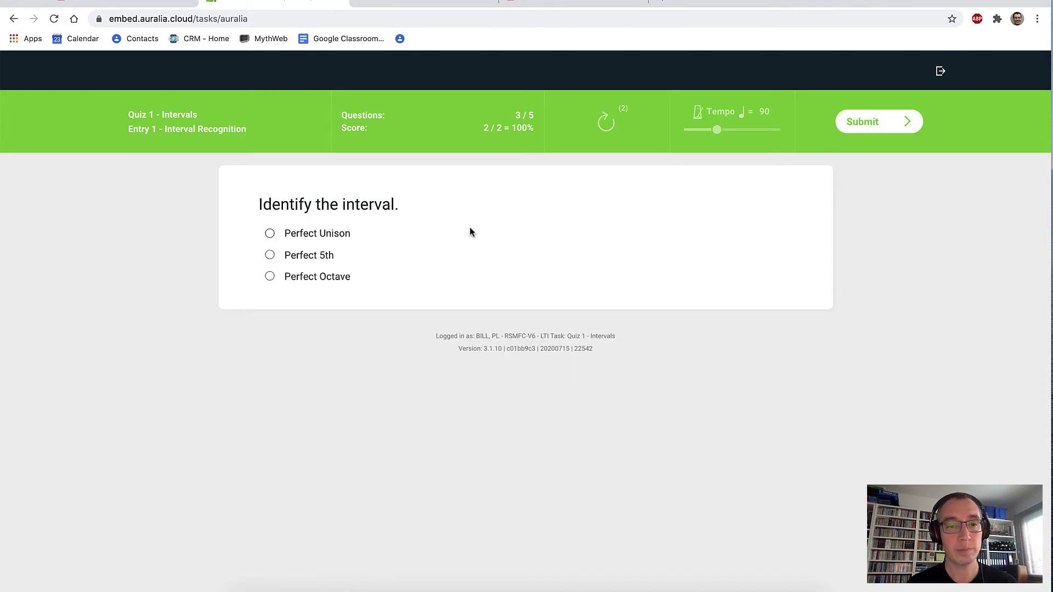
Answer question 3 of the interval quiz with Perfect Unison and question 4 with Perfect 5th.
click(314, 233)
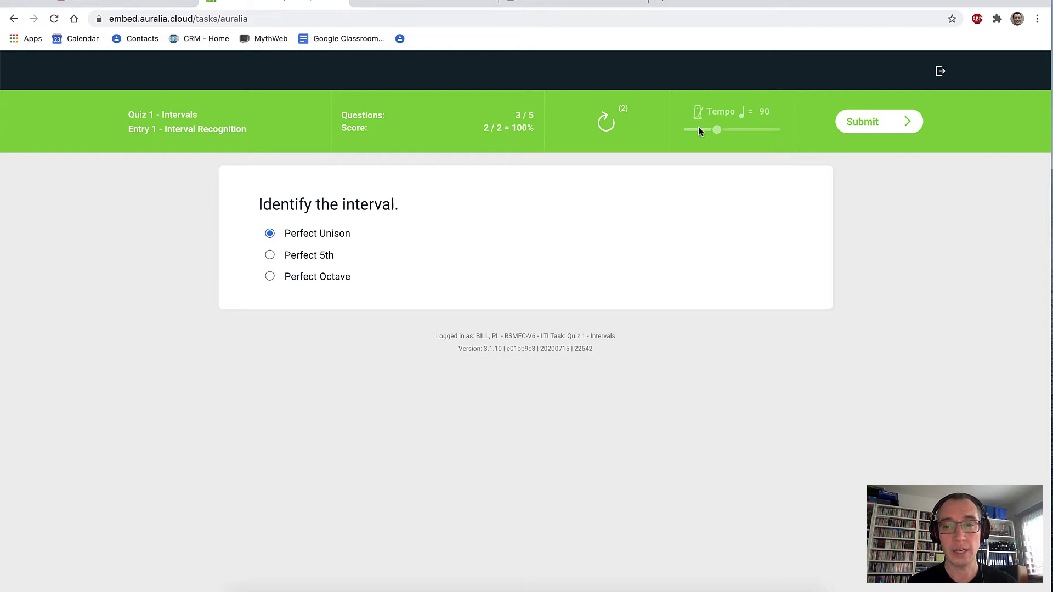
click(862, 124)
click(866, 126)
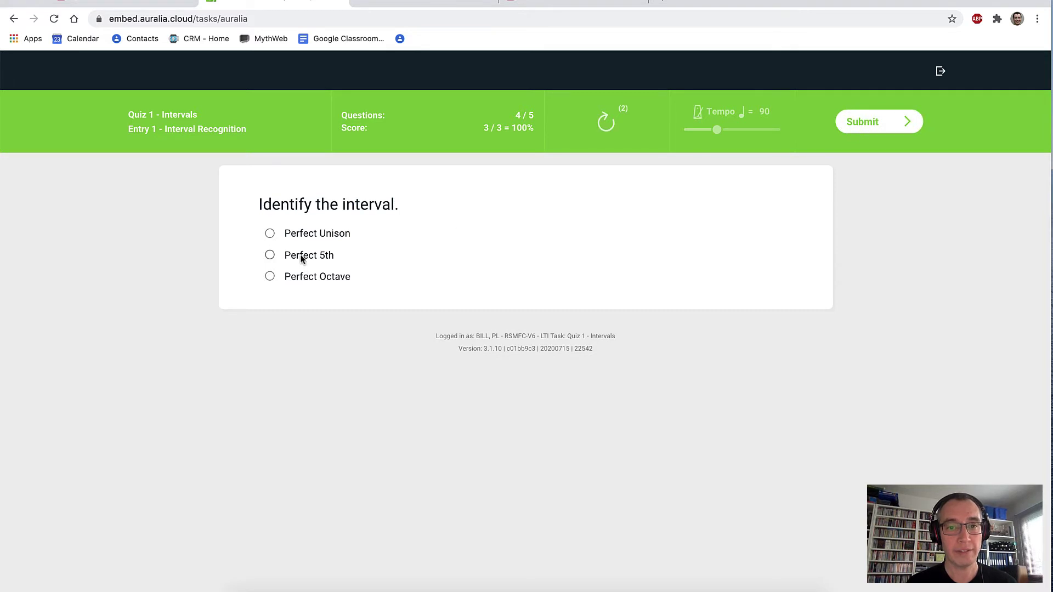
click(302, 259)
click(860, 122)
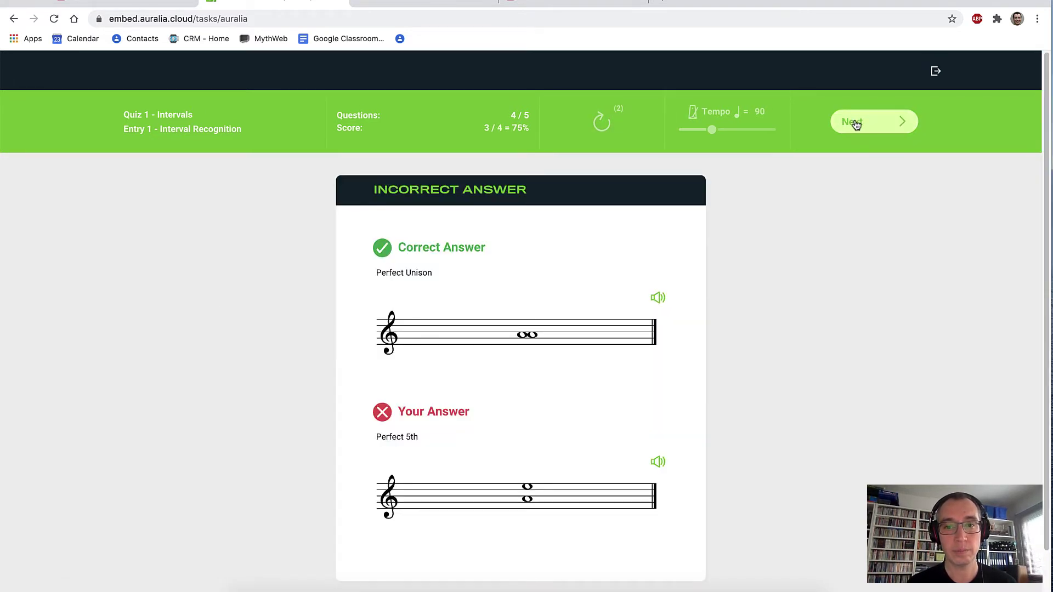
click(857, 123)
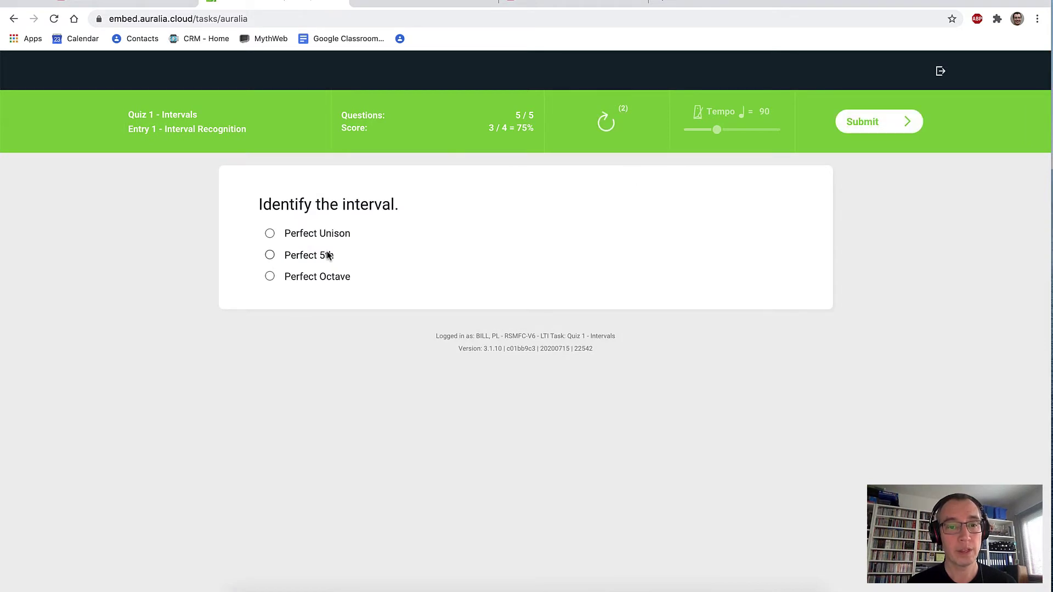
Answer question 5 with Perfect 5th, finish the interval quiz and log out of Auralia.
click(316, 255)
click(851, 122)
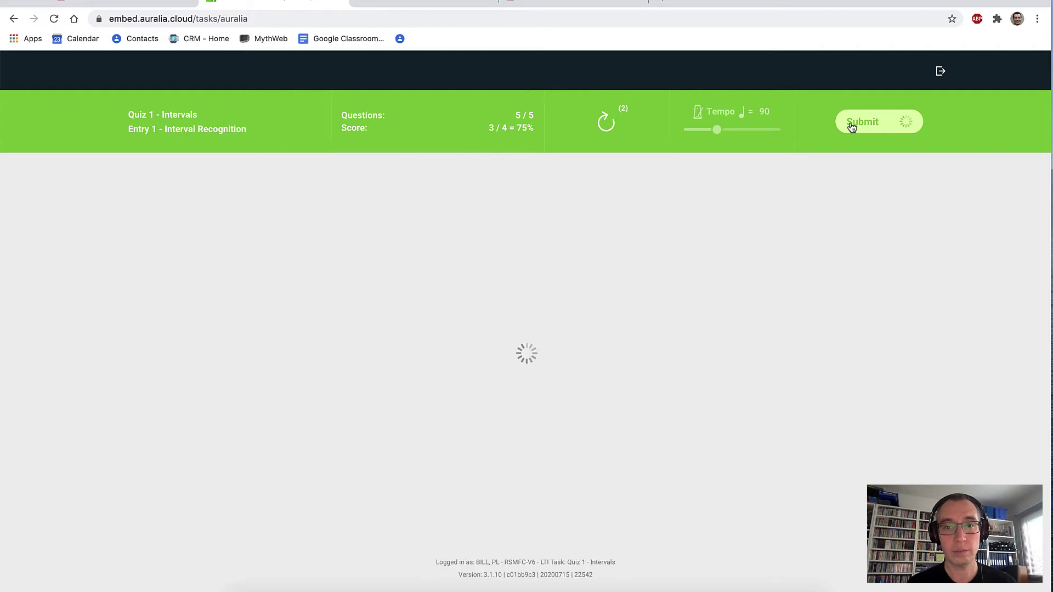
click(851, 125)
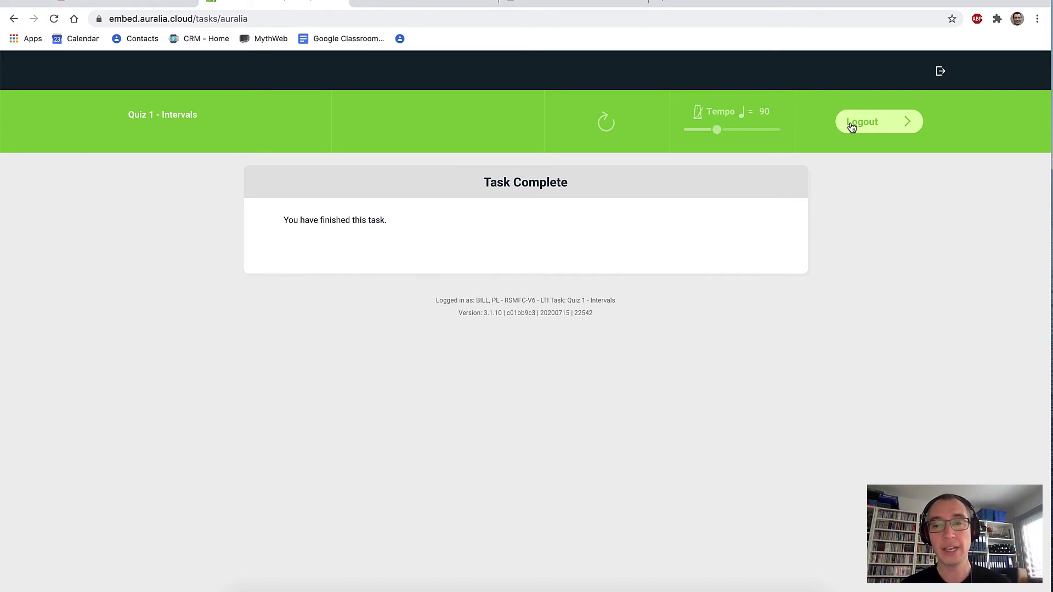
click(850, 125)
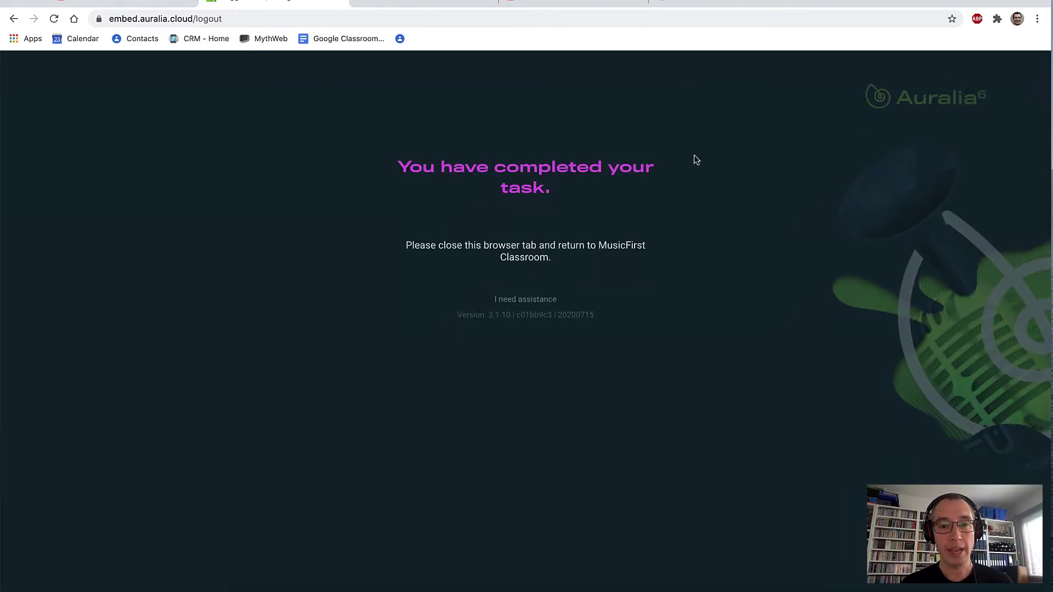
Return to the MusicFirst Classroom, log out the student, and log in with the teacher's username and password.
click(159, 3)
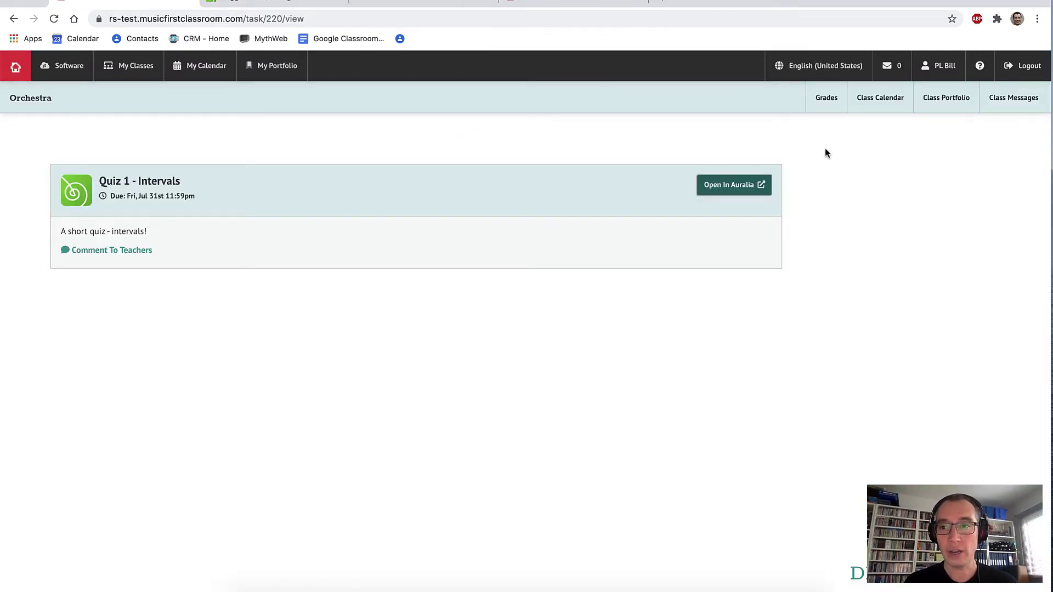
click(1026, 68)
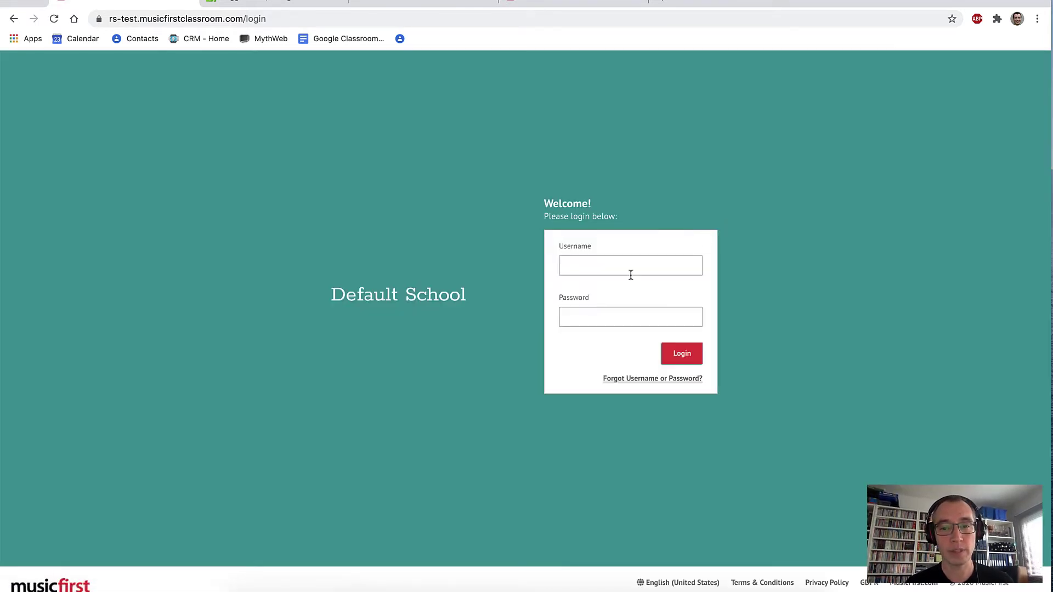
click(629, 270)
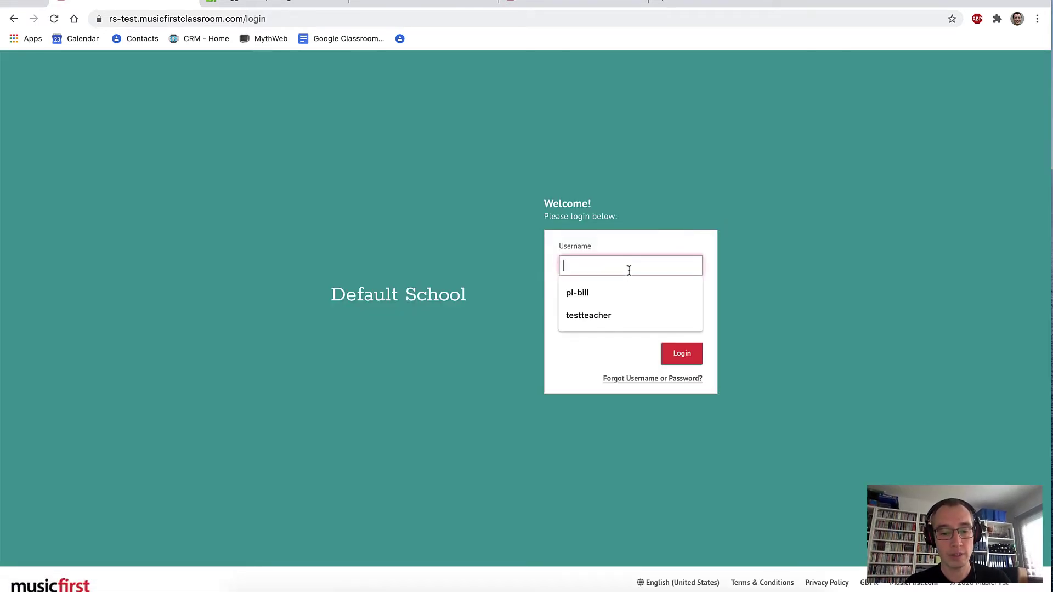
text(testteacher)
key(Tab)
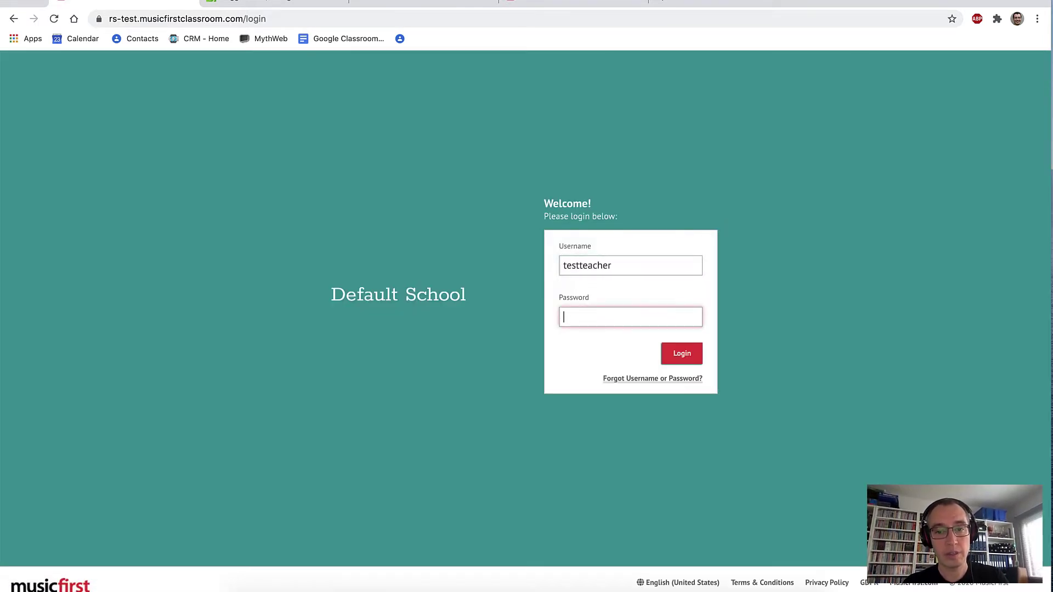
text(•••••••••)
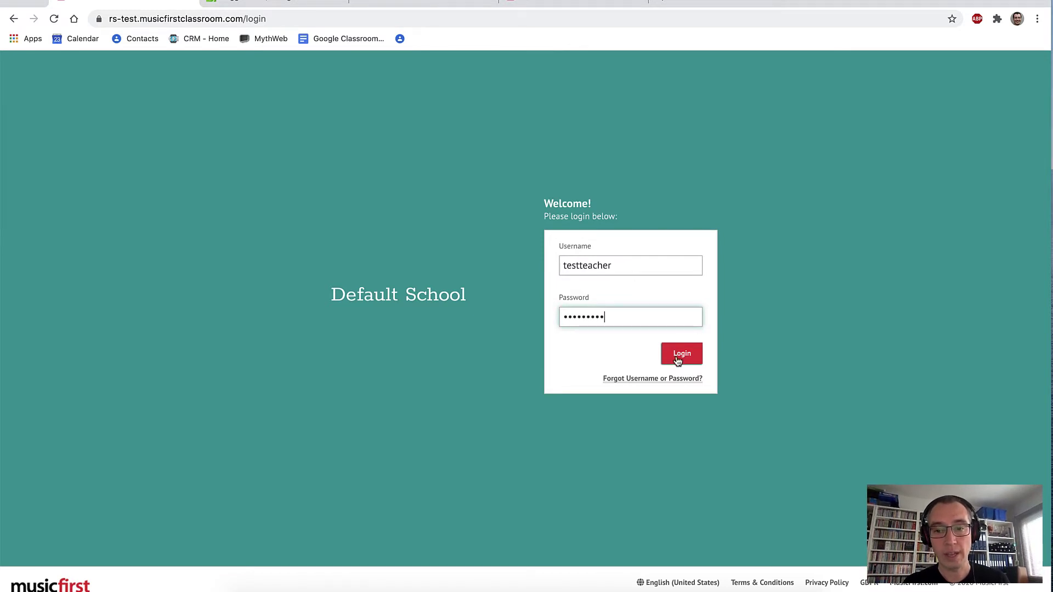
click(679, 361)
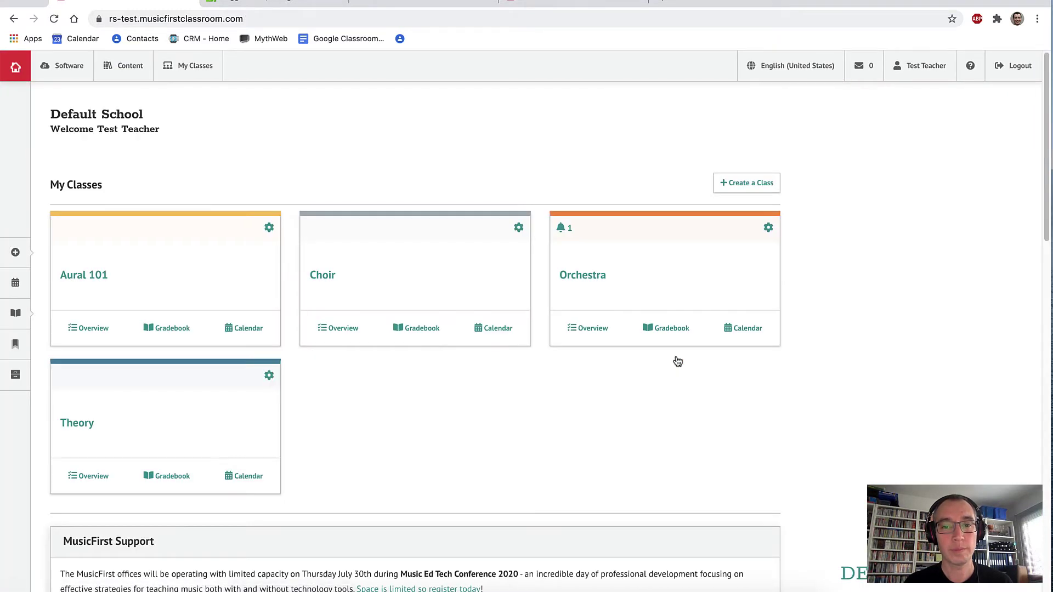
Open the Orchestra class's gradebook and examine the students' Quiz 1 - Intervals results.
click(598, 280)
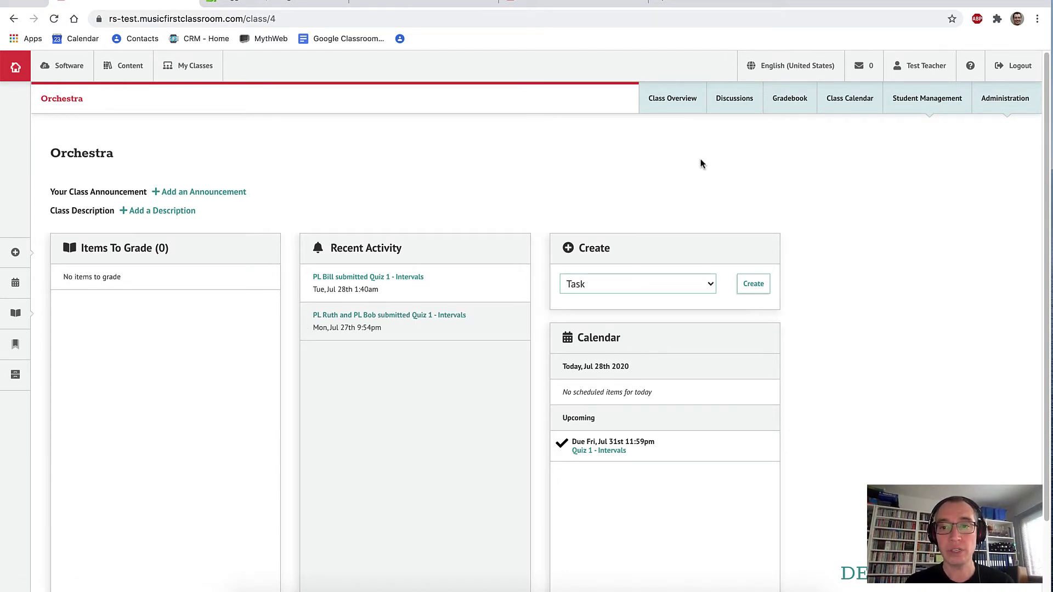
click(794, 106)
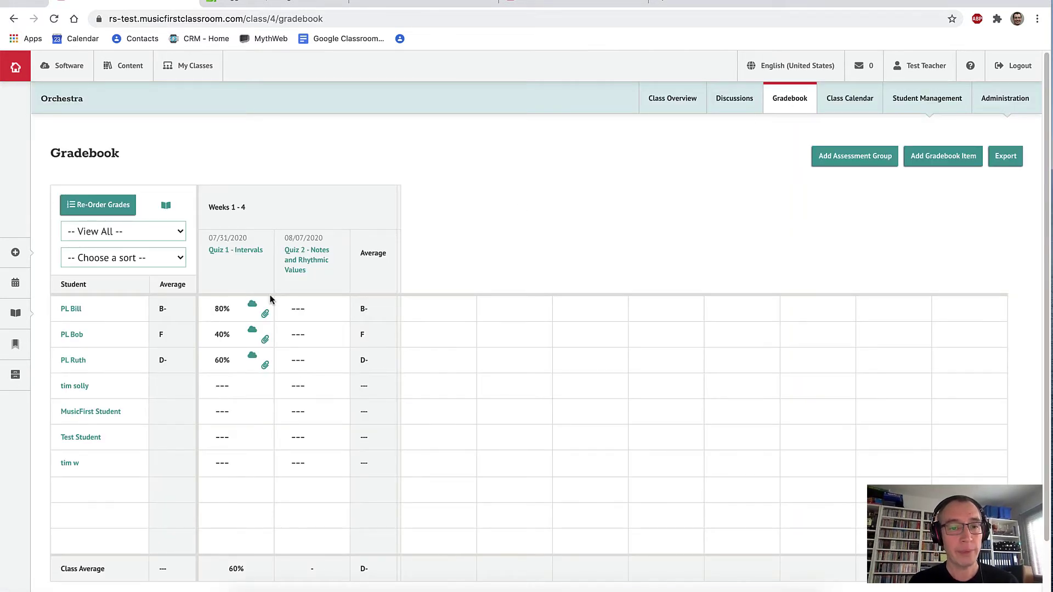
mouse_move(244, 318)
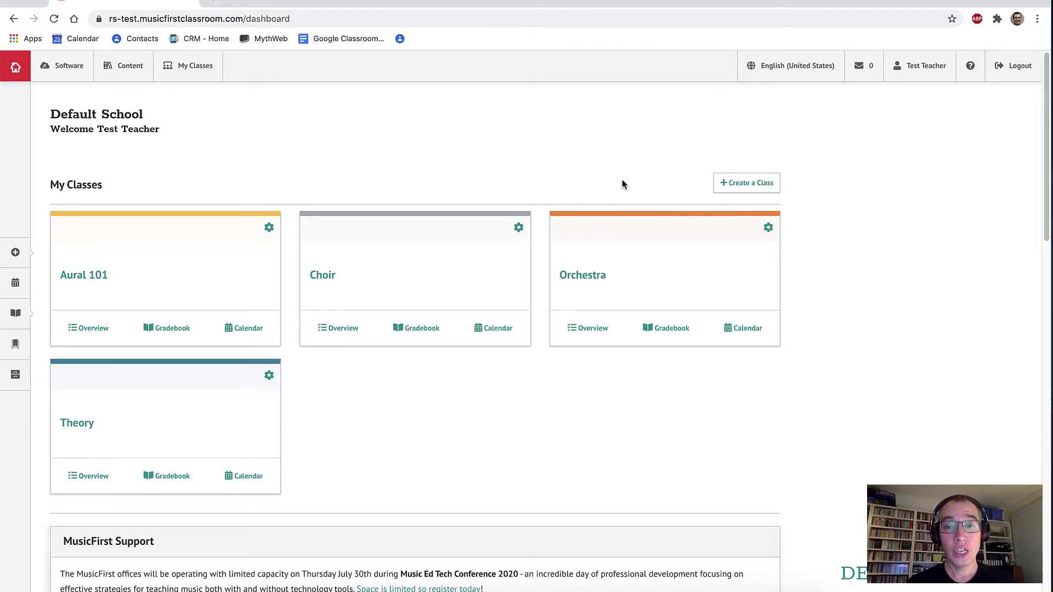
Start a new task in the Orchestra class titled End of Semester Worksheet, with Musition as its tool.
click(578, 276)
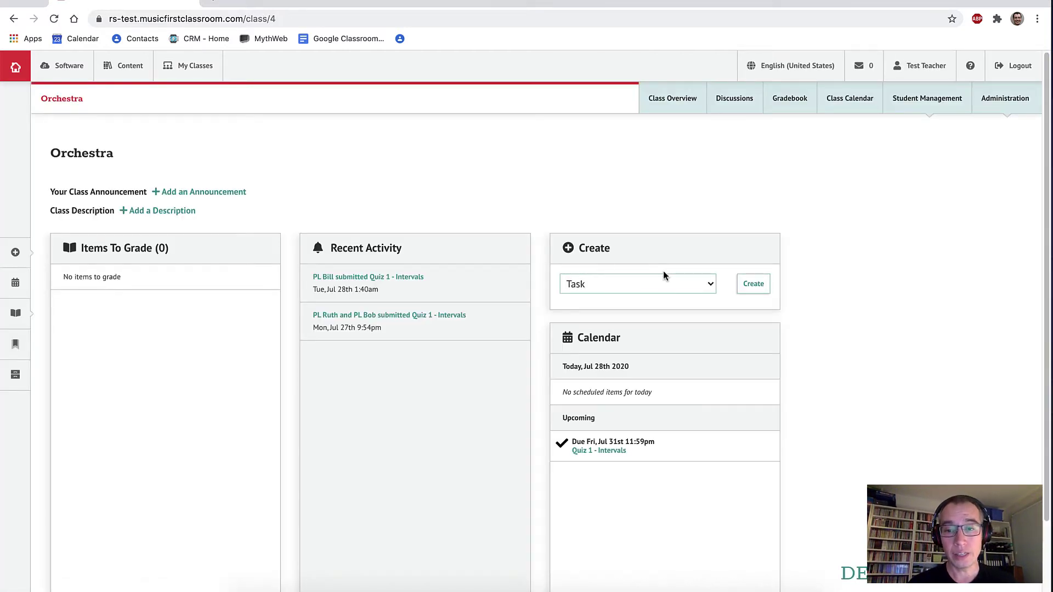
click(754, 285)
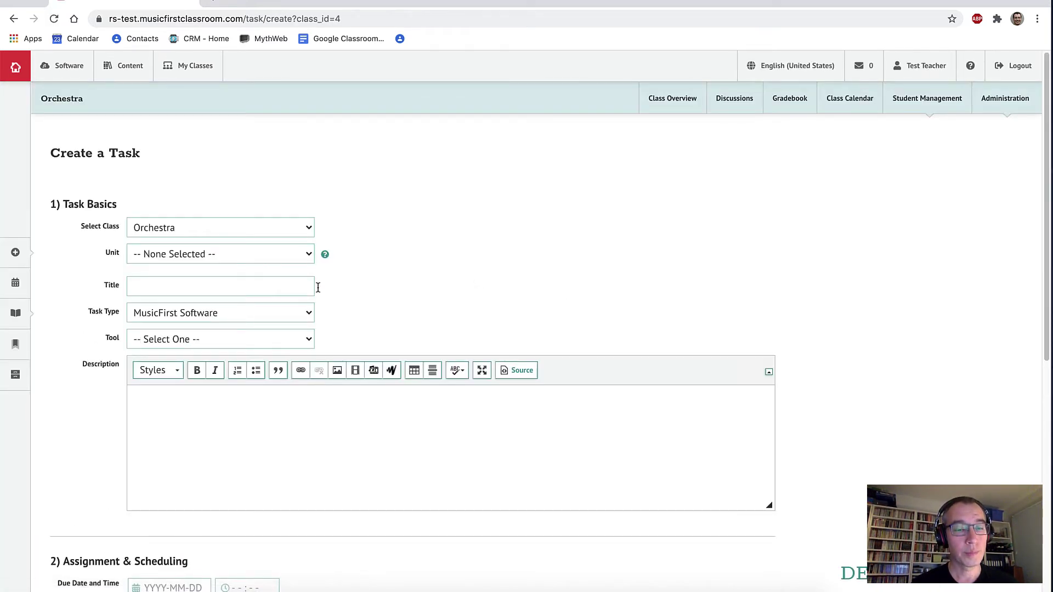
click(248, 285)
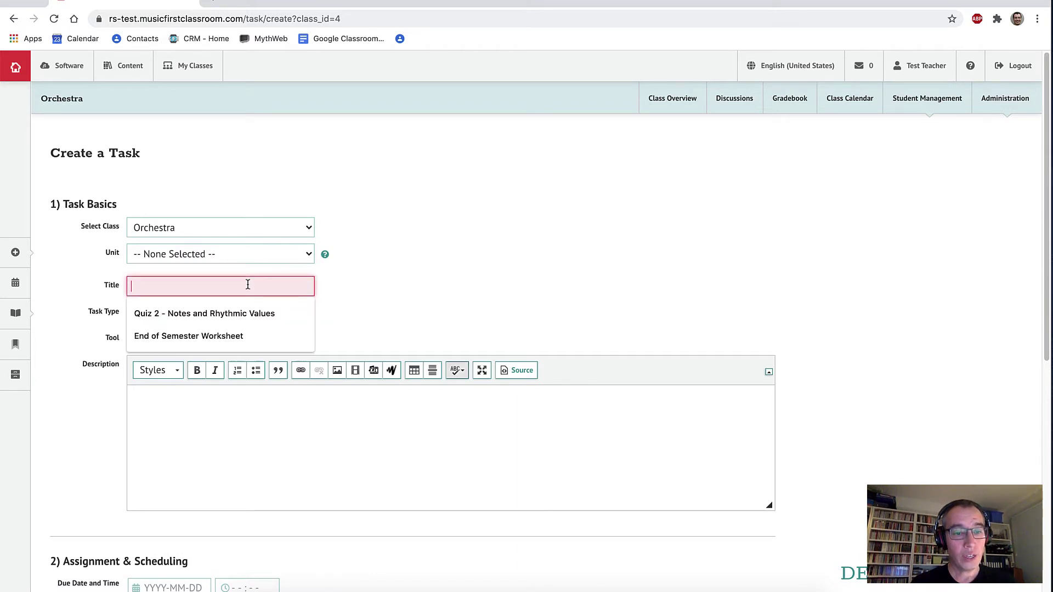
text(End of )
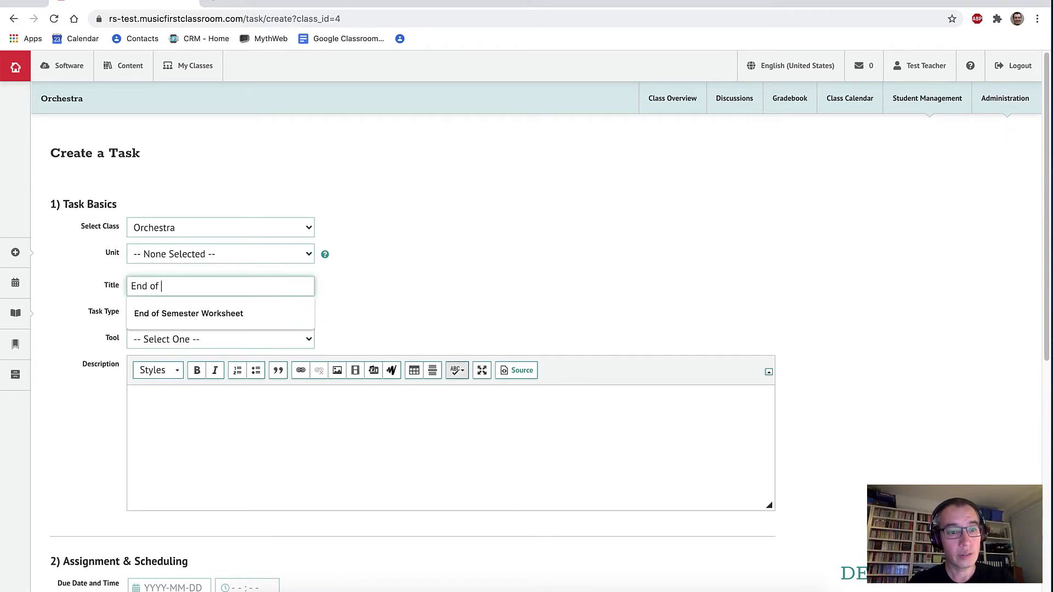
text(Semester Wor)
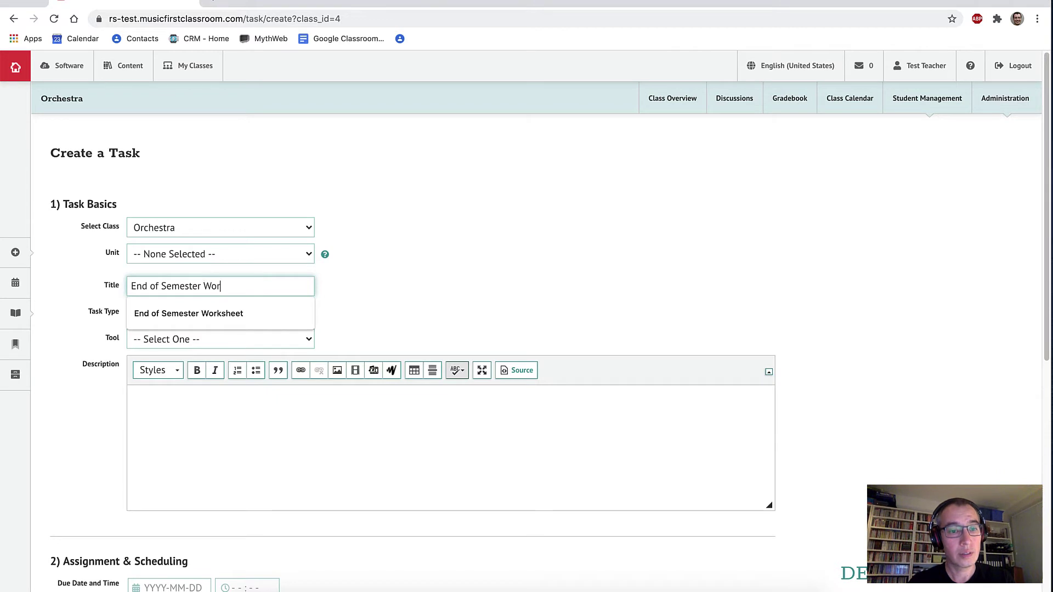
text(ksheet)
key(Tab)
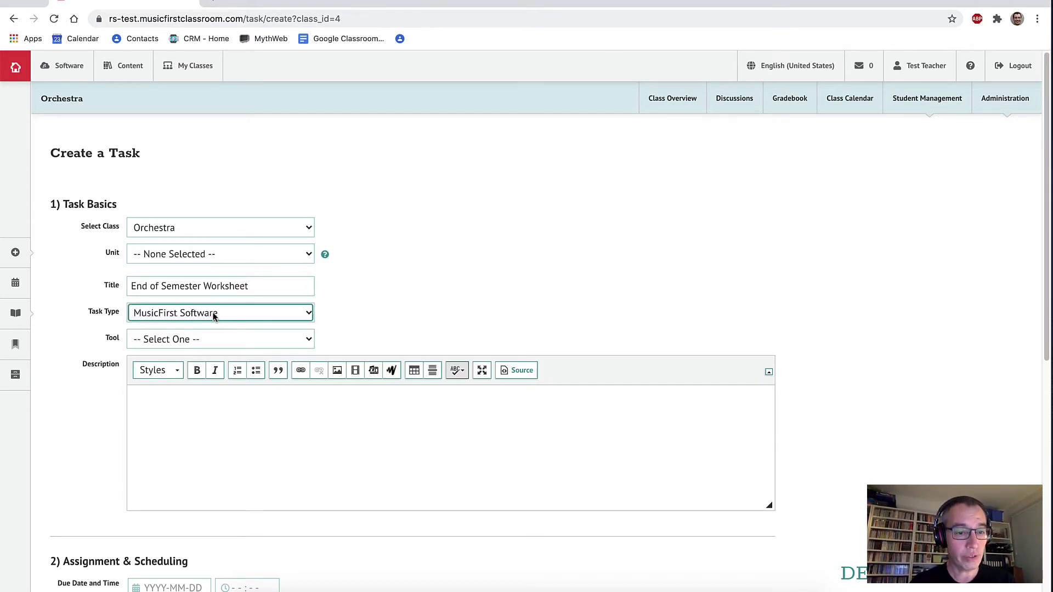
click(192, 336)
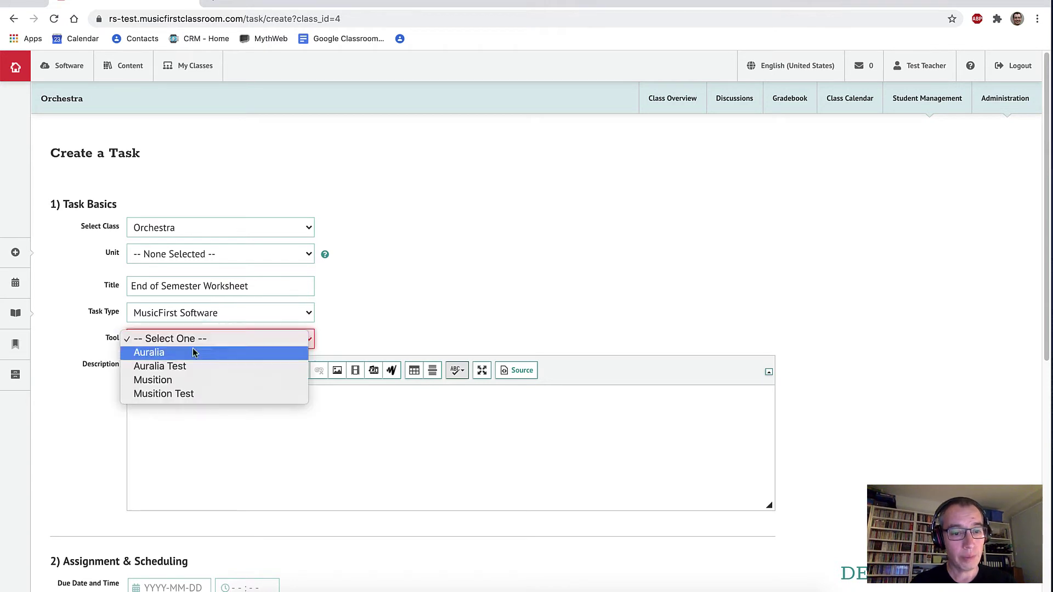
click(185, 374)
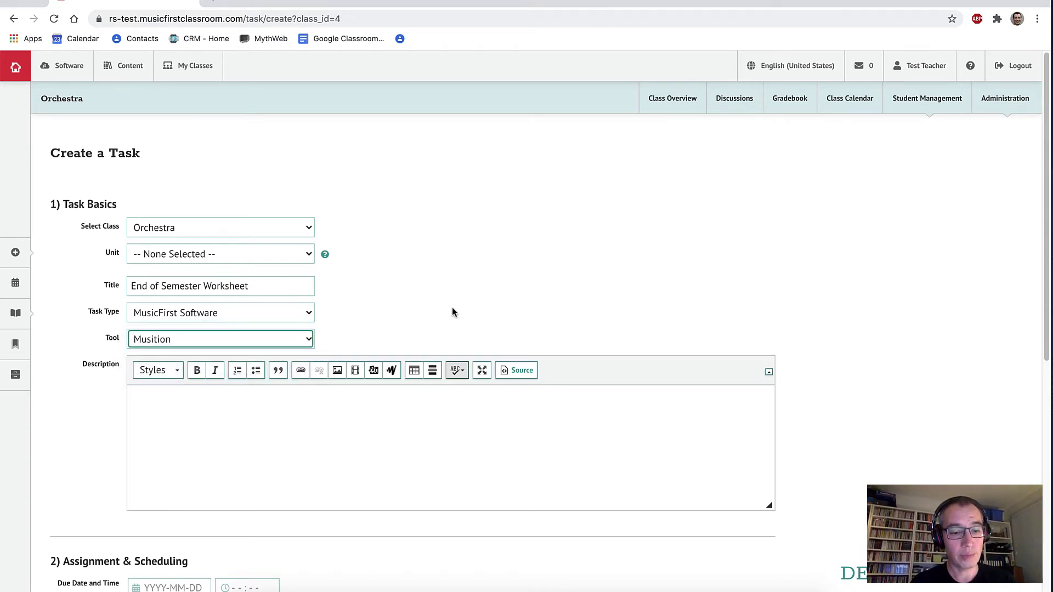
Set the worksheet task's due date to 2020-08-07 at 11:59 PM.
scroll(453, 309, down, 5)
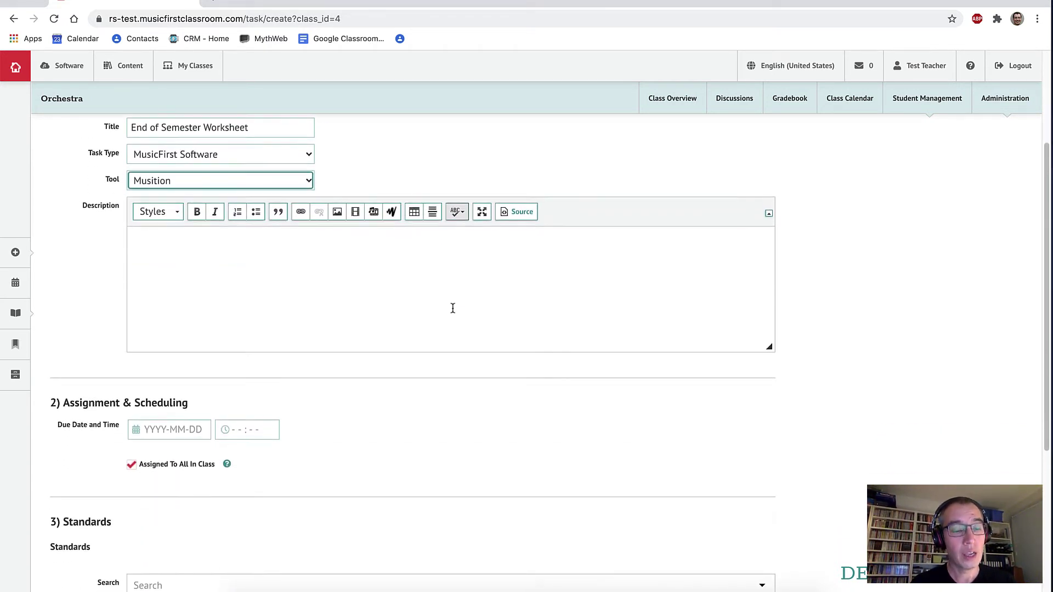
click(191, 422)
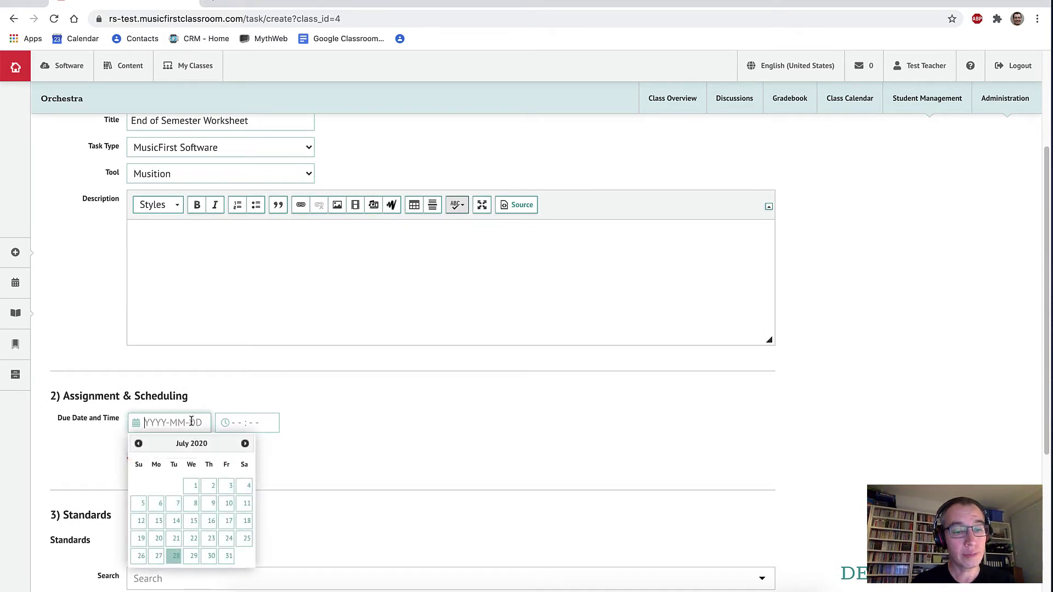
click(245, 444)
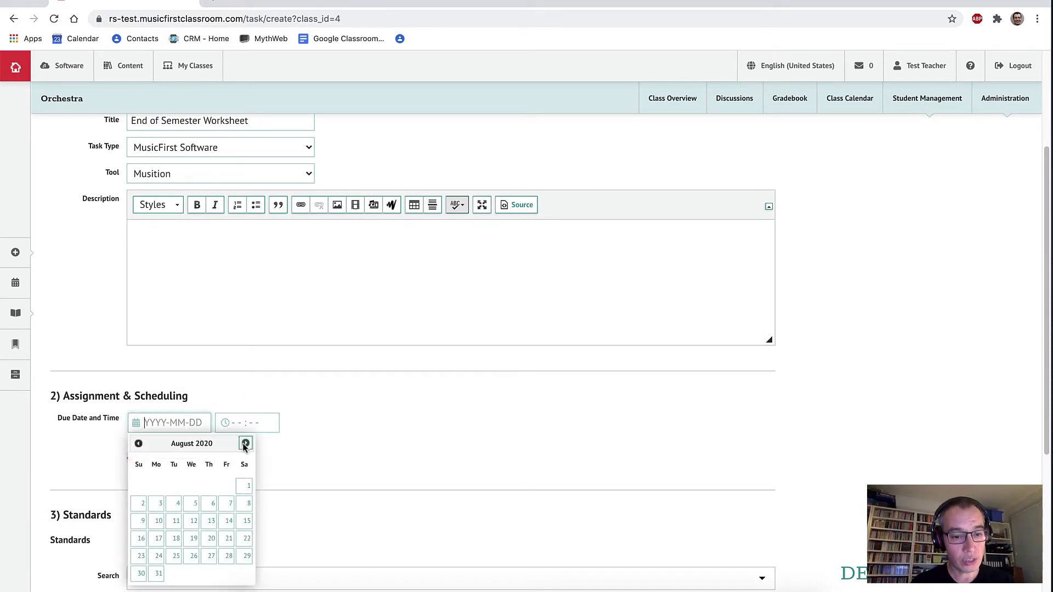
click(225, 504)
Add the End of Semester Worksheet task to the gradebook with a maximum of 50 points.
scroll(351, 460, down, 2)
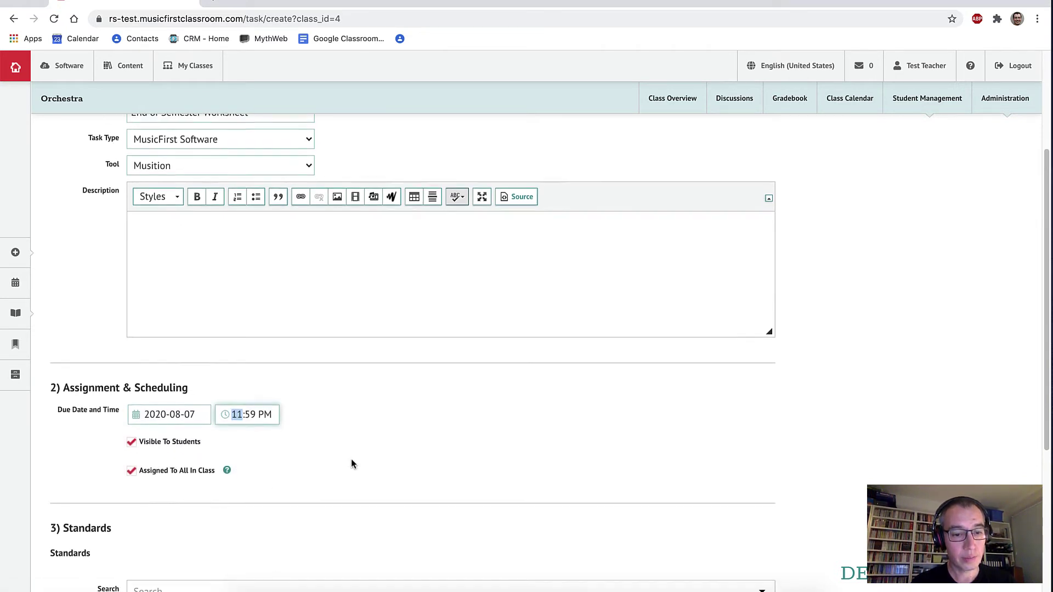
scroll(351, 459, down, 4)
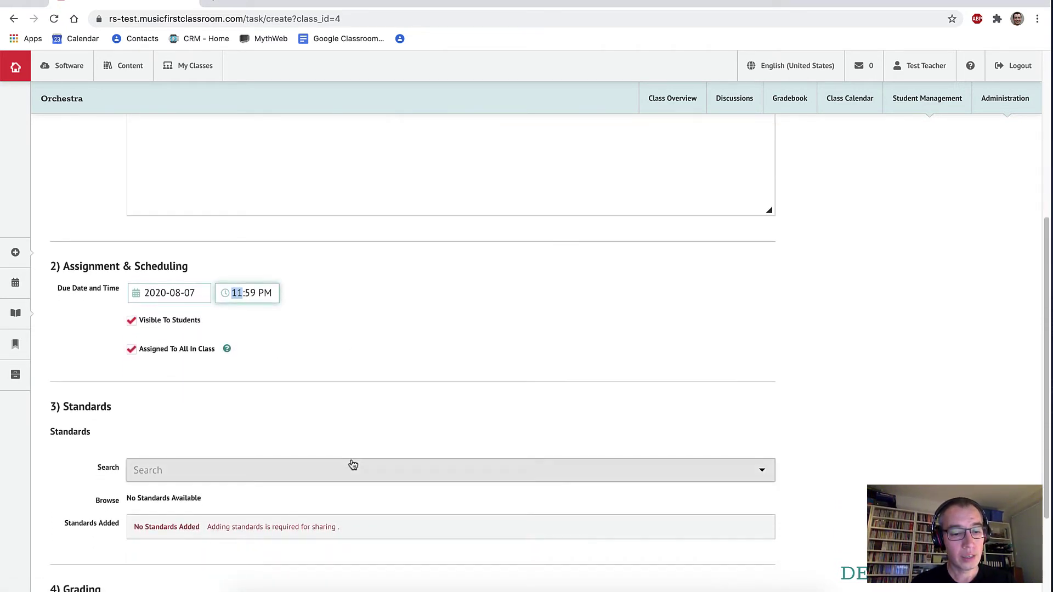
scroll(351, 461, down, 1)
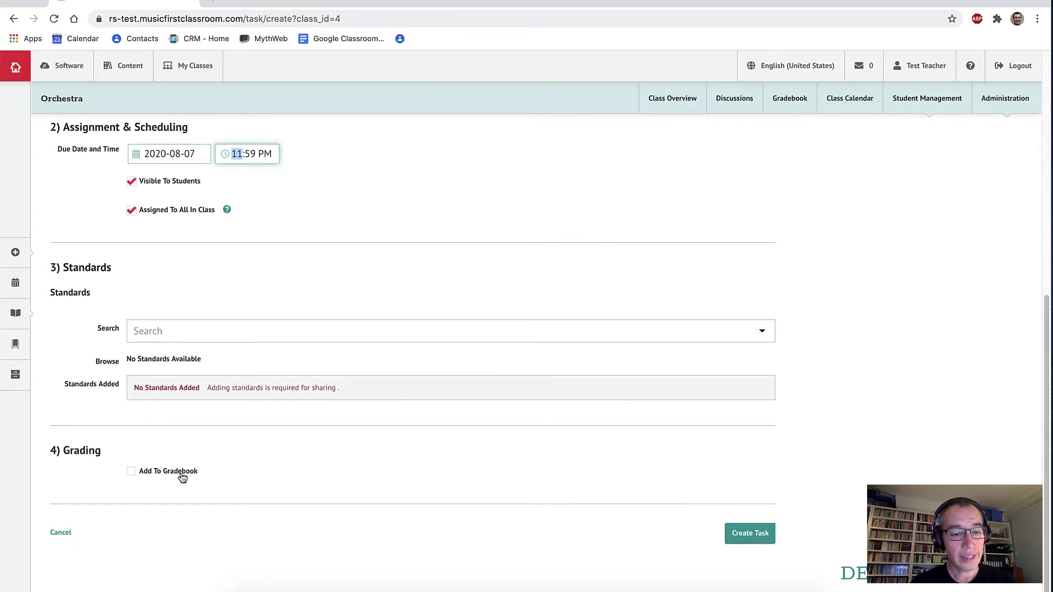
click(181, 475)
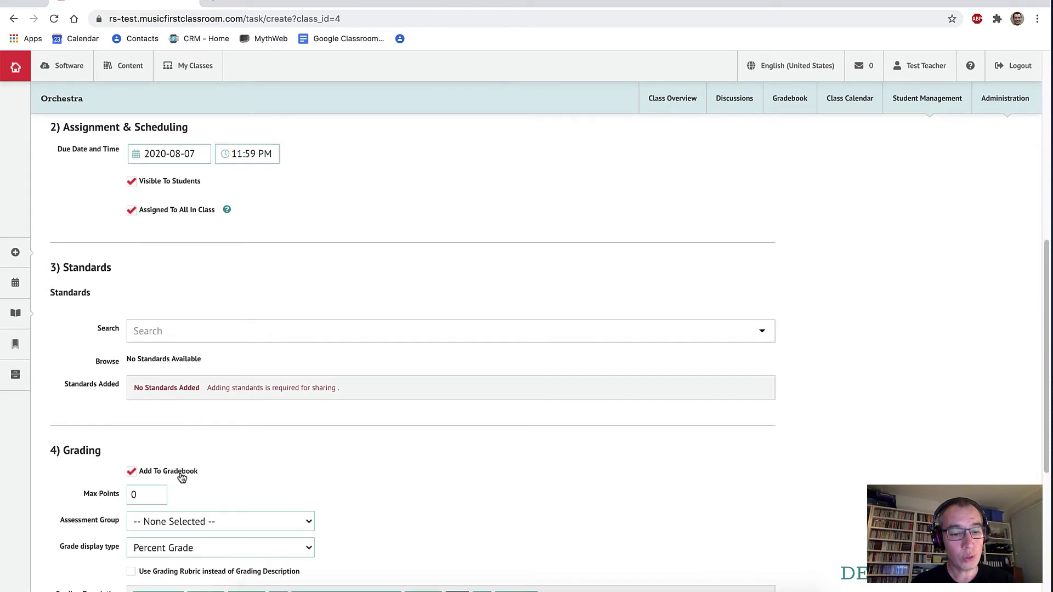
click(141, 493)
key(BackSpace)
text(50)
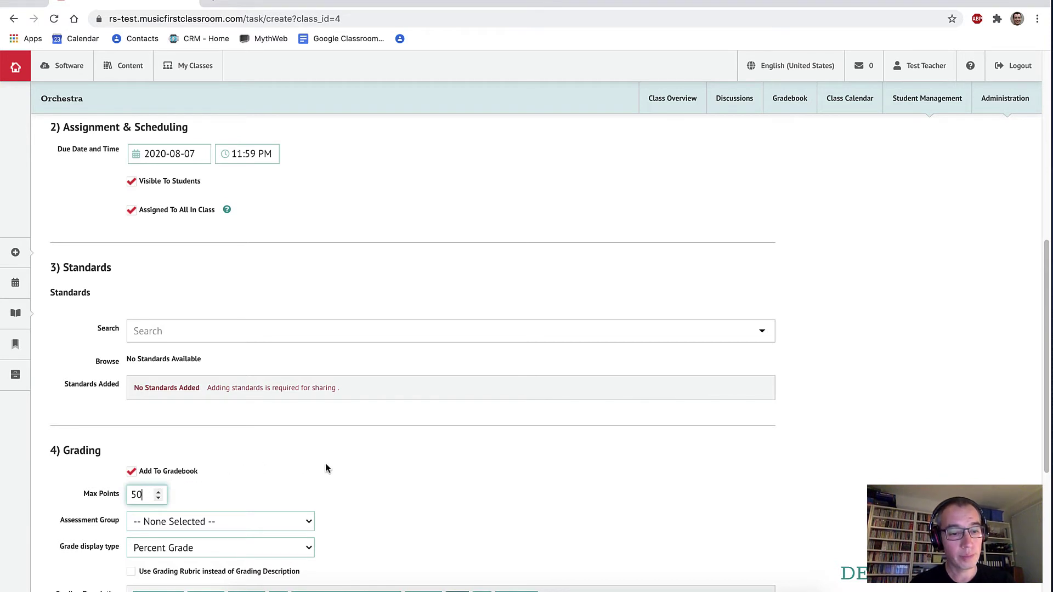
Assign the task to the End of Semester assessment group and create the task.
scroll(326, 468, down, 3)
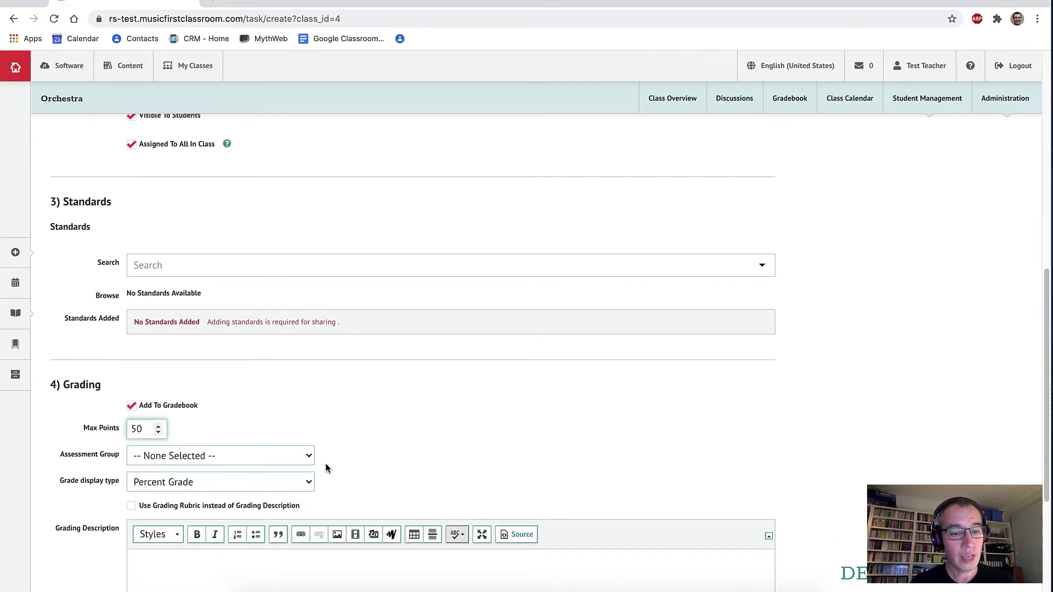
click(299, 453)
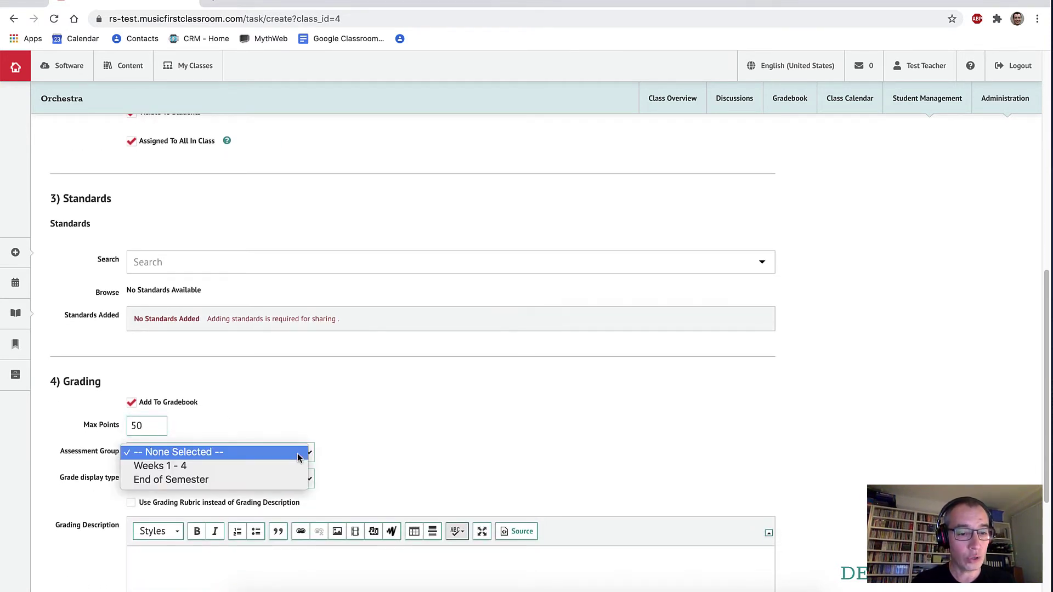
click(258, 481)
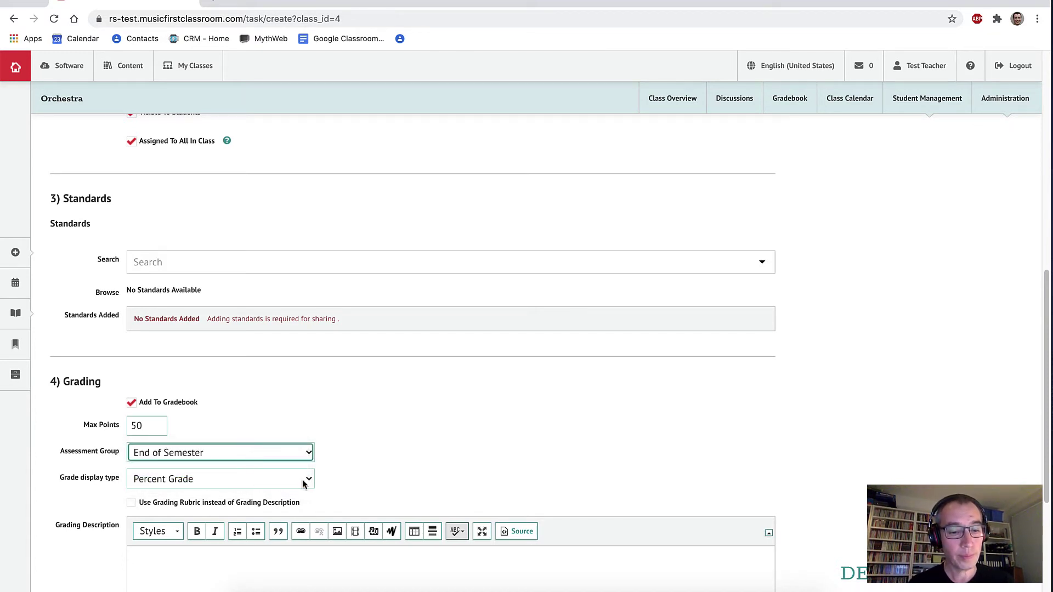
scroll(379, 473, down, 5)
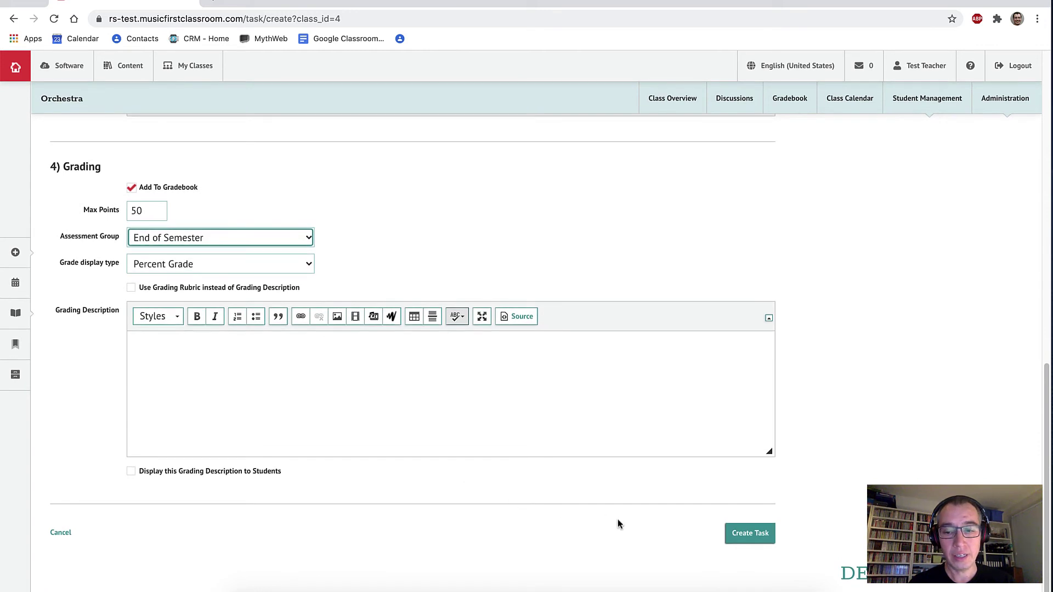
click(749, 537)
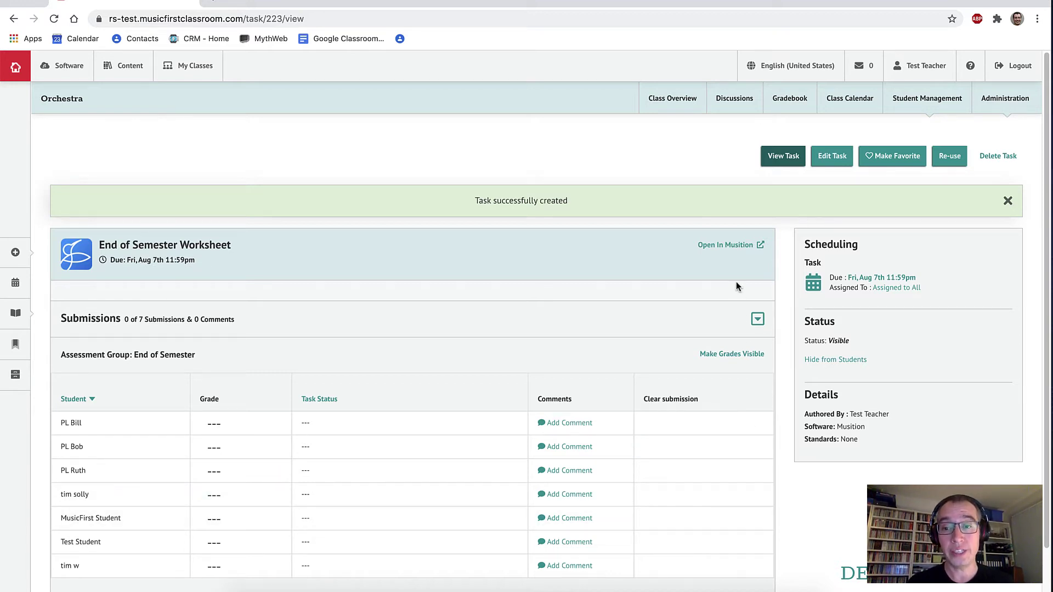
Open the created task in Musition and add a new test named End of Semester 1 Theory Worksheet in Happyville Quizzes.
click(724, 246)
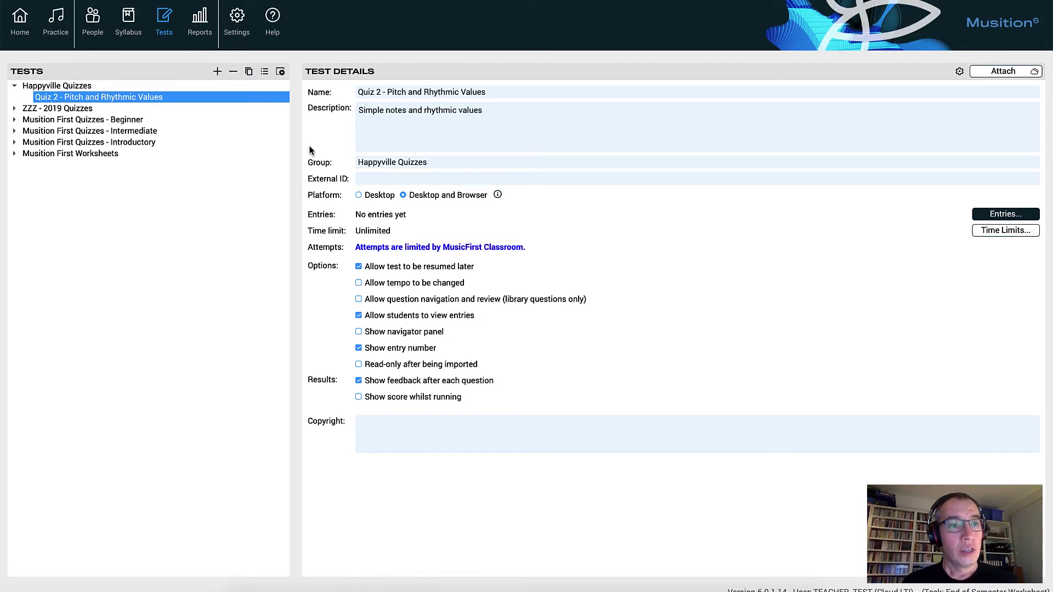
click(217, 72)
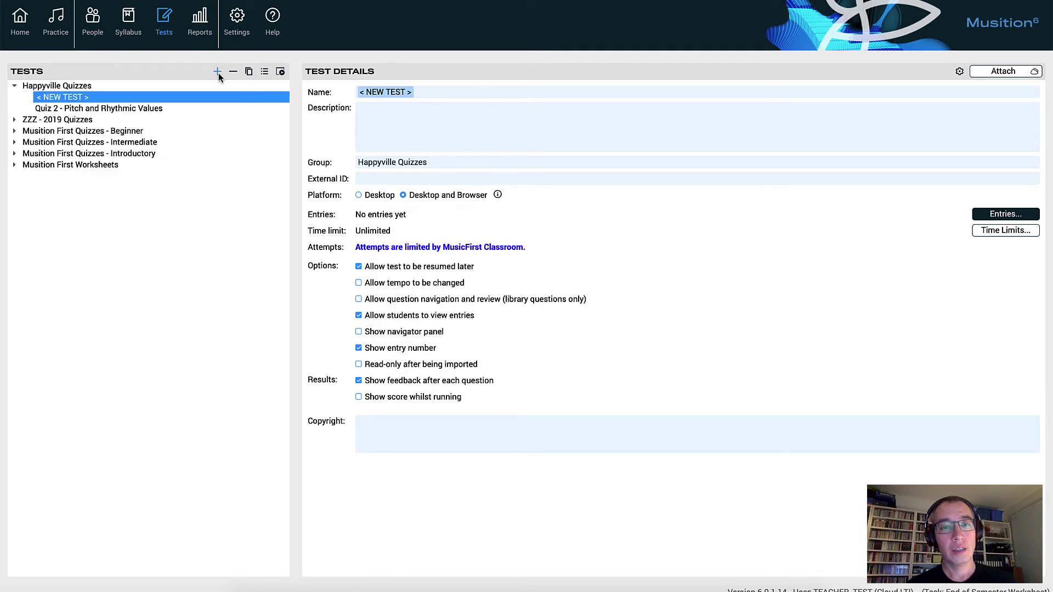
text(End)
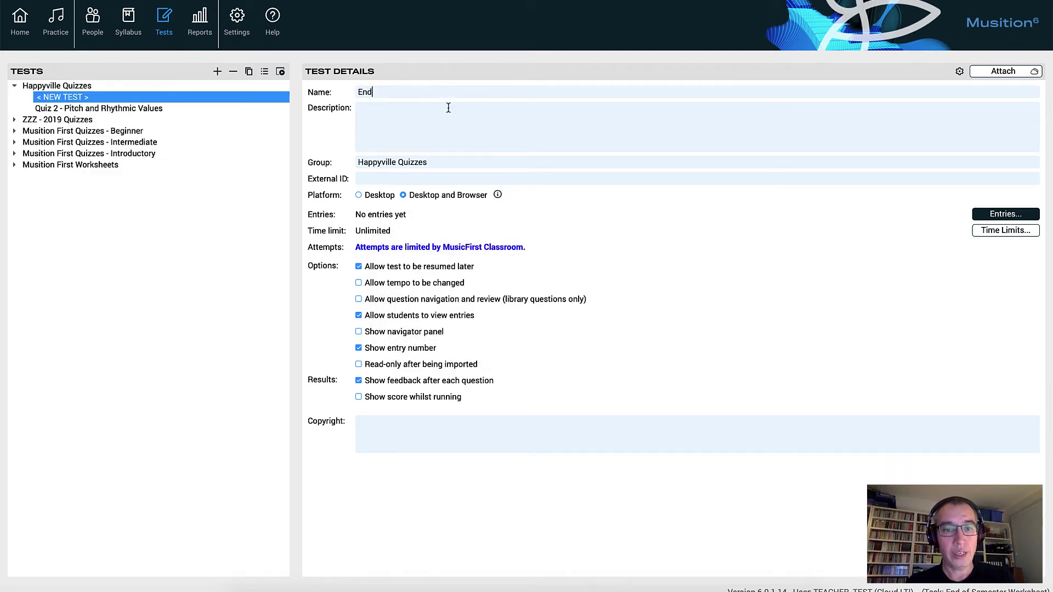
text( of Semester)
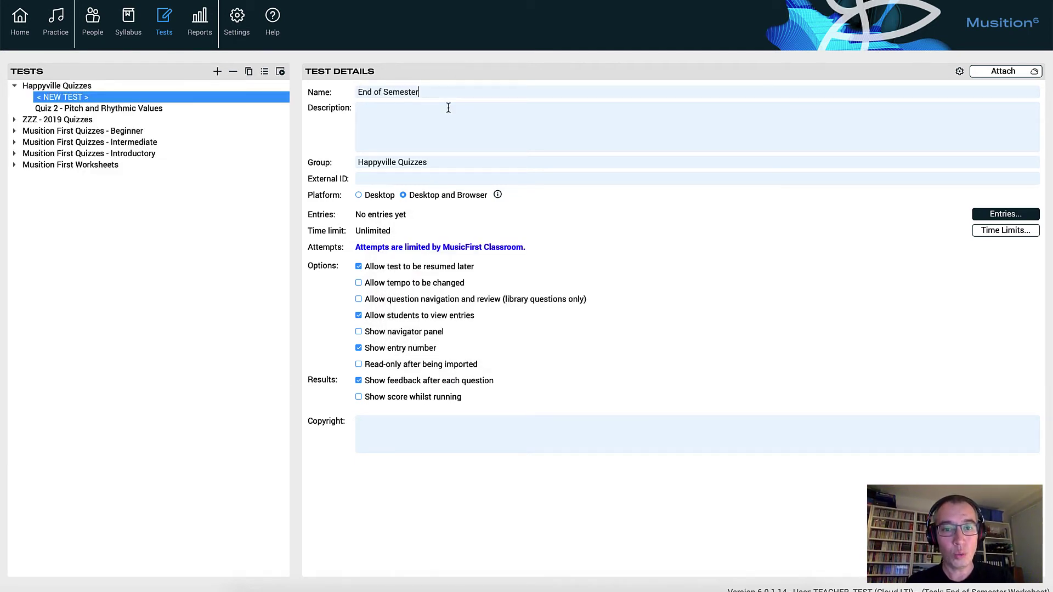
text( 1 Theory )
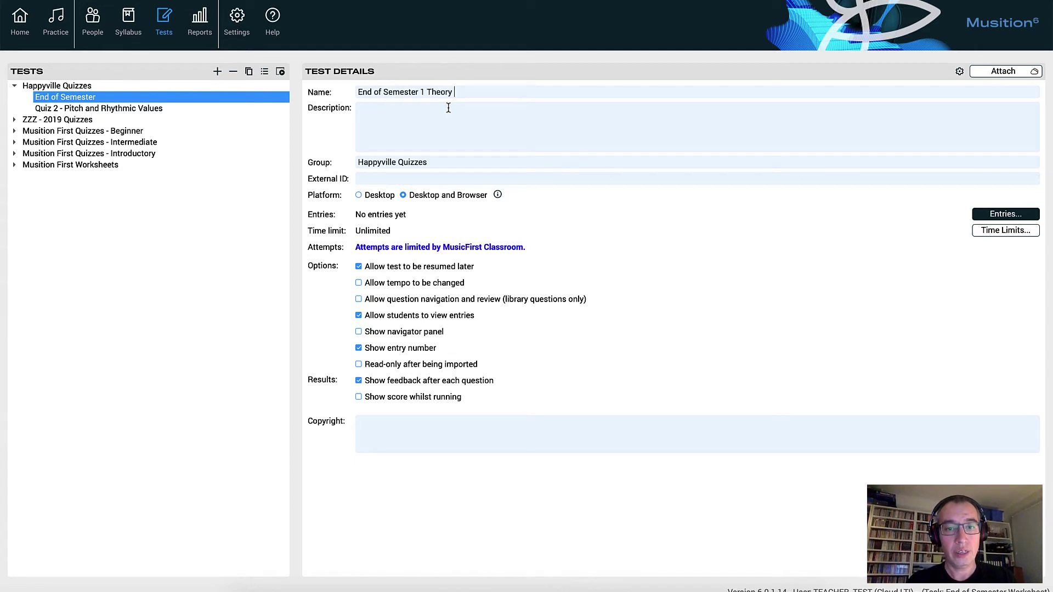
text(Worksheet)
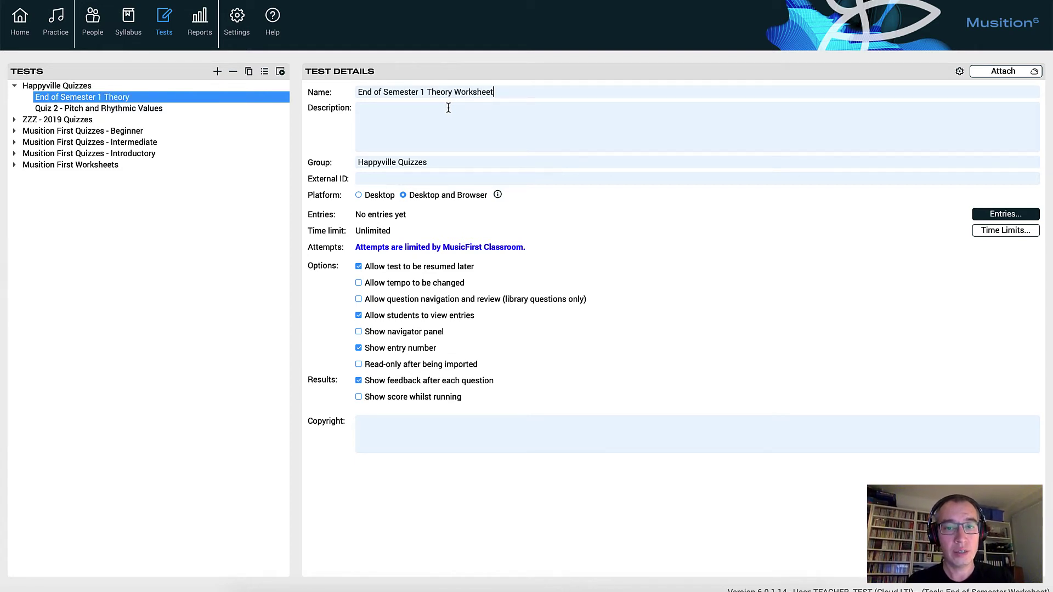
Enter the test description "Note reading (advanced), Enharmonic Notes, Complete the Bar, Chord Progressions".
click(449, 108)
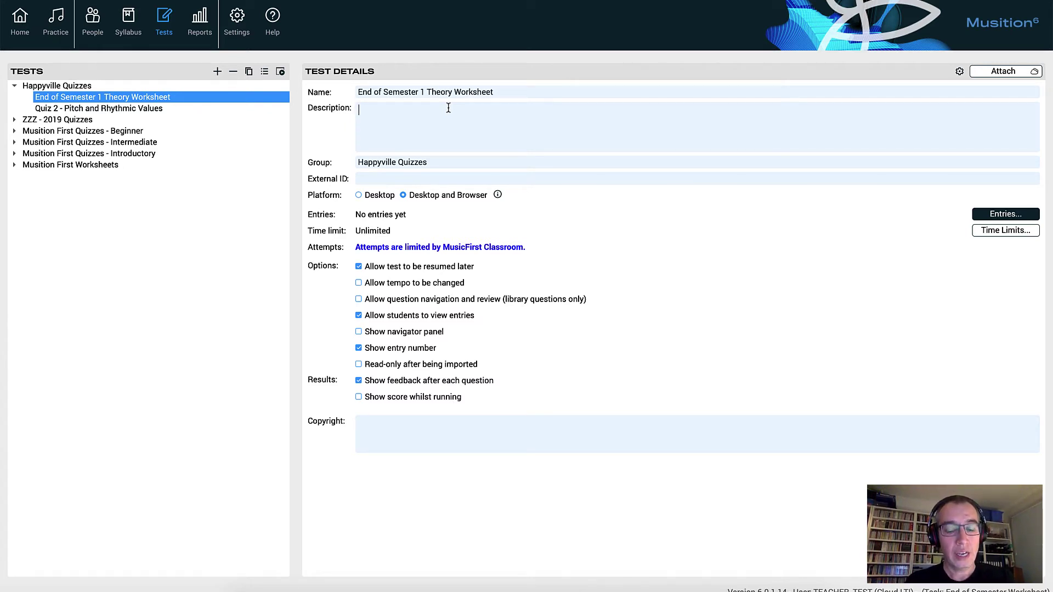
text(Not)
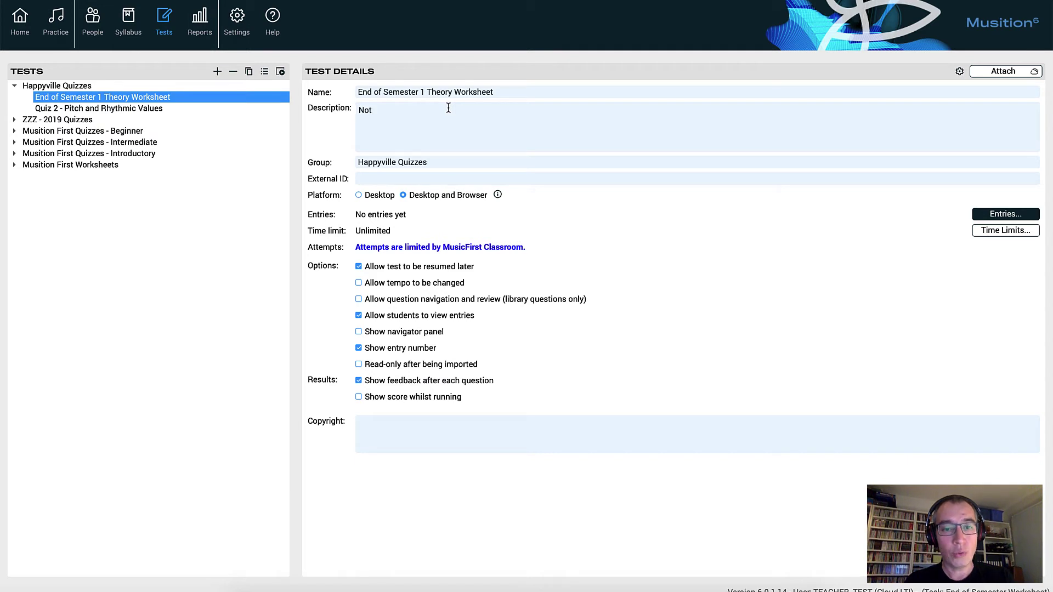
text(e reading)
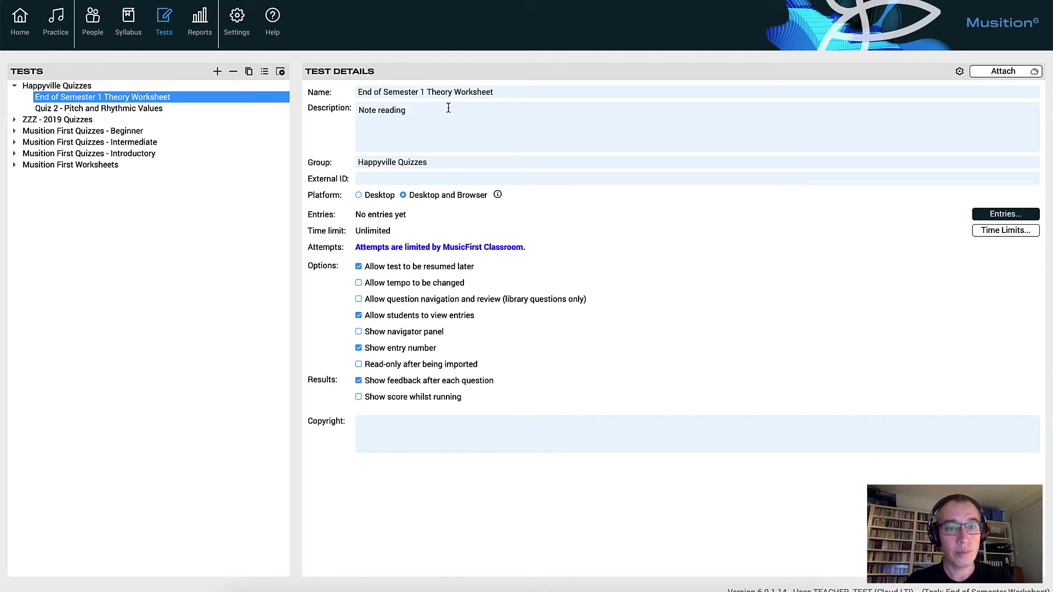
text( (advanc)
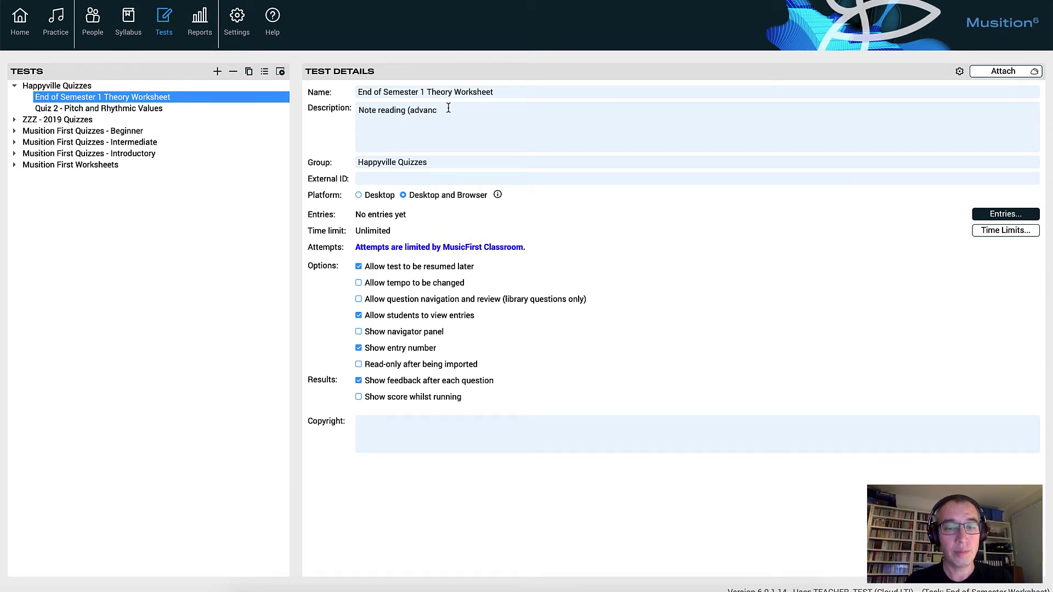
text(ed)
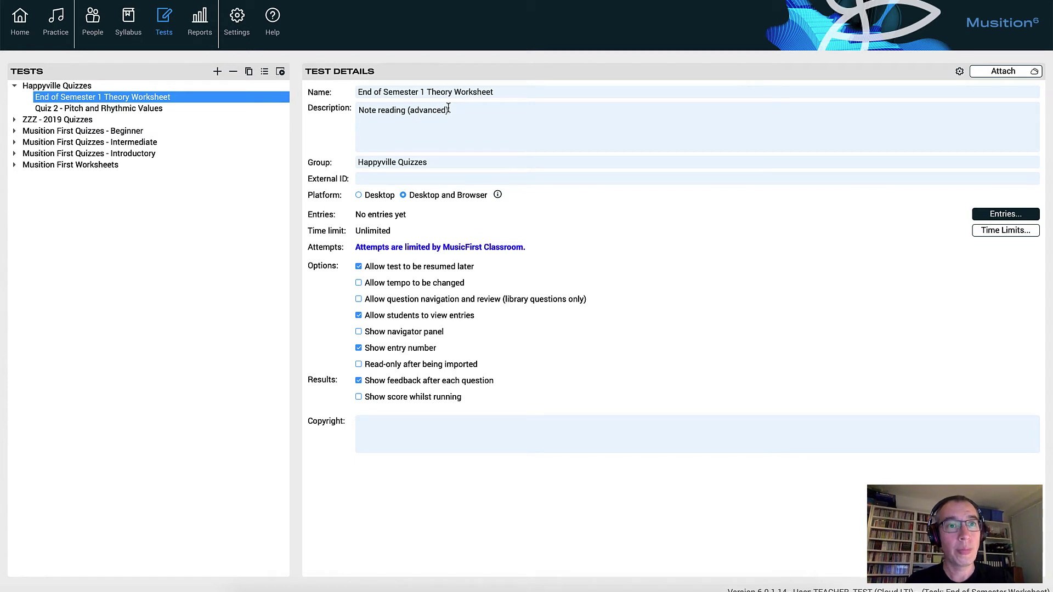
text() Enar)
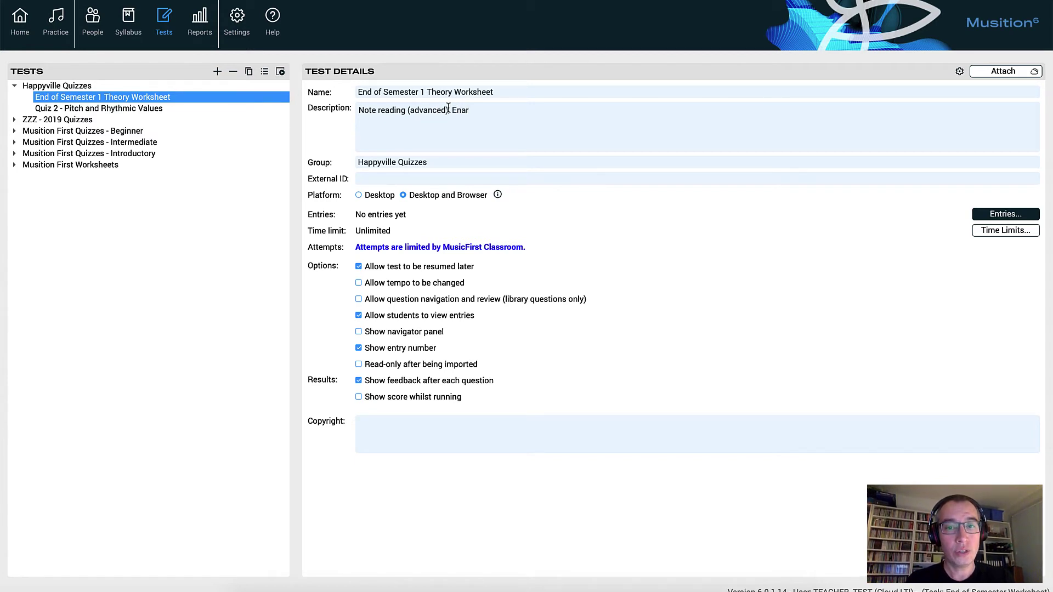
text(arrmonic)
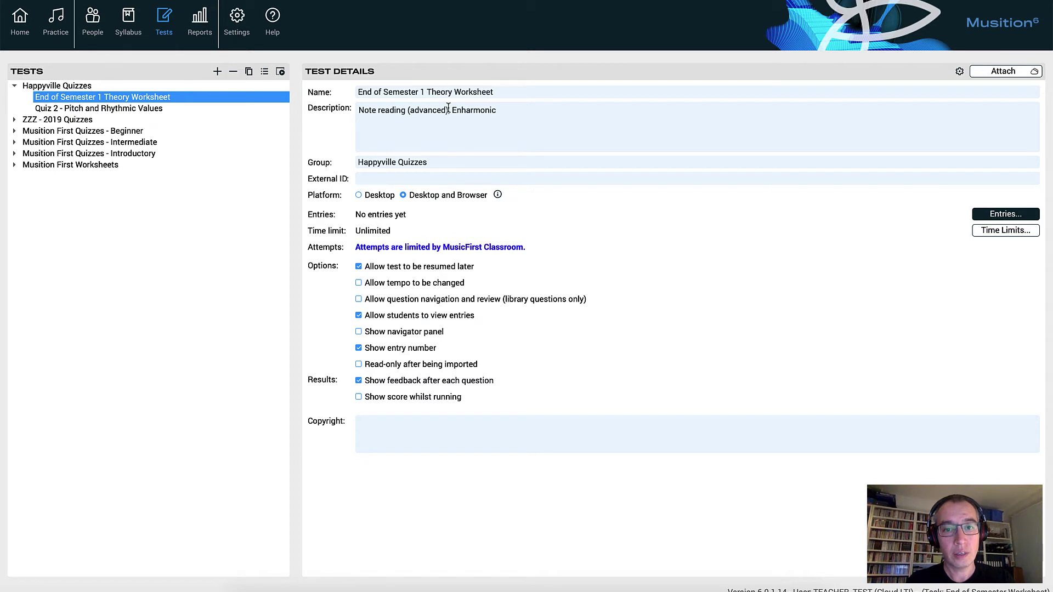
text( Notes, C)
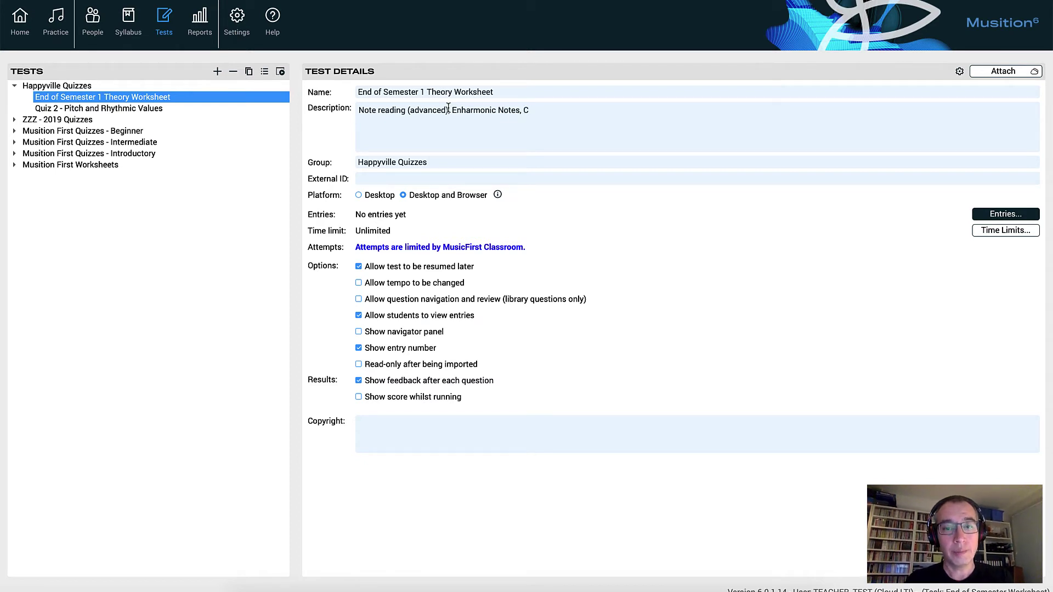
text(omplete the )
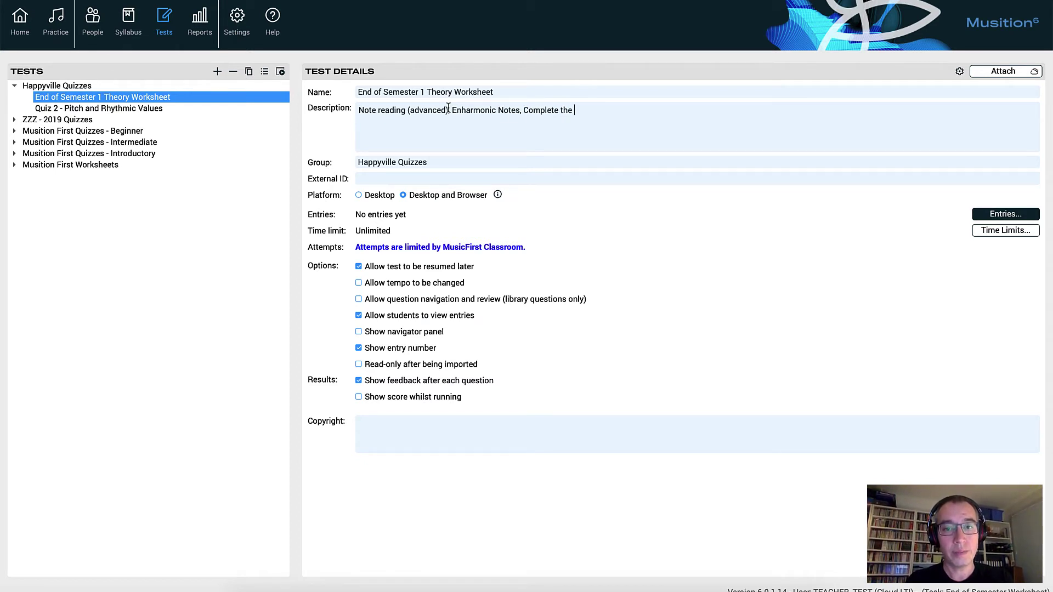
text(Bar,)
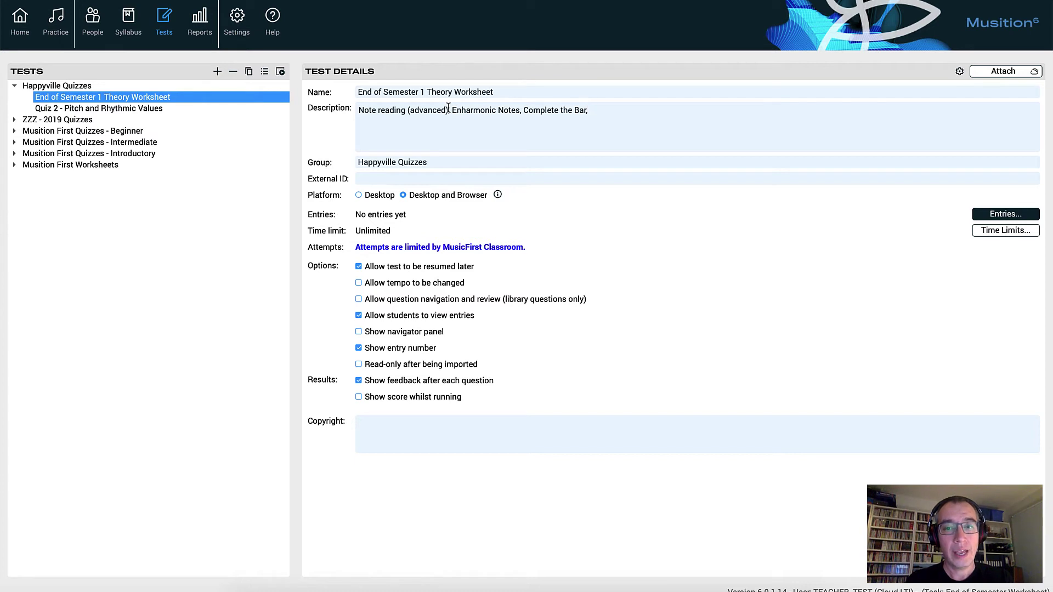
text( Chord)
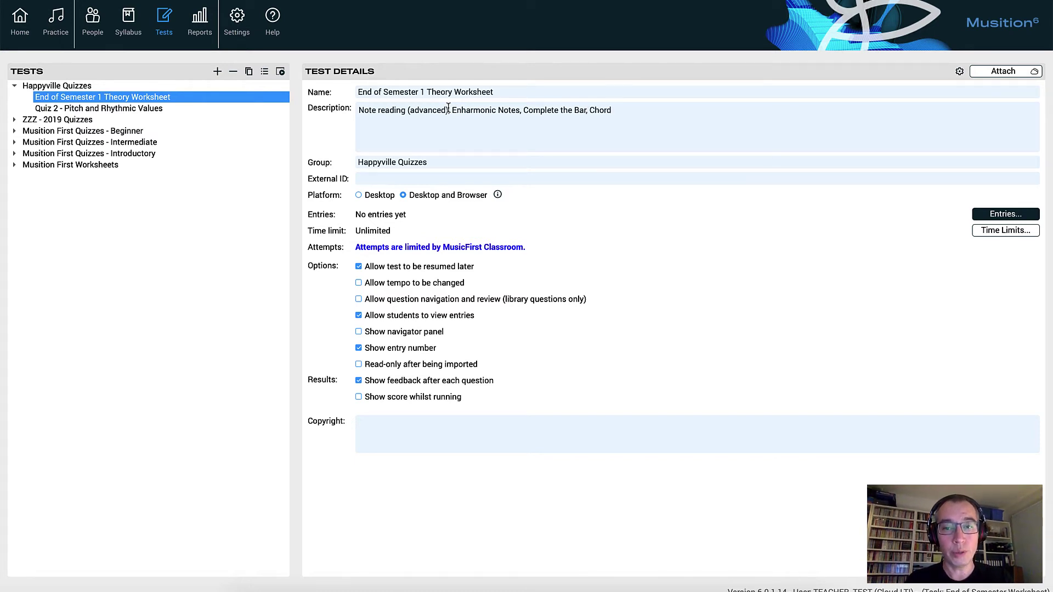
text( Proces)
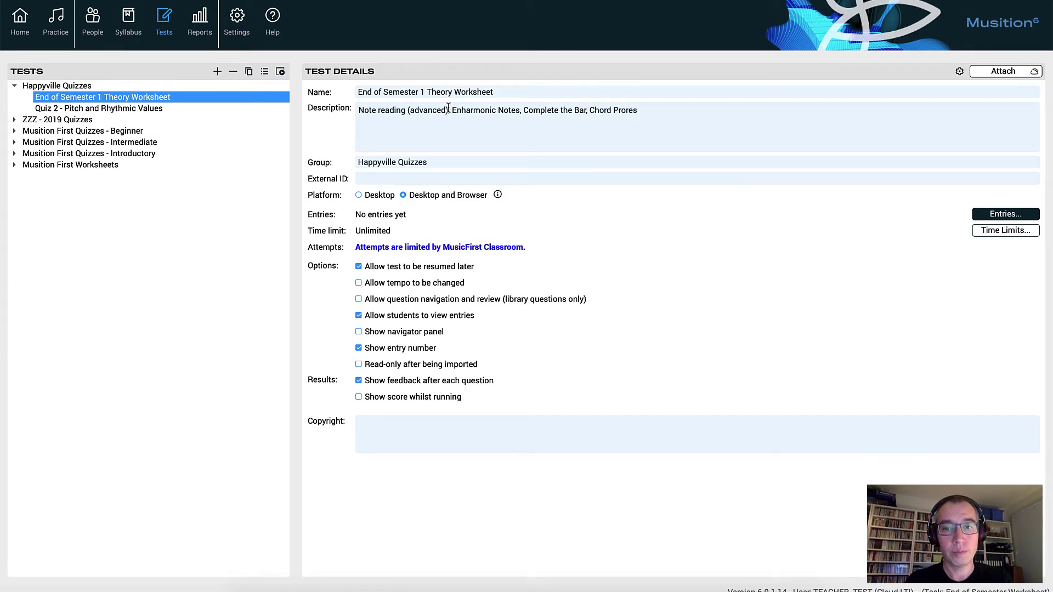
key(BackSpace)
key(BackSpace)
key(BackSpace)
text(gressions)
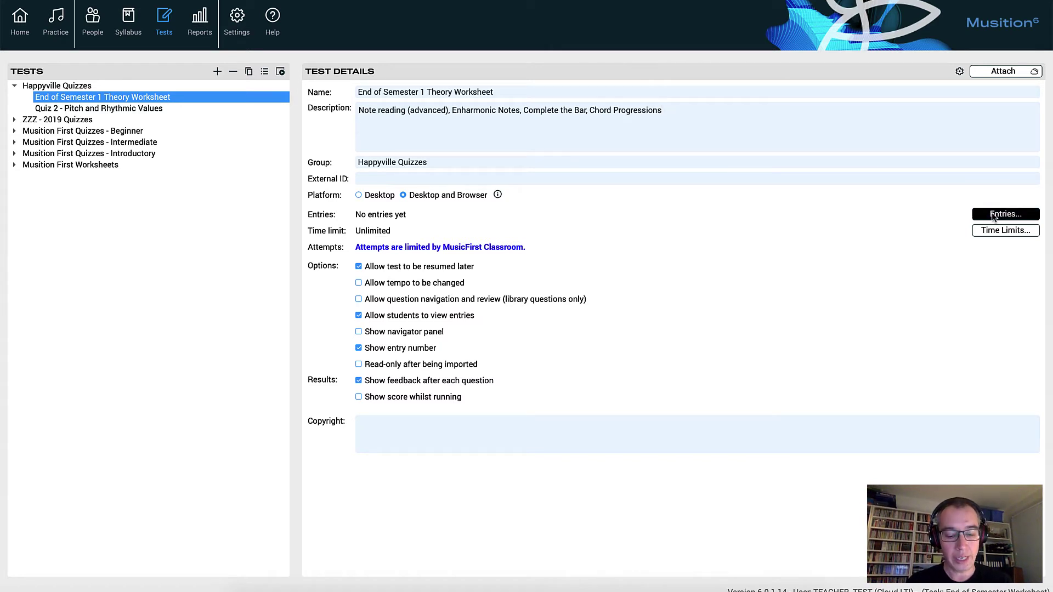
Open the test's entries and add a Level 2 Advanced Note Reading drill from the Music First - Intermediate syllabus with 2 questions.
click(995, 218)
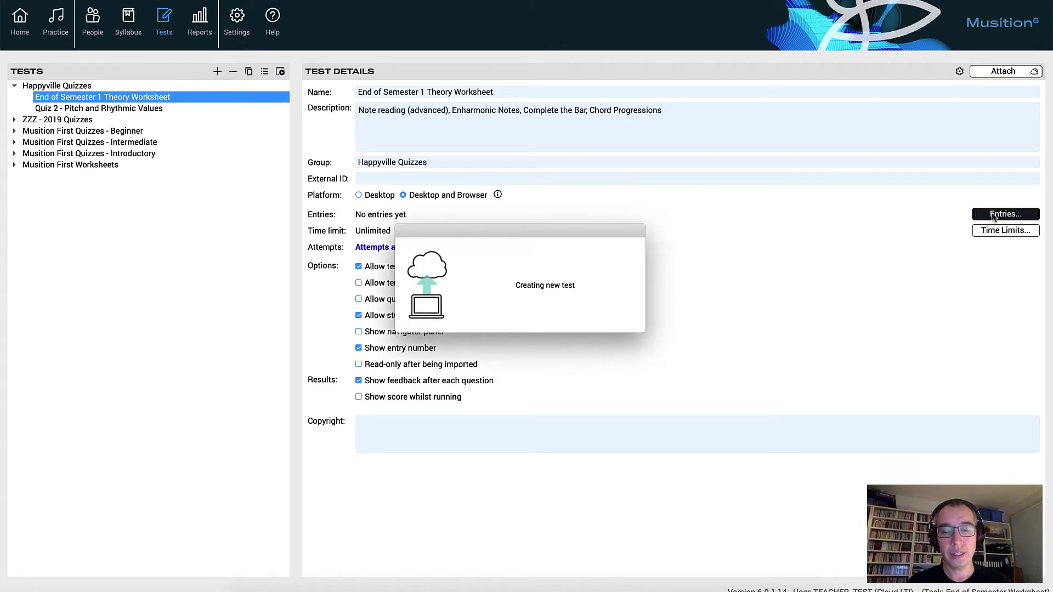
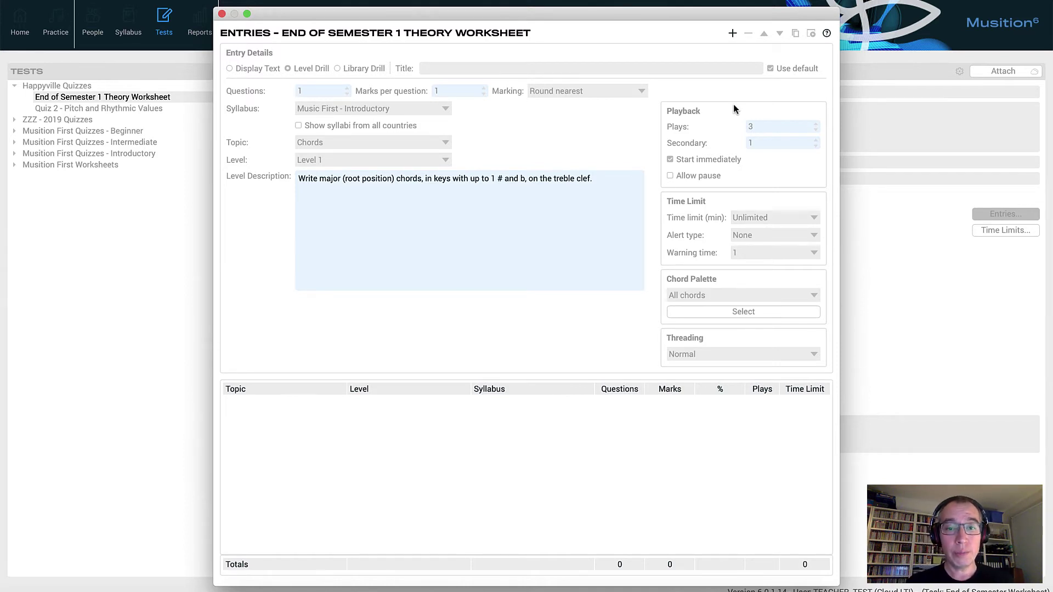
click(732, 33)
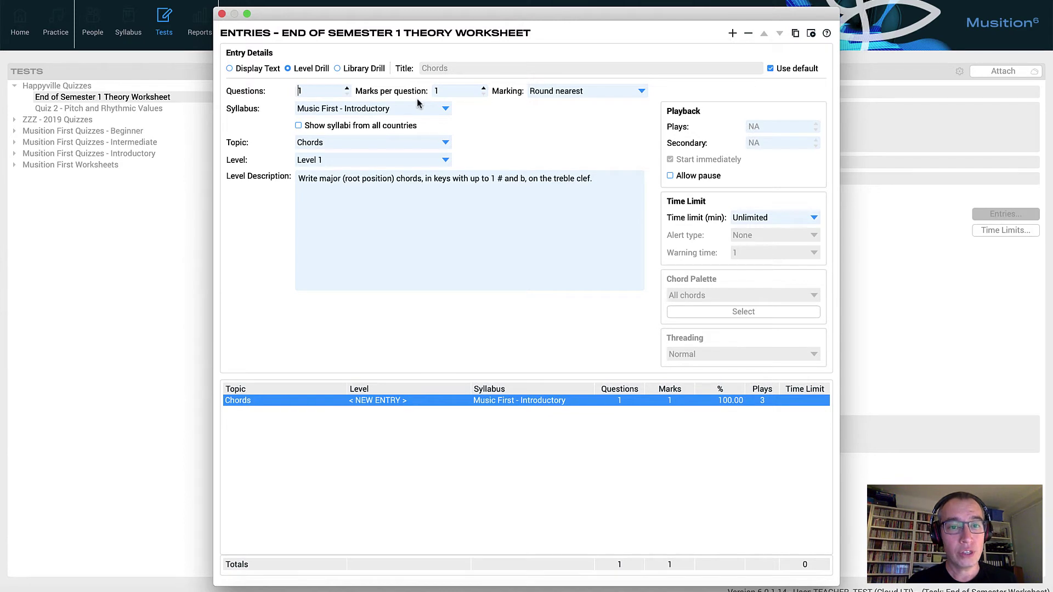
click(347, 89)
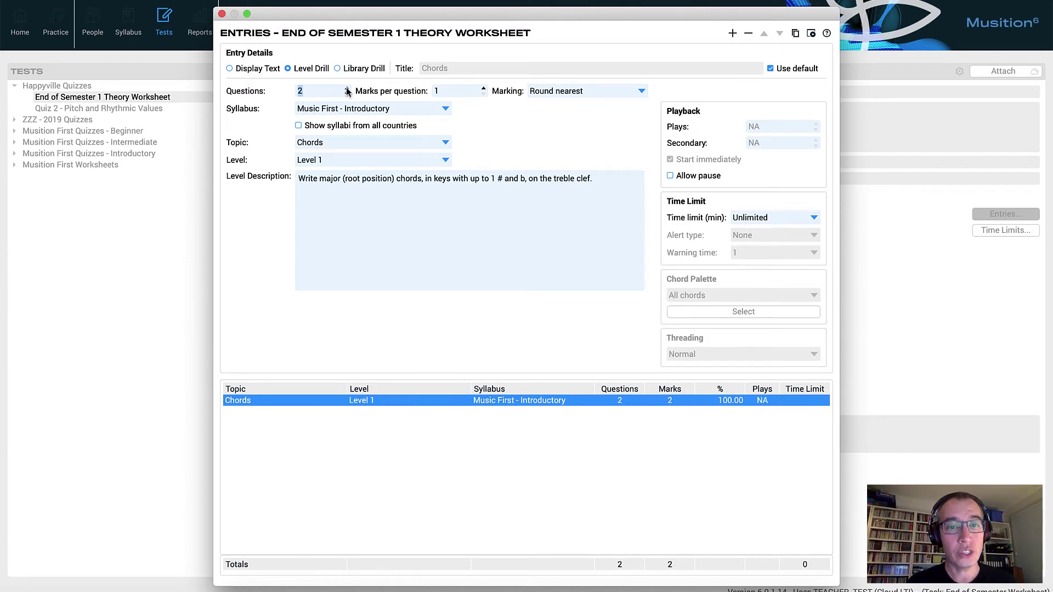
click(389, 108)
click(381, 144)
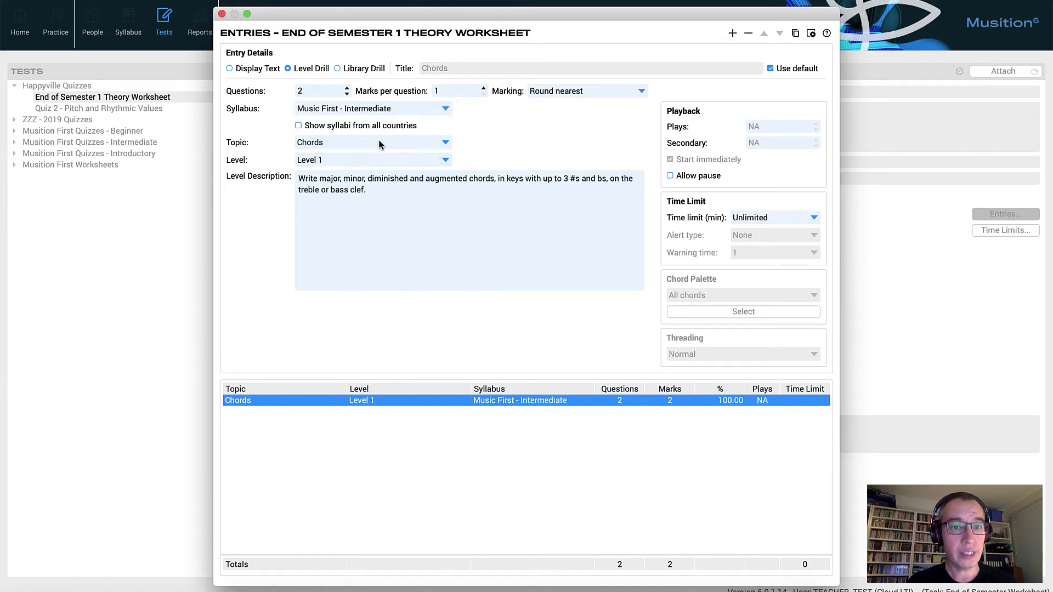
click(381, 143)
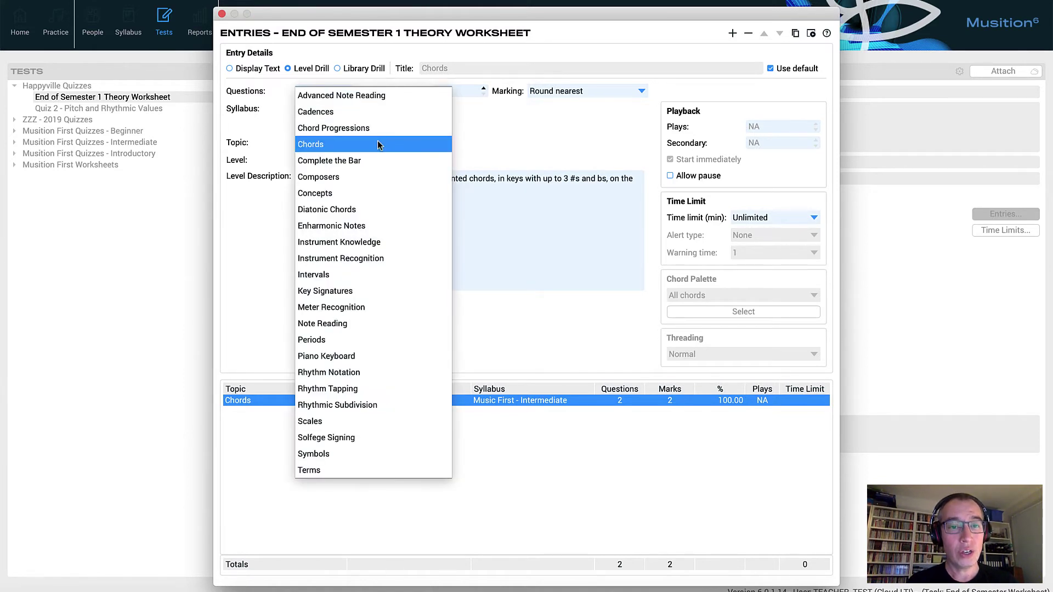
click(382, 99)
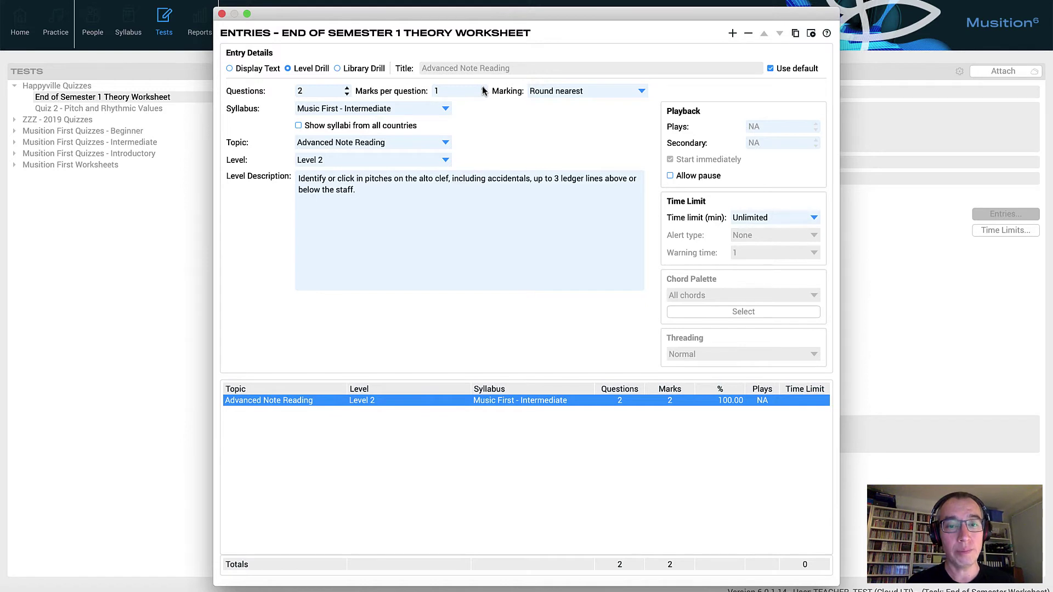
Add a Level 1 Enharmonic Notes entry from the Music First - Intermediate syllabus with 1 question worth 2 marks.
click(733, 34)
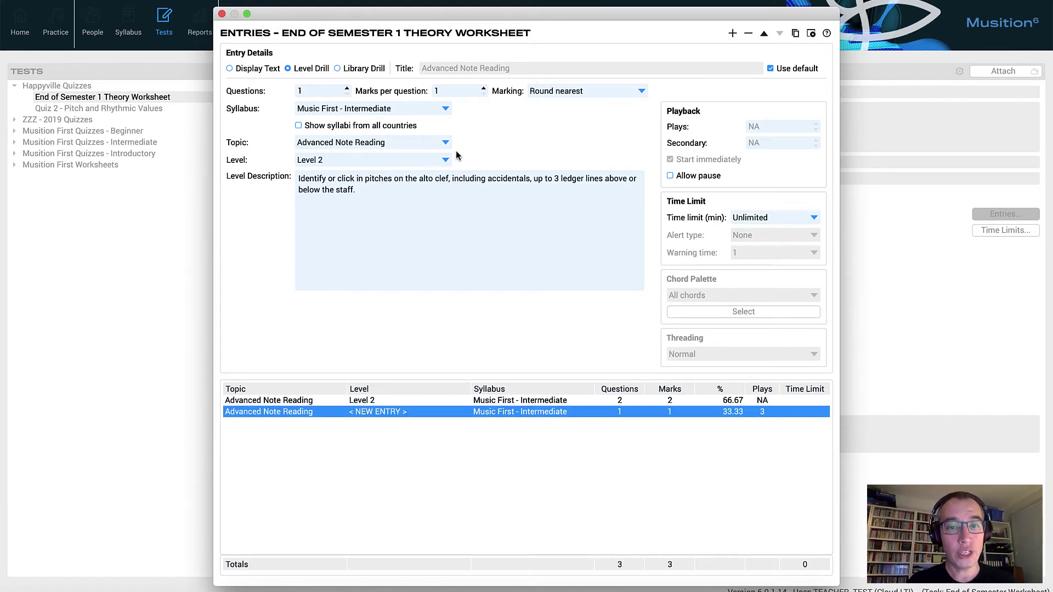
click(438, 145)
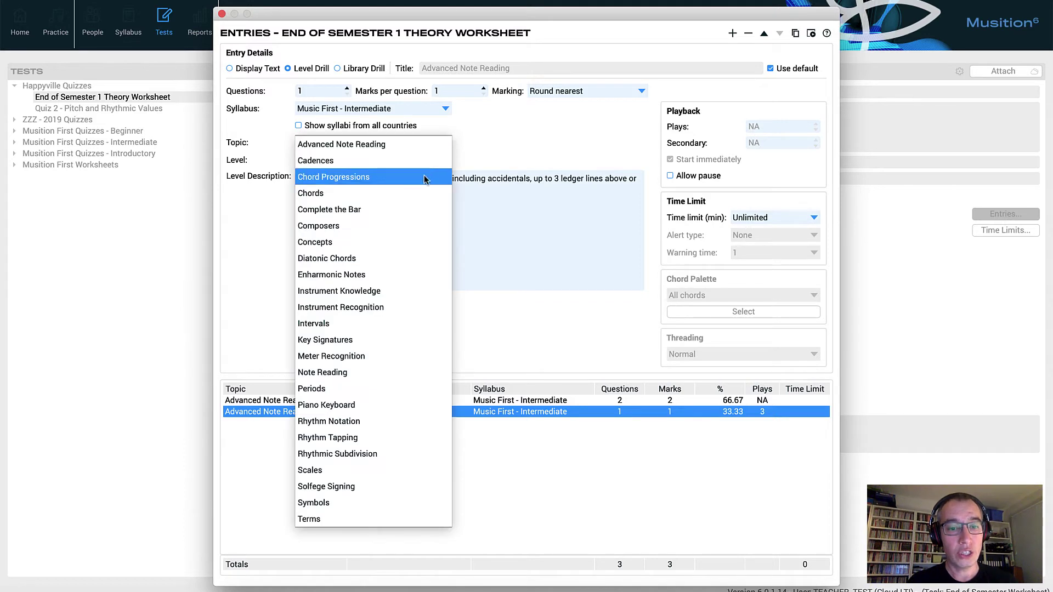
click(392, 275)
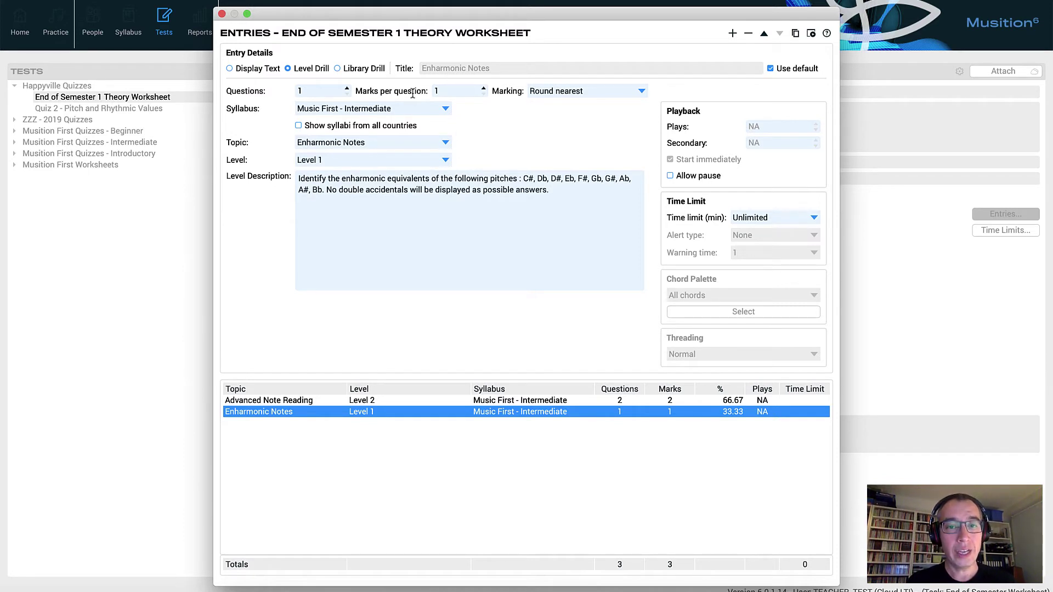
click(485, 89)
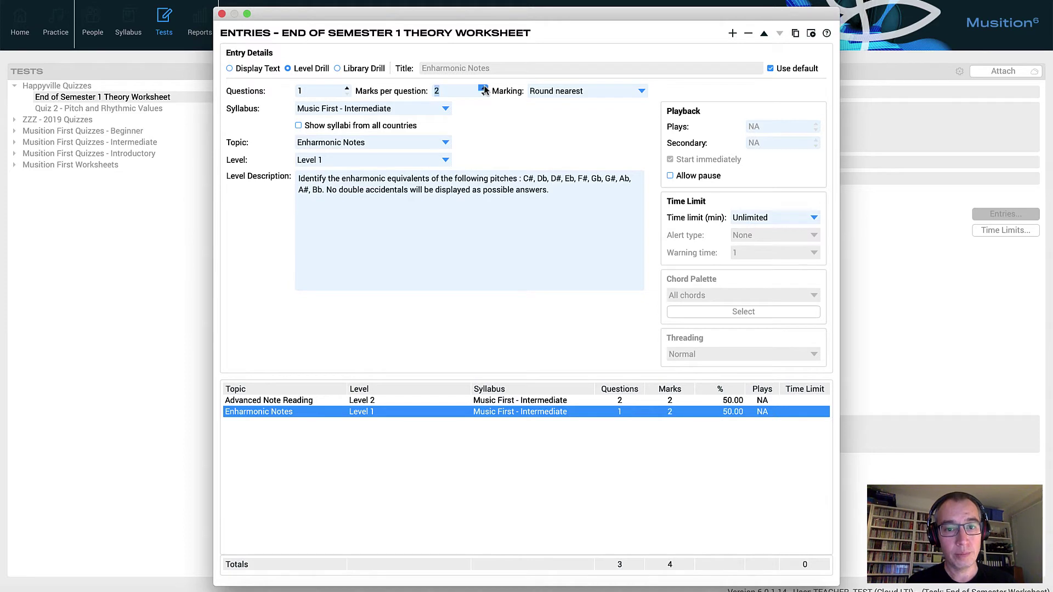
Add a Level 1 Complete the Bar entry from the Music First - Beginner syllabus with 1 question worth 10 marks.
click(732, 35)
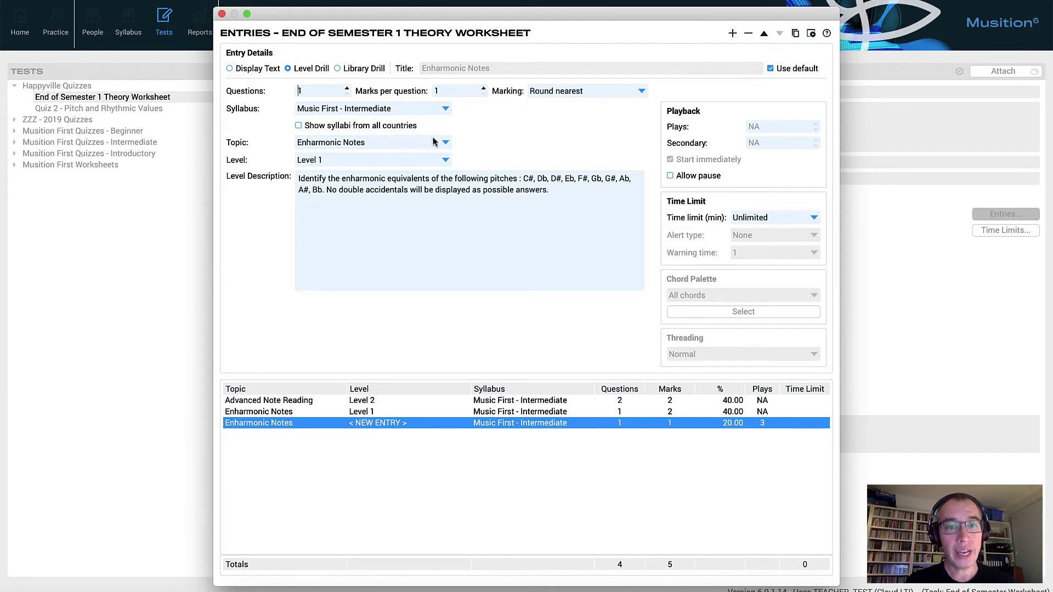
click(446, 109)
click(411, 96)
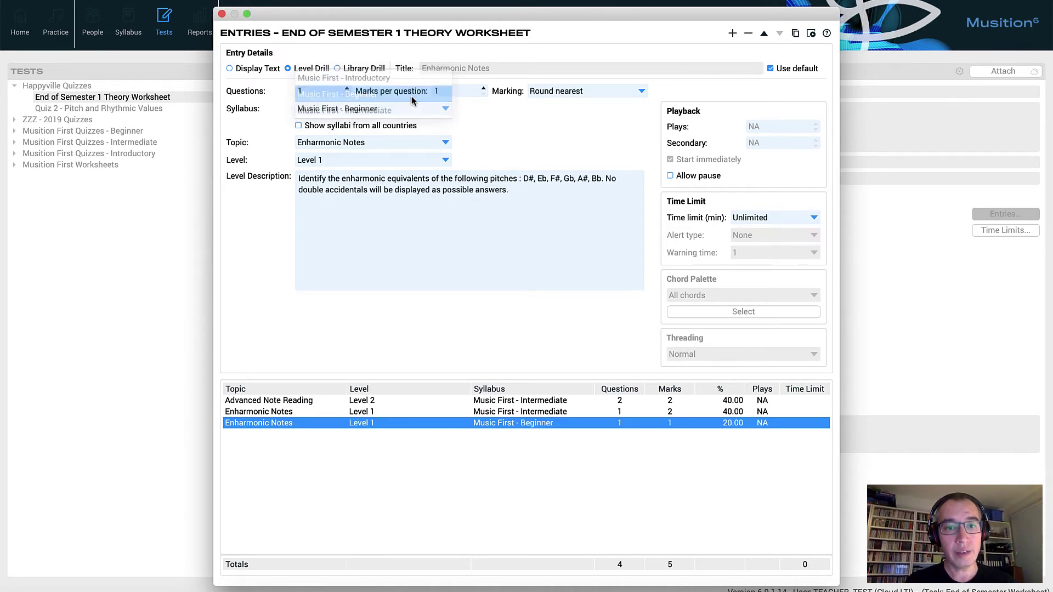
click(402, 144)
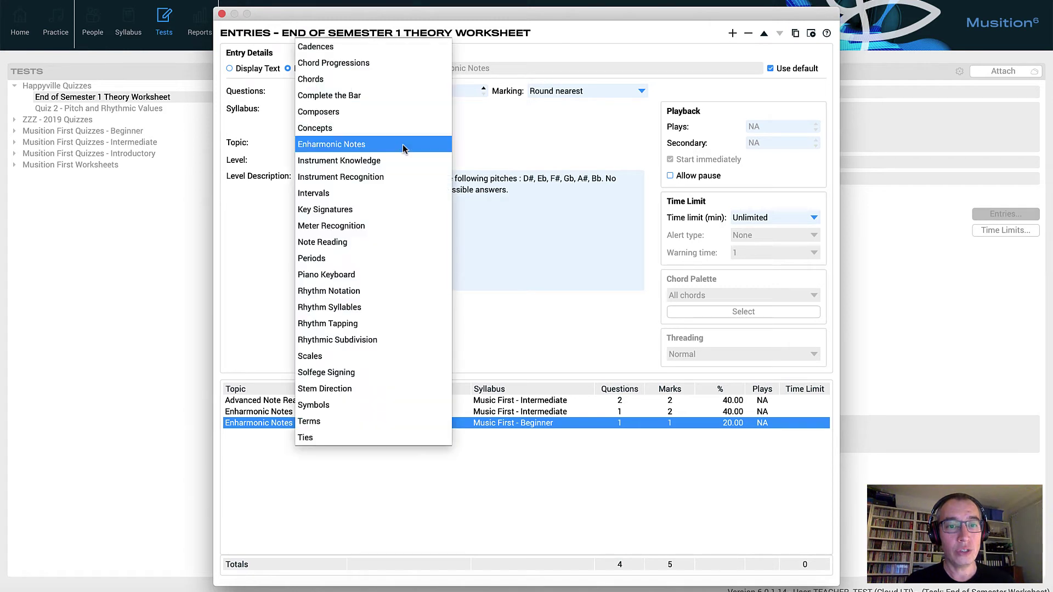
click(377, 96)
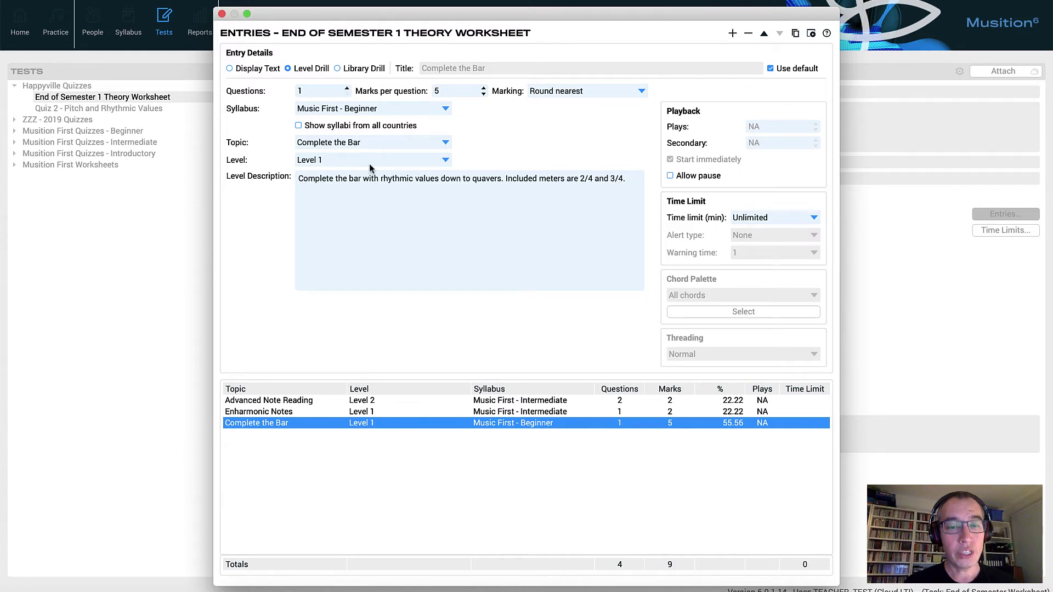
double_click(454, 93)
text(10)
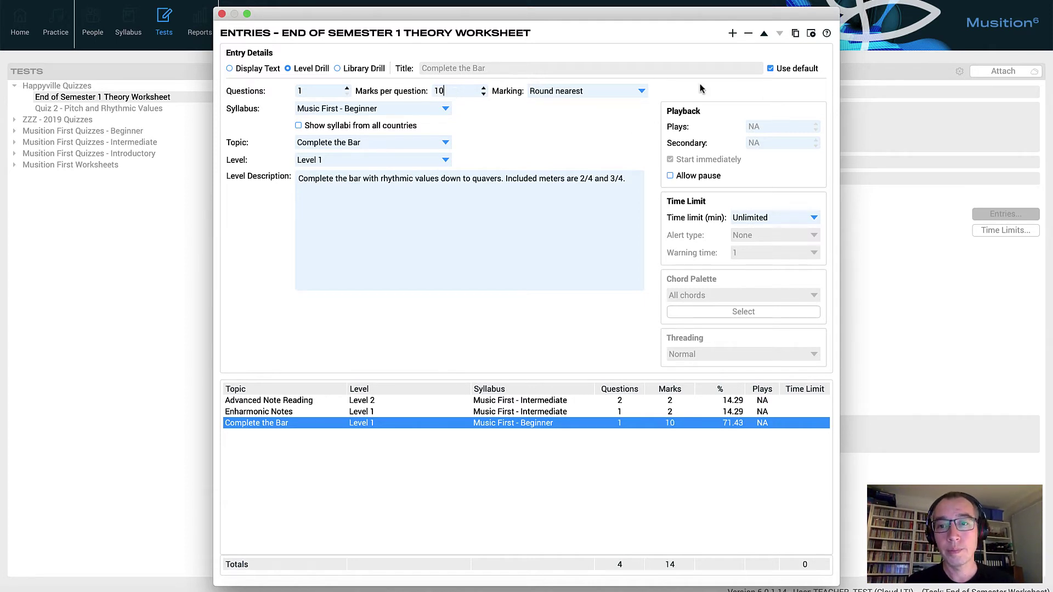
Add a Level 1 Chord Progressions entry from the Music First - Intermediate syllabus with 1 question worth 10 marks, and close the entries editor.
click(733, 34)
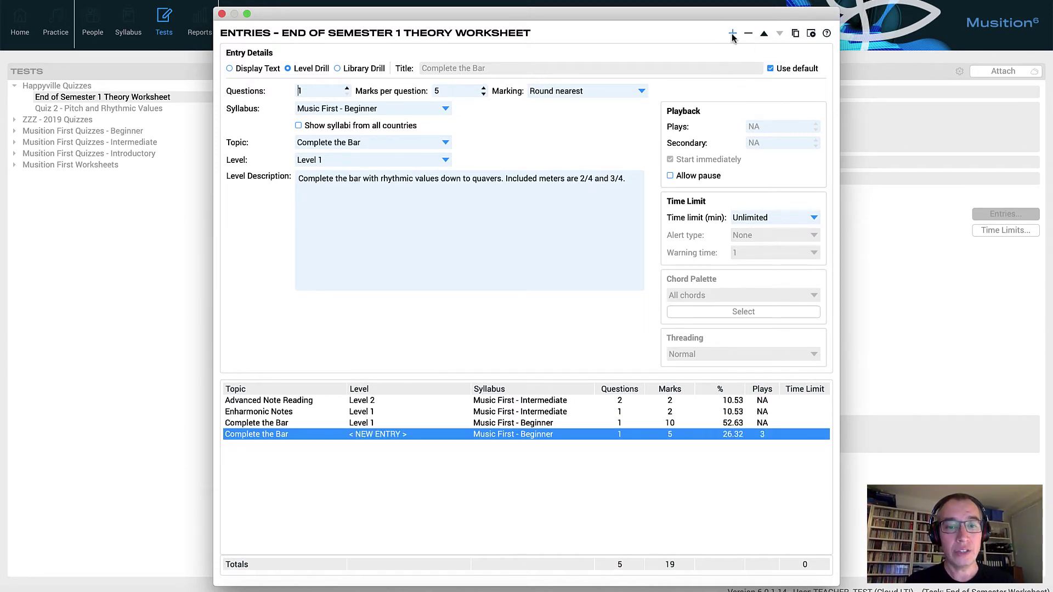
click(446, 110)
click(418, 127)
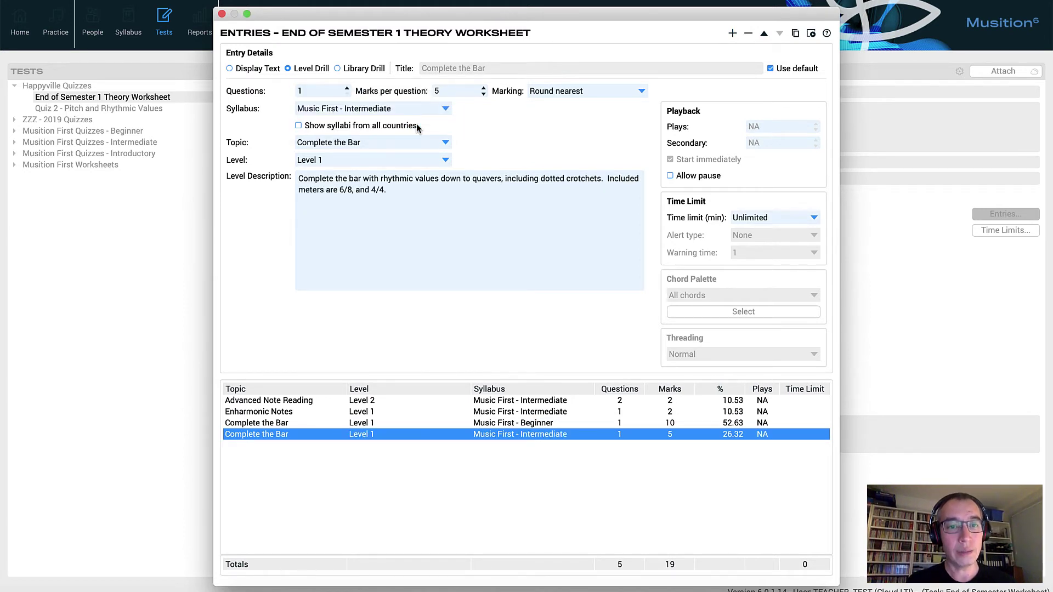
click(434, 142)
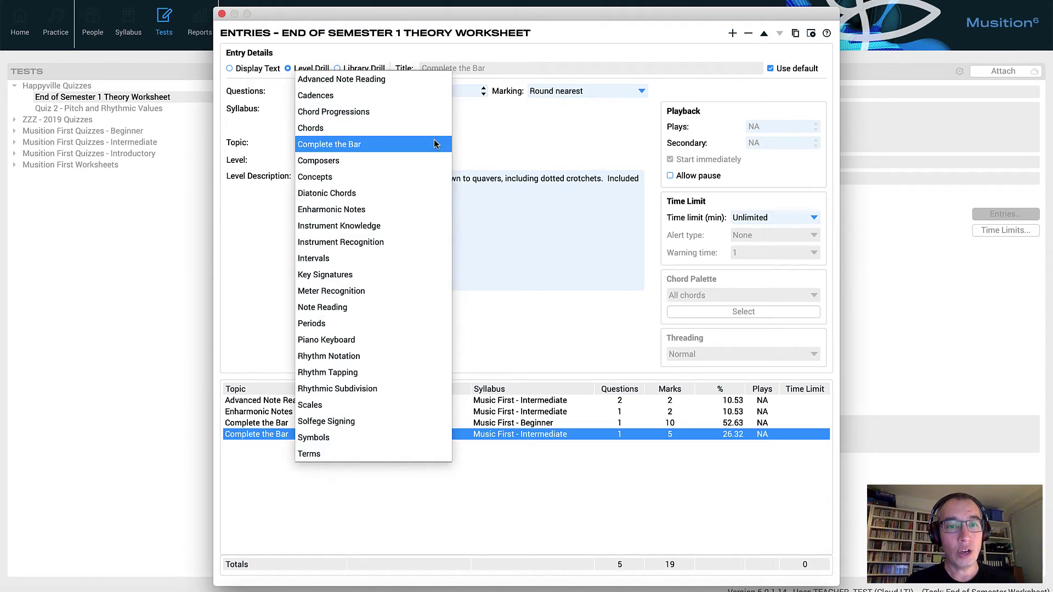
click(414, 114)
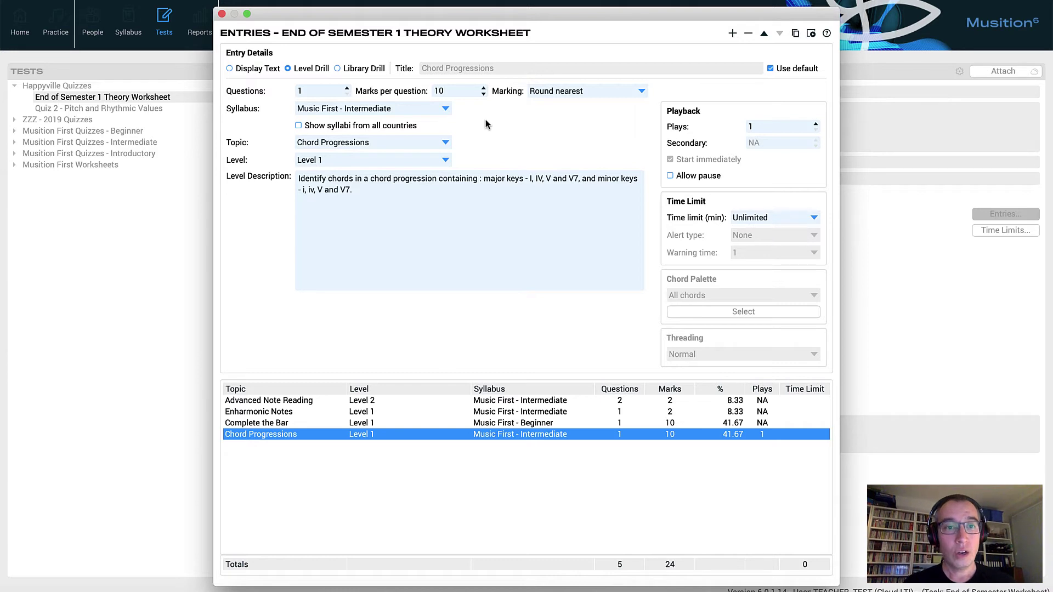
click(222, 15)
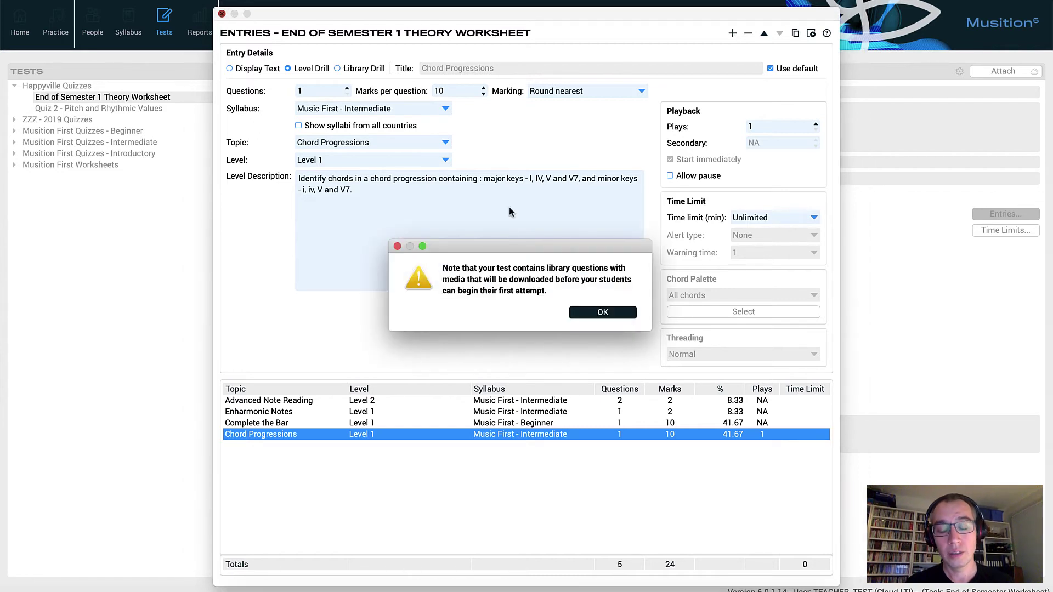
click(597, 312)
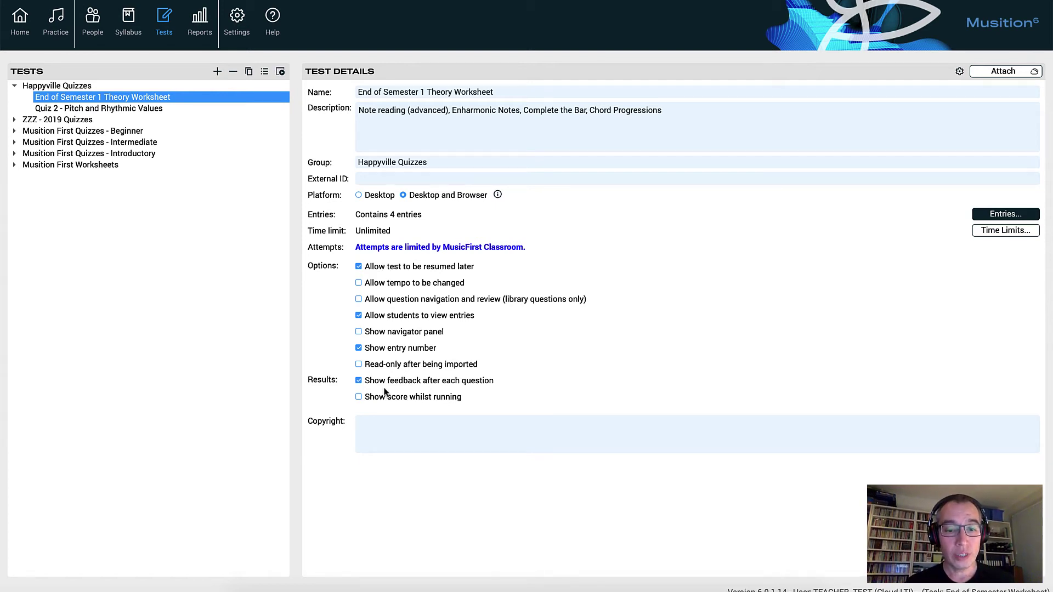
Leave feedback after each question enabled and attach the End of Semester 1 Theory Worksheet test to the End of Semester Worksheet task.
click(475, 381)
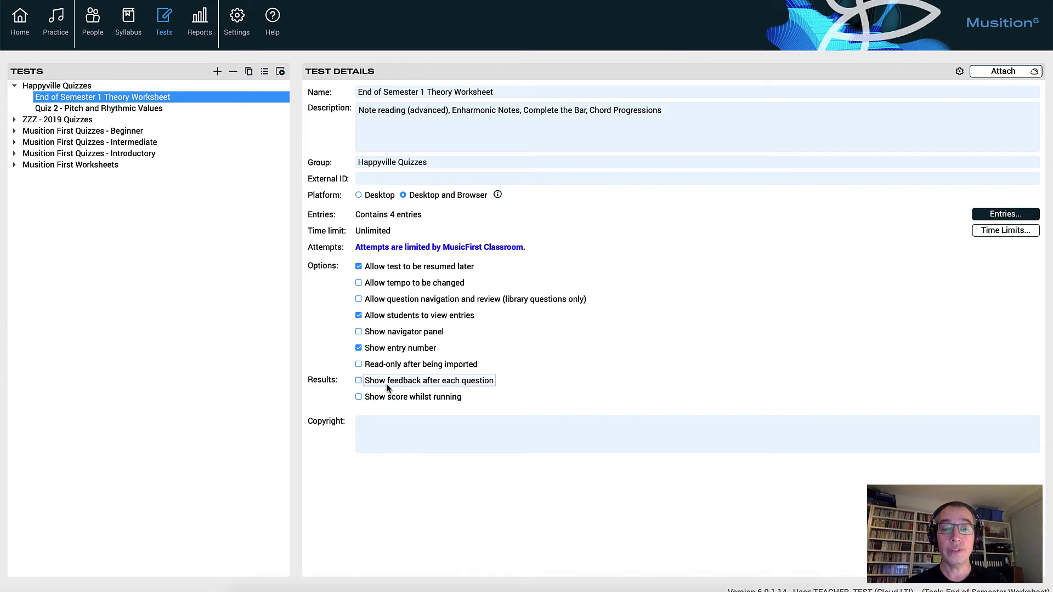
click(465, 386)
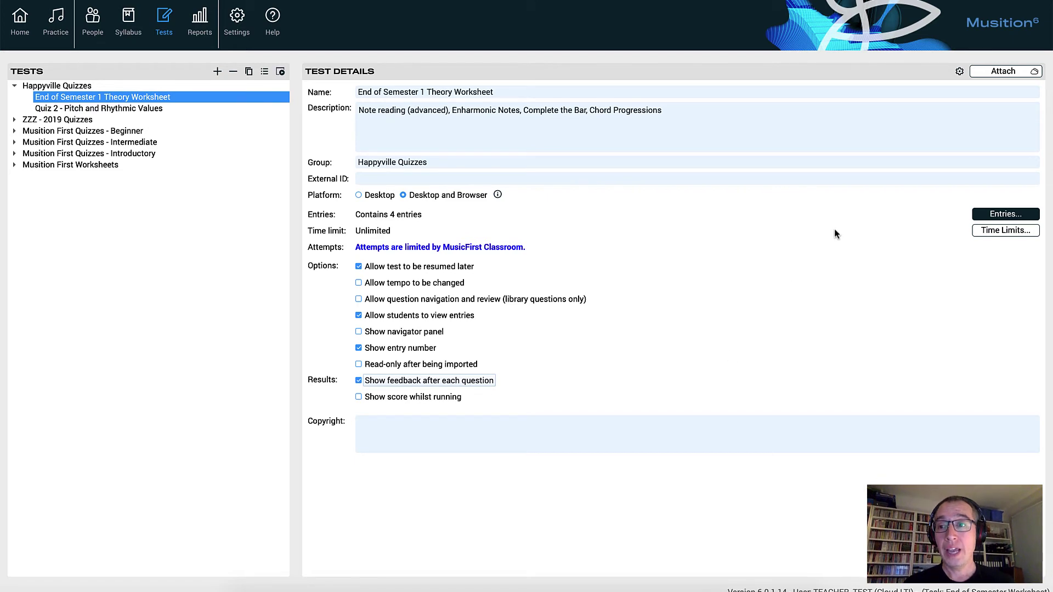
click(999, 71)
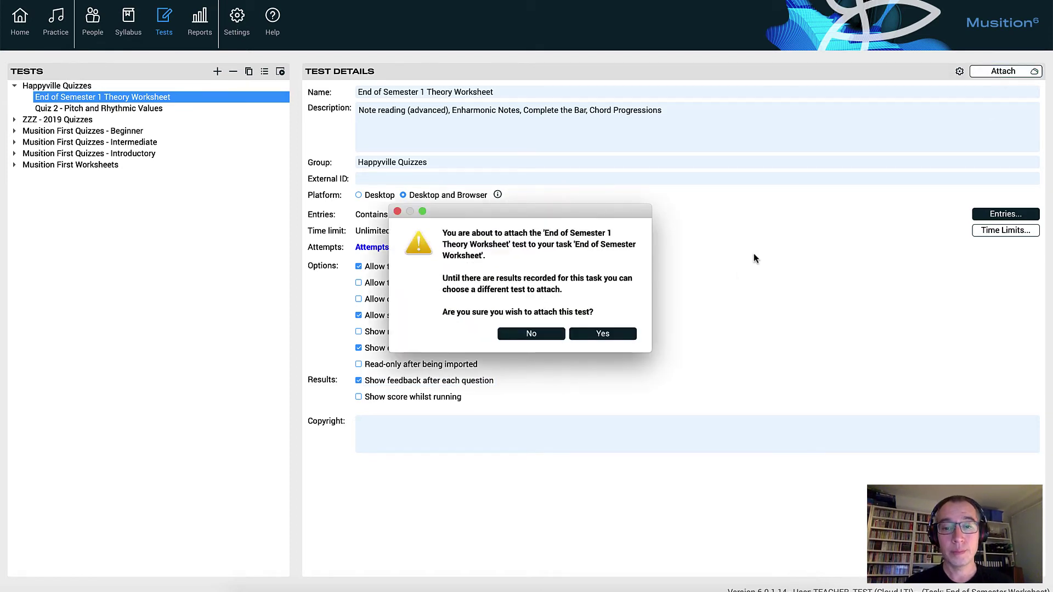
click(600, 335)
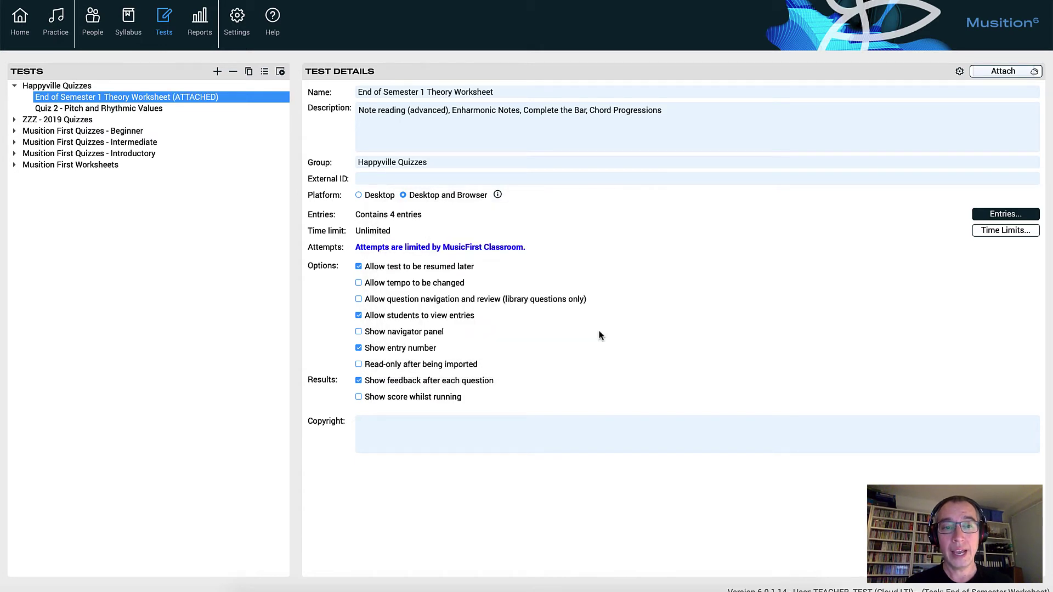
click(162, 108)
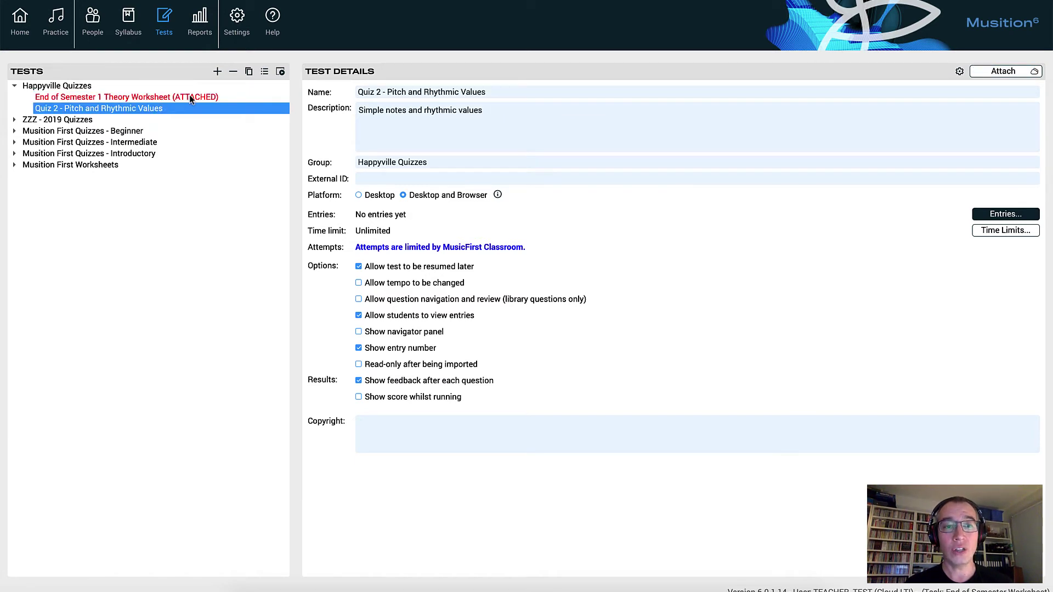
click(189, 96)
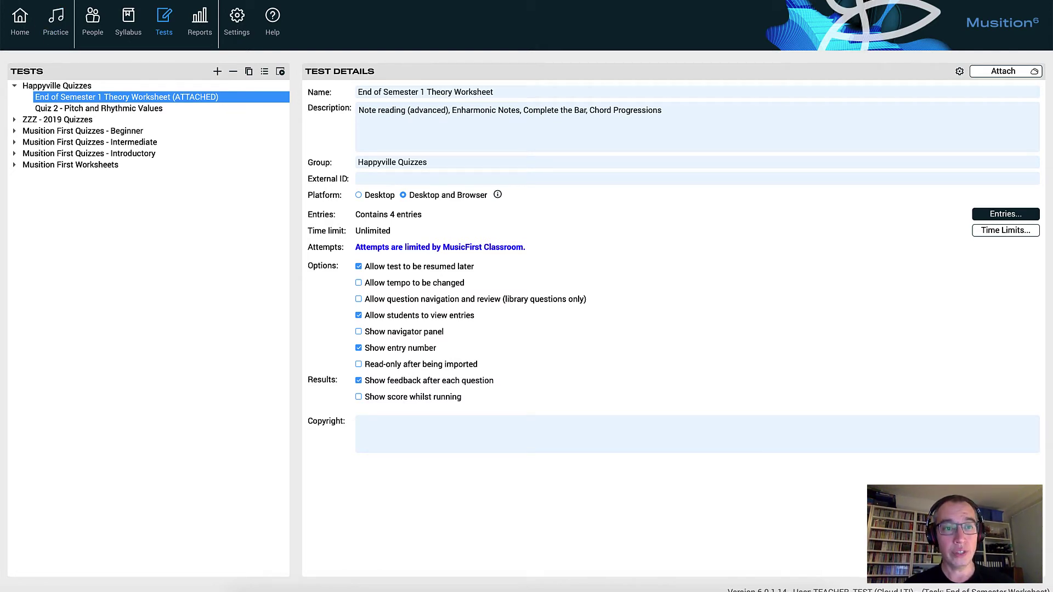
Return to MusicFirst Classroom, log out of the teacher account and log in with the student's username and password.
click(488, 3)
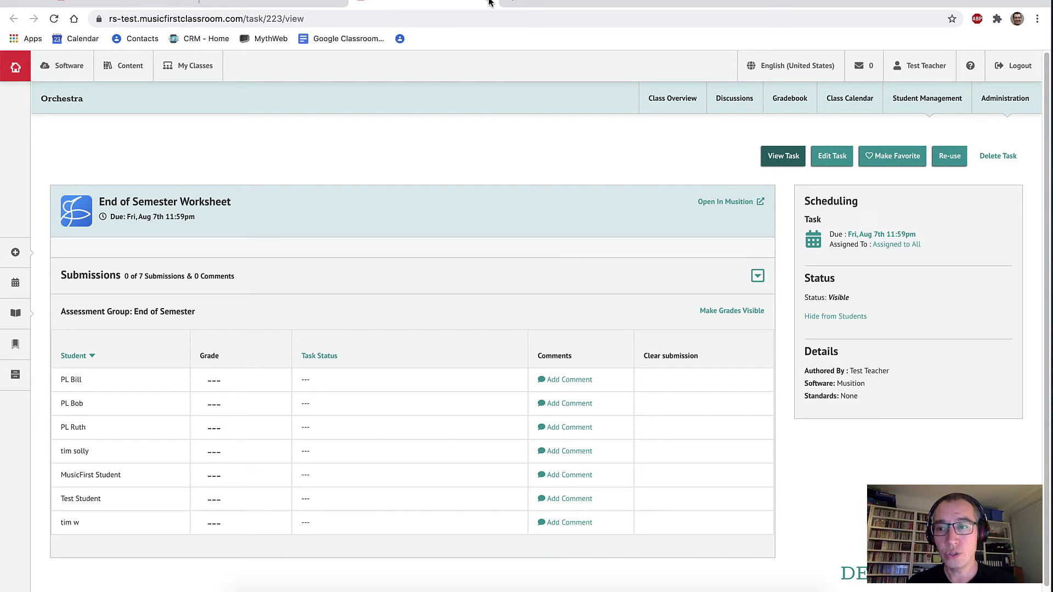
click(1008, 68)
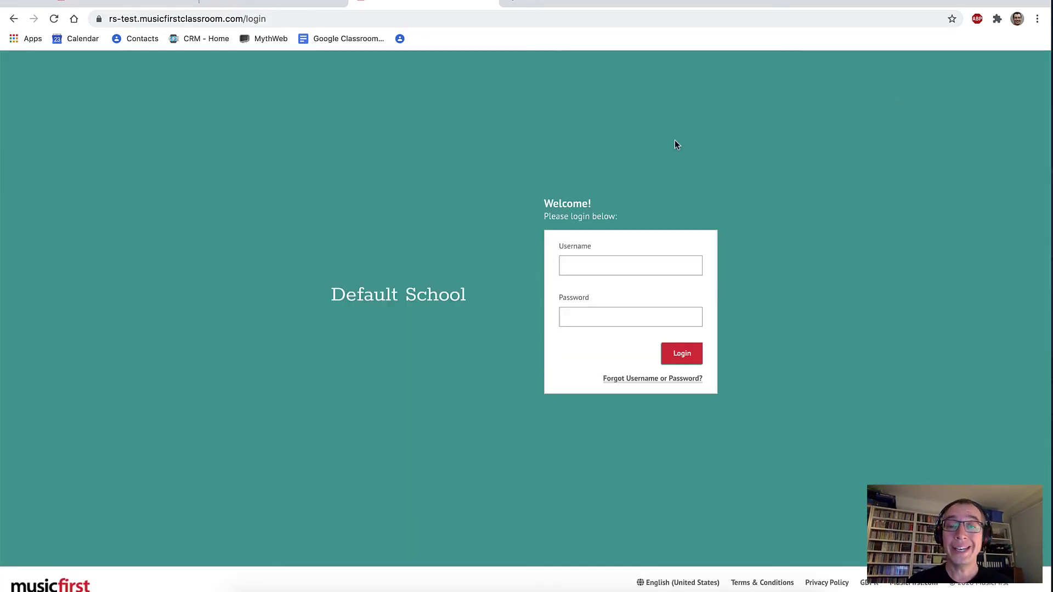
click(584, 266)
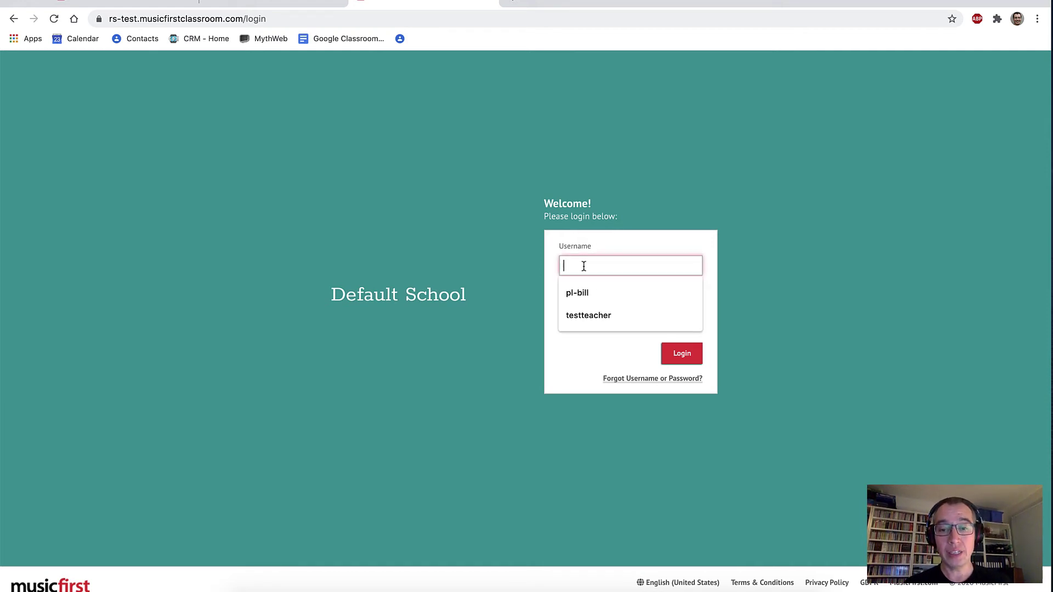
text(pl-bill)
key(Tab)
text(•••••••••)
key(Return)
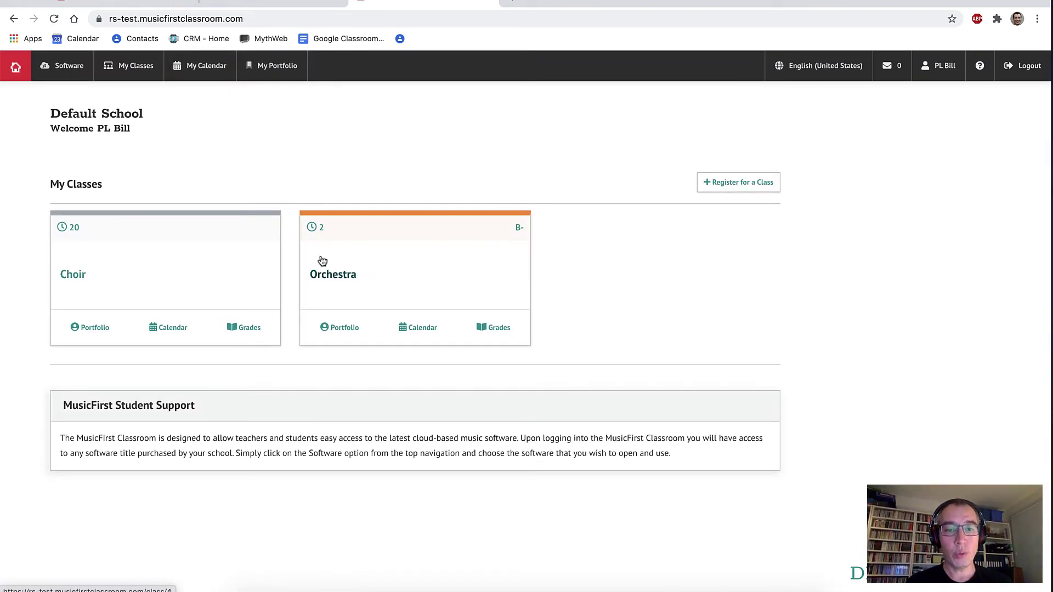
Open the End of Semester Worksheet task in the student's Orchestra class and launch it in Musition.
click(341, 282)
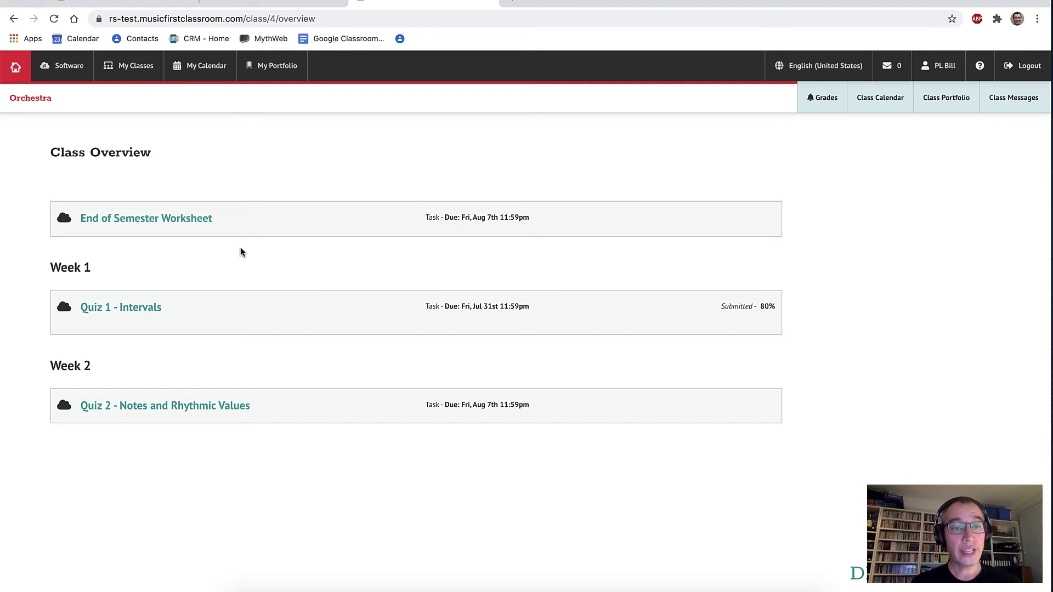
click(160, 221)
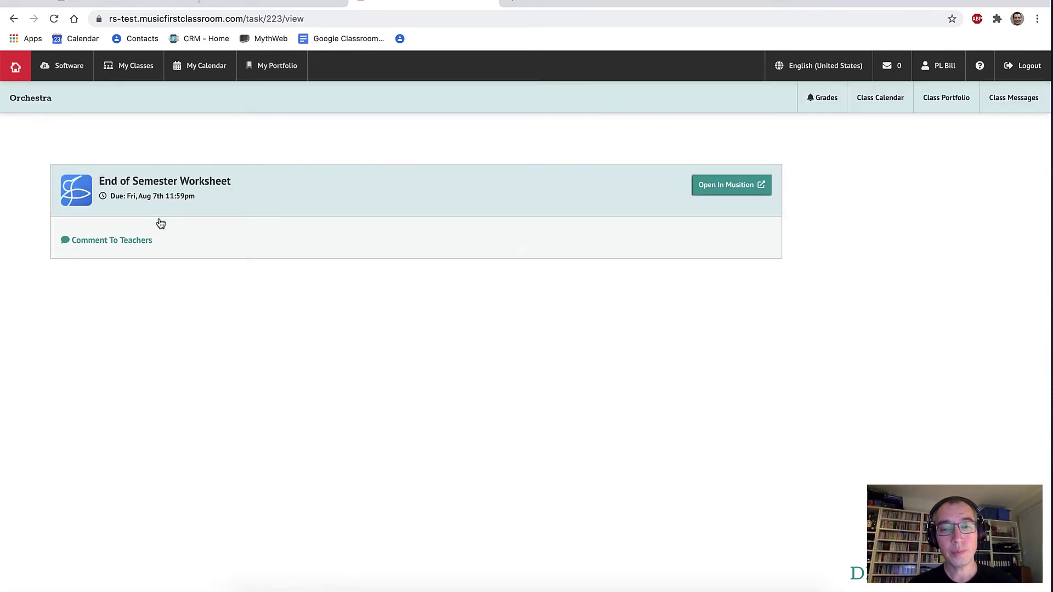
click(718, 191)
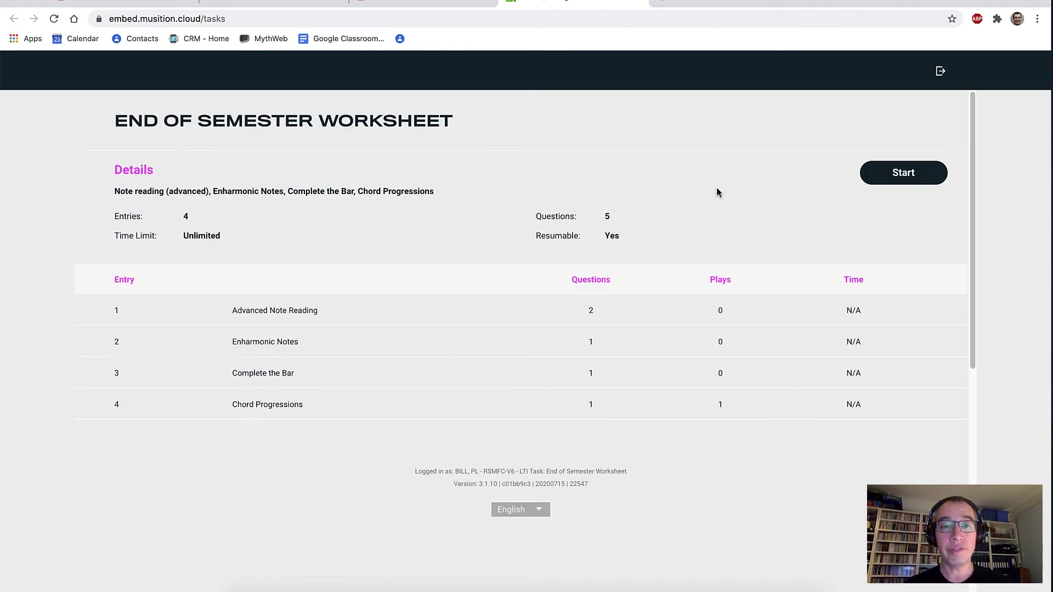
Start the End of Semester Worksheet and answer the first note-reading question with an A Flat on the staff.
click(903, 175)
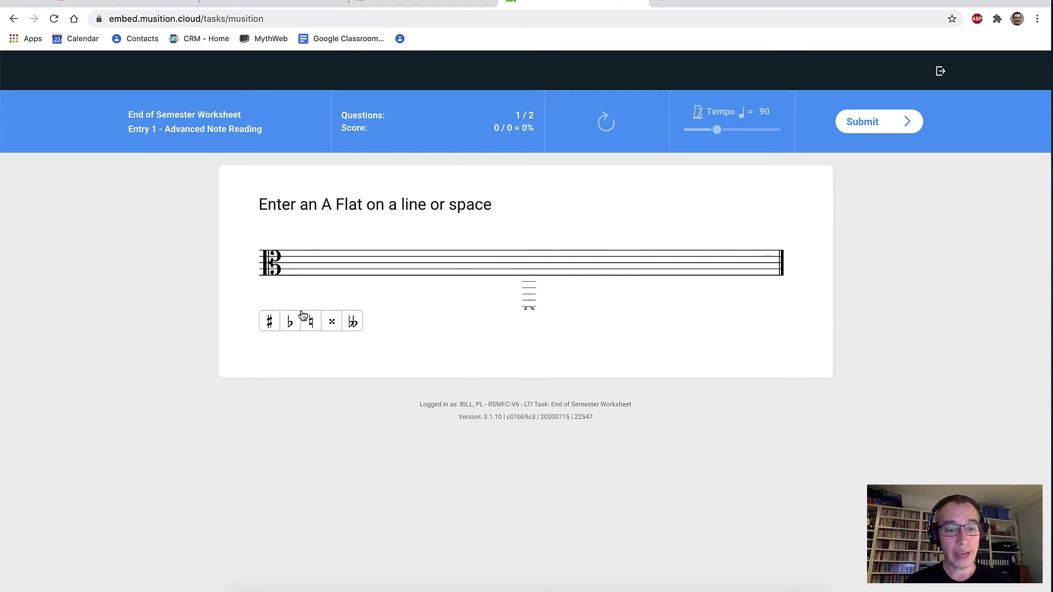
click(290, 323)
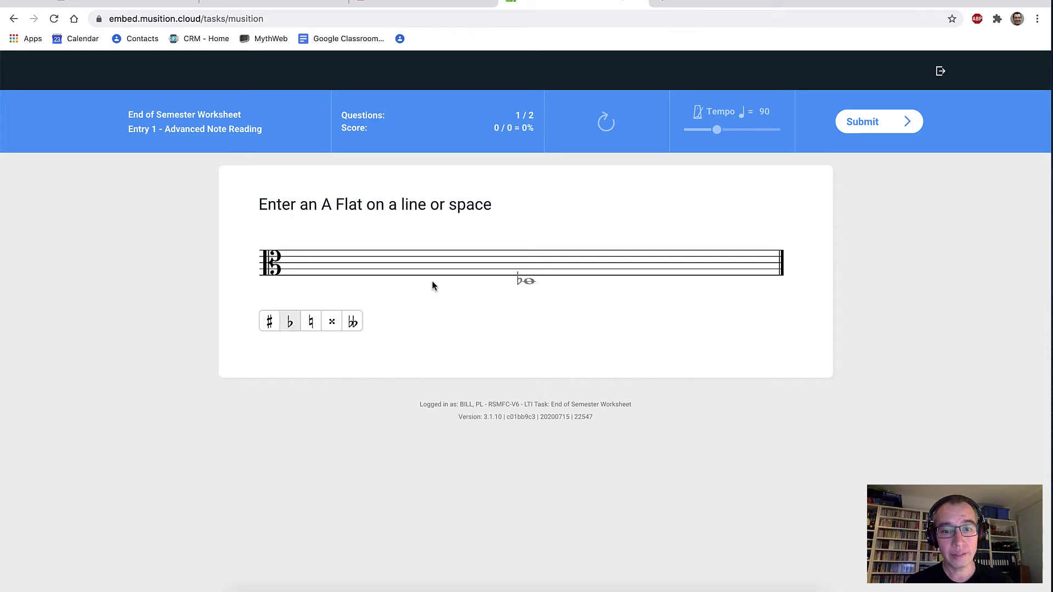
click(528, 270)
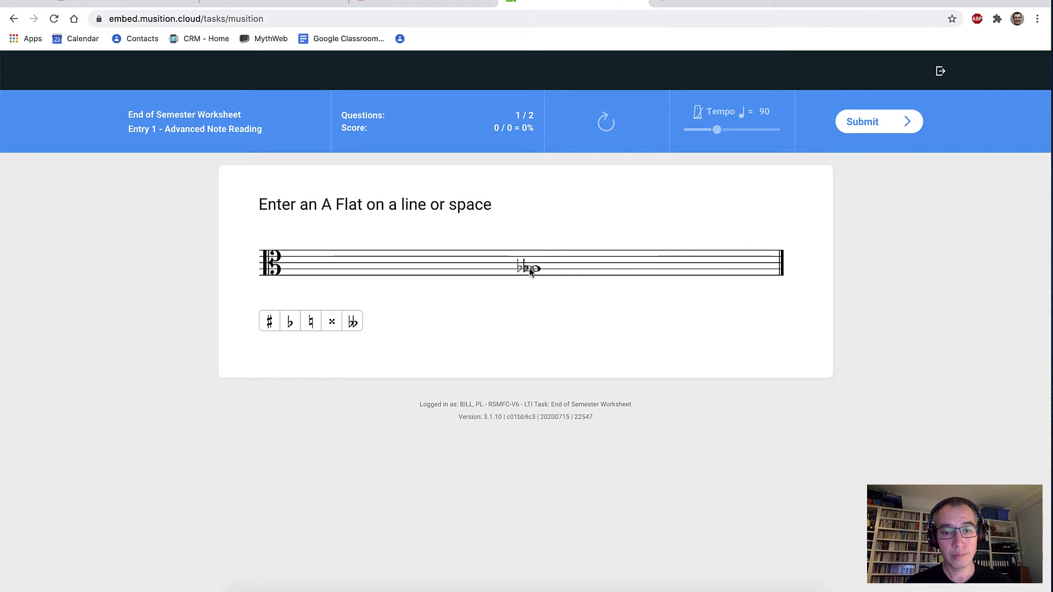
click(862, 123)
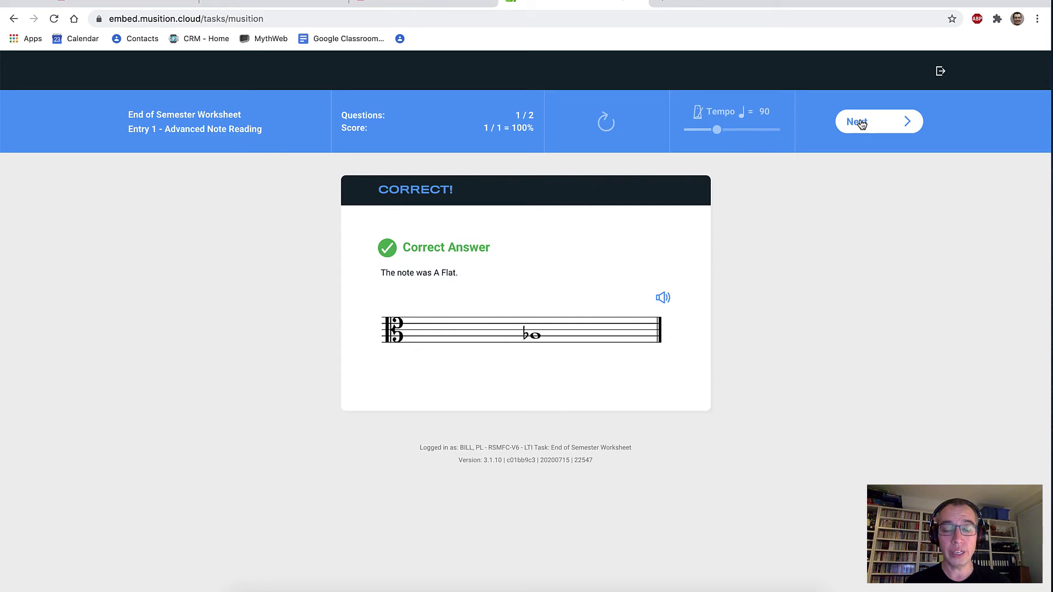
click(862, 123)
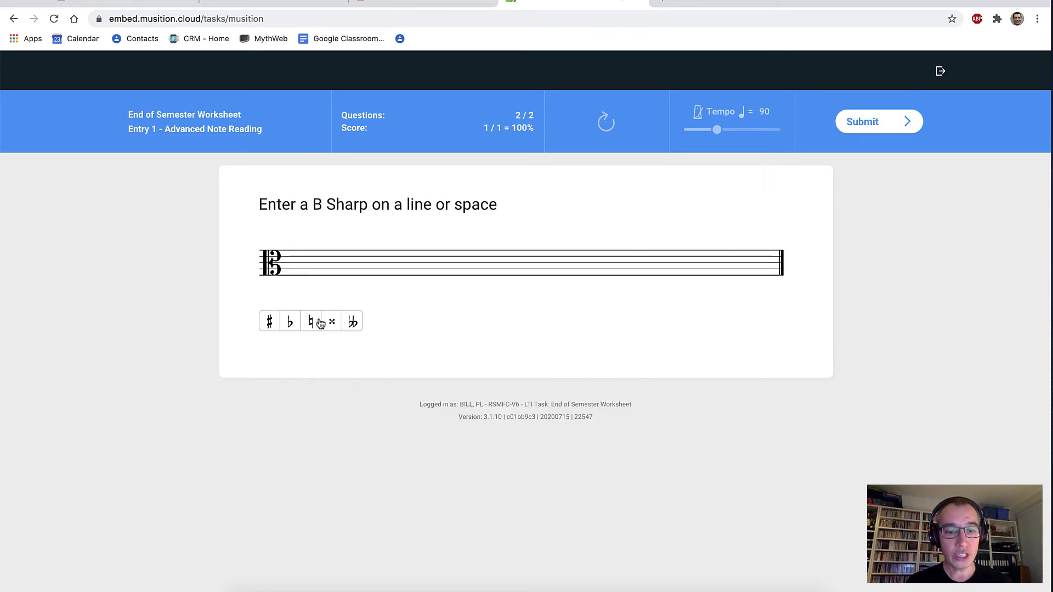
Enter a B Sharp on the staff for the second note-reading question, submit it and continue to the Enharmonic Notes entry.
click(270, 323)
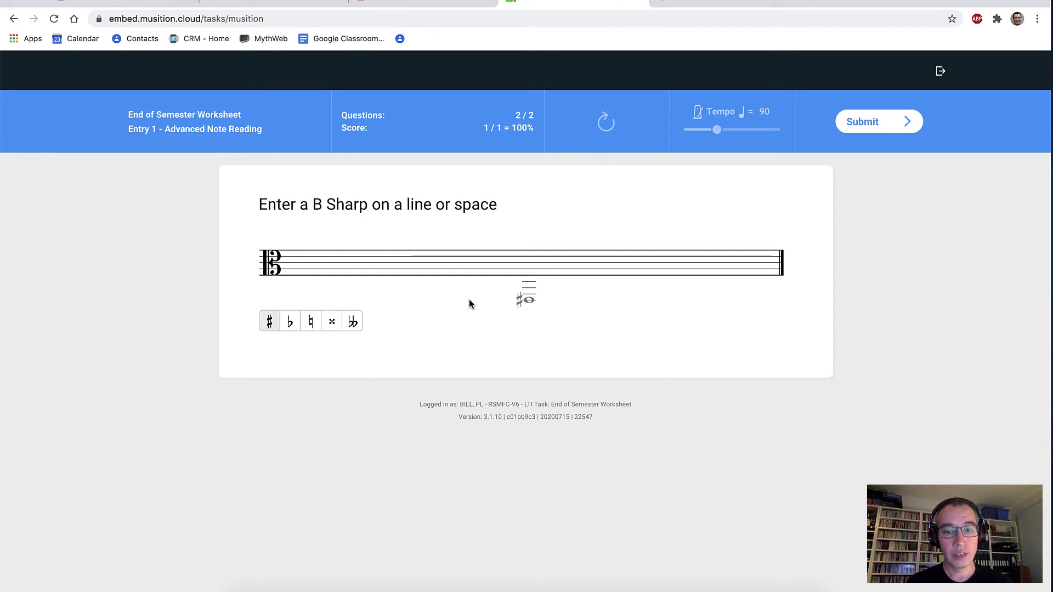
click(549, 269)
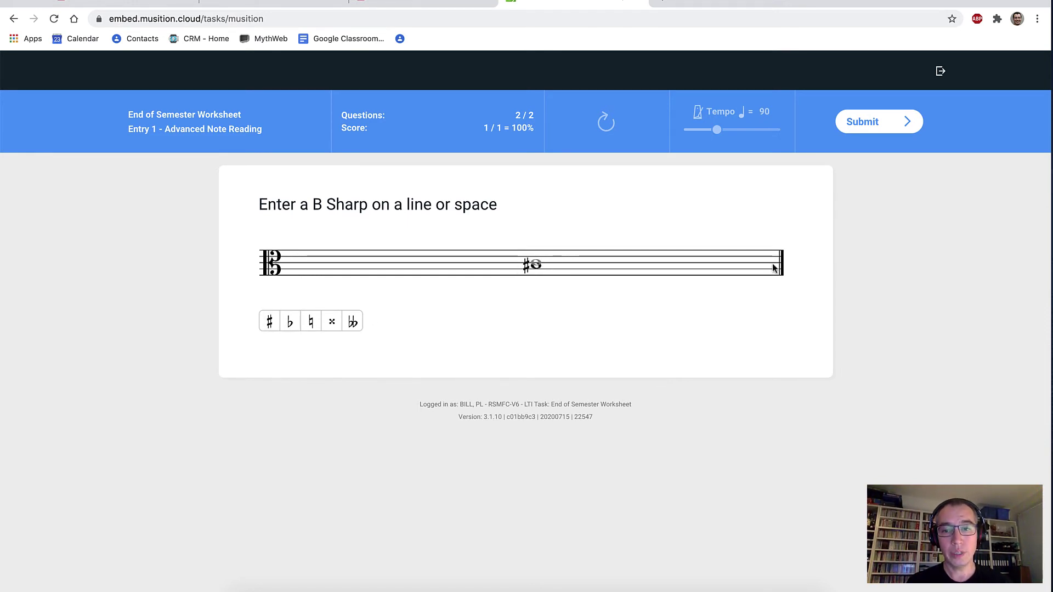
click(859, 135)
click(863, 128)
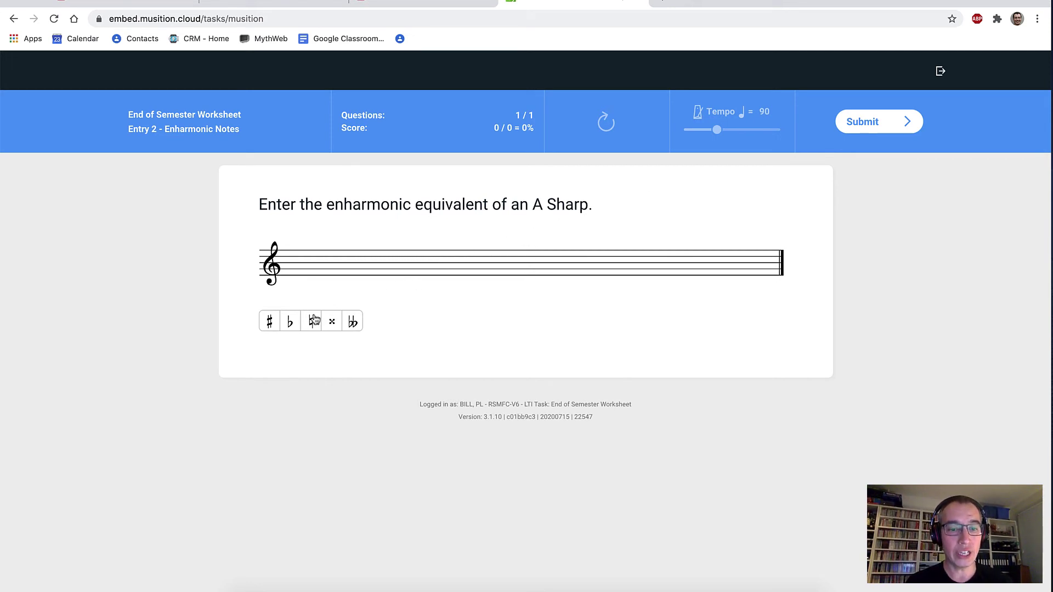
Enter B Flat as the enharmonic equivalent of A Sharp, submit it and continue to the Complete the Bar entry.
click(291, 324)
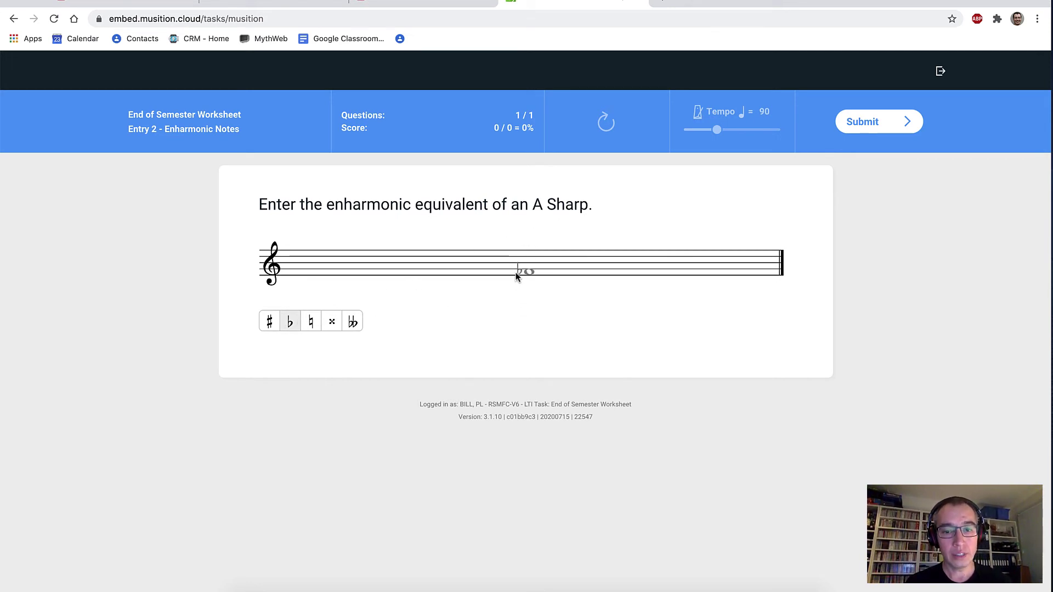
click(537, 263)
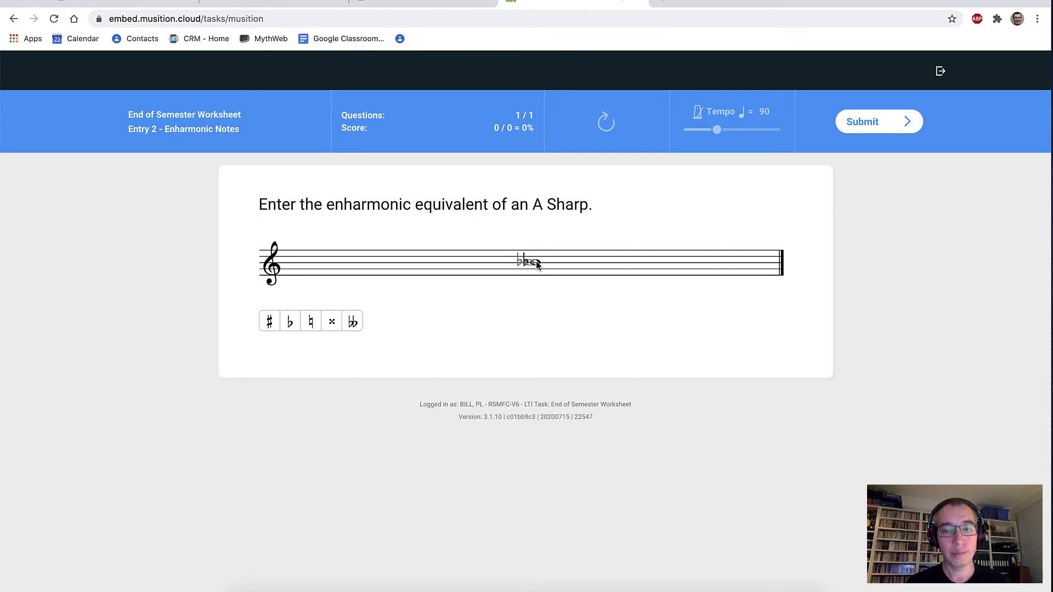
click(865, 127)
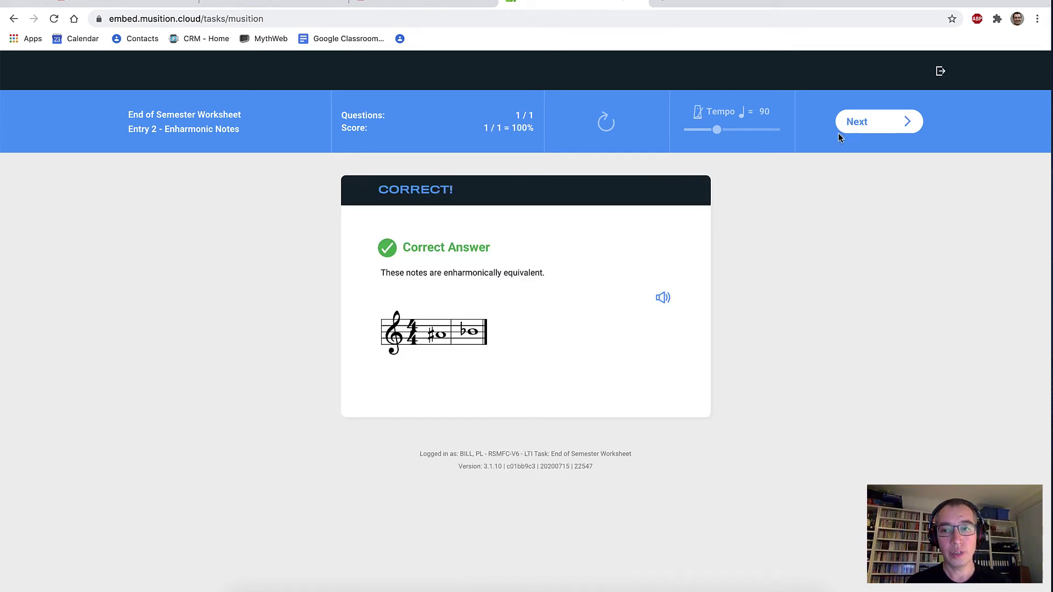
click(854, 130)
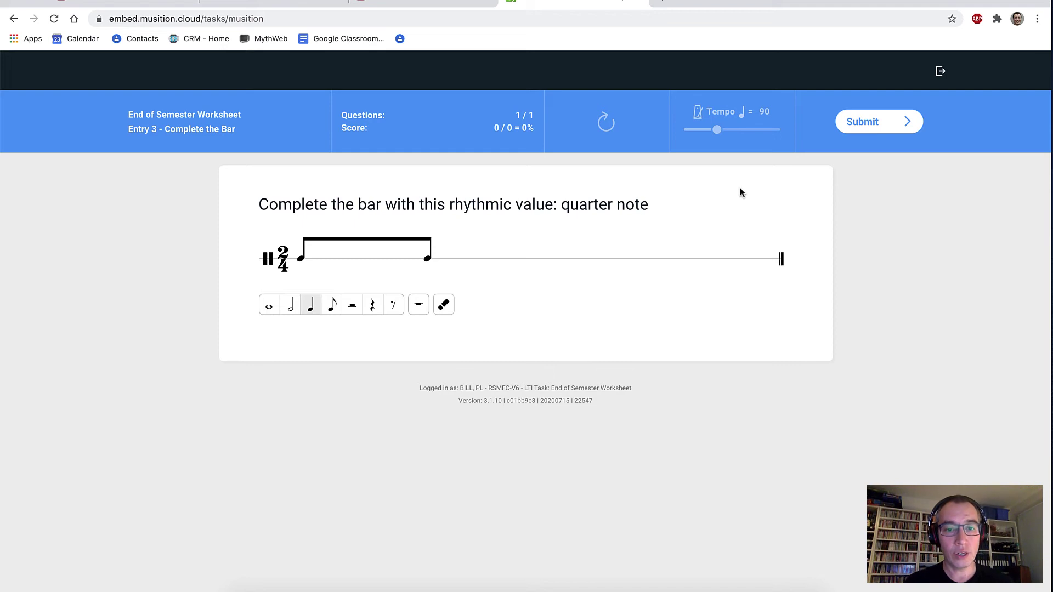
Complete the 2/4 bar with a quarter note, submit it and continue to the Chord Progressions entry.
click(477, 258)
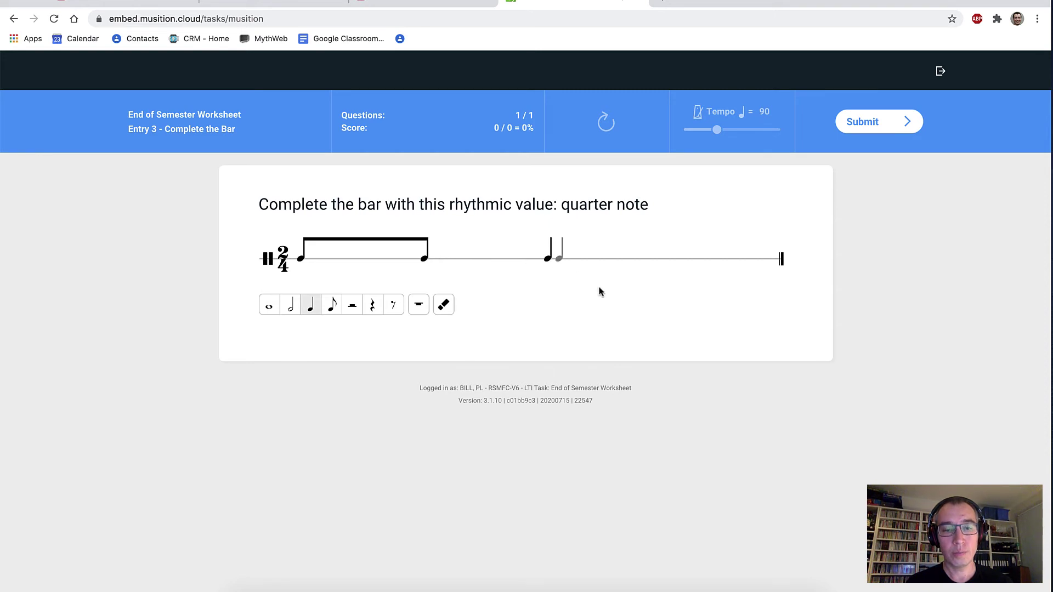
click(857, 127)
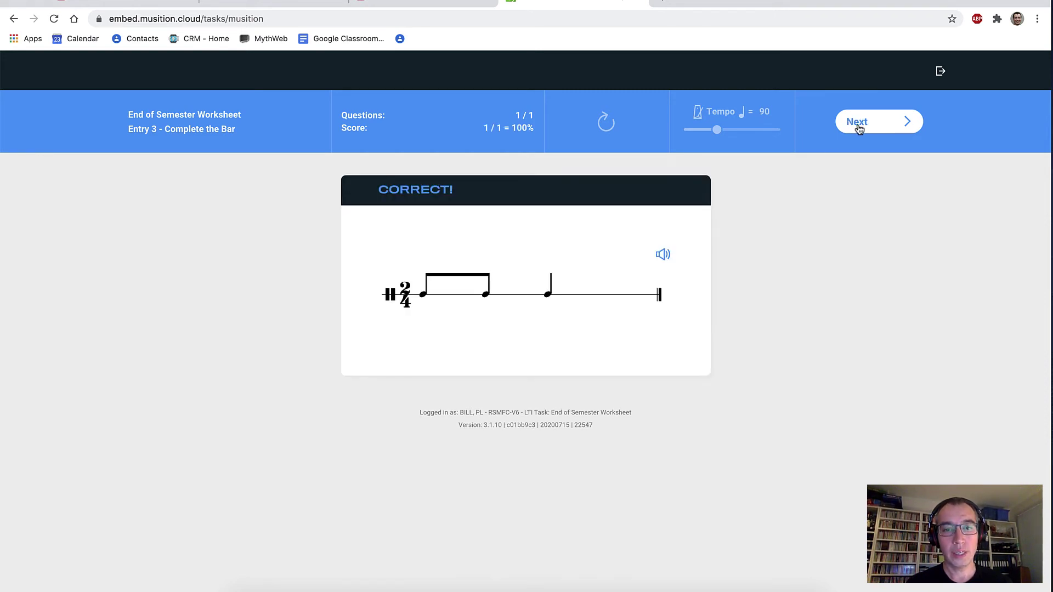
click(858, 125)
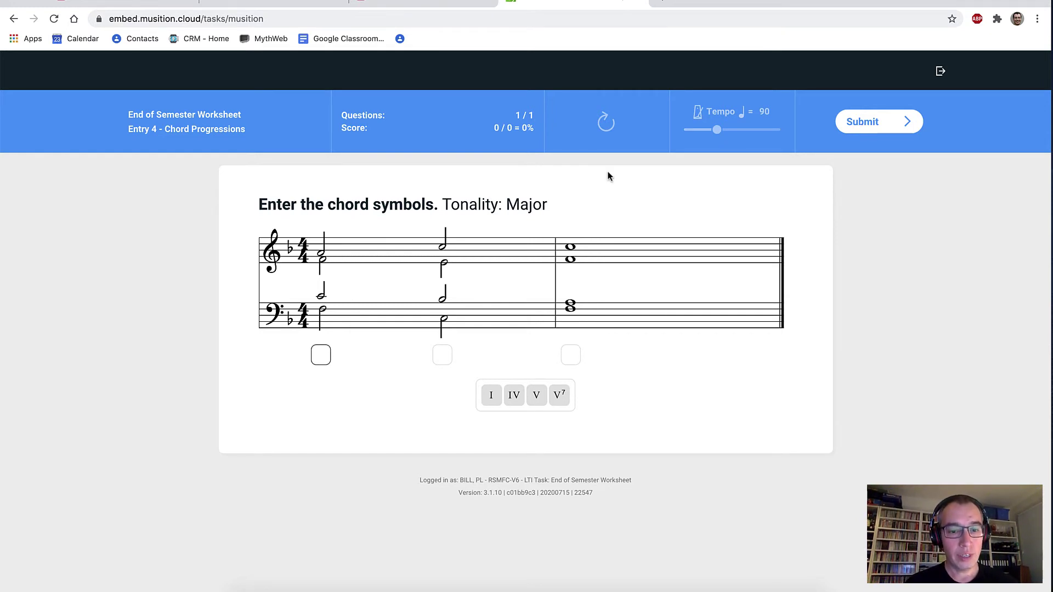
Label the major chord progression I, V7, I, submit it, play back the answer and finish the worksheet.
click(492, 399)
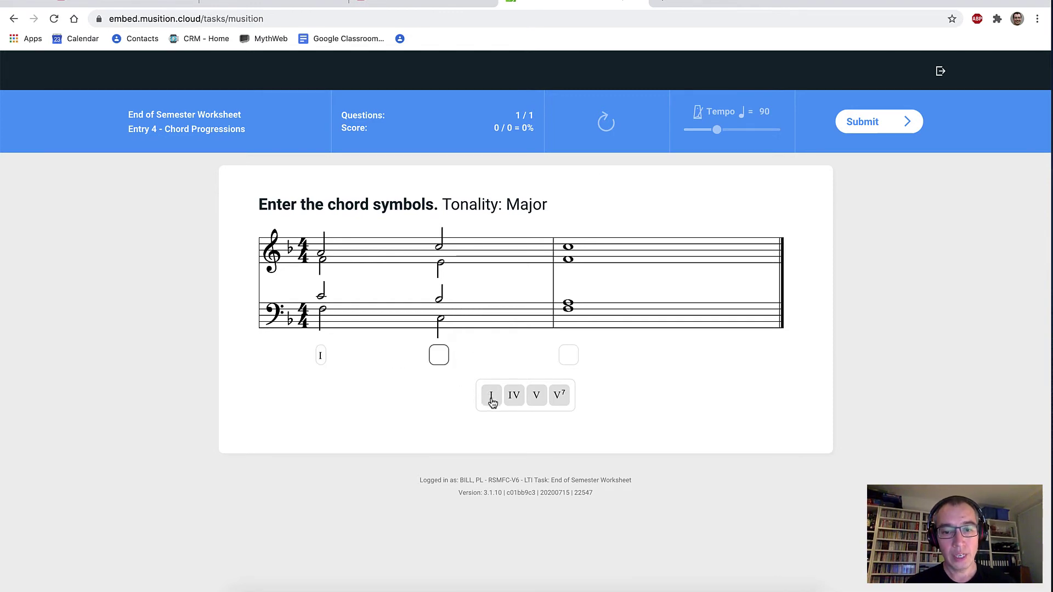
click(558, 403)
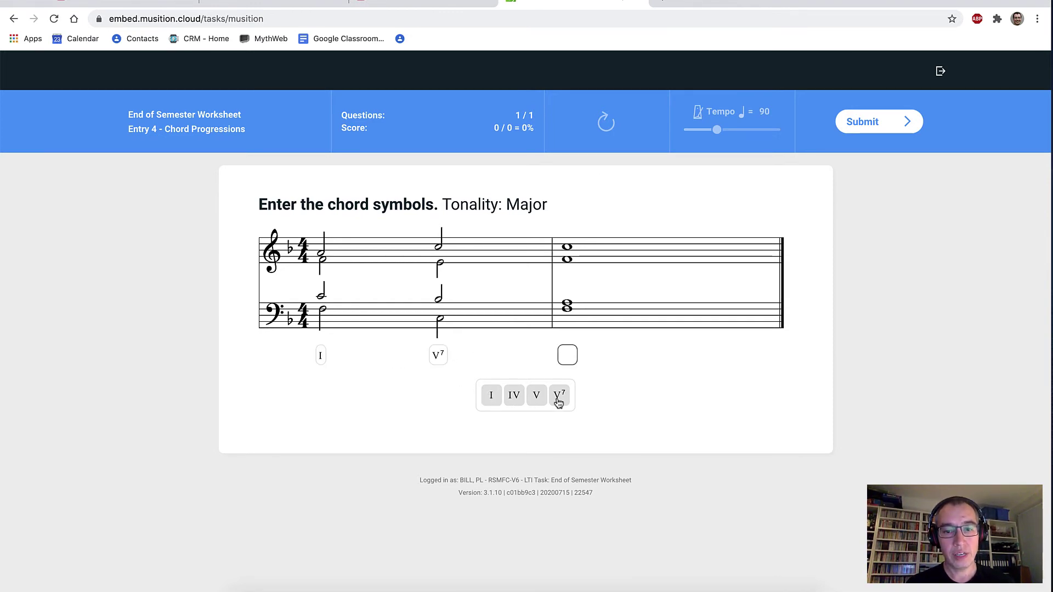
click(492, 403)
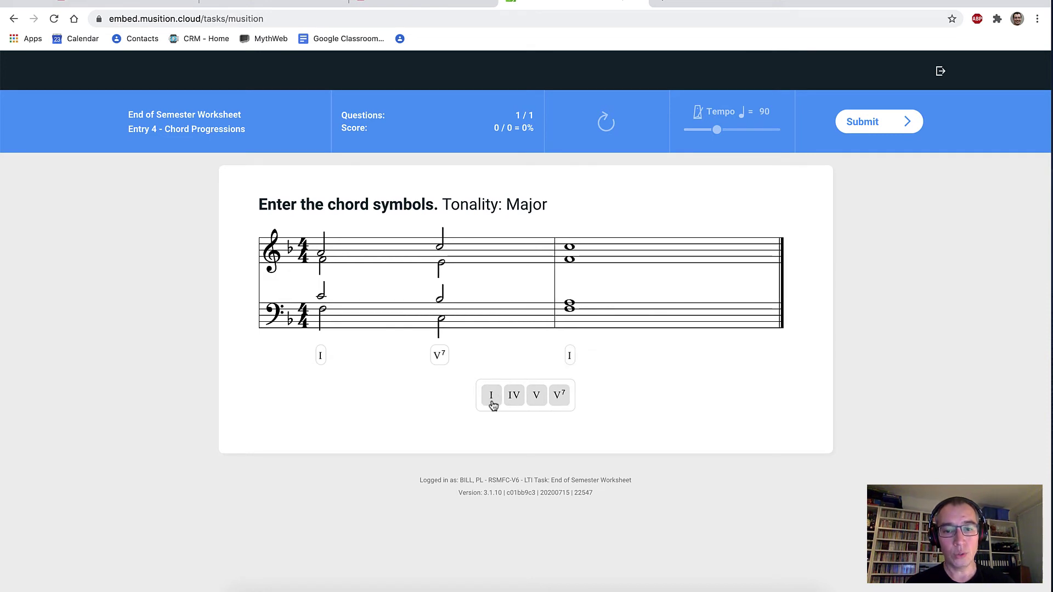
click(861, 128)
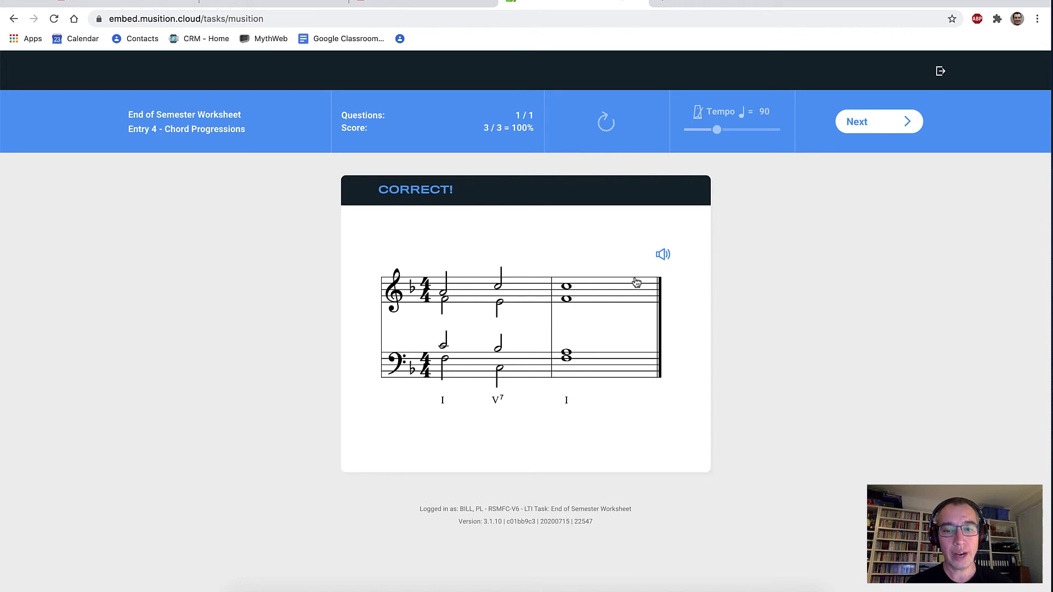
click(532, 299)
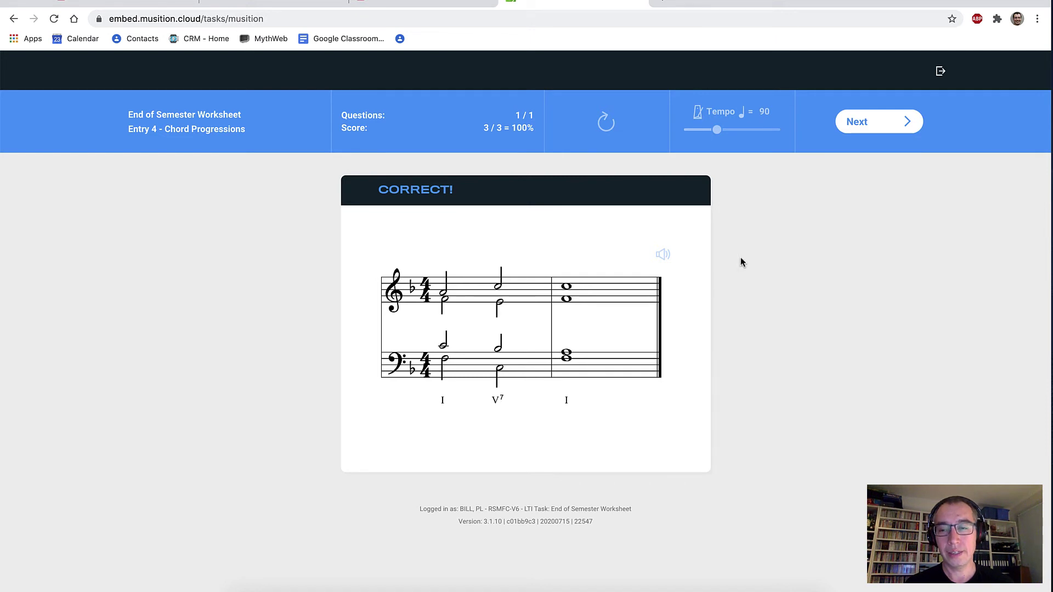
click(859, 125)
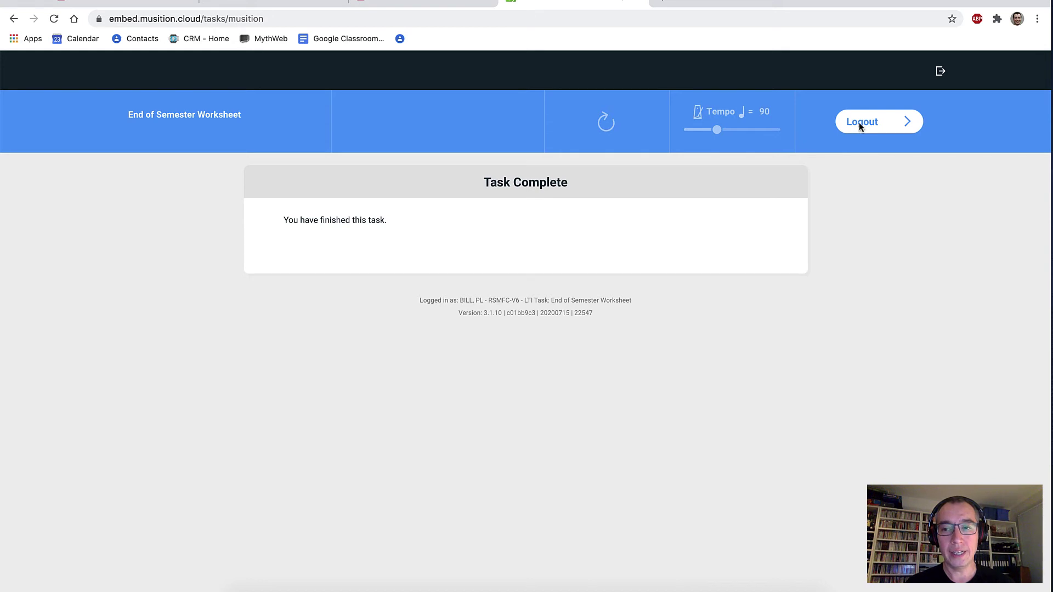
Log out of the completed Musition task, return to MusicFirst Classroom and log out of the student account.
click(859, 123)
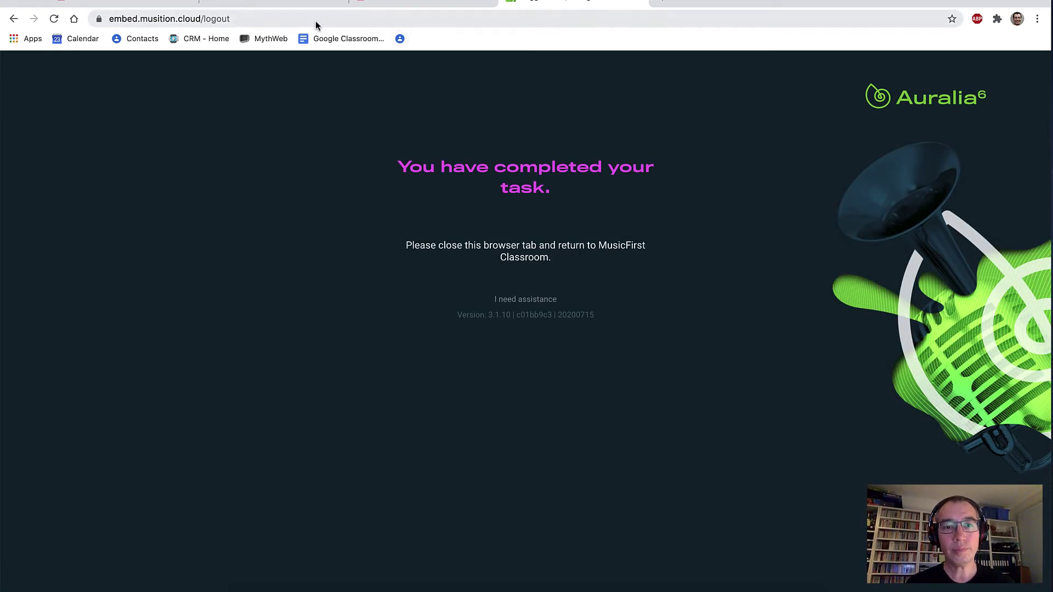
click(384, 8)
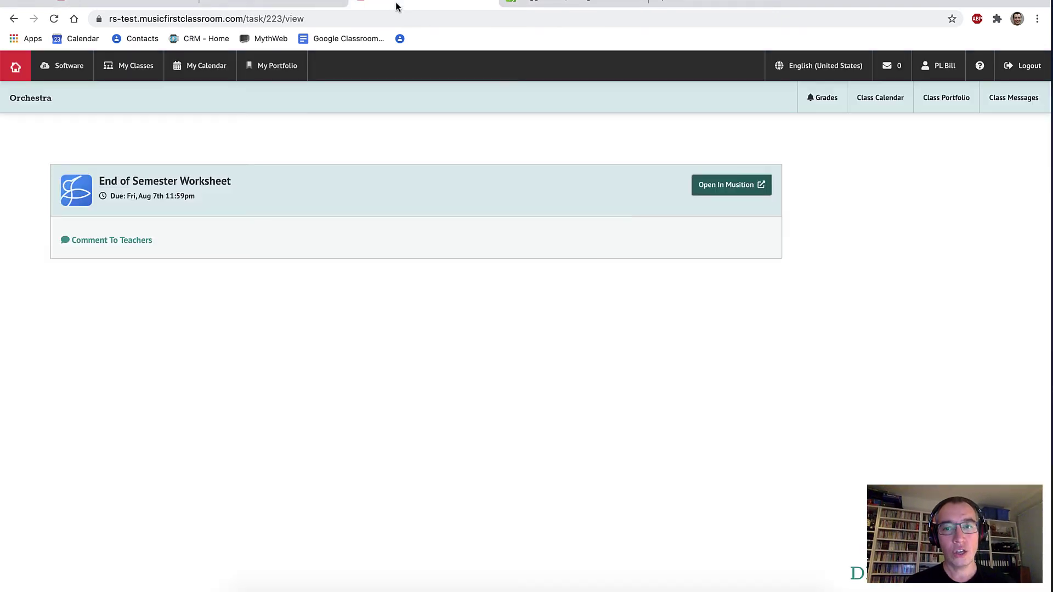
click(1023, 73)
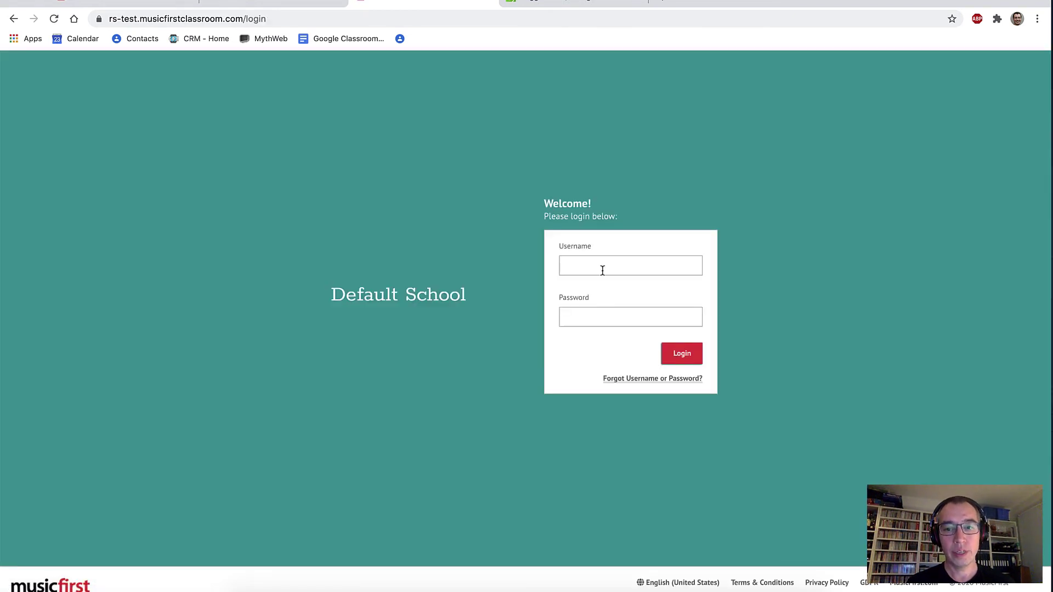
Log in with the teacher's username and password and open the Orchestra class's gradebook.
click(603, 270)
text(testteacher)
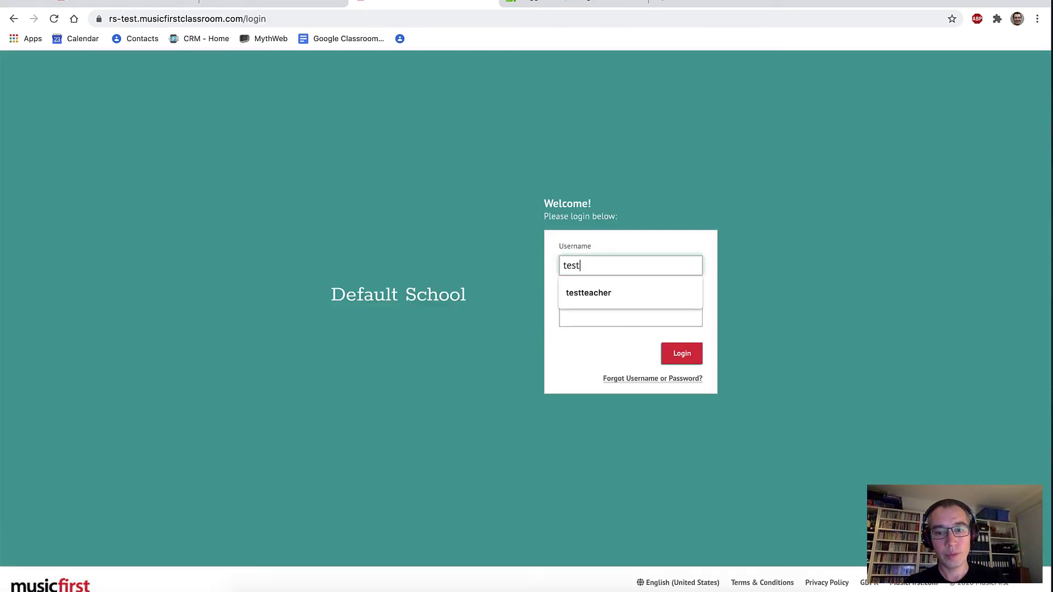
key(Tab)
text(•••••••••)
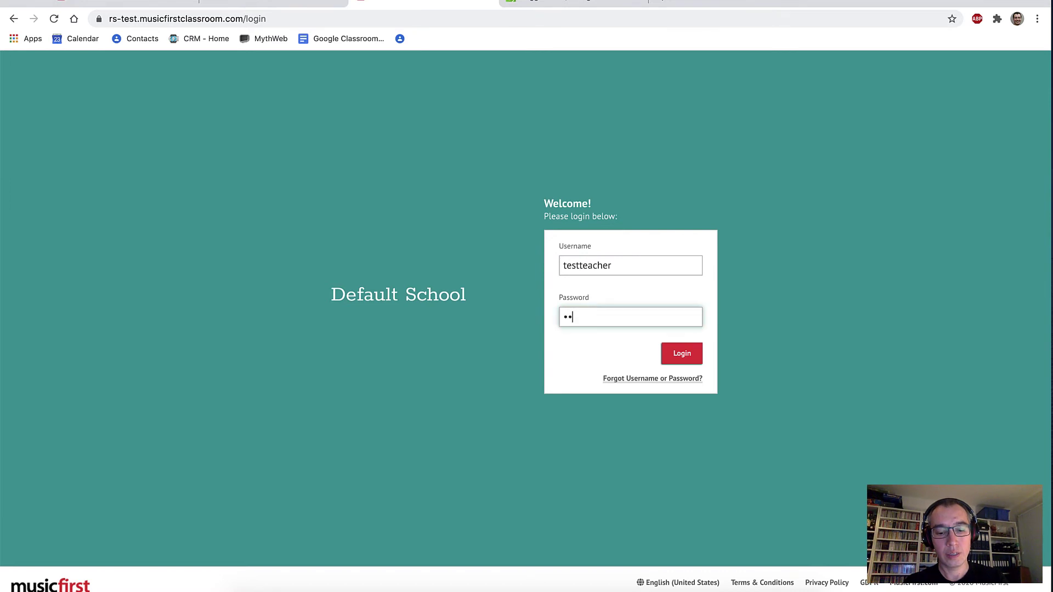
click(683, 356)
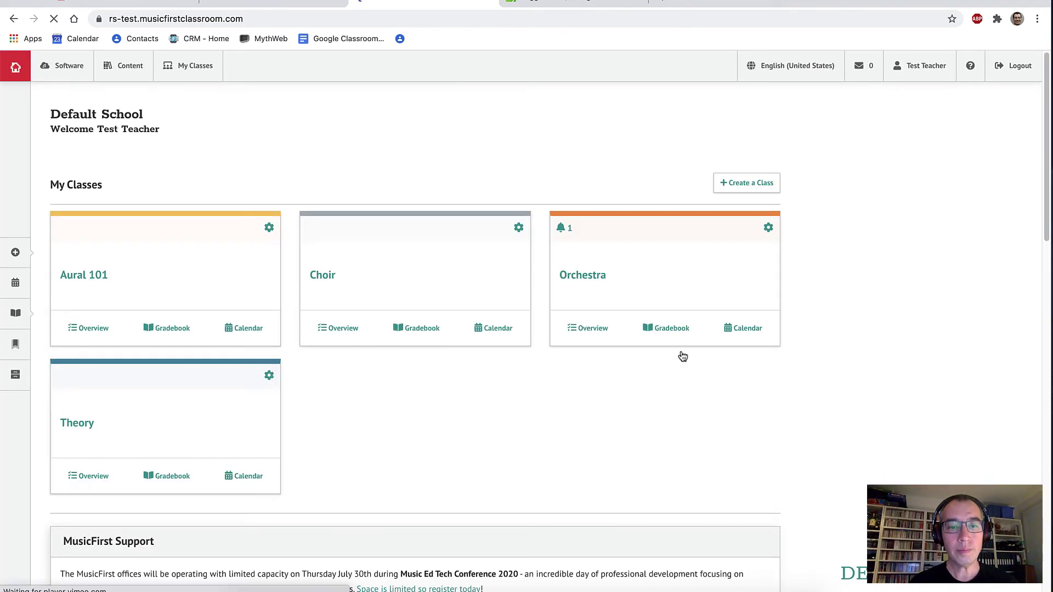
click(594, 286)
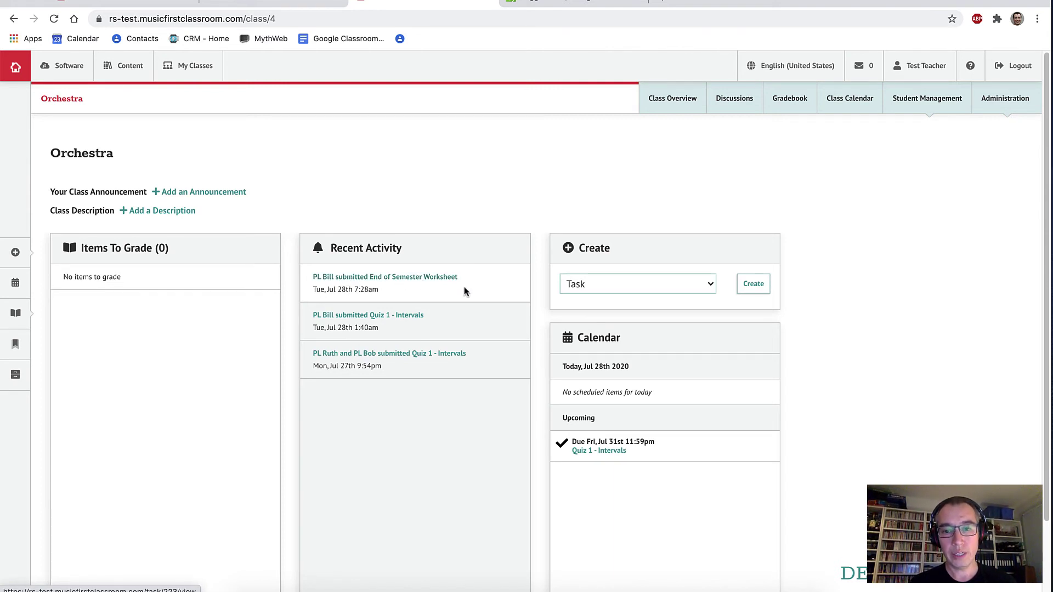
click(790, 108)
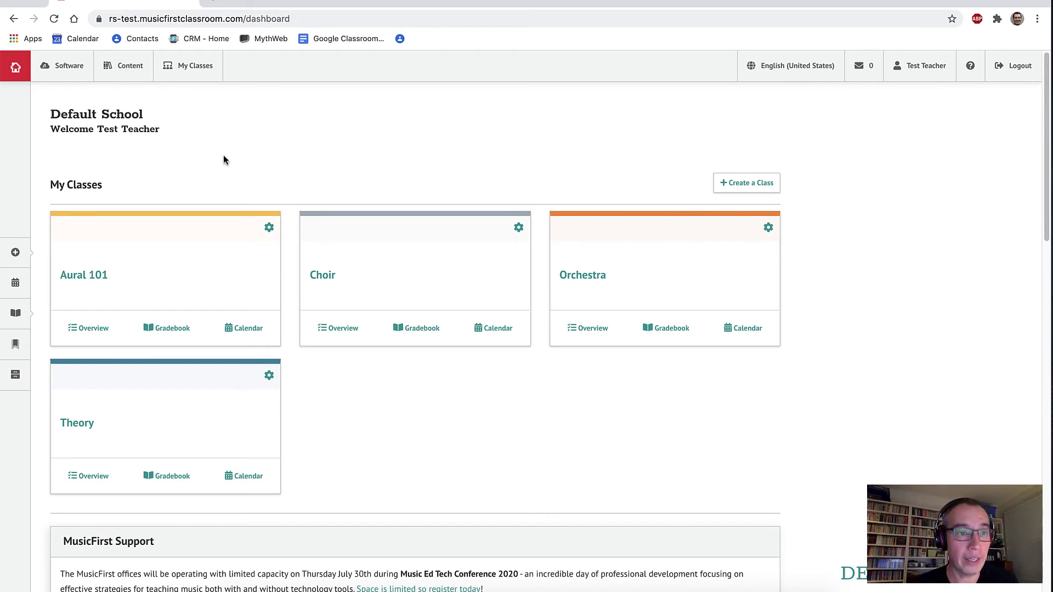
Launch Musition from MusicFirst Classroom and open the Rhythmic Subdivision topic in the Music First - Beginner syllabus.
click(60, 66)
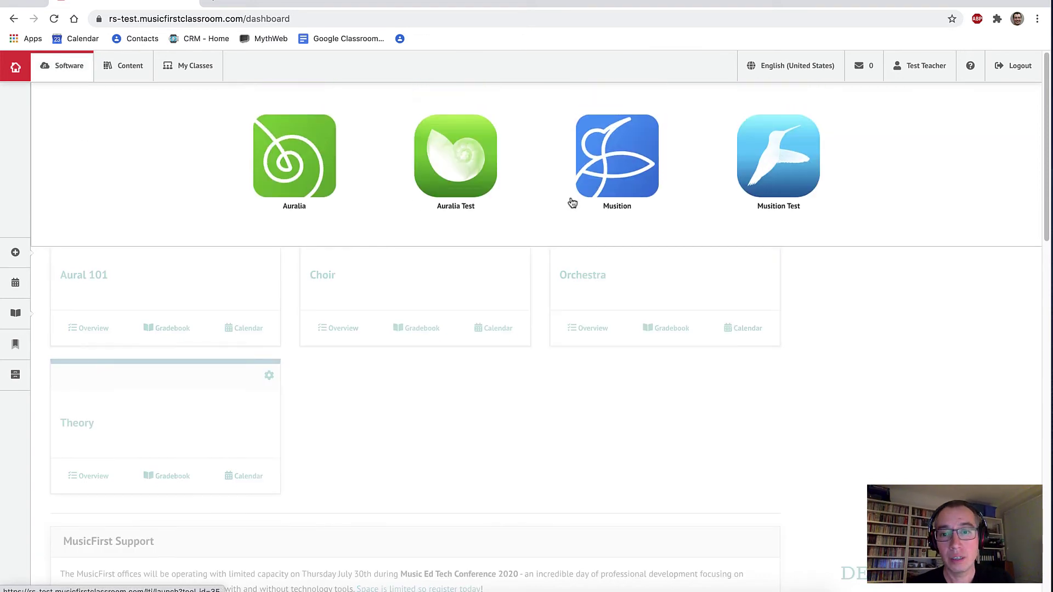
click(626, 160)
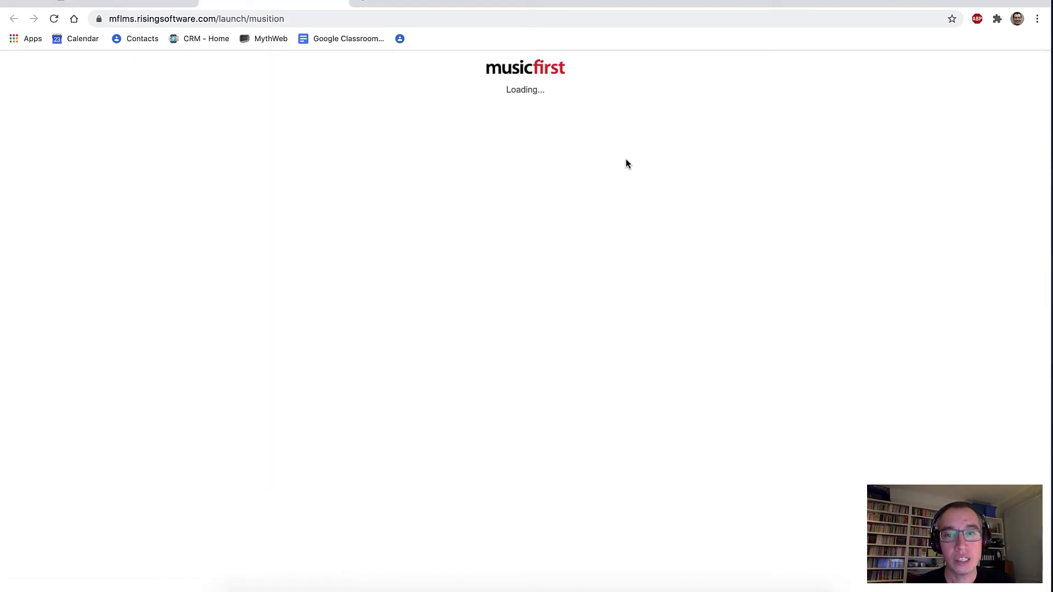
click(642, 198)
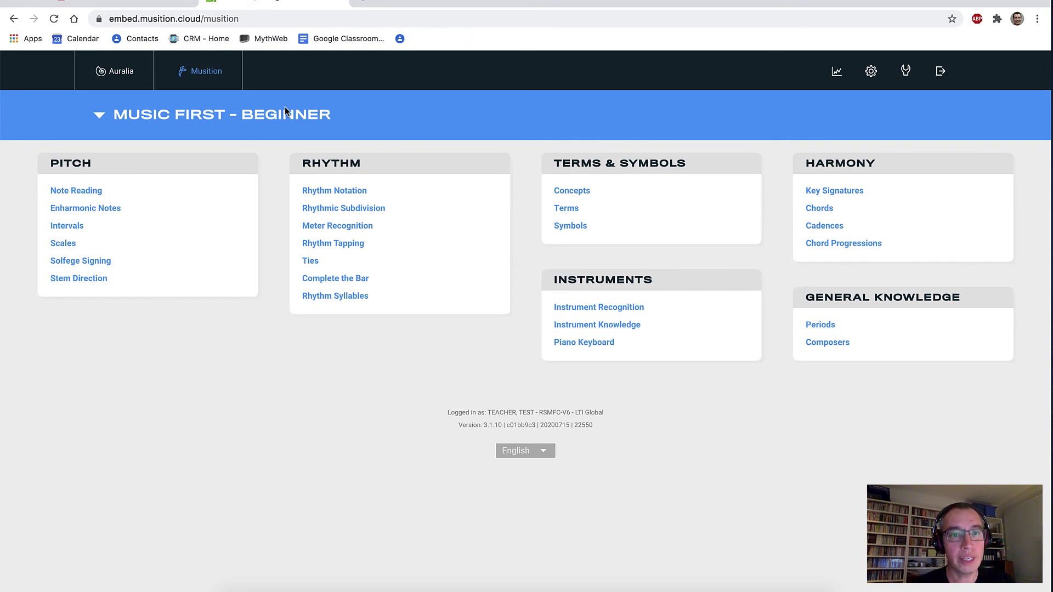
click(265, 116)
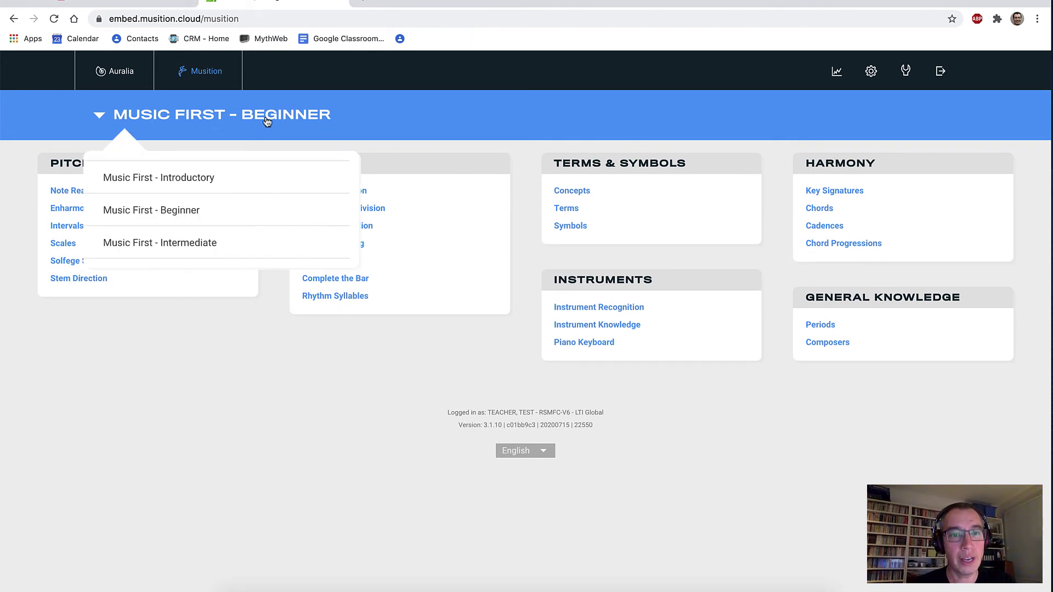
click(215, 211)
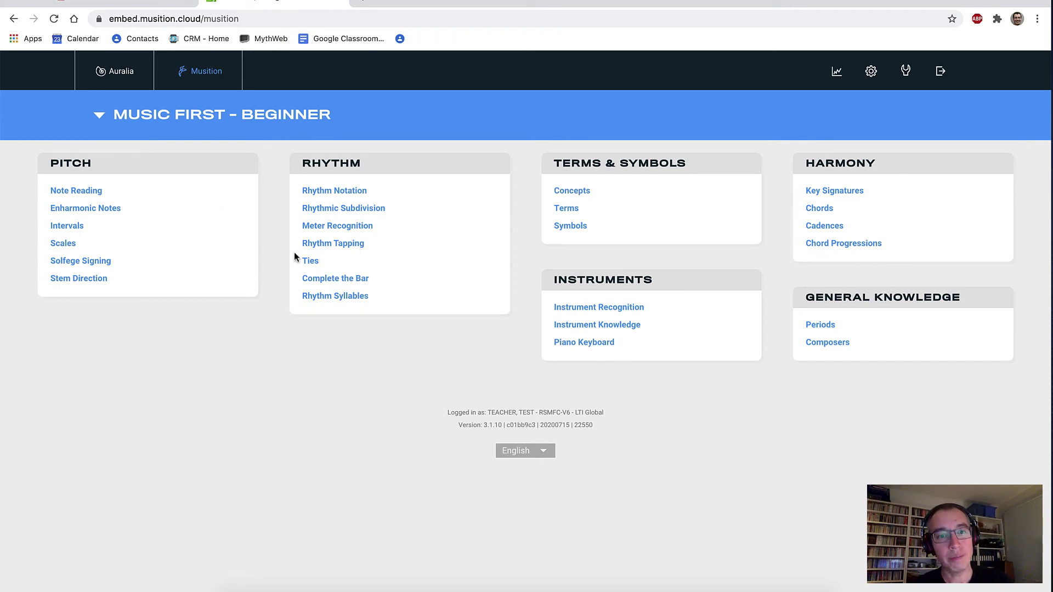
click(354, 211)
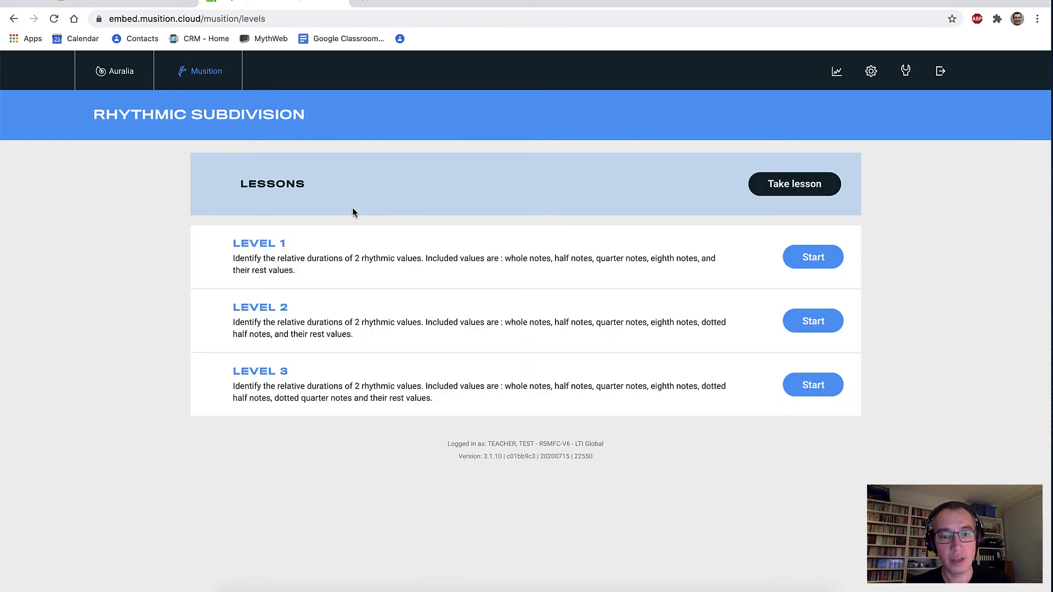
Start Level 1 of Rhythmic Subdivision and submit 2 eighth notes for the quarter rest and 1 eighth rest for the eighth note.
click(809, 258)
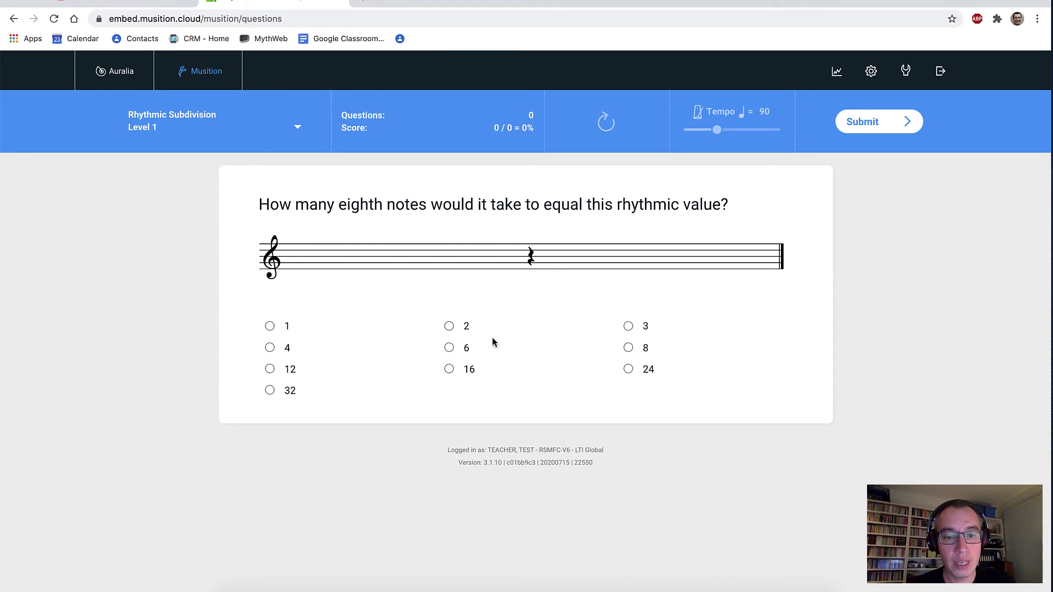
click(451, 326)
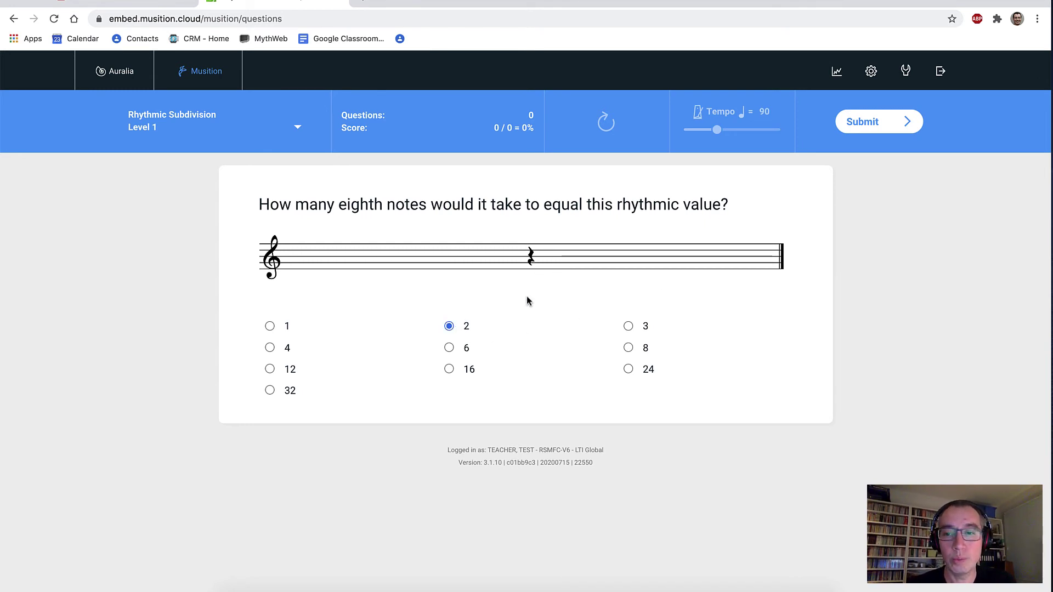
click(864, 120)
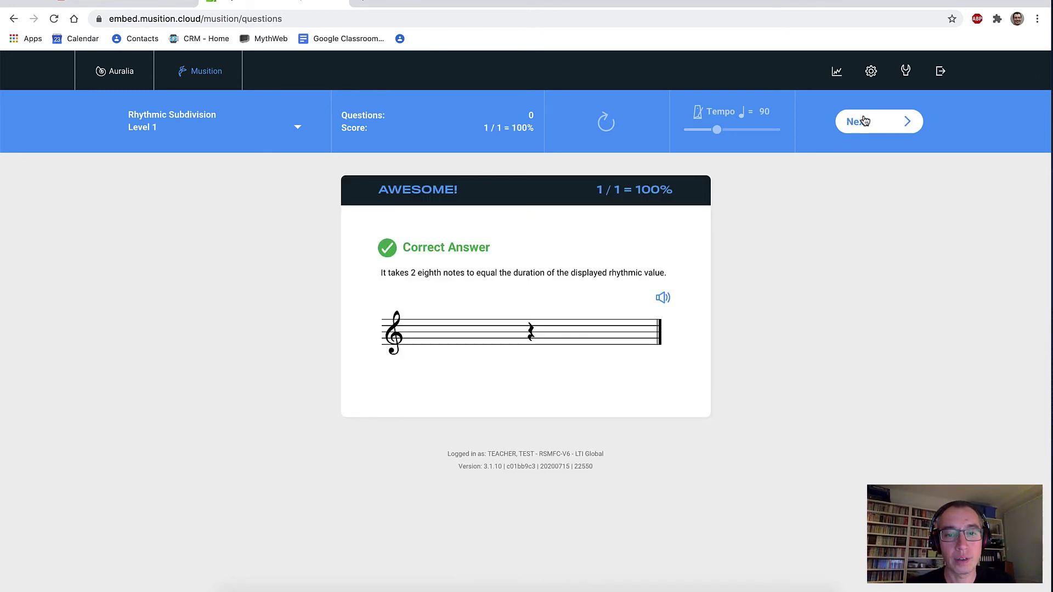
click(863, 121)
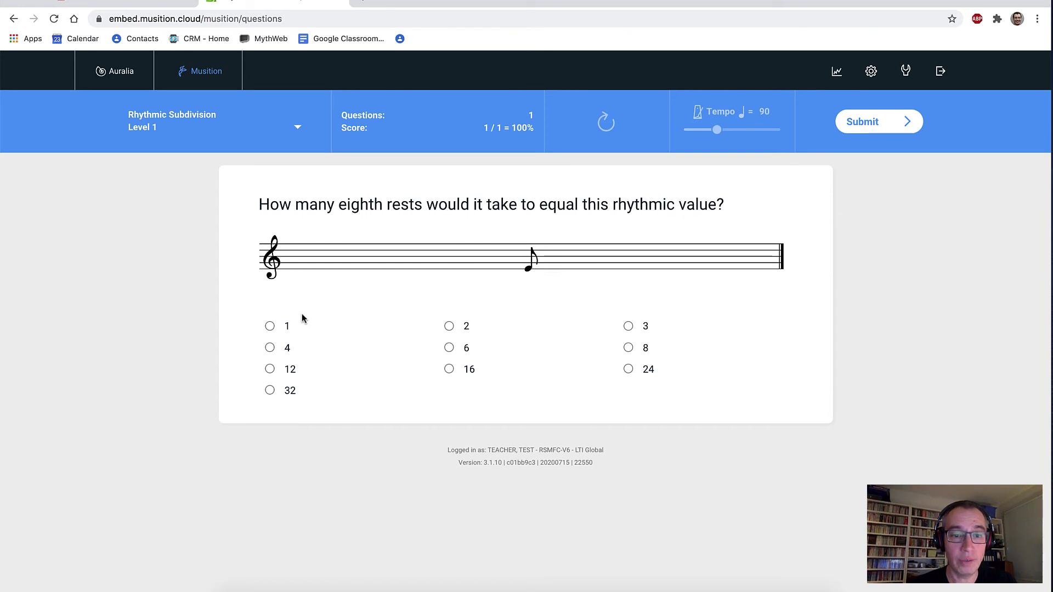
click(269, 326)
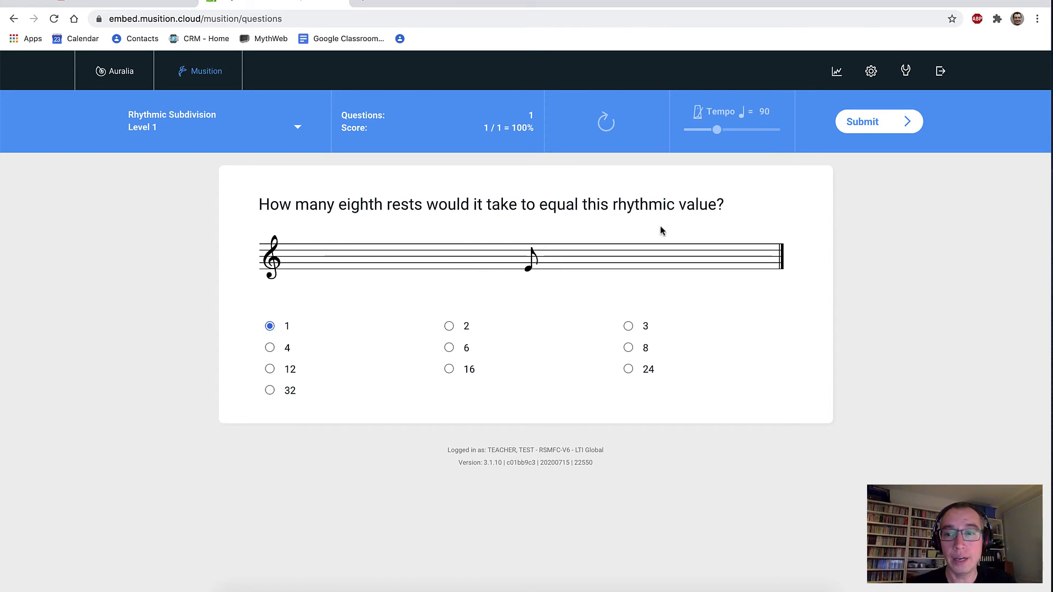
click(860, 131)
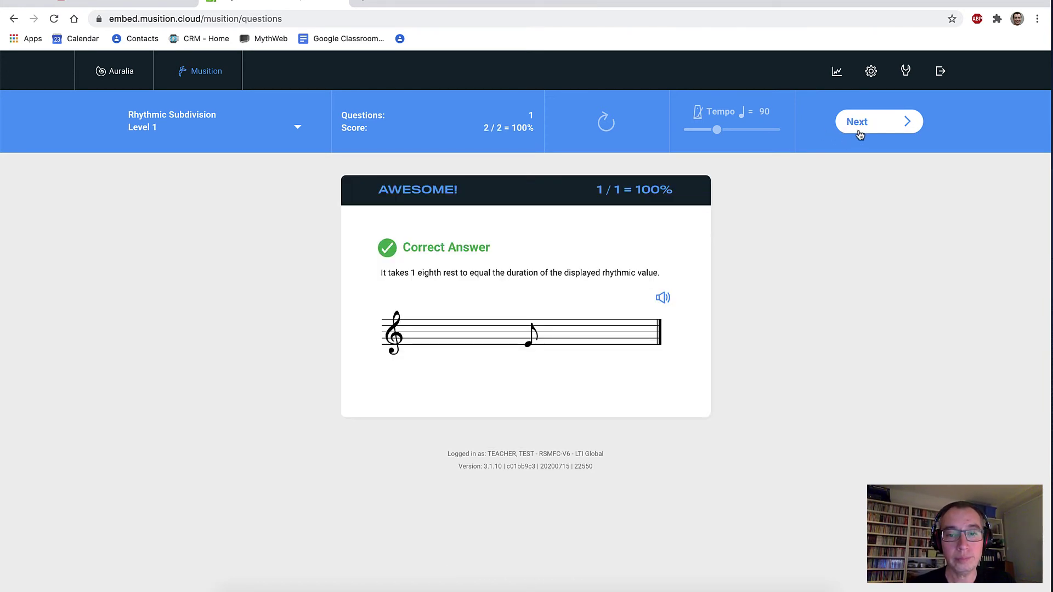
click(860, 134)
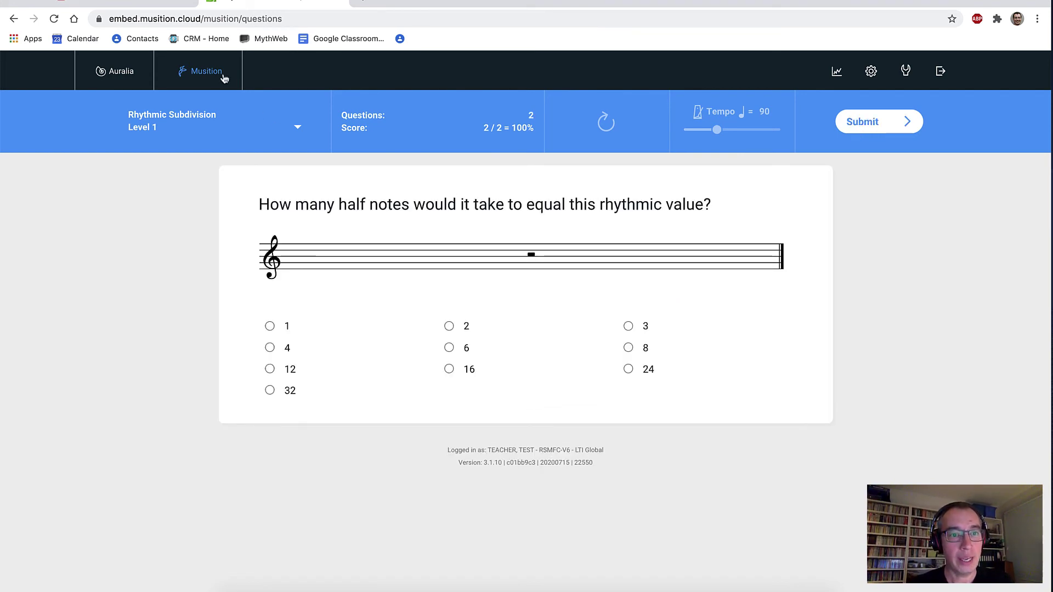
Start Level 1 of the Instrument Recognition topic and submit Piano as the instrument playing in the first question.
click(203, 74)
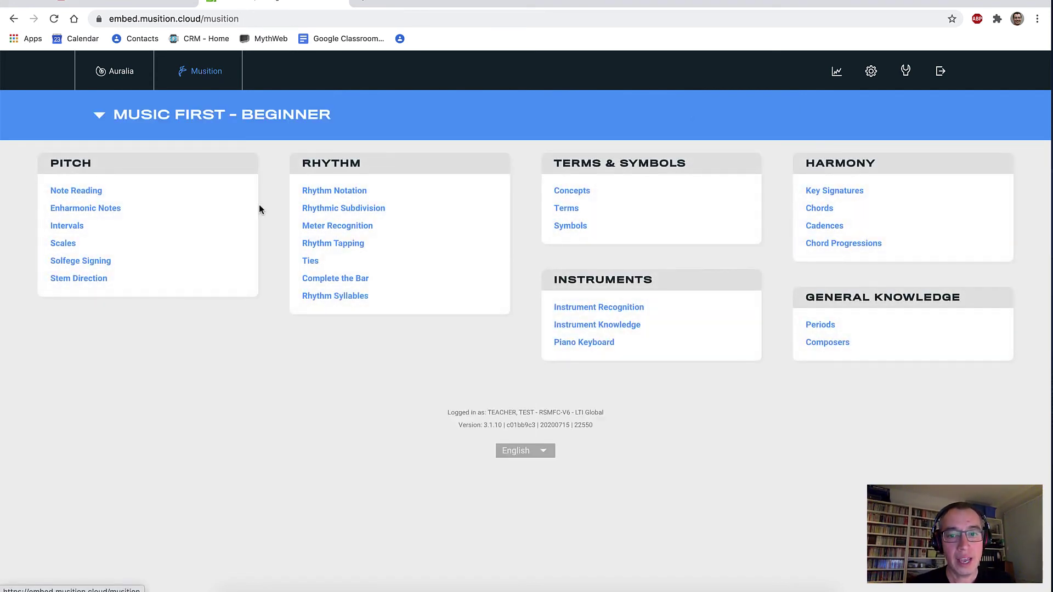
click(581, 310)
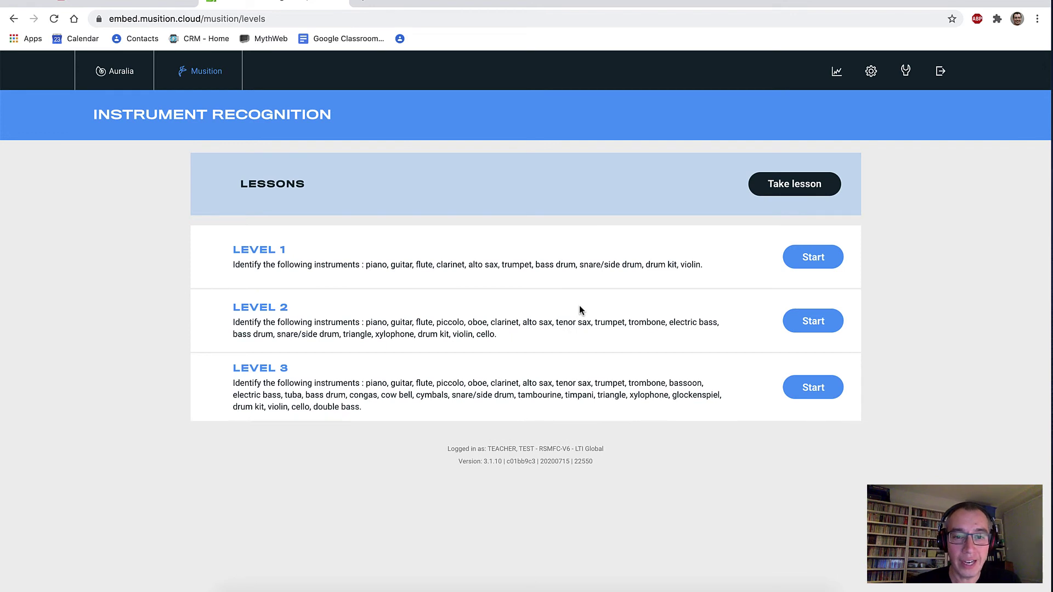
click(813, 258)
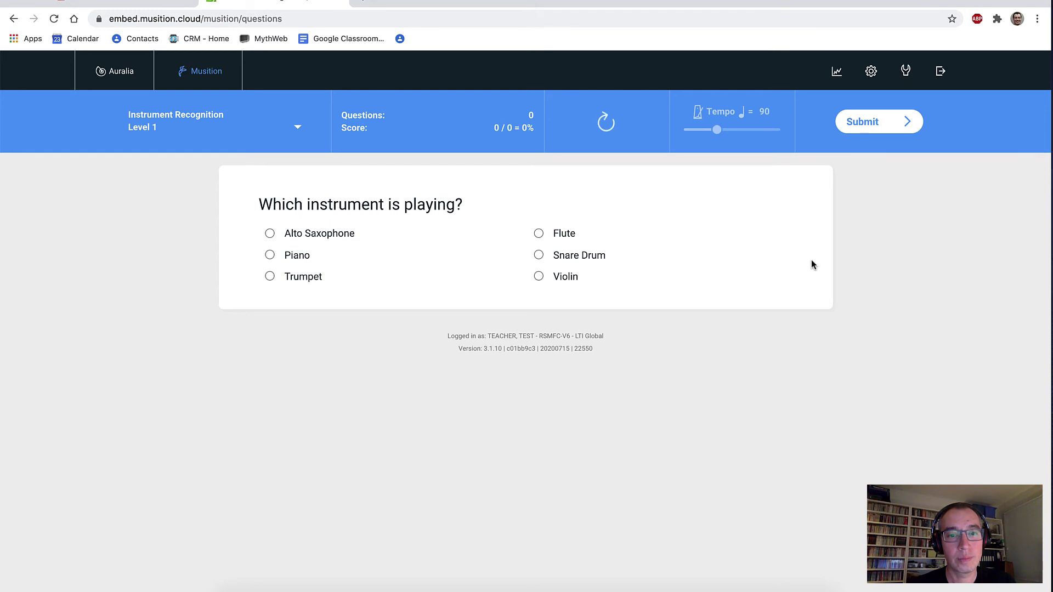
click(297, 258)
click(875, 123)
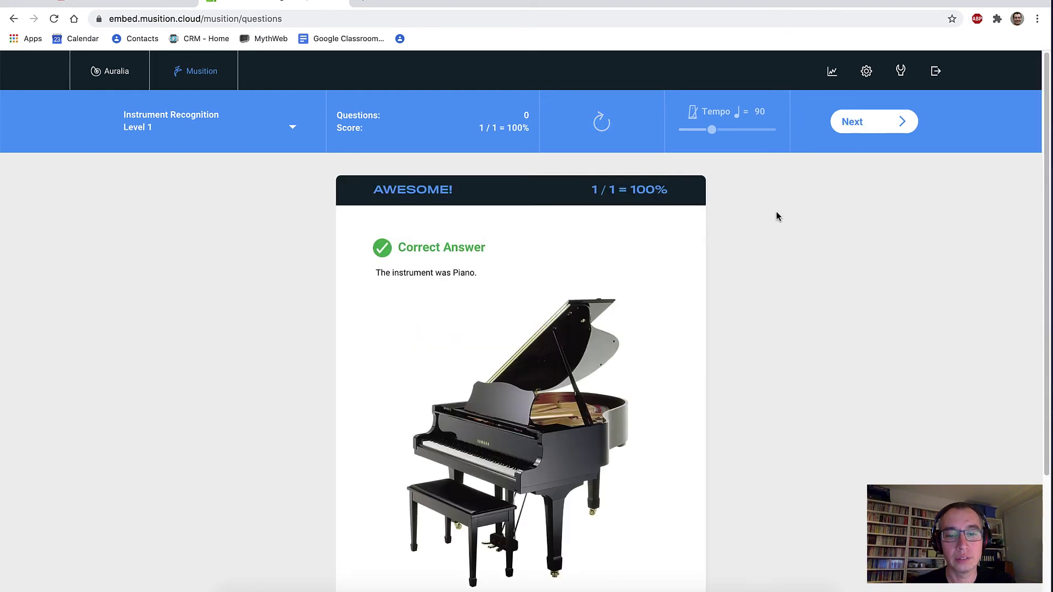
scroll(775, 212, down, 2)
scroll(776, 211, up, 2)
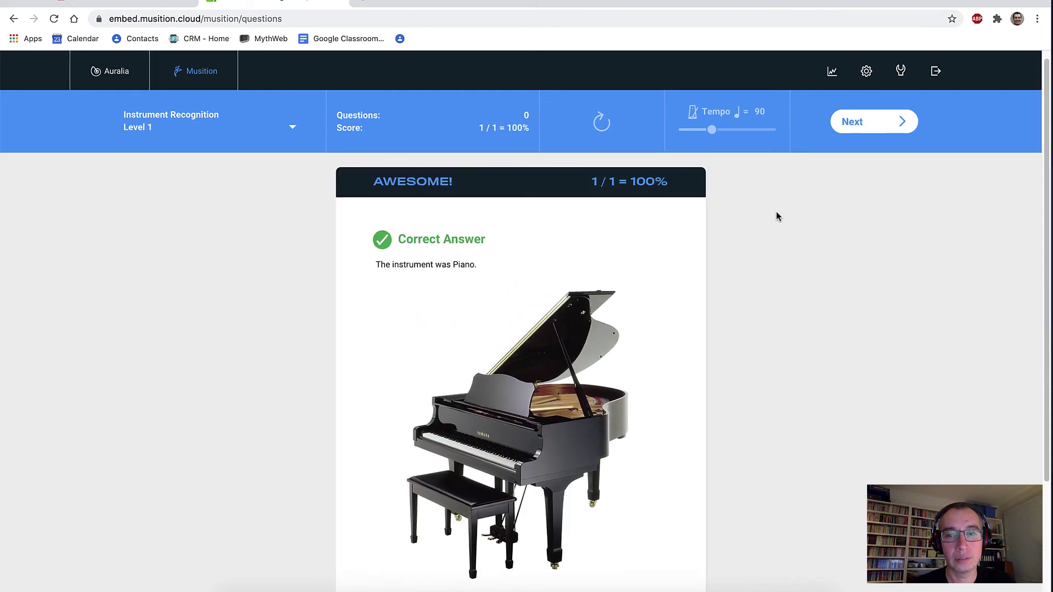
click(853, 132)
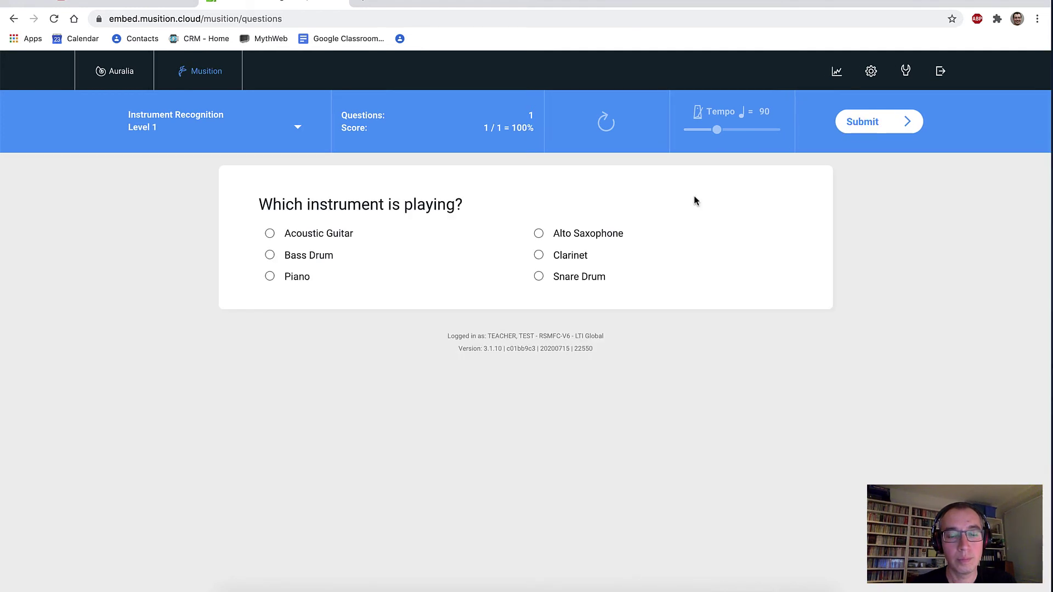
Submit Bass Drum and Acoustic Guitar as the answers to the second and third Instrument Recognition questions.
click(325, 256)
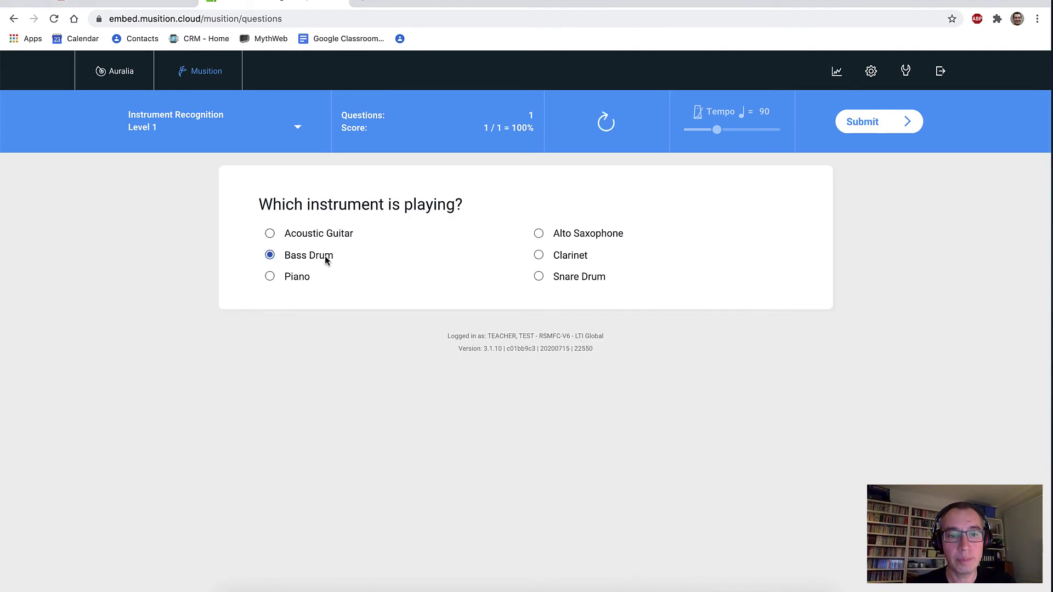
click(865, 132)
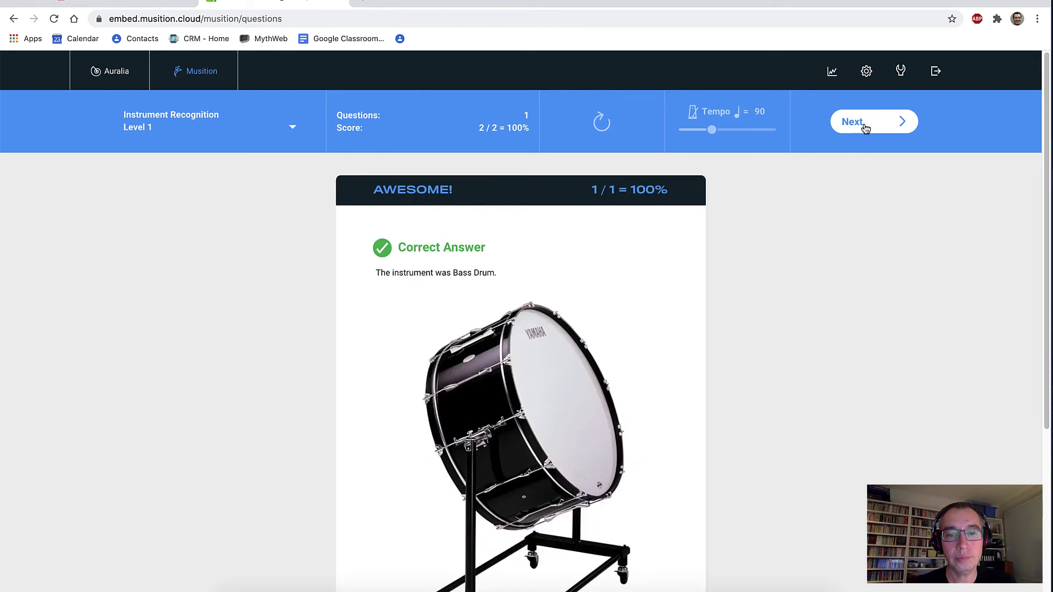
click(864, 130)
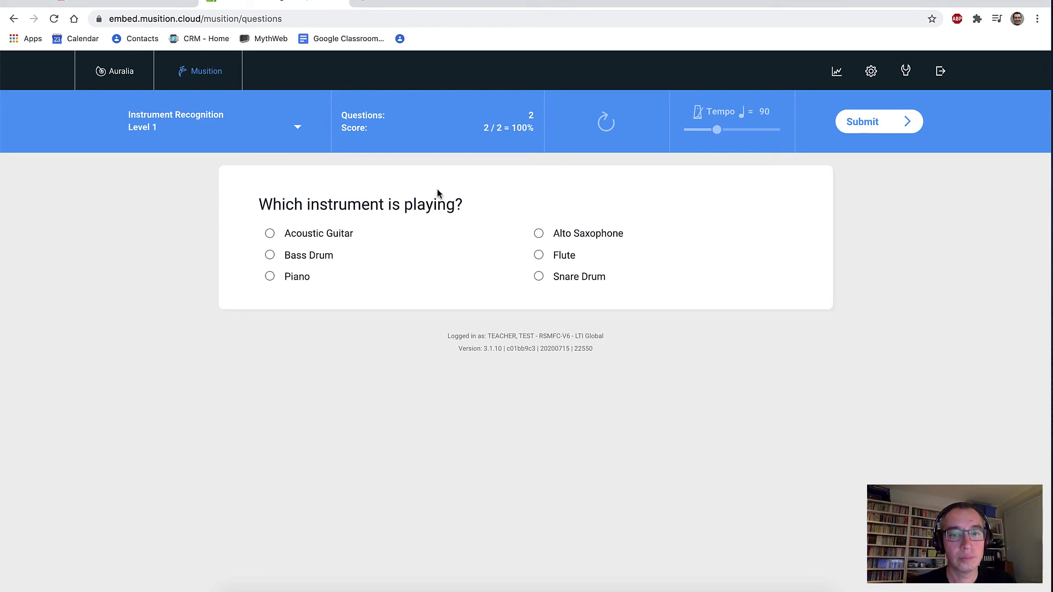
click(323, 237)
click(850, 128)
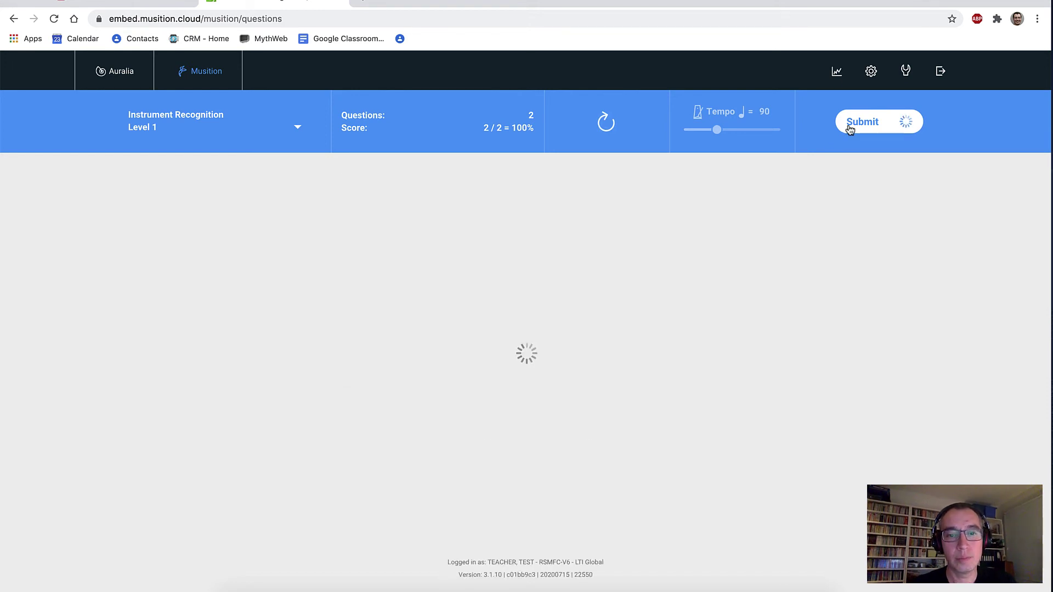
scroll(643, 328, down, 2)
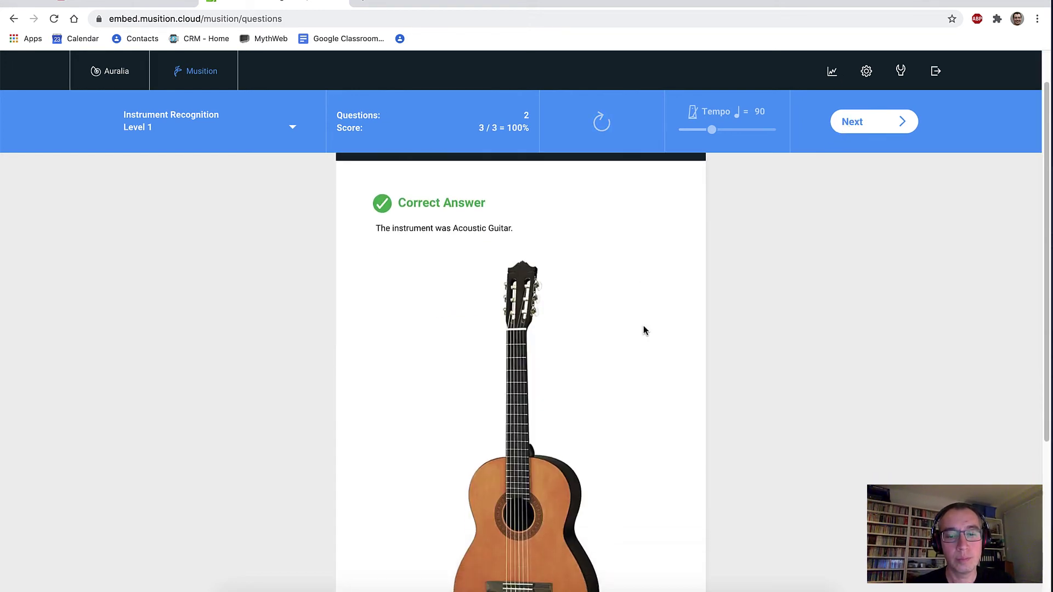
scroll(644, 328, down, 3)
scroll(643, 330, up, 3)
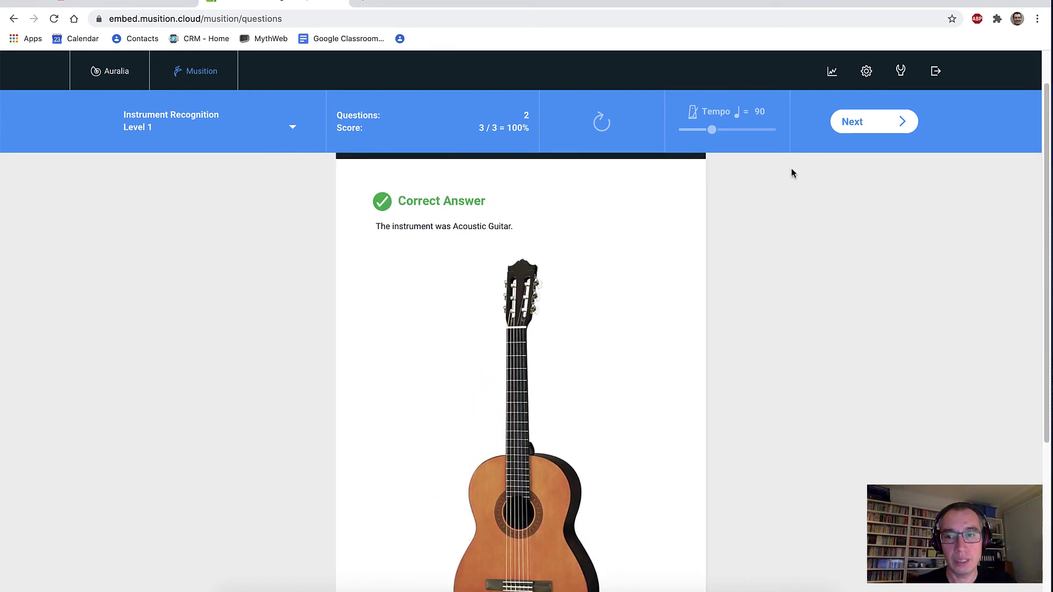
click(852, 123)
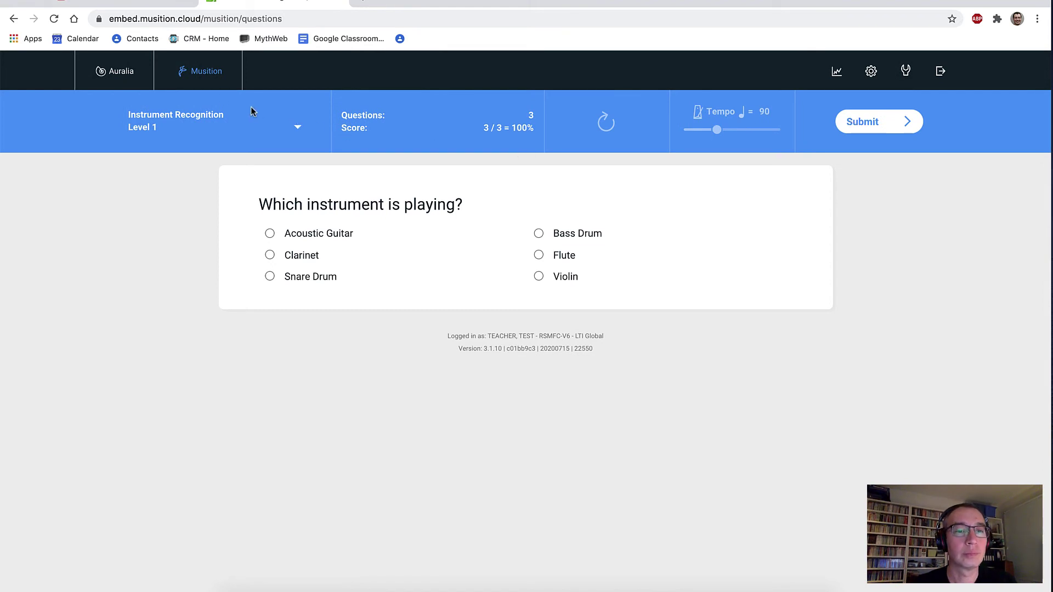
Start Level 1 of the Piano Keyboard topic and submit F as the name of the marked key.
click(203, 73)
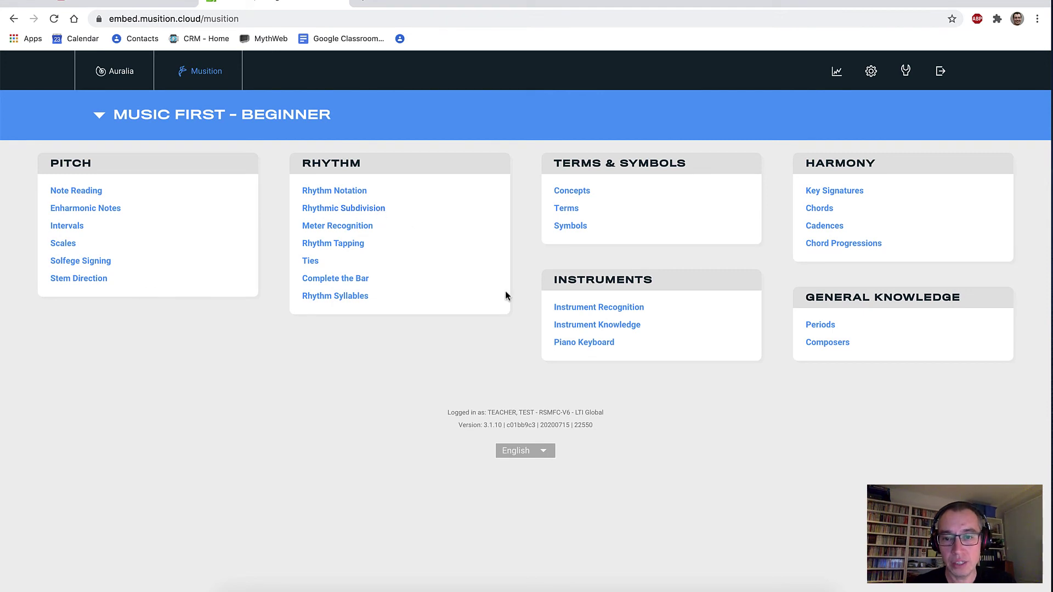
click(571, 346)
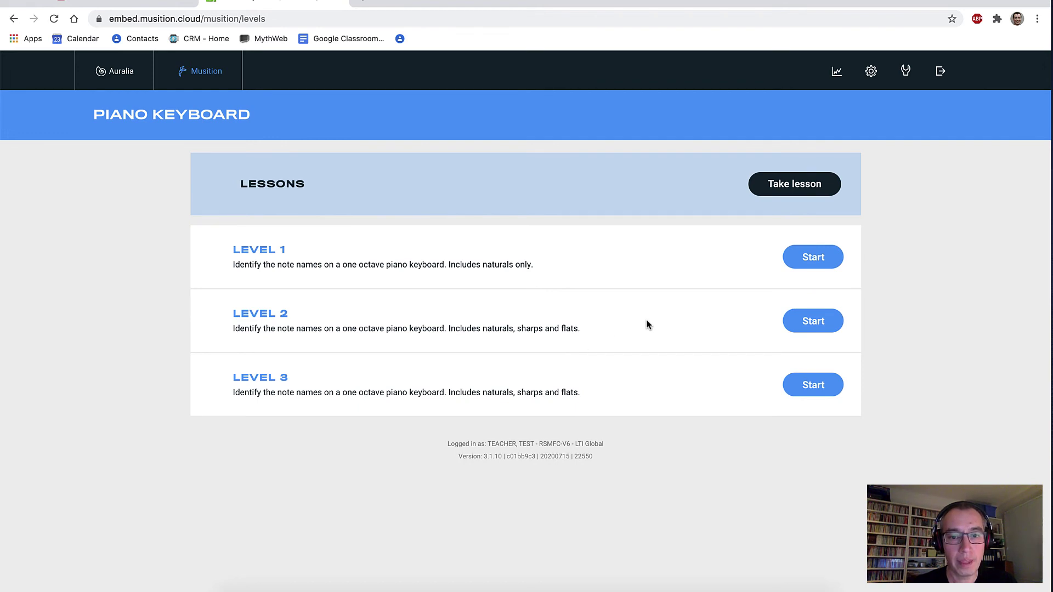
click(805, 266)
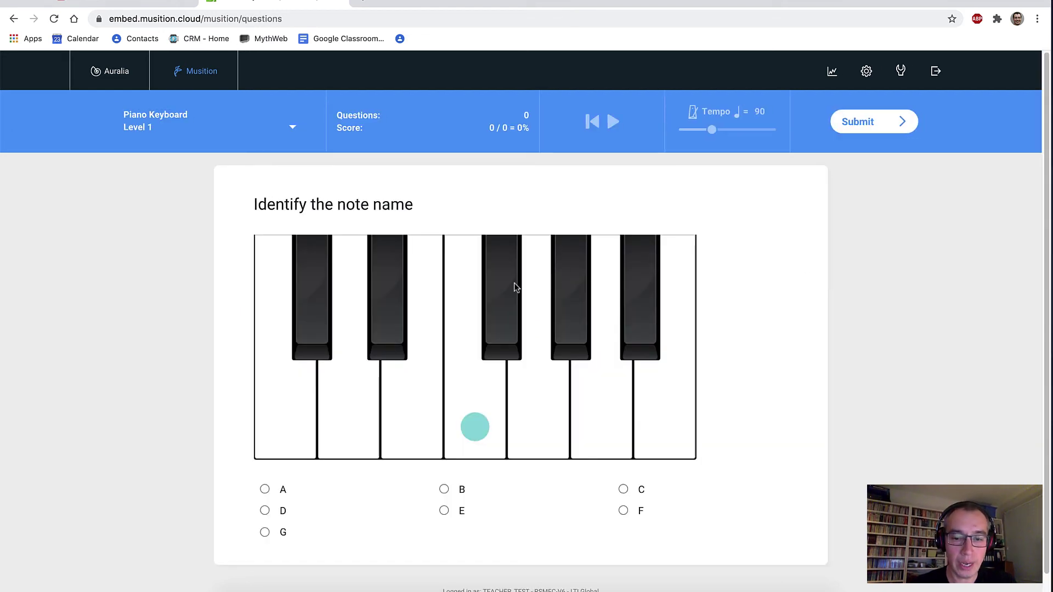
click(623, 511)
click(849, 129)
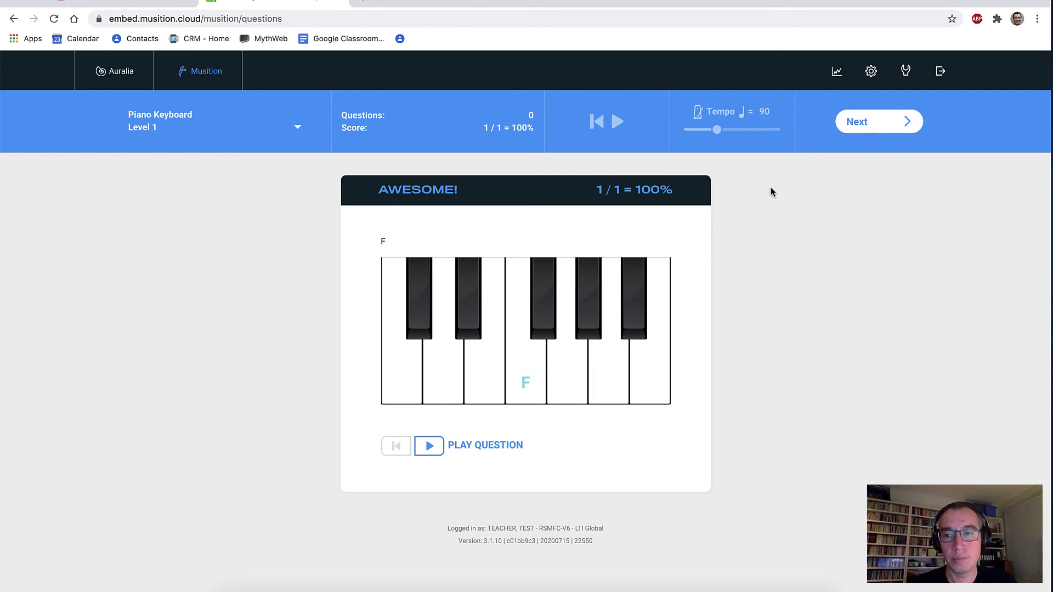
click(858, 123)
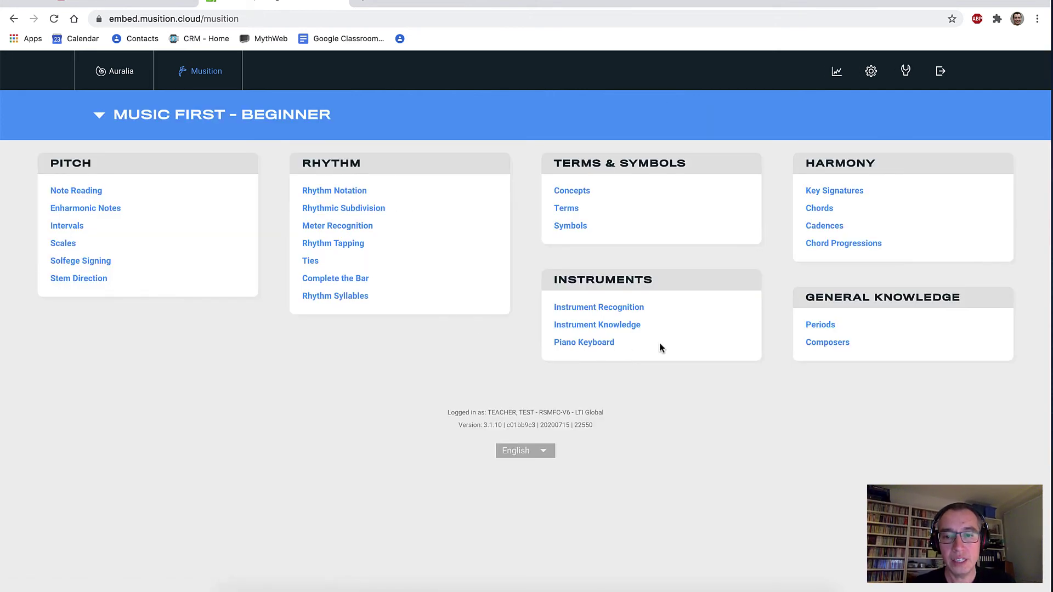
Start Level 2 of the Key Signatures topic and submit Bb Major for the two-flat bass clef signature.
click(833, 192)
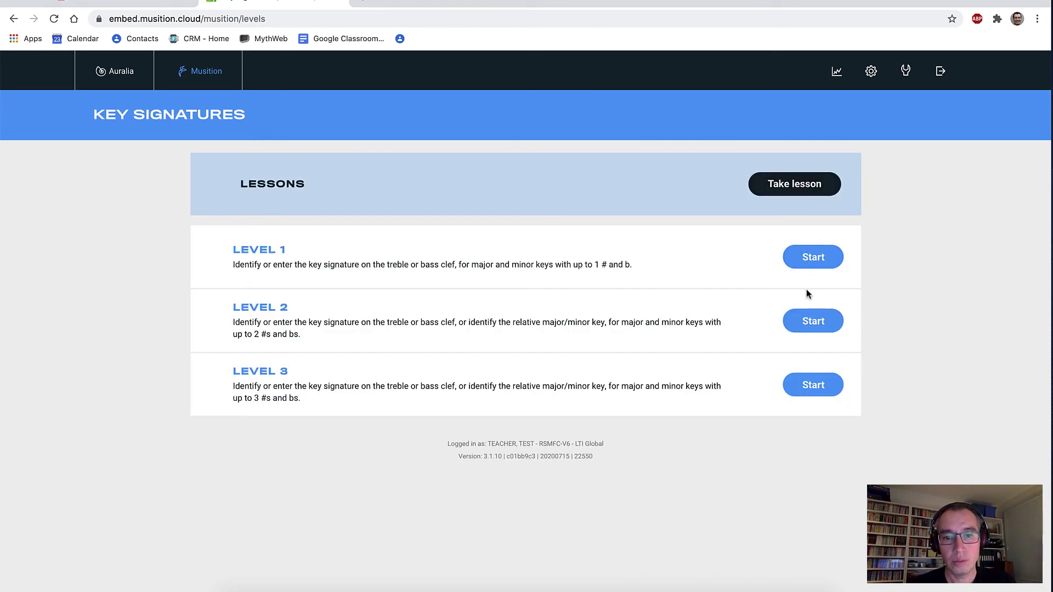
click(805, 325)
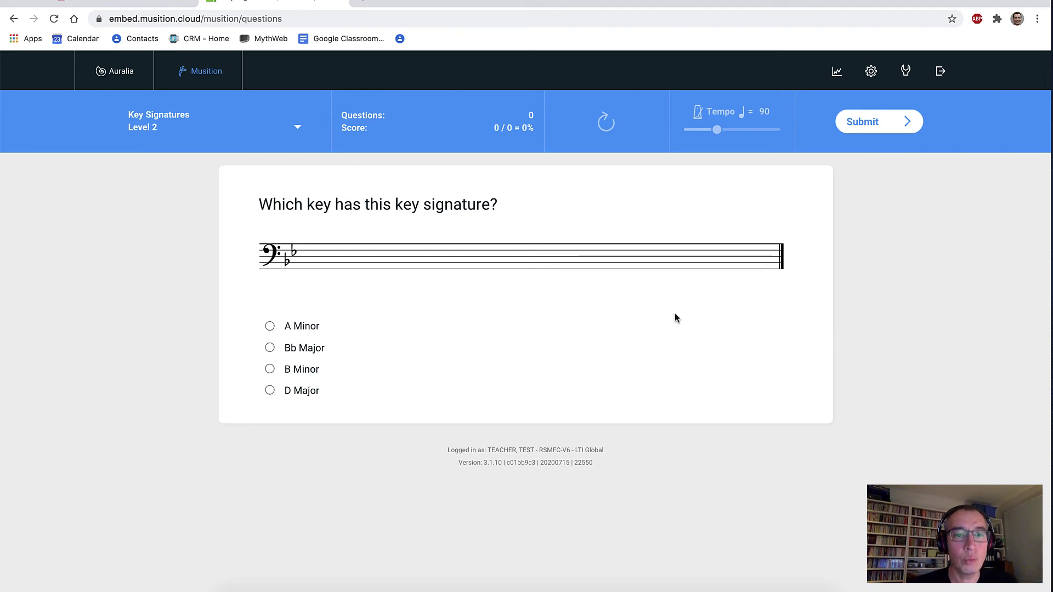
click(311, 351)
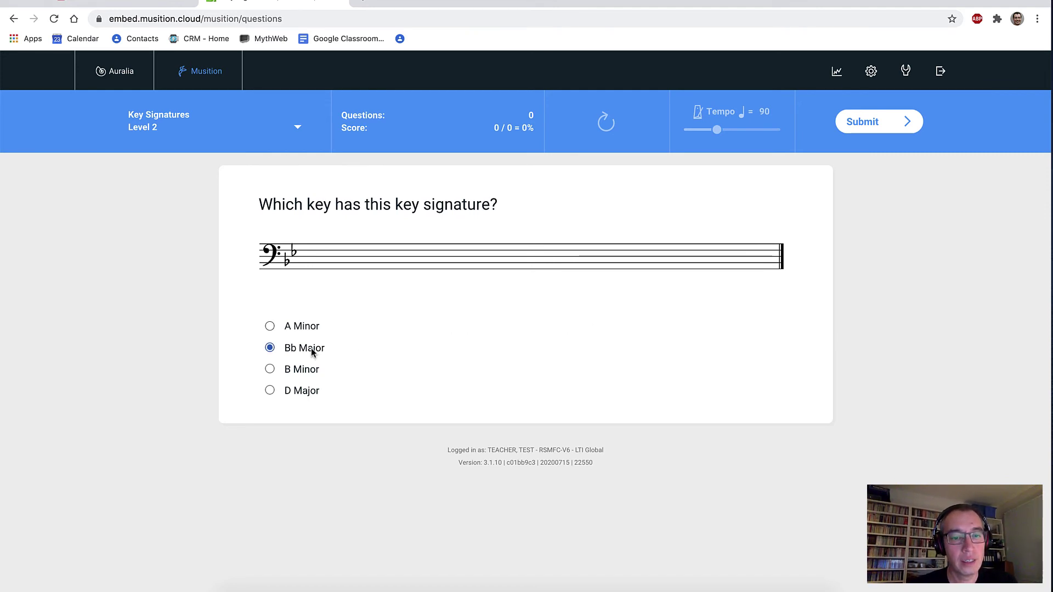
click(861, 122)
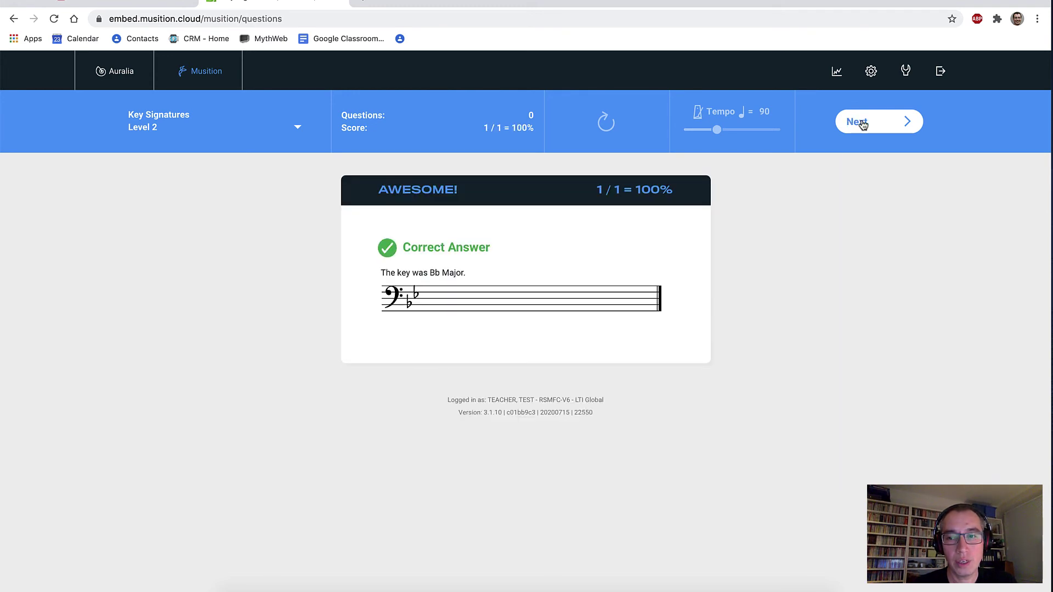
click(862, 123)
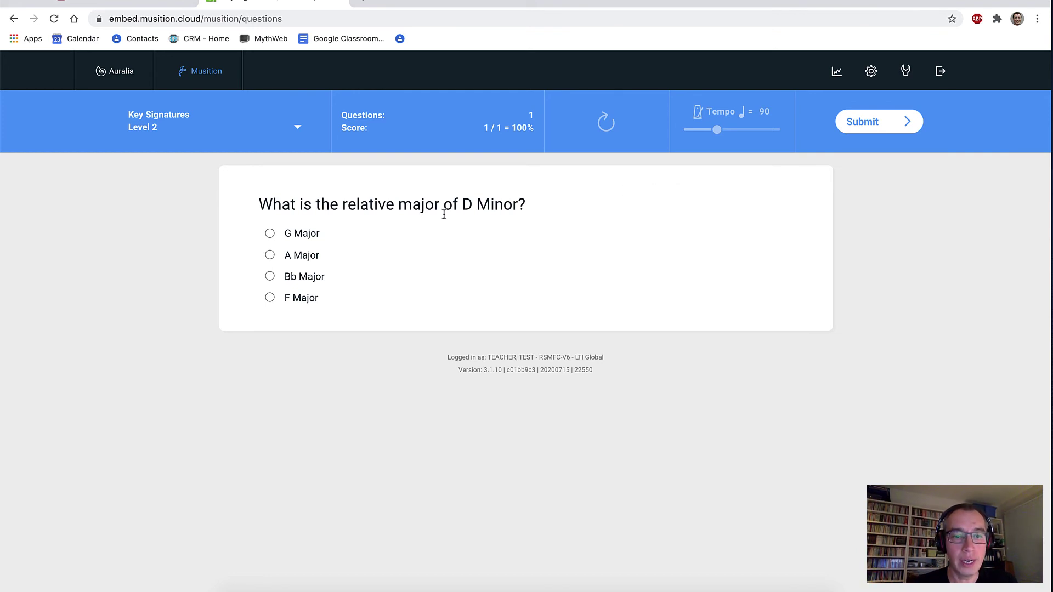
Submit F Major as the relative major of D Minor and C Major as that of A Minor, and continue to the following question.
click(306, 298)
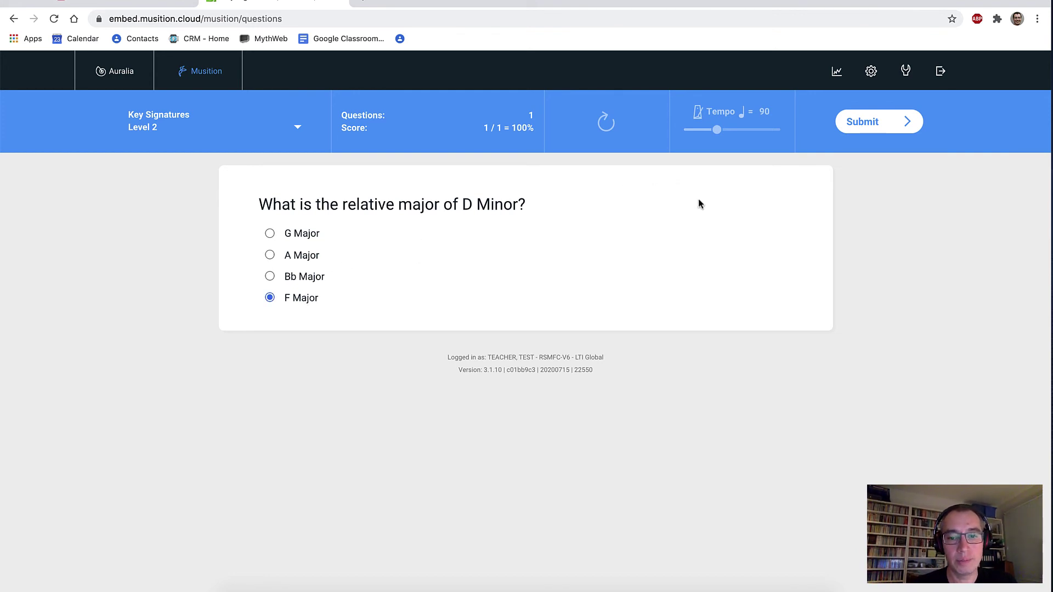
click(884, 126)
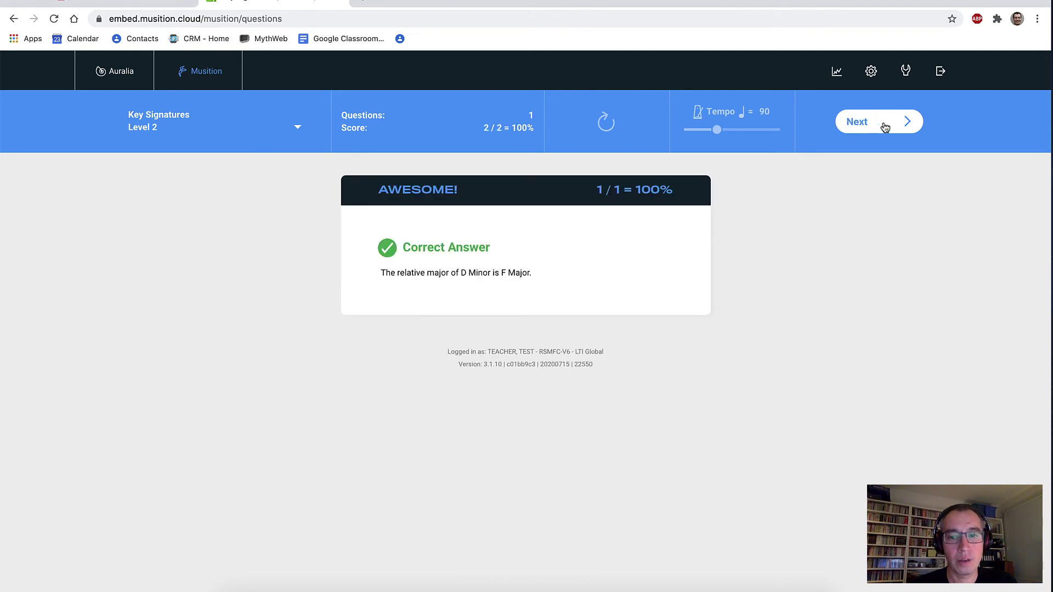
click(885, 127)
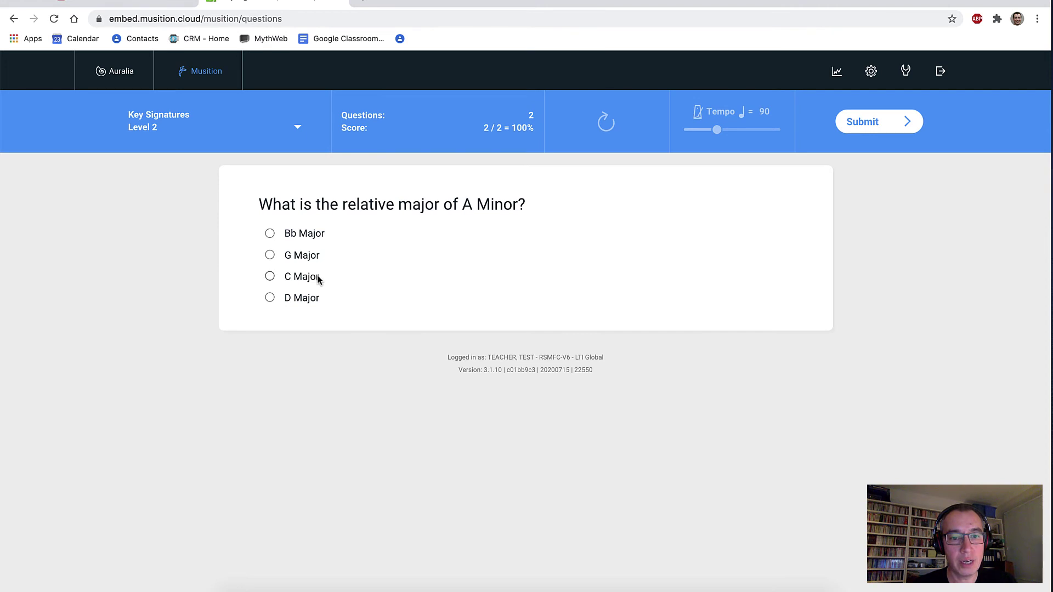
click(873, 128)
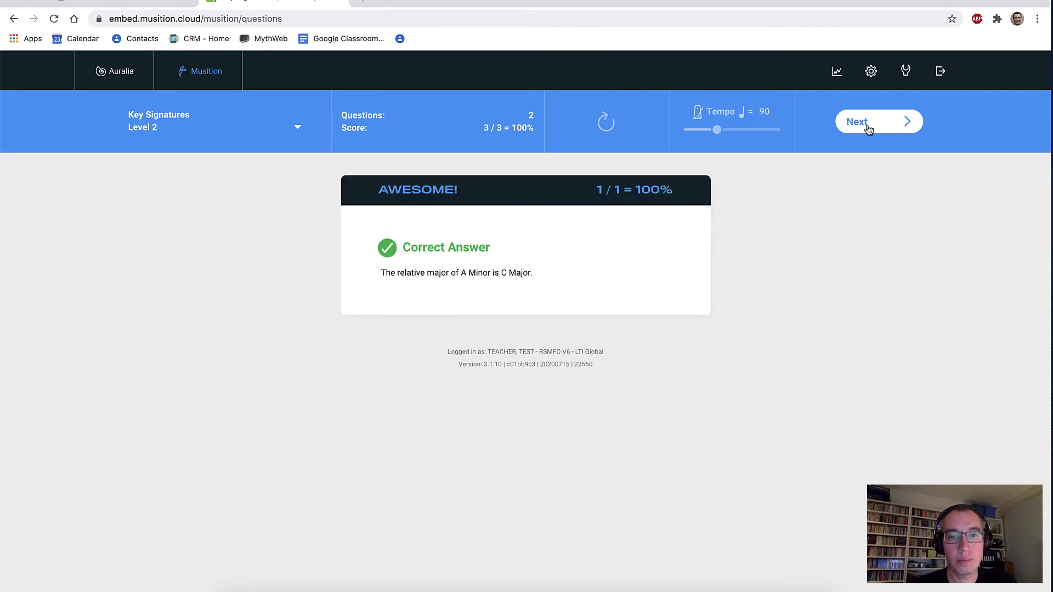
click(868, 129)
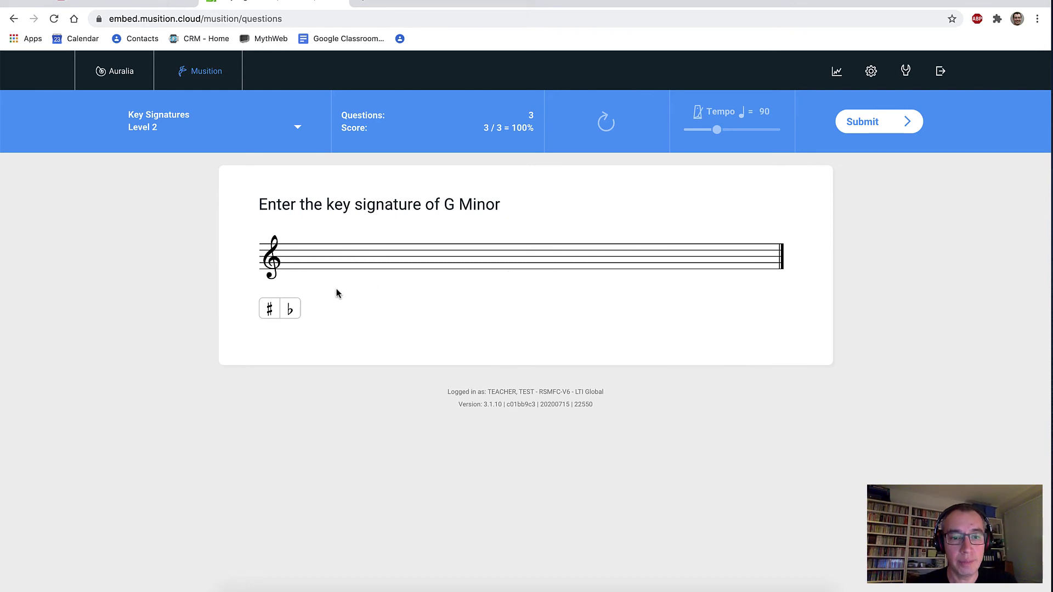
Submit a single B flat as the key signature of G Minor, decline another try, and review the correct answer.
click(294, 311)
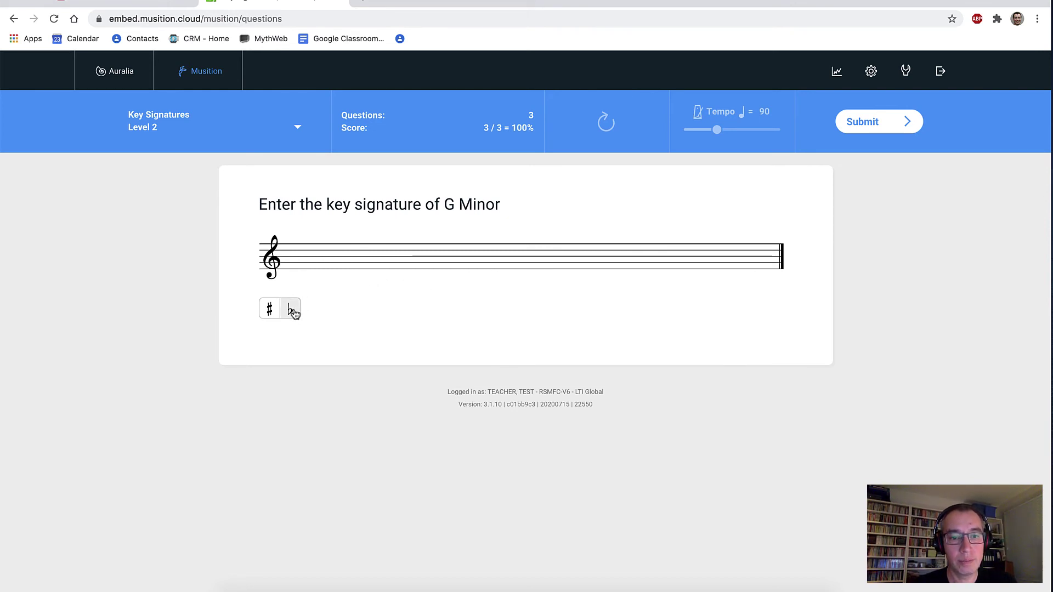
click(301, 263)
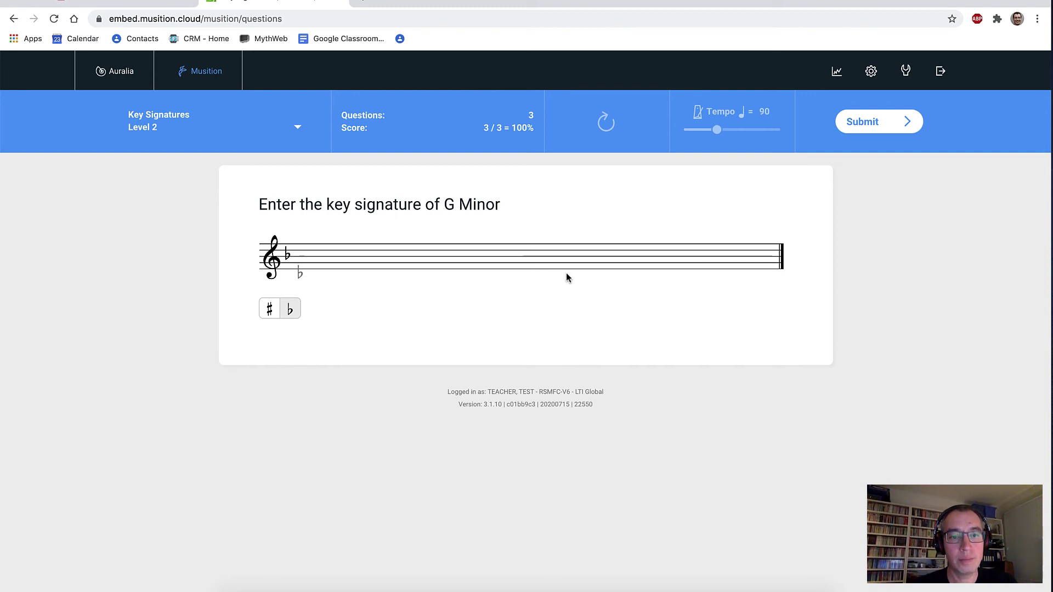
click(863, 130)
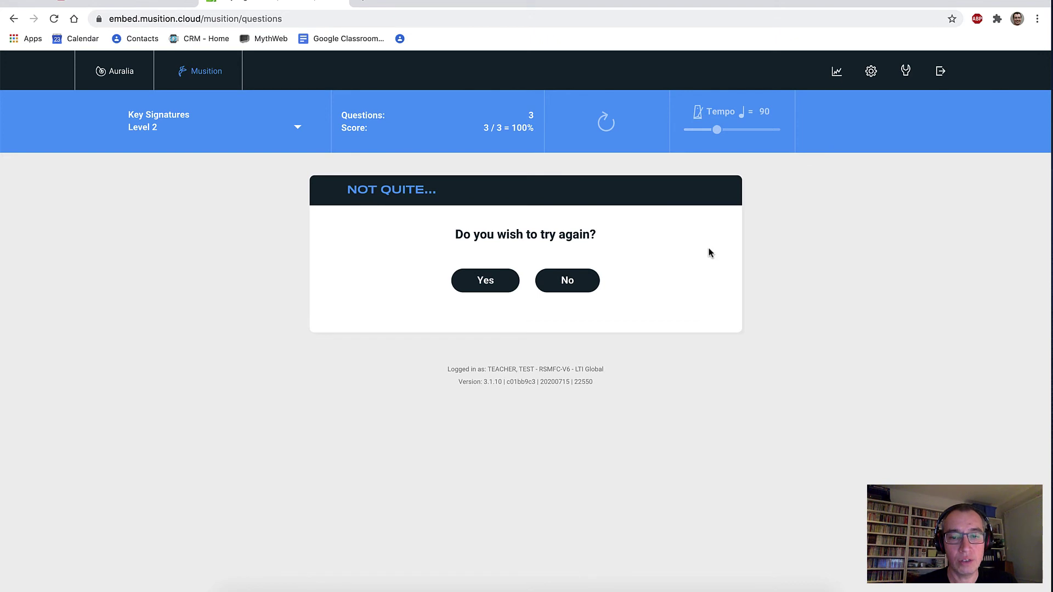
click(575, 287)
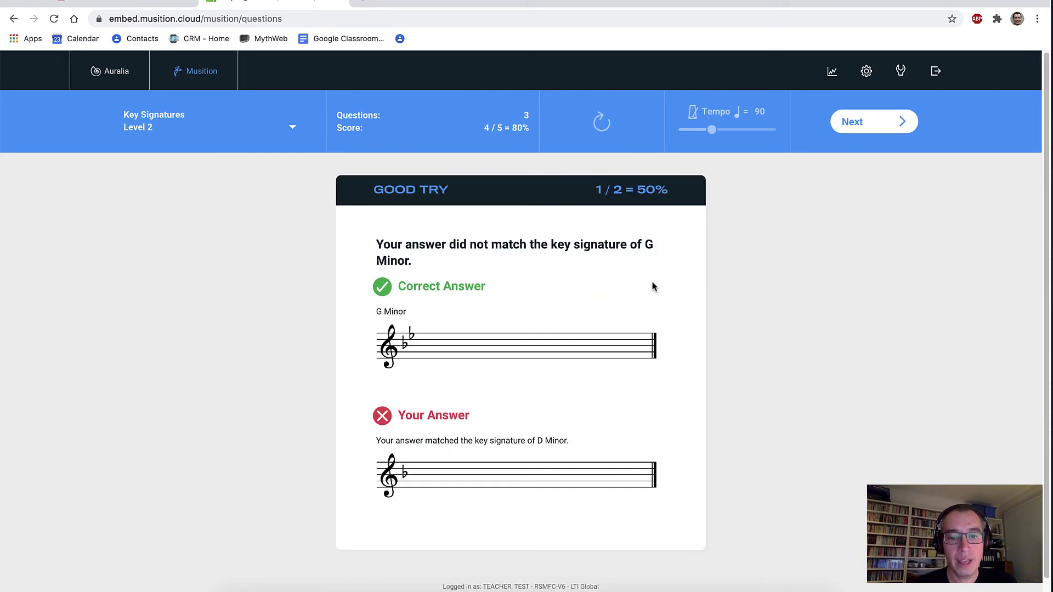
scroll(697, 291, down, 1)
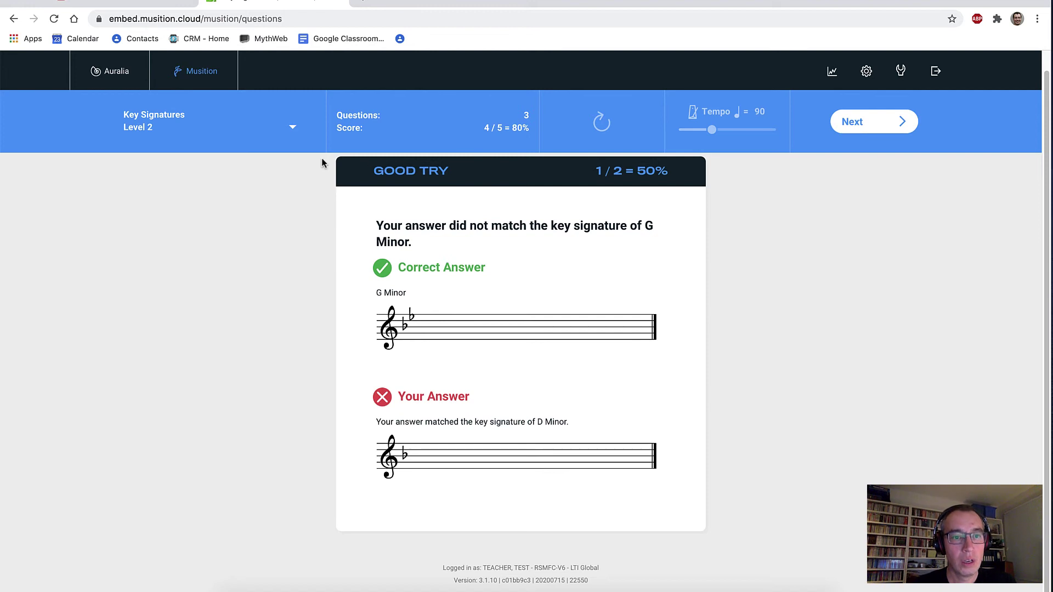
Start Level 3 of the Musition Symbols topic and submit "a breath mark" as the definition of the comma-shaped symbol.
click(204, 74)
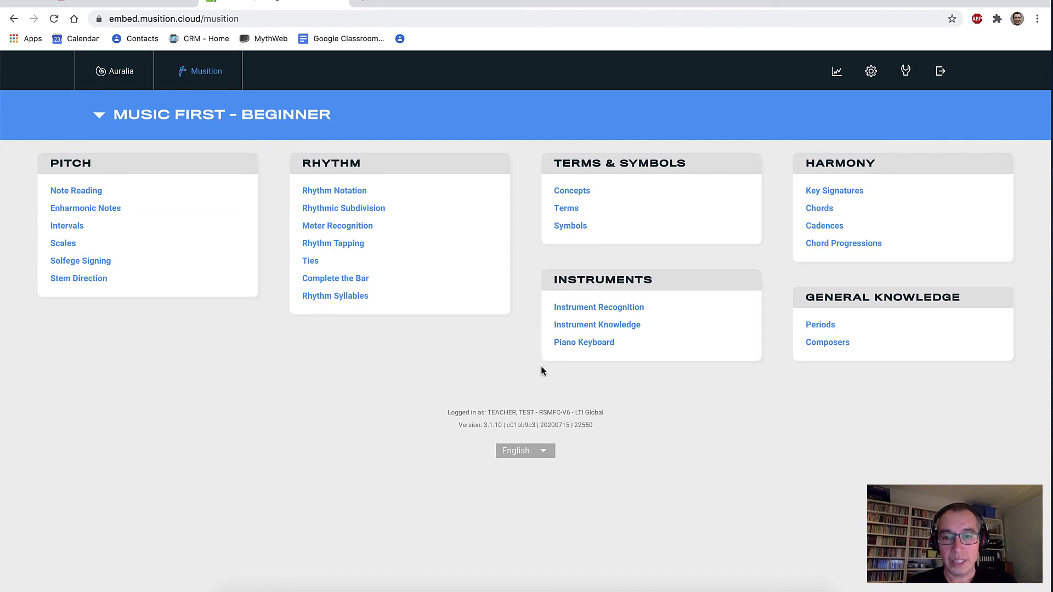
click(571, 228)
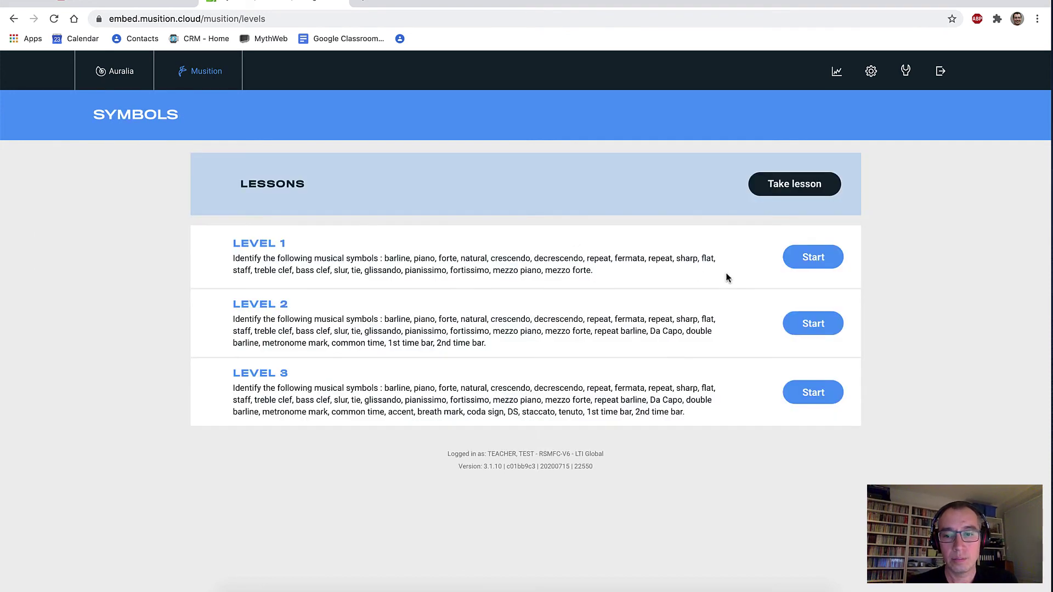
click(807, 402)
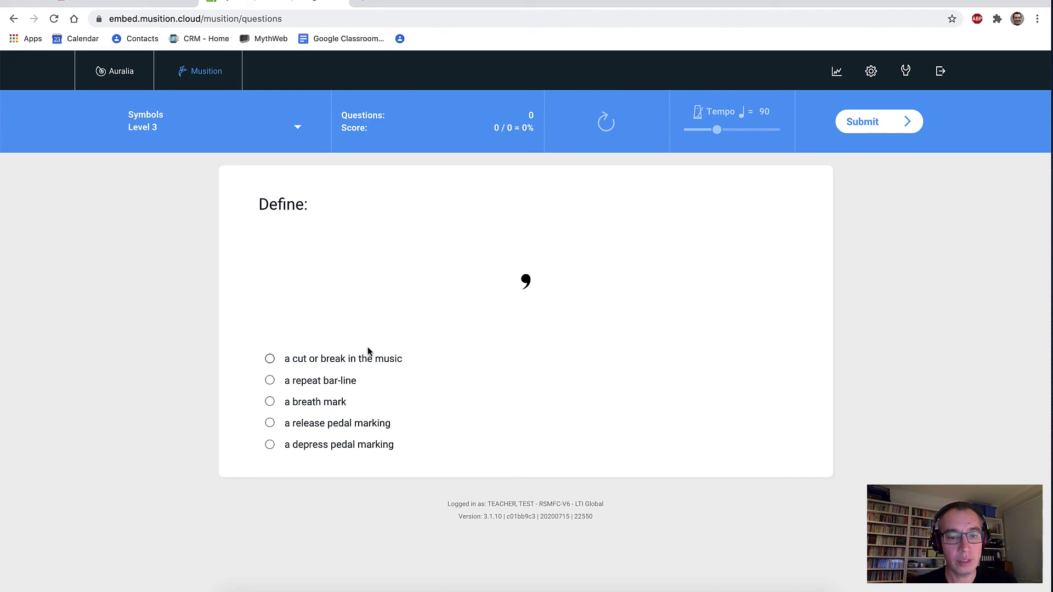
click(337, 402)
click(857, 131)
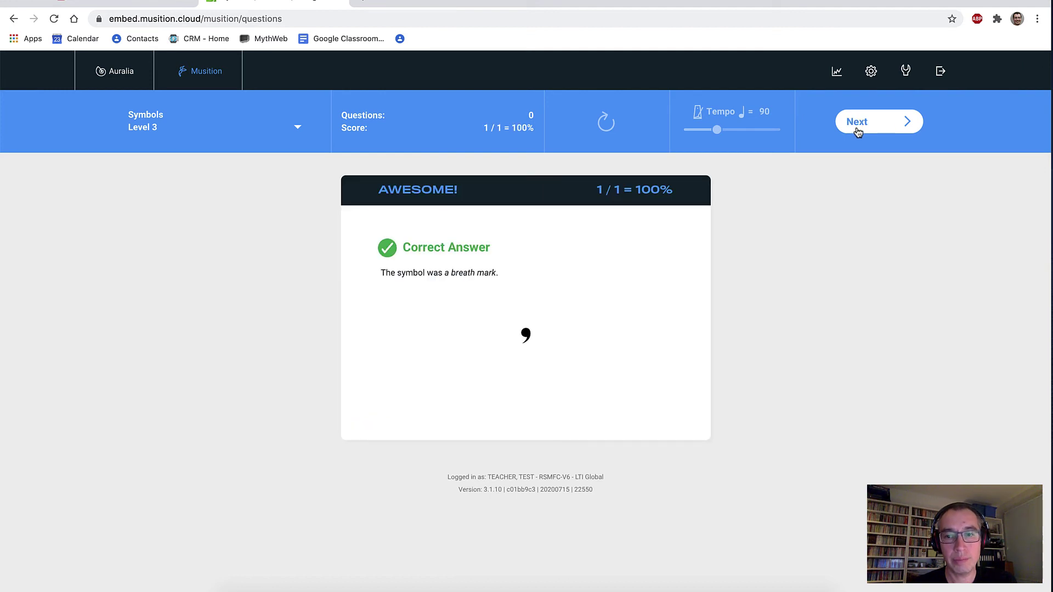
Continue to the second Symbols question and submit "a crescendo" as the definition of the opening hairpin.
click(859, 132)
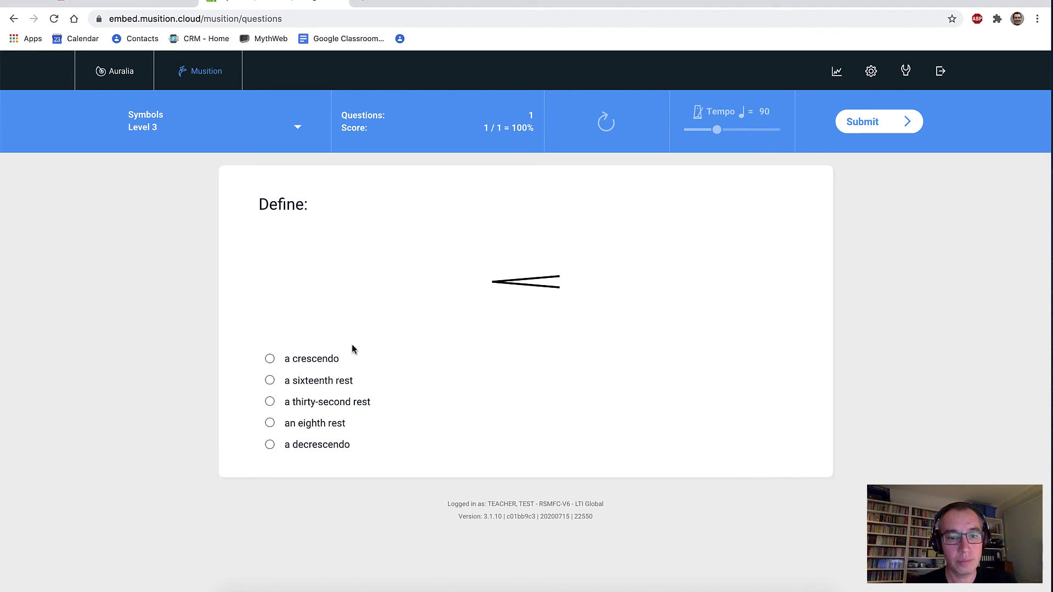
click(319, 359)
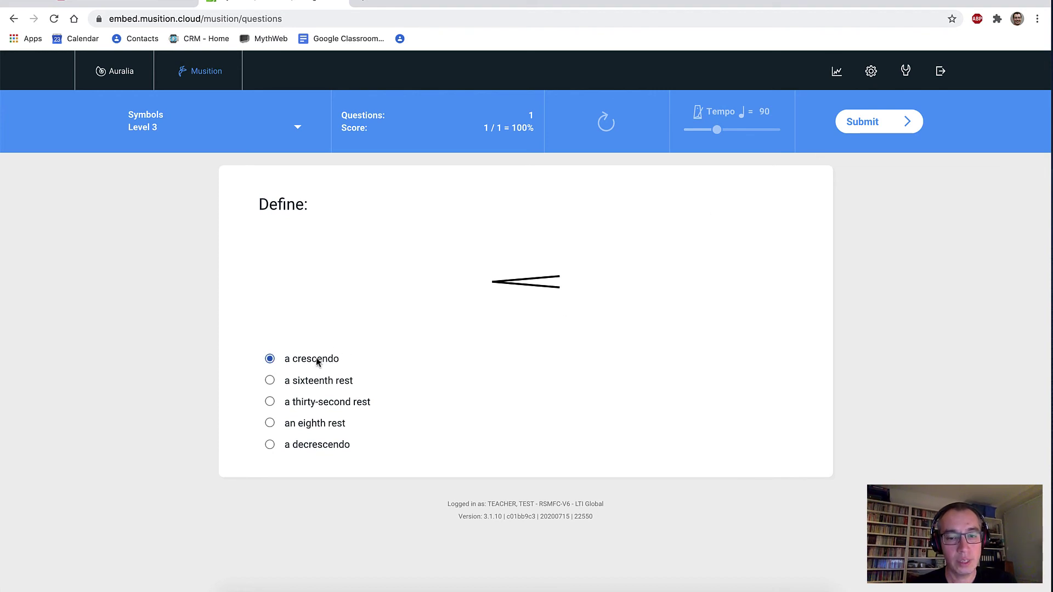
click(871, 132)
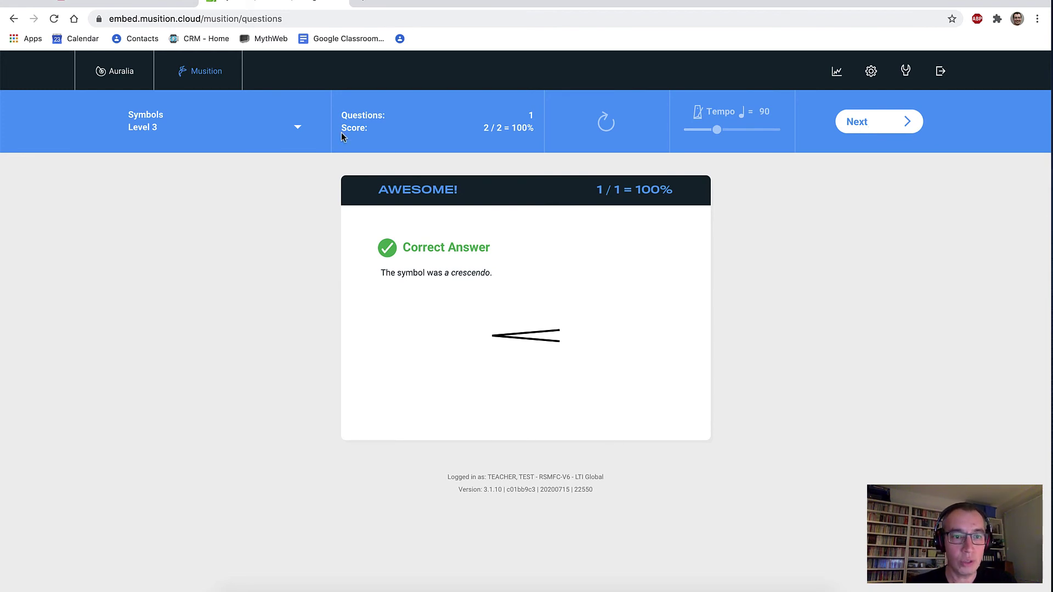
Leave the Symbols drill and view the Perfect 4th page of the Intervals lesson.
click(207, 80)
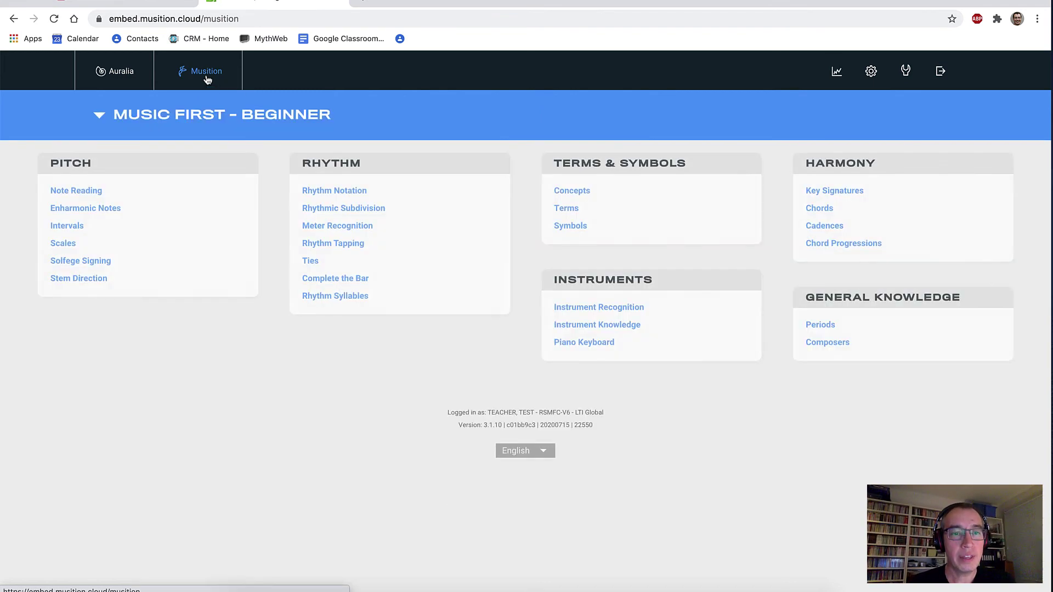
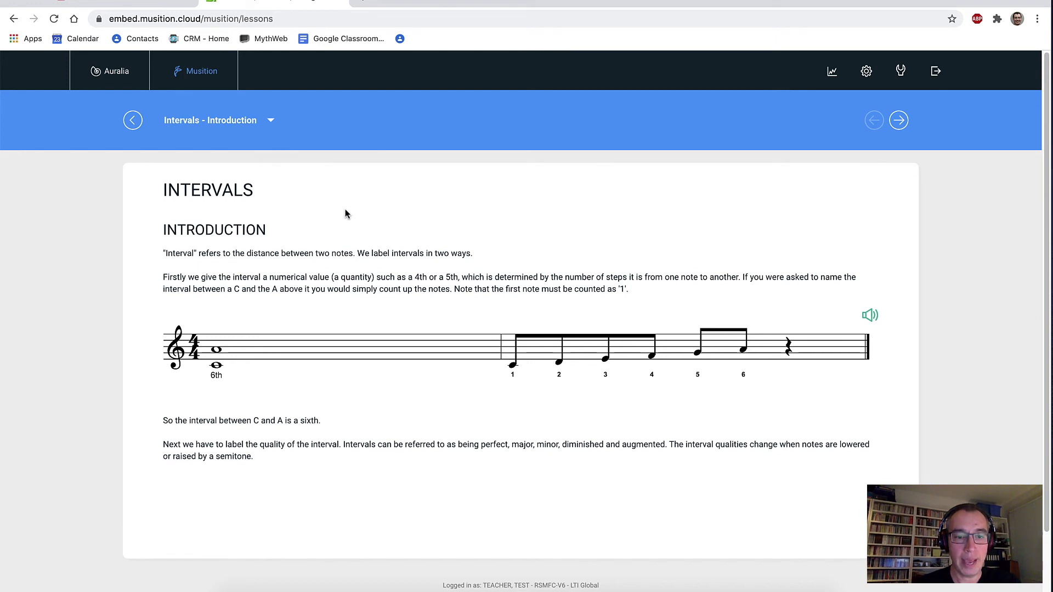
click(271, 122)
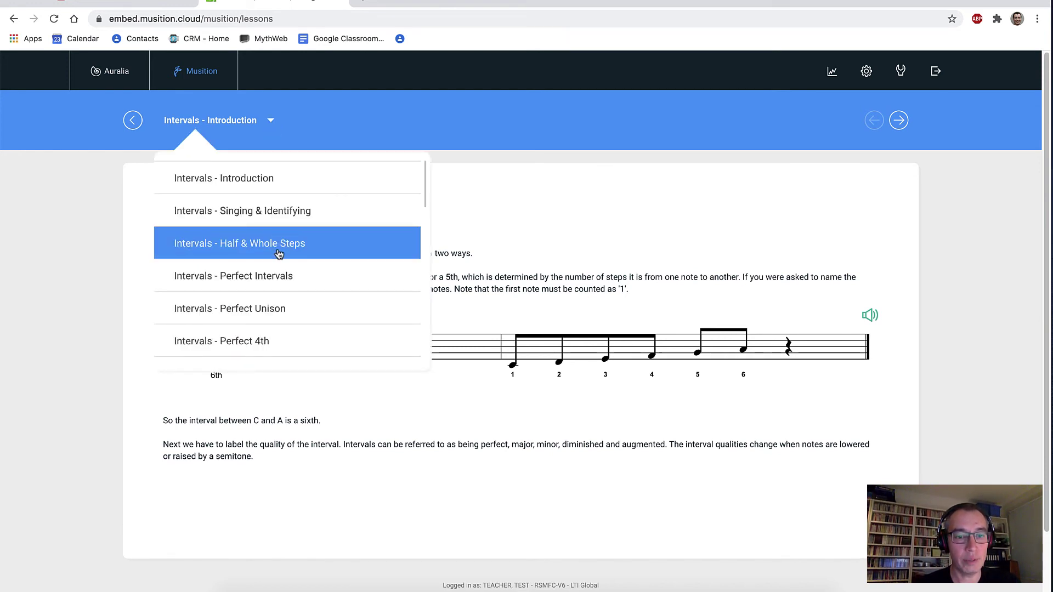
scroll(278, 296, down, 2)
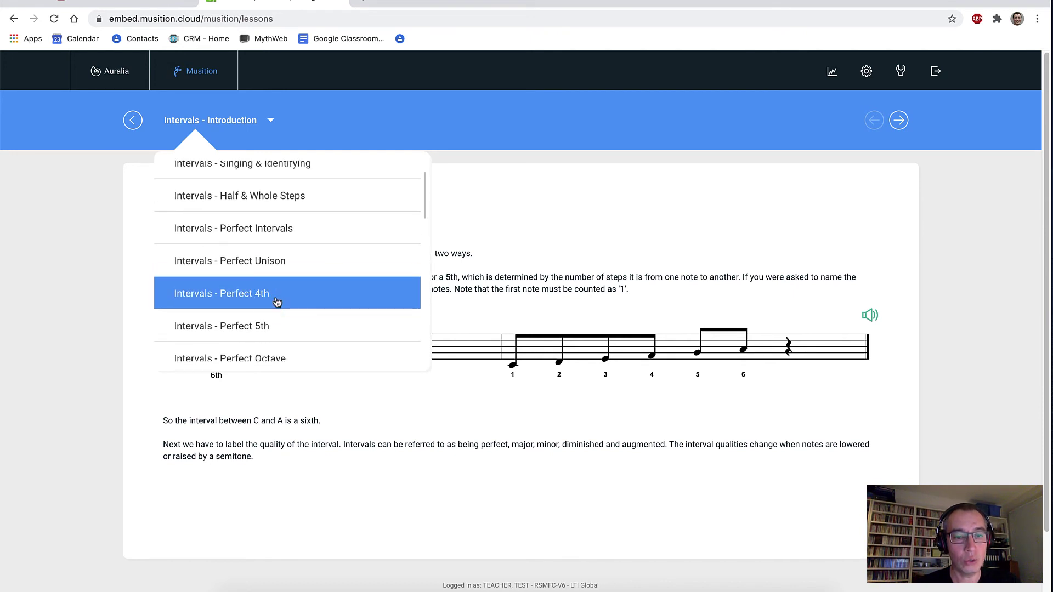
click(277, 302)
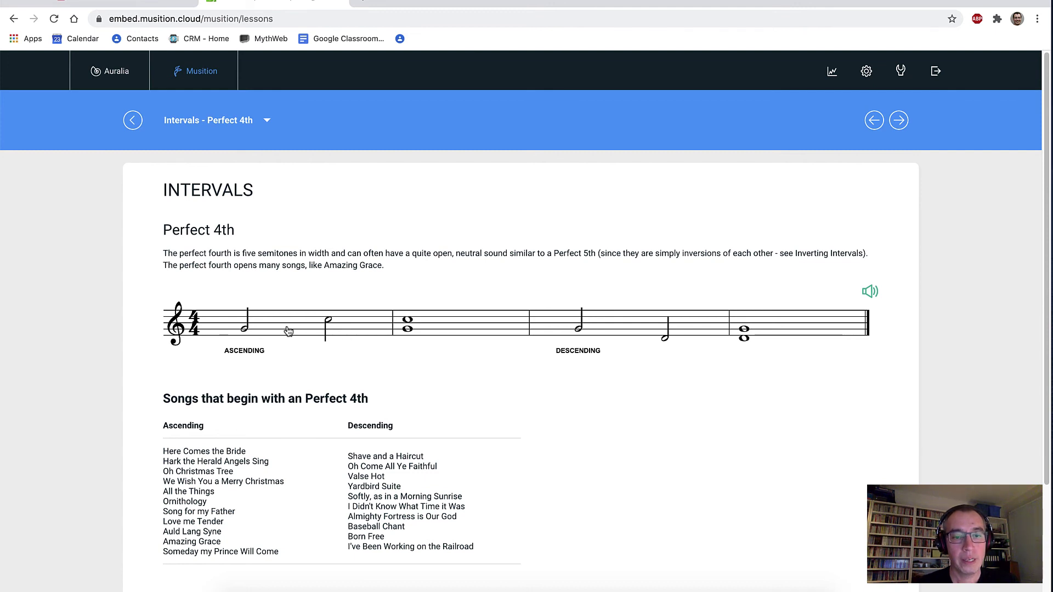
Take the lesson of the beginner Chords topic and view its Major chords page.
click(205, 70)
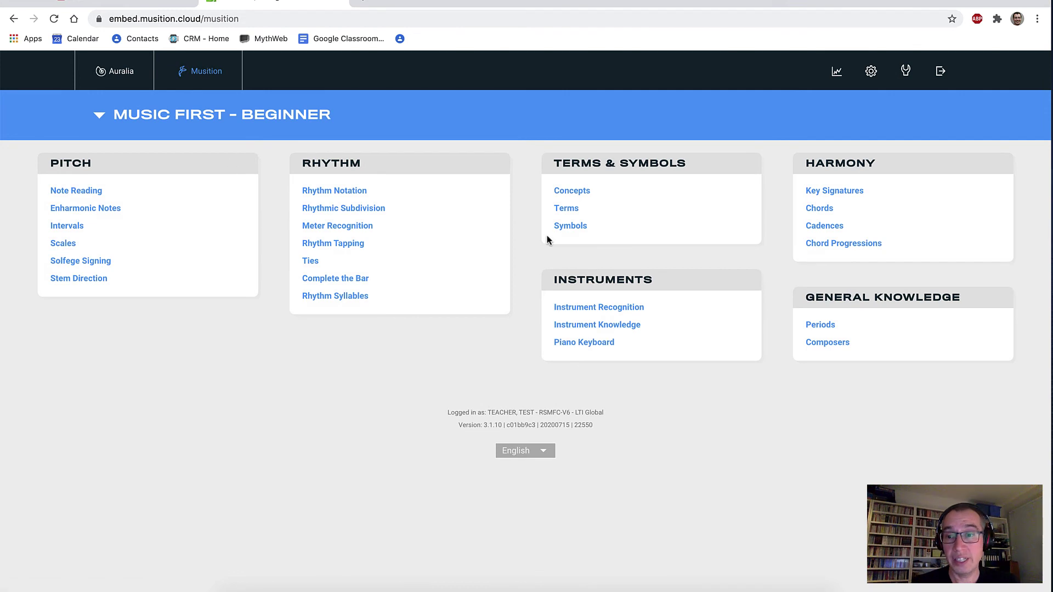
click(822, 209)
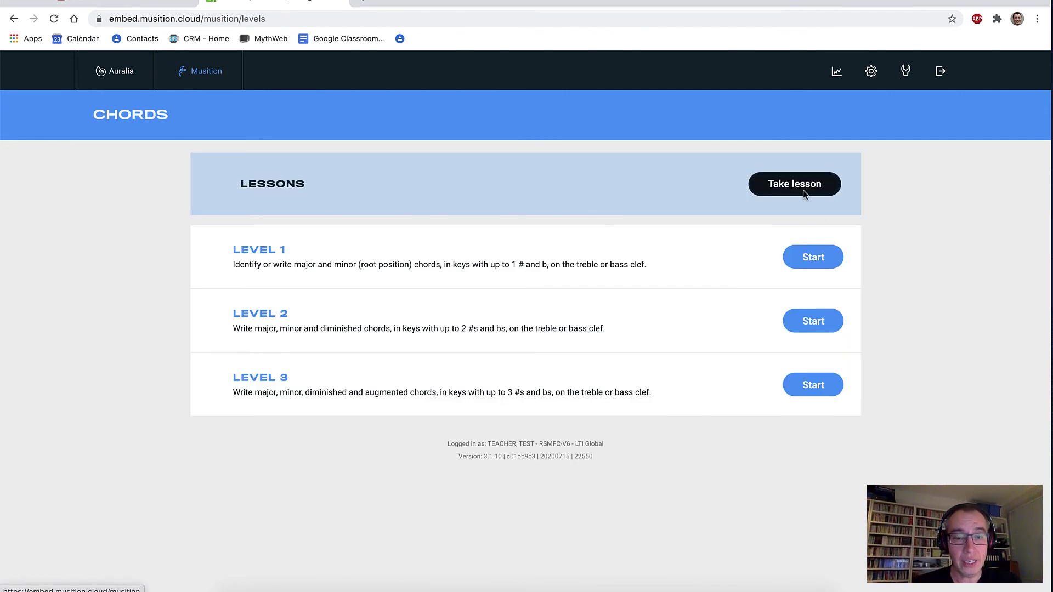
click(803, 190)
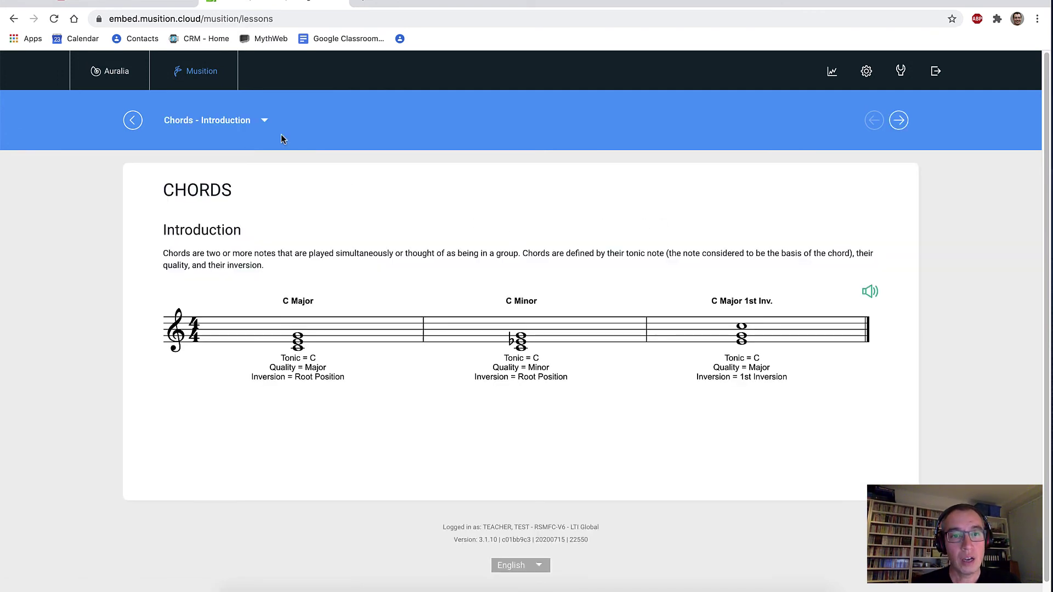
click(266, 125)
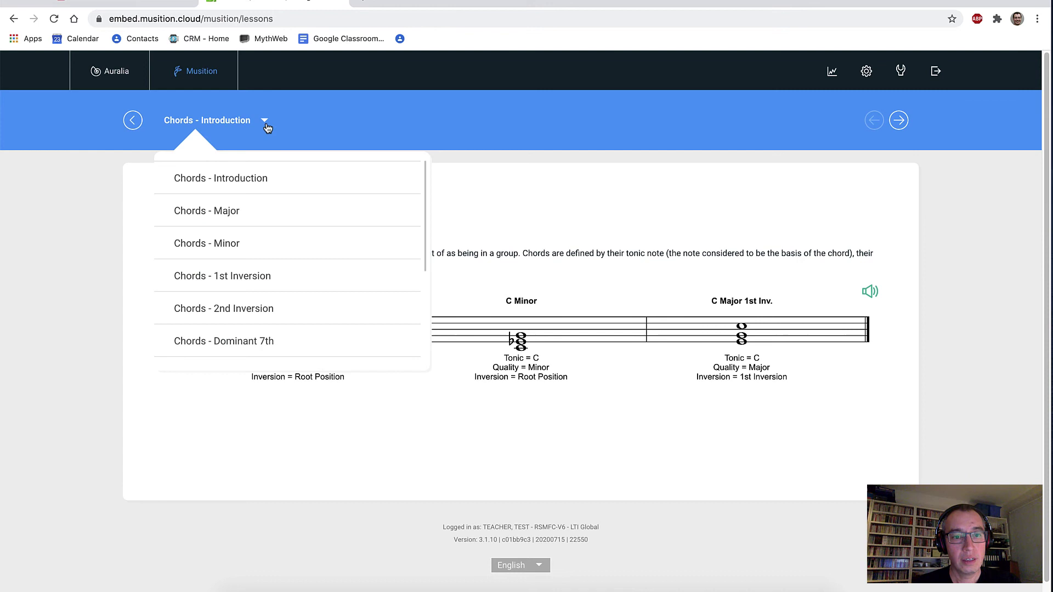
click(268, 204)
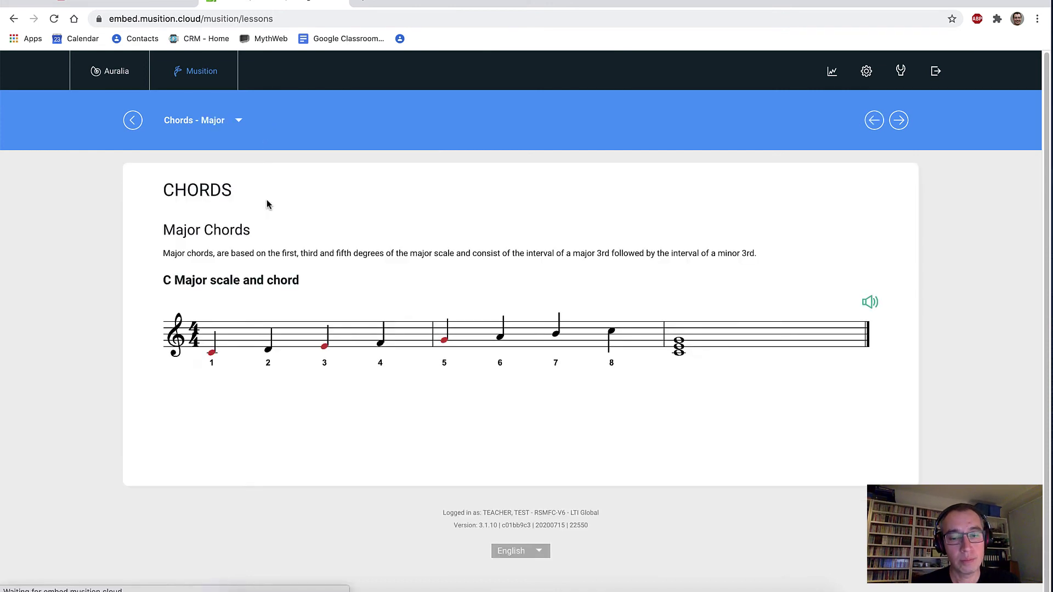
View the Minor page of the Chords lesson and browse the list of remaining chord pages.
click(234, 122)
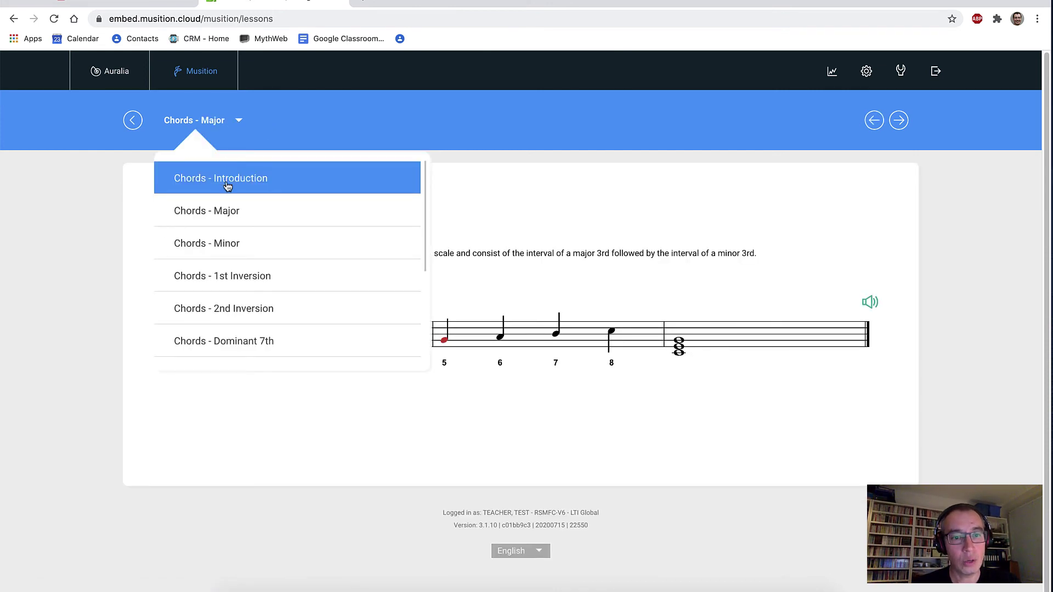
click(226, 239)
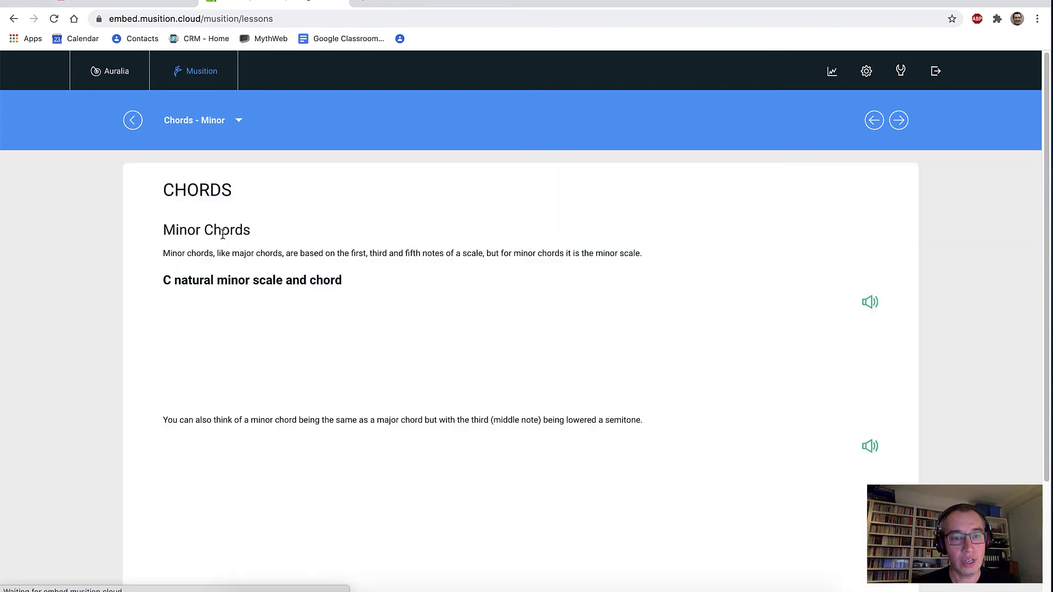
scroll(285, 248, down, 1)
scroll(285, 248, up, 1)
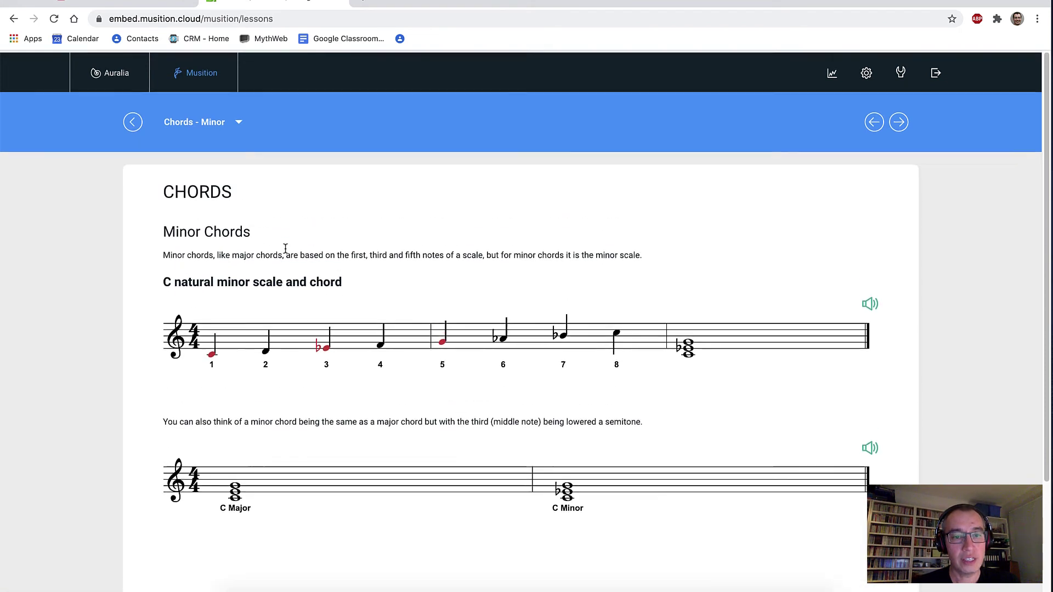
click(235, 130)
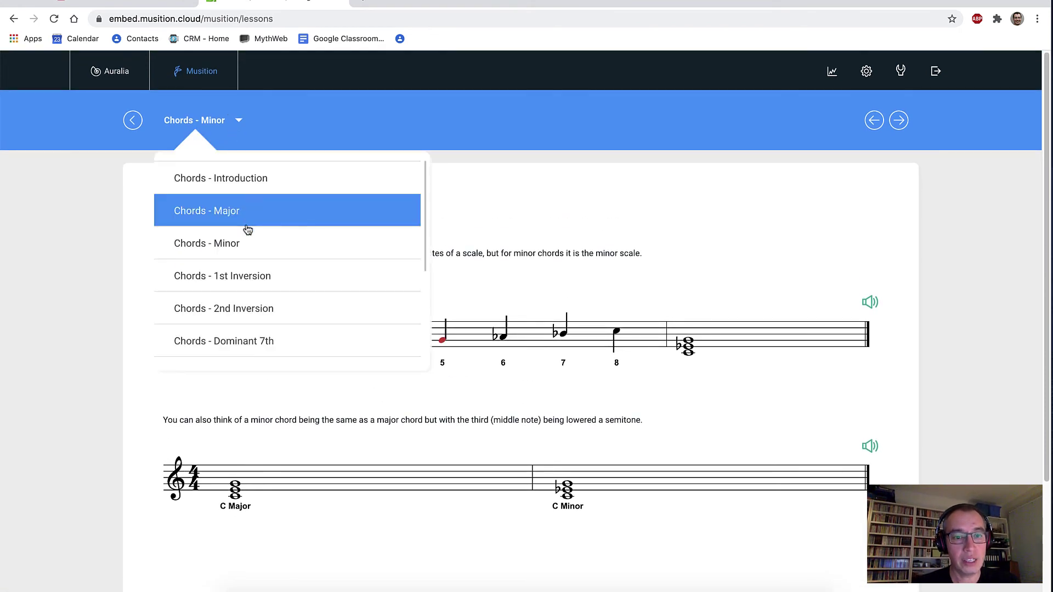
scroll(247, 228, down, 3)
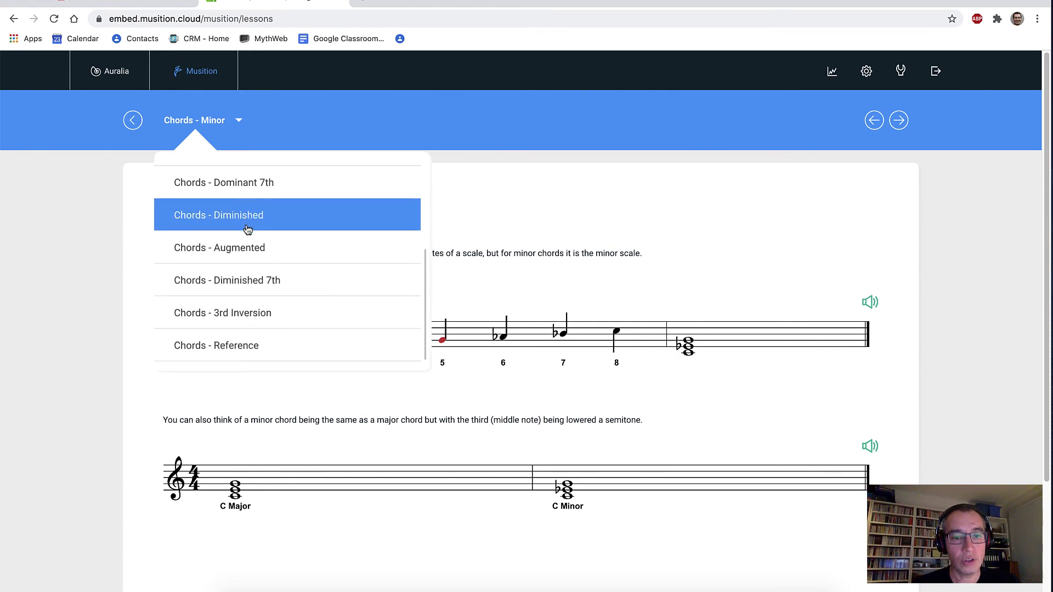
click(485, 252)
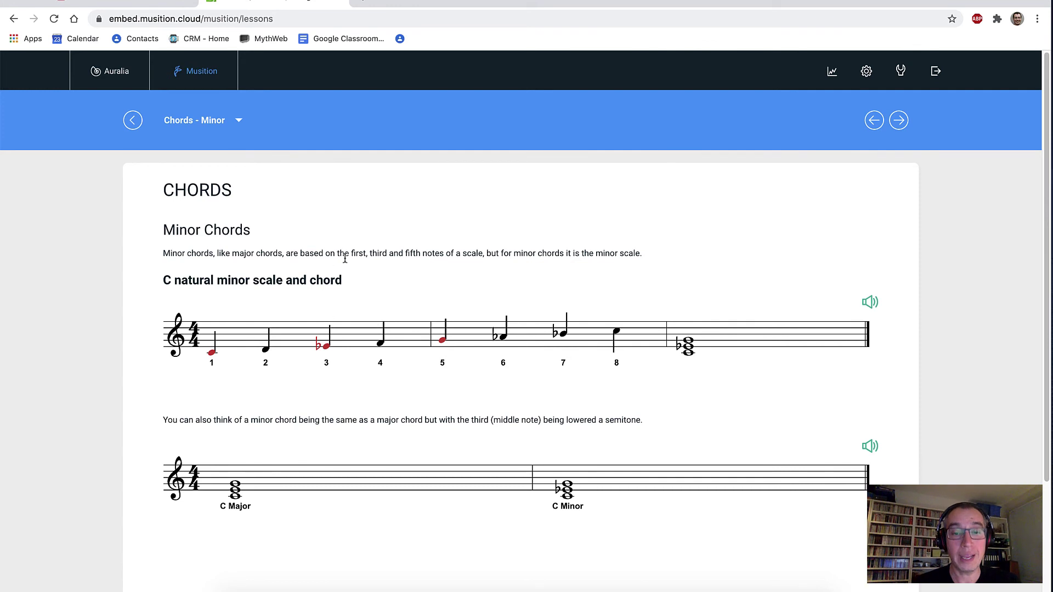
Switch to the Music First - Intermediate syllabus and start Level 2 of Auralia's Tonality topic.
click(200, 76)
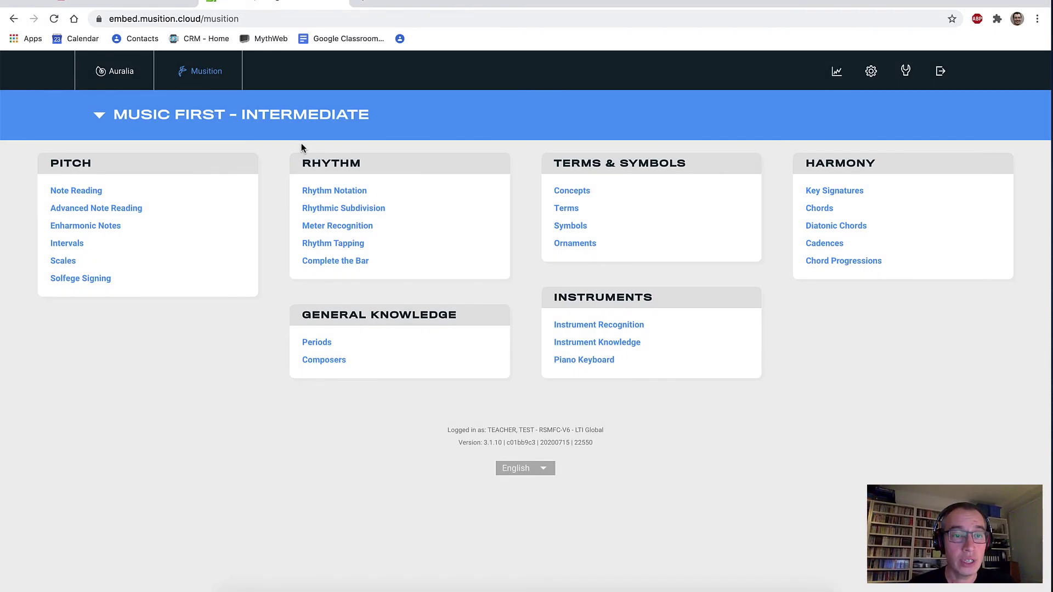
click(109, 77)
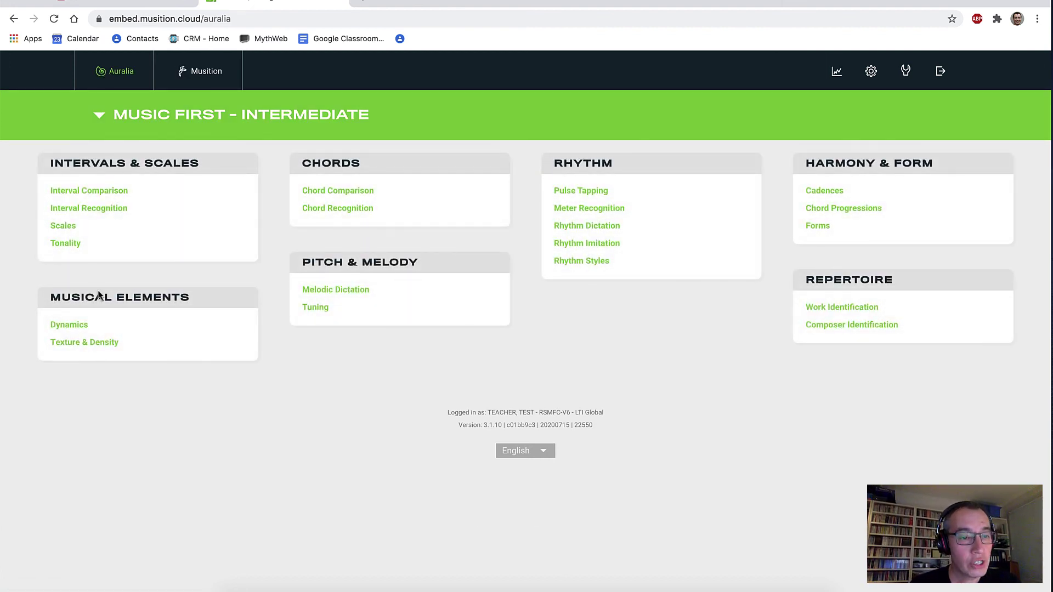
click(66, 244)
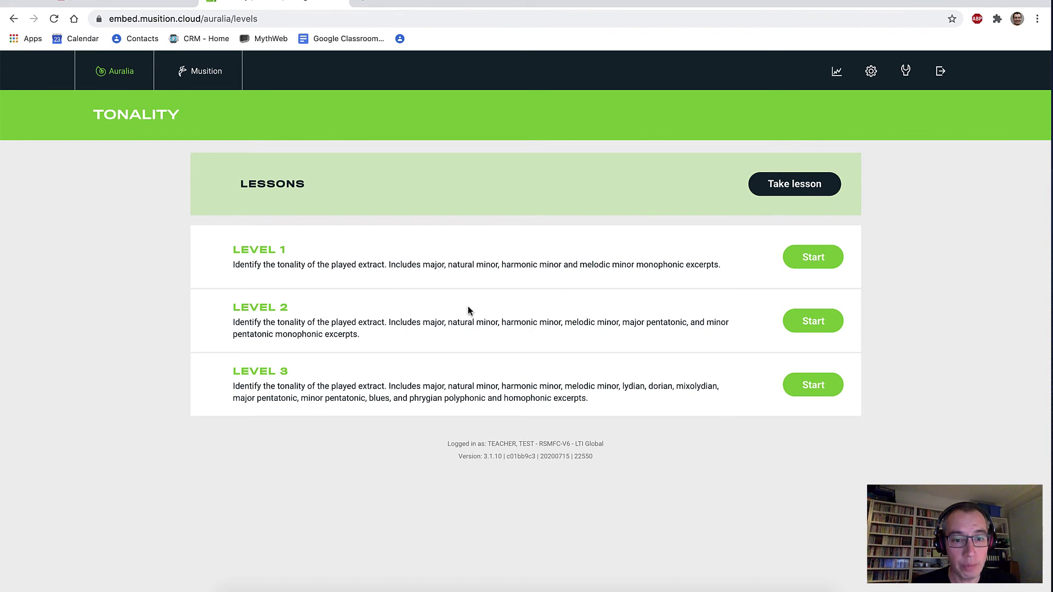
click(805, 330)
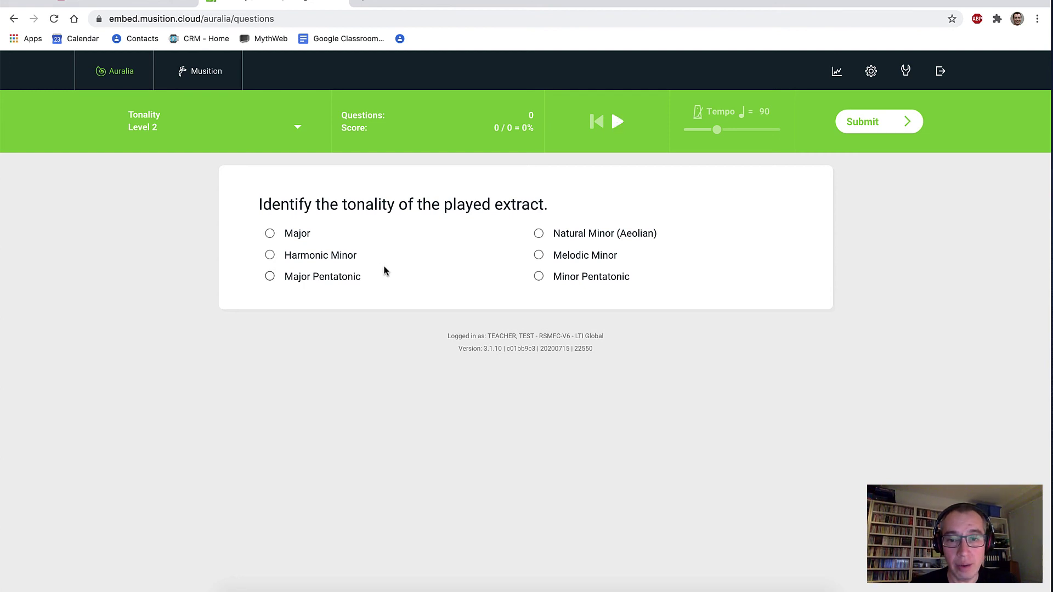
Submit Minor Pentatonic as the tonality of the played extract and return to the Auralia topic list.
click(569, 280)
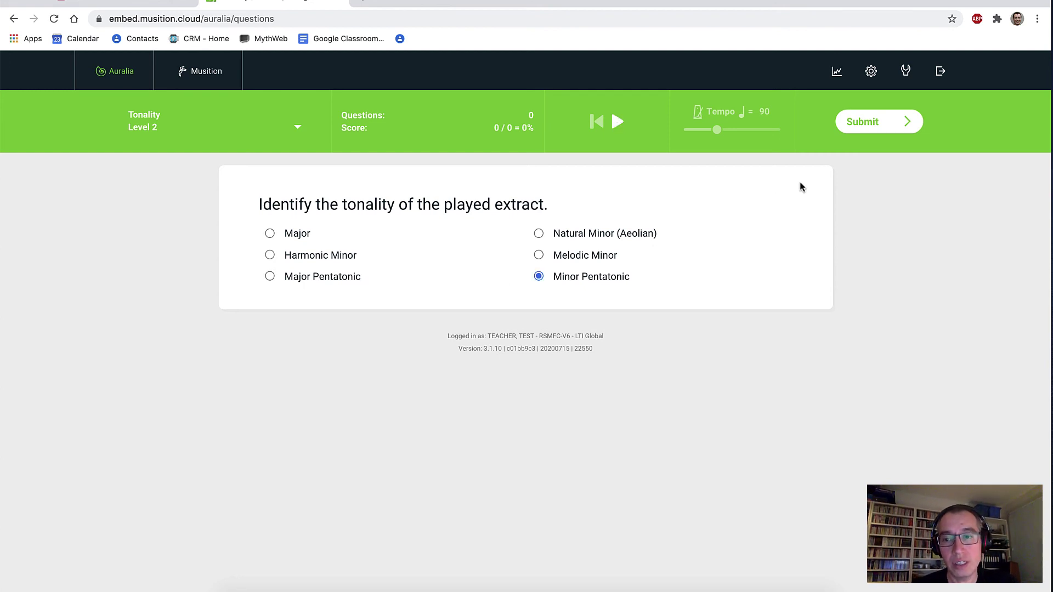
click(868, 130)
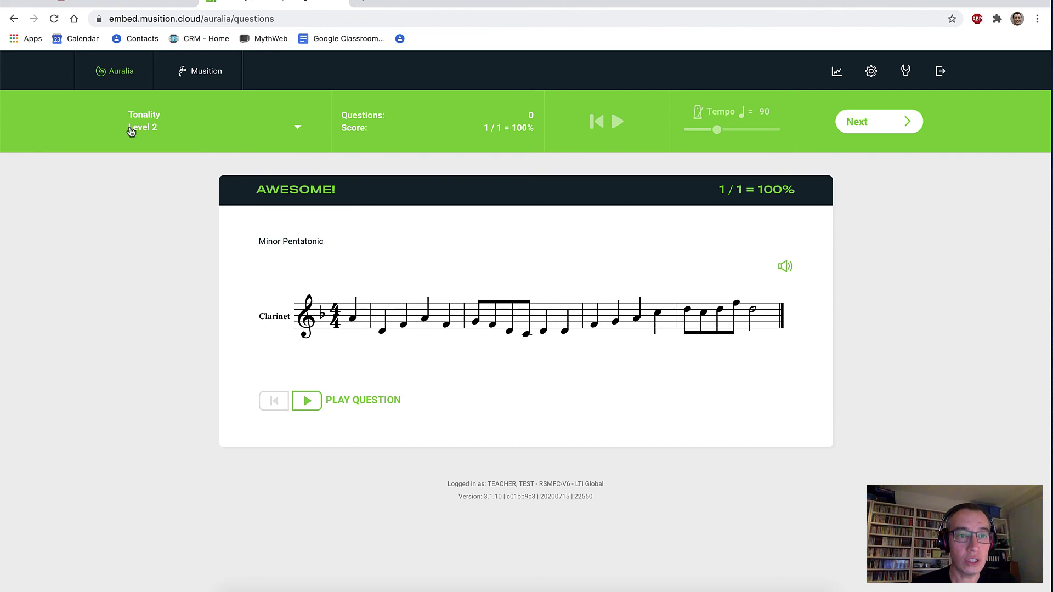
click(126, 76)
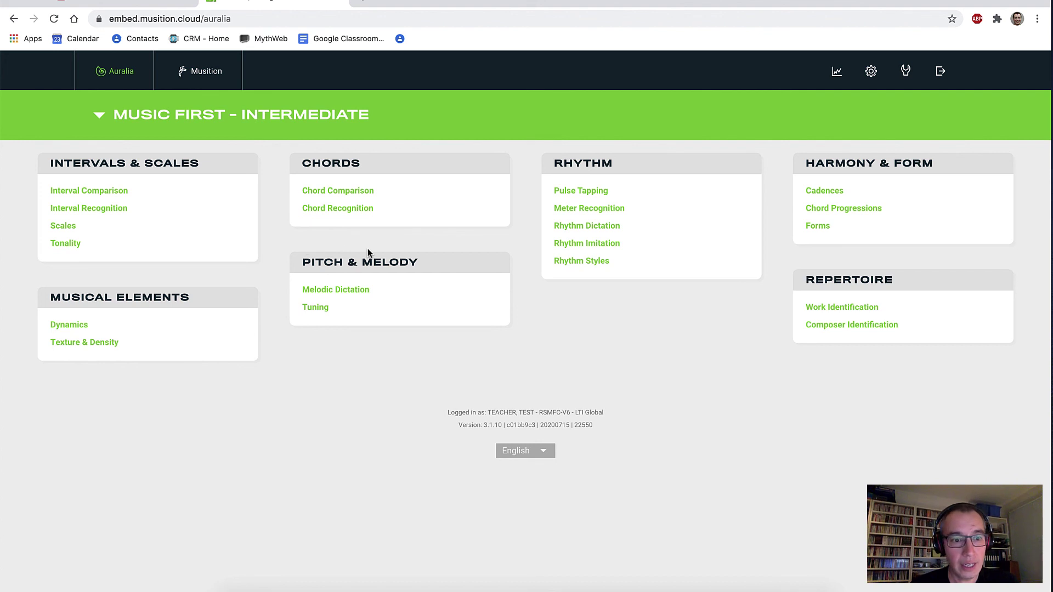
Switch to the Music First - Beginner syllabus and start Level 1 of Auralia's Tempo topic.
click(251, 121)
click(210, 215)
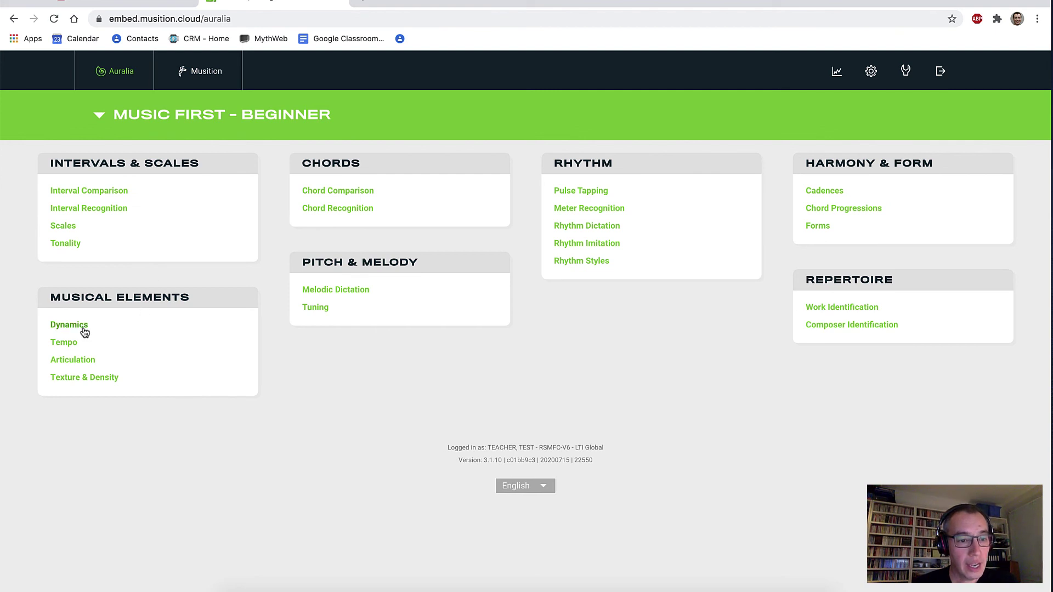
click(62, 343)
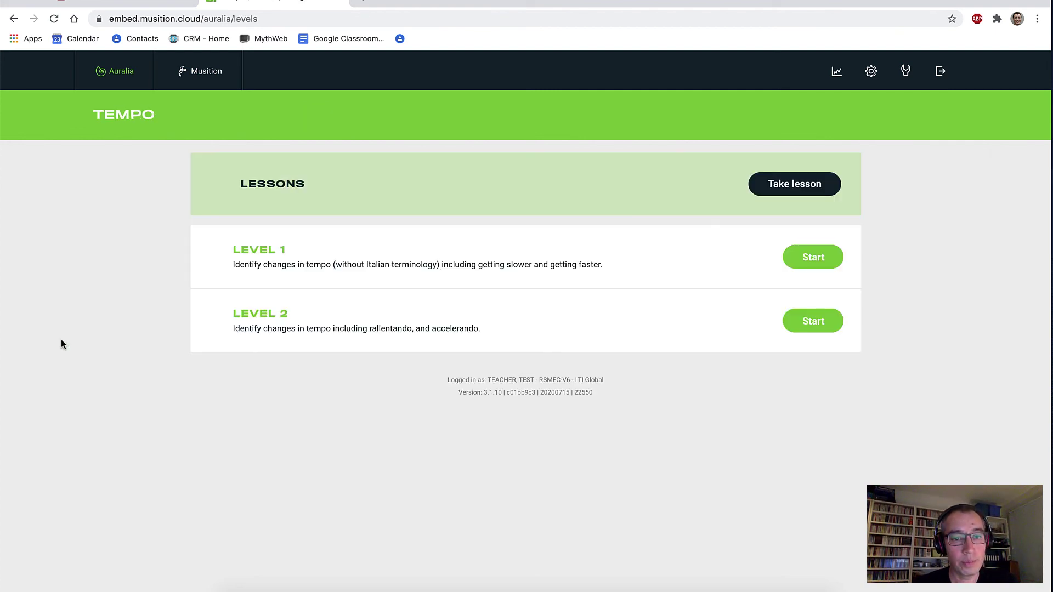
click(824, 263)
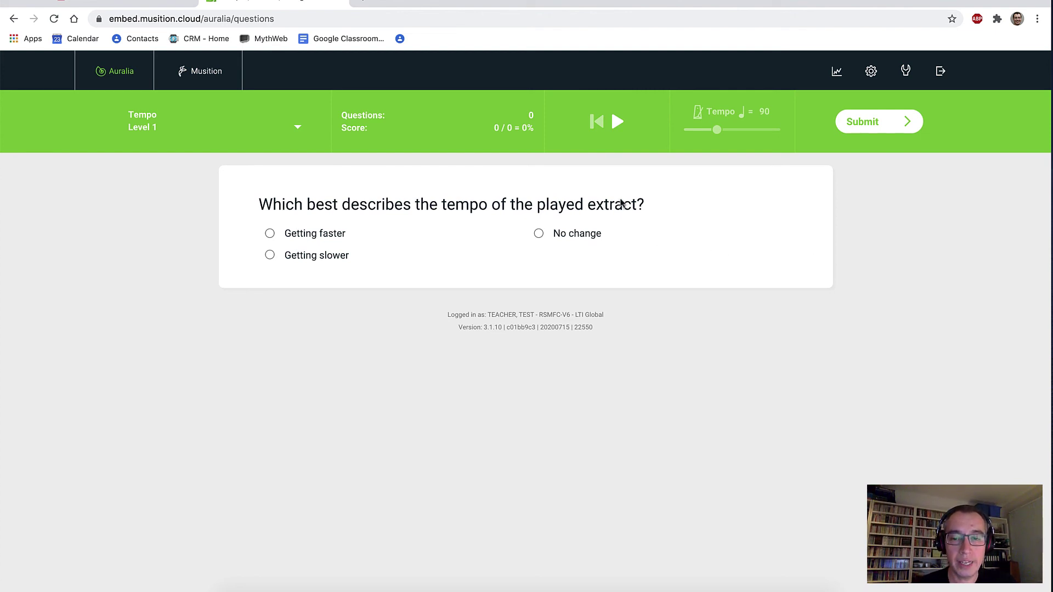
Play the first Tempo extract and submit Getting slower as its description.
click(618, 123)
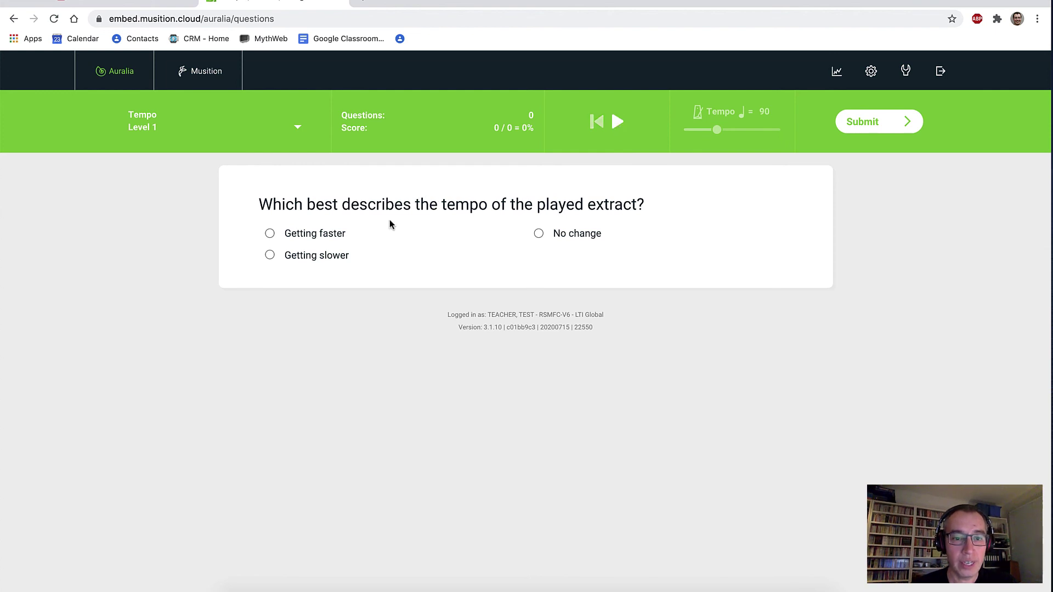
click(328, 258)
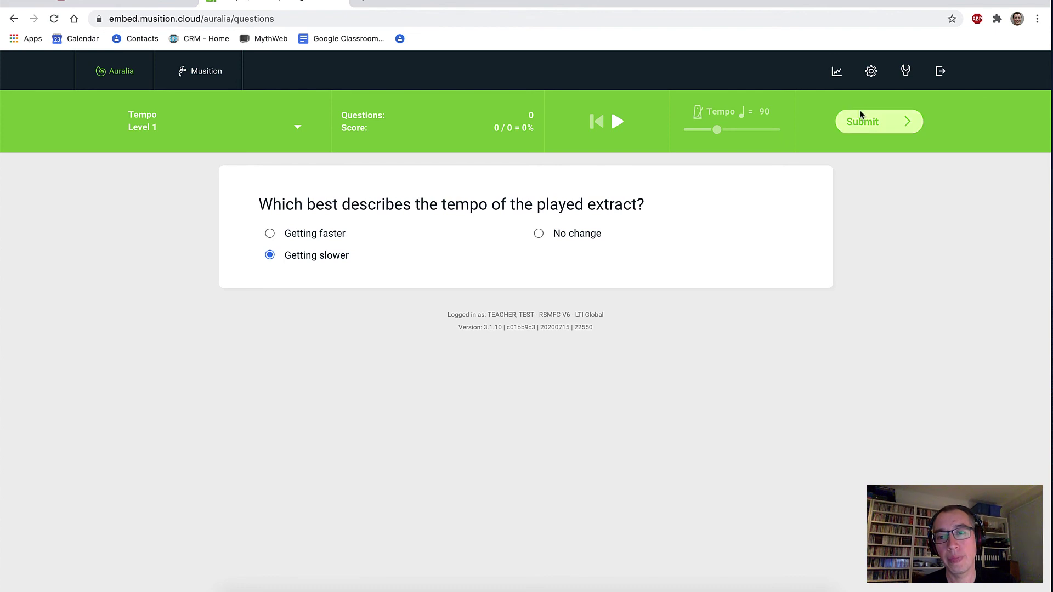
click(861, 128)
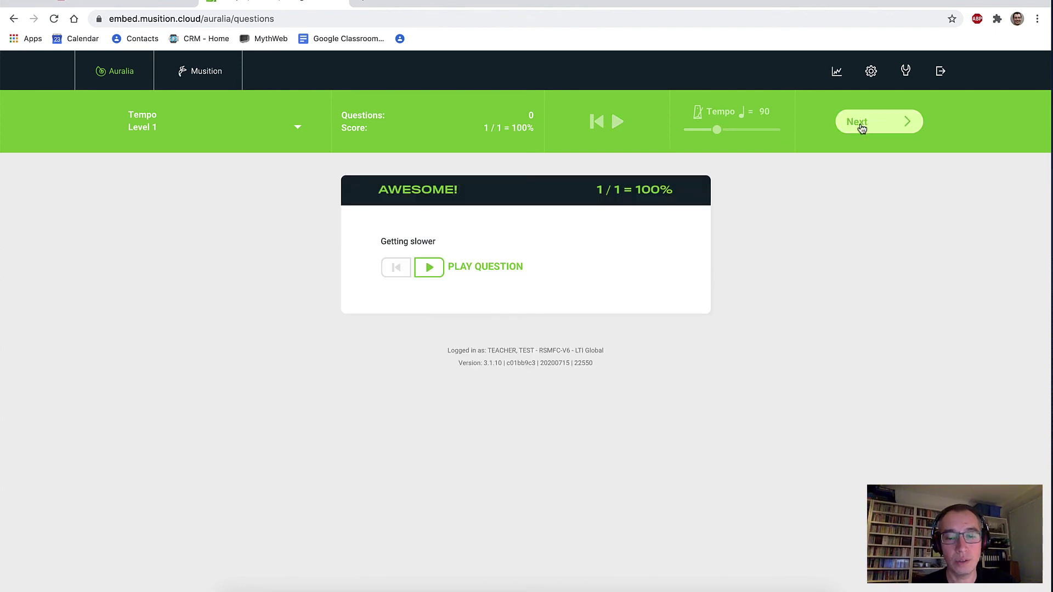
Submit Getting faster for the second Tempo question and return to the Auralia topic list.
click(861, 128)
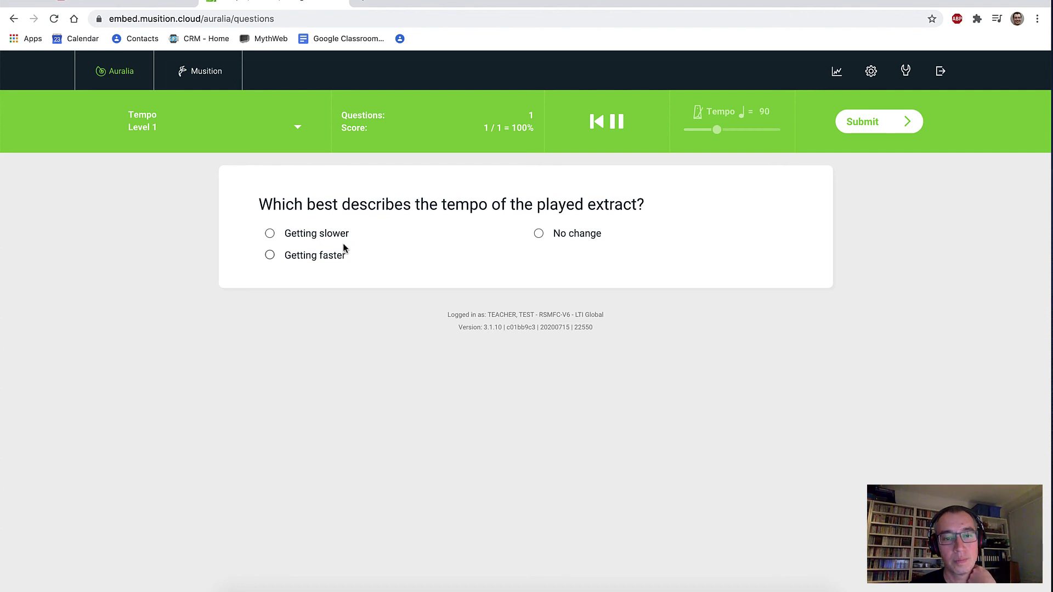
click(311, 258)
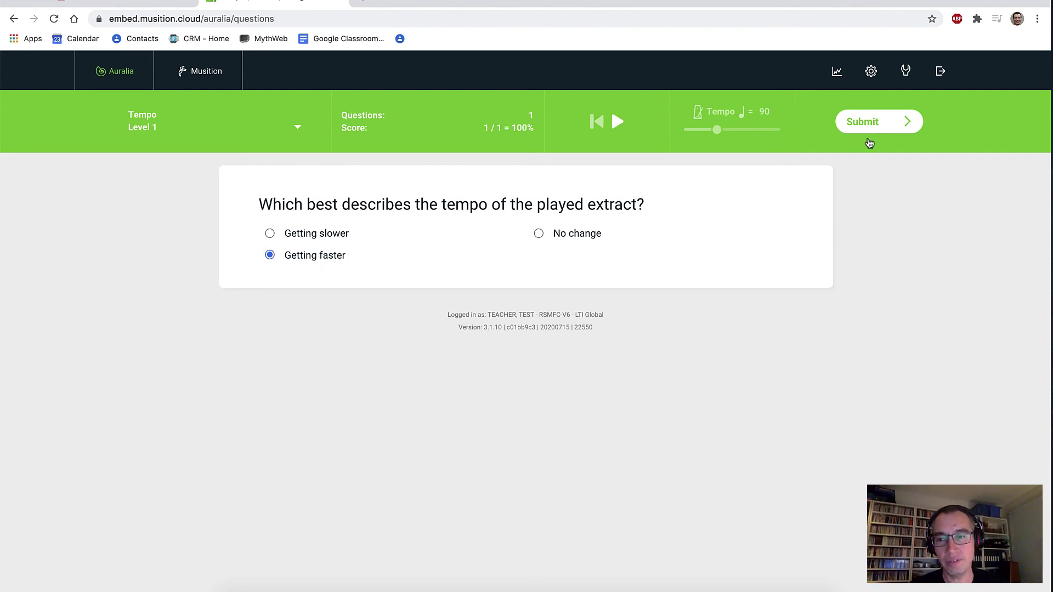
click(859, 124)
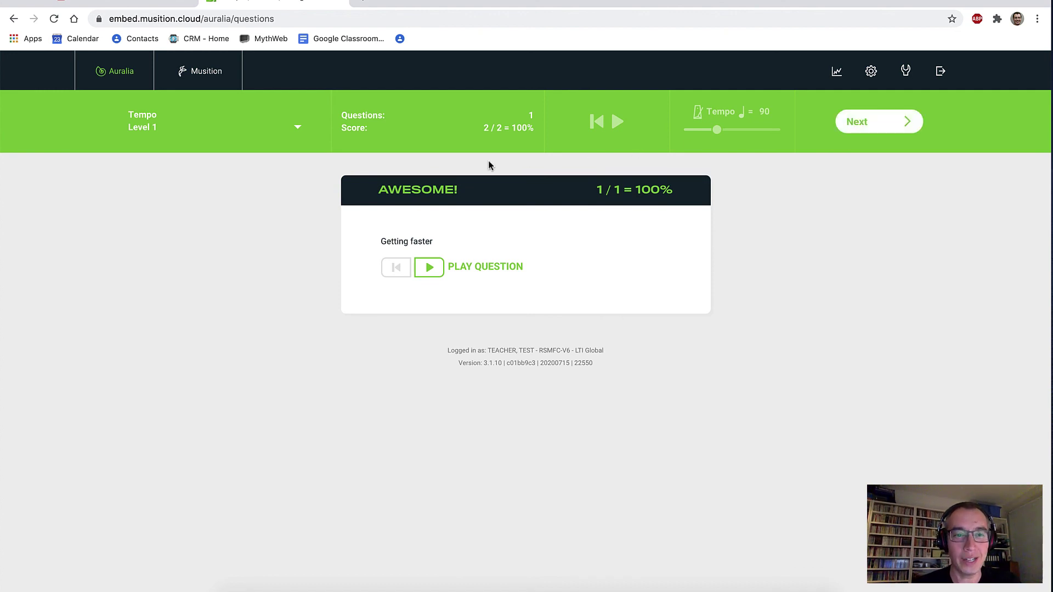
click(121, 74)
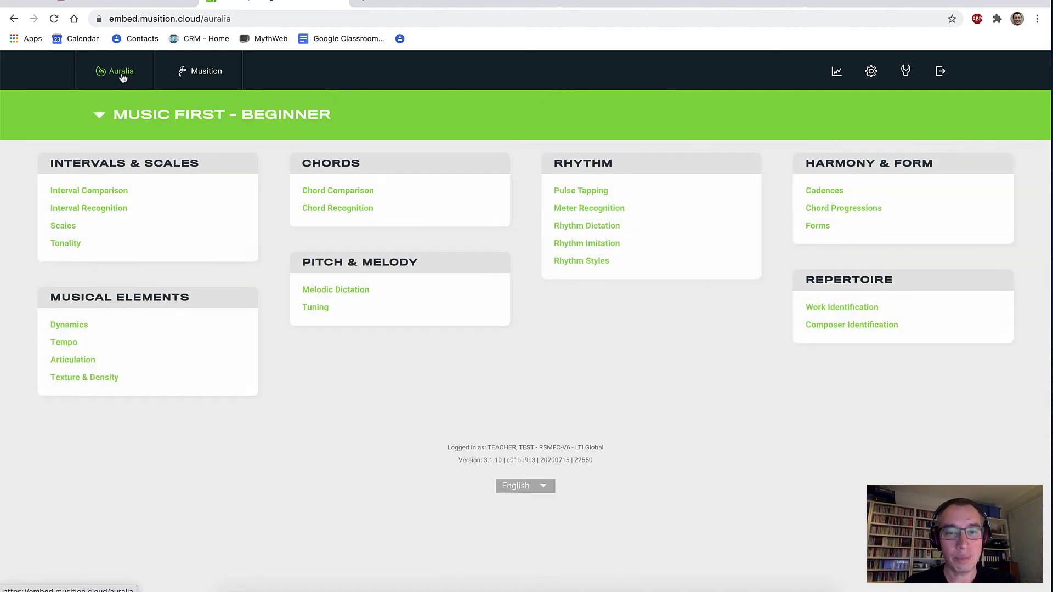
Start Level 1 of Rhythm Dictation and notate the first bar as an eighth rest, an eighth note and two quarter notes.
click(596, 229)
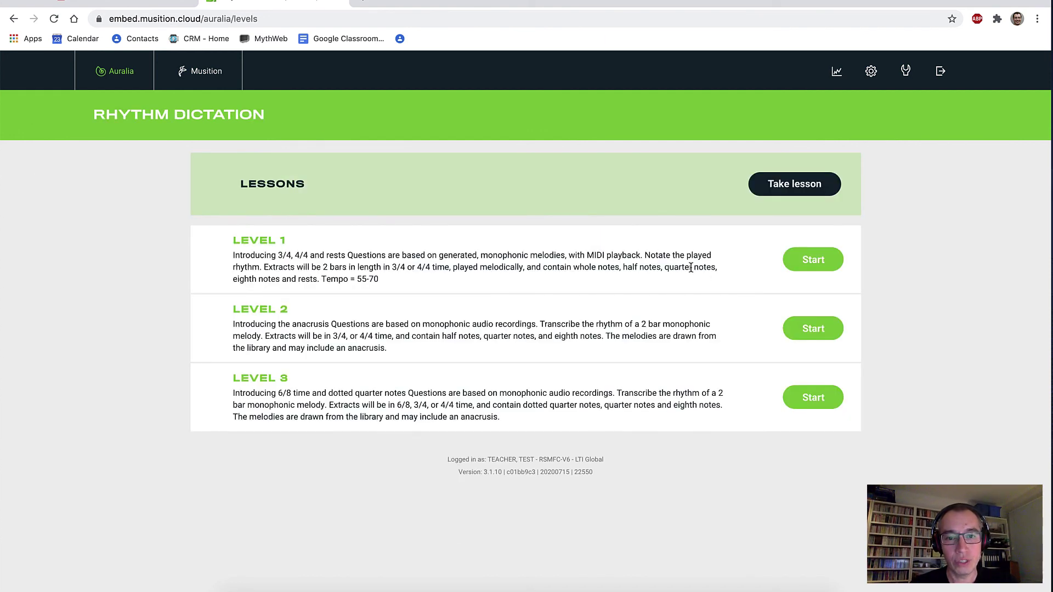
click(804, 265)
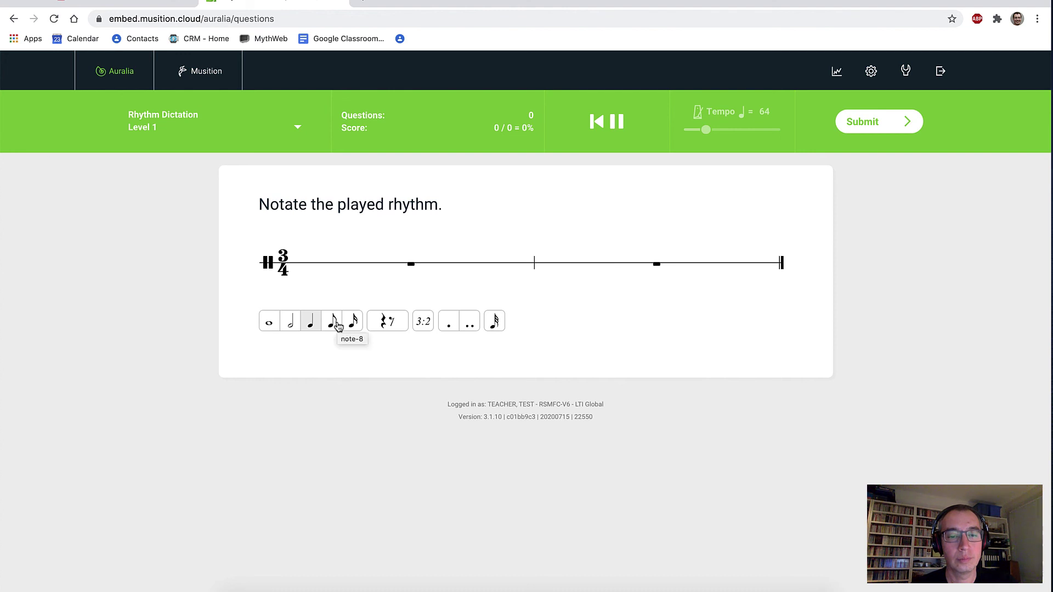
click(387, 325)
click(331, 324)
click(322, 272)
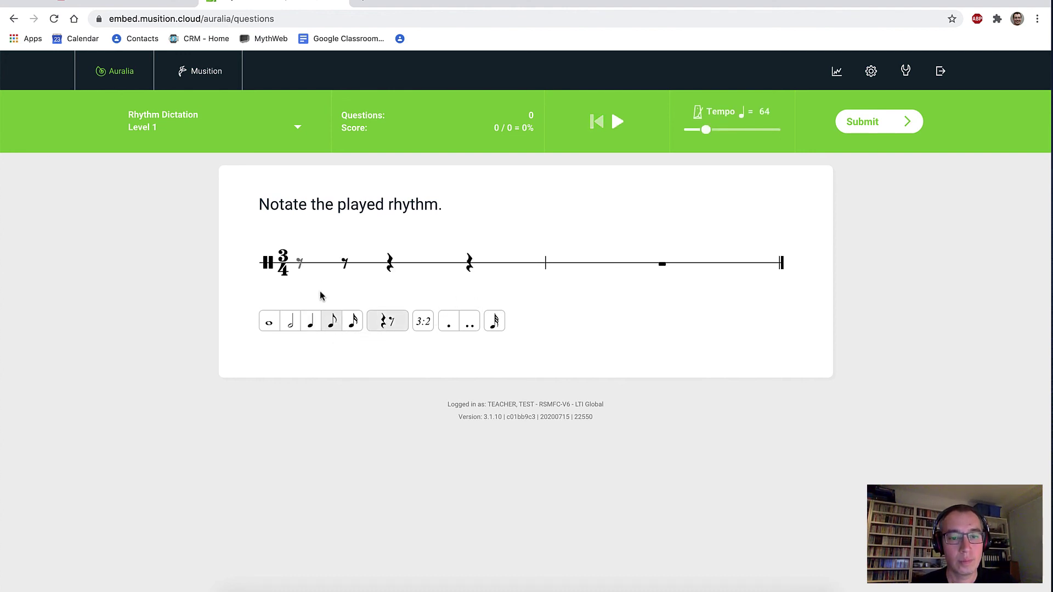
click(388, 323)
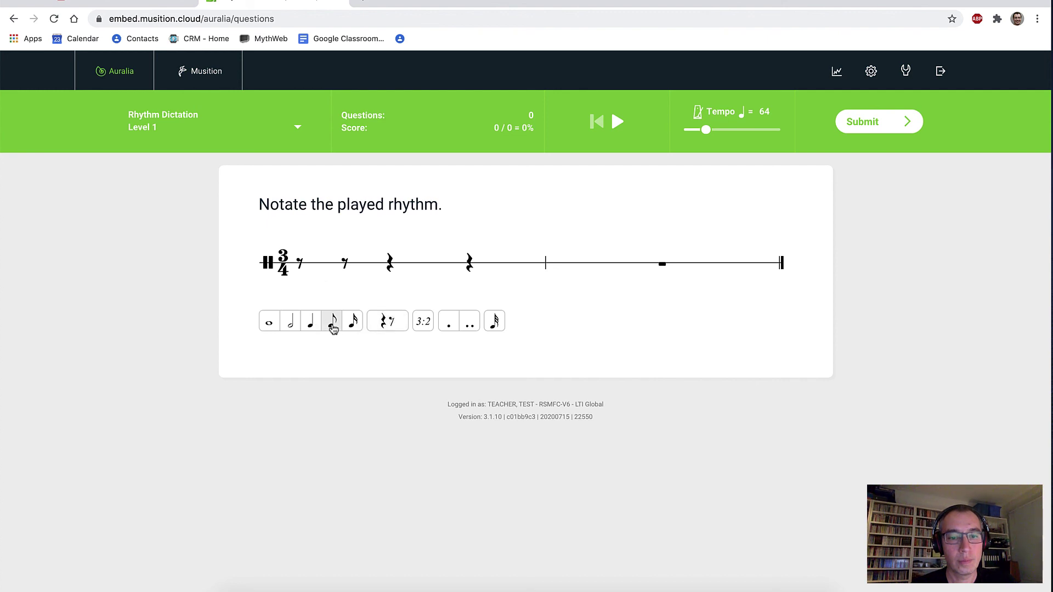
click(347, 253)
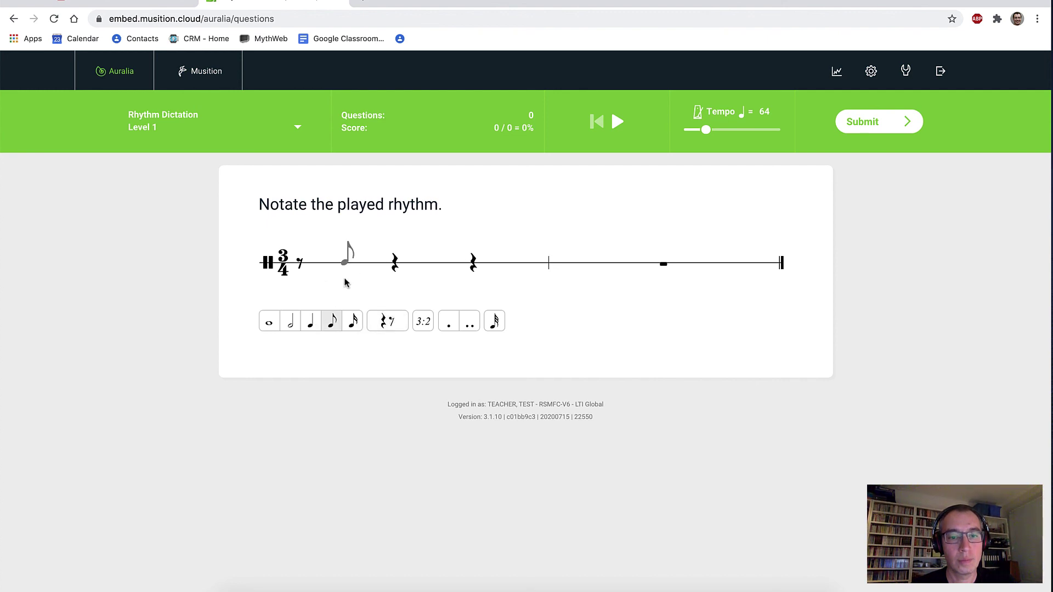
click(309, 324)
click(384, 273)
click(462, 272)
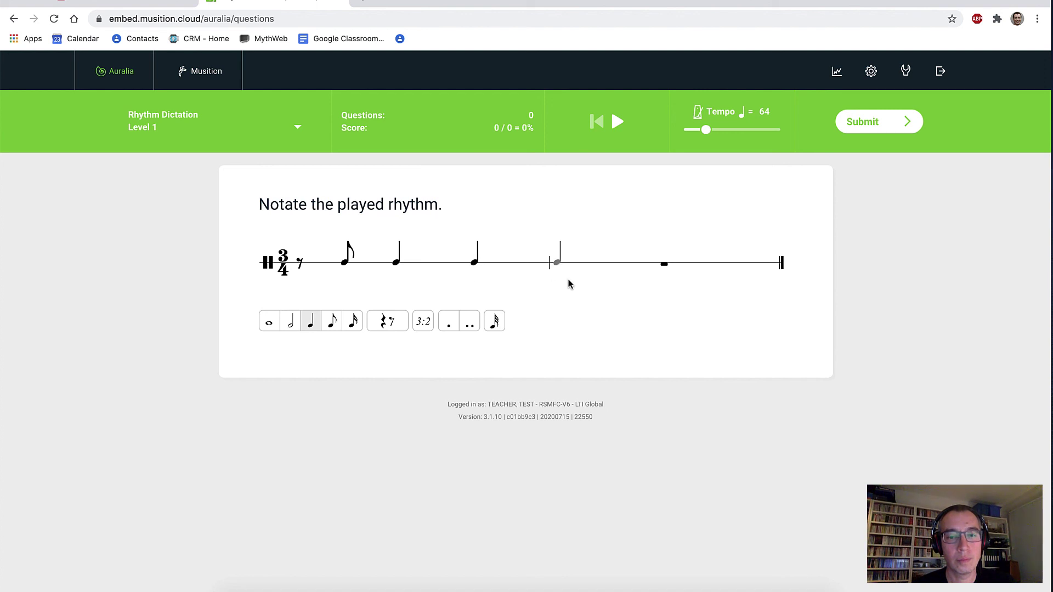
Fill the second bar with three quarter notes and submit the rhythm, declining another try.
click(569, 284)
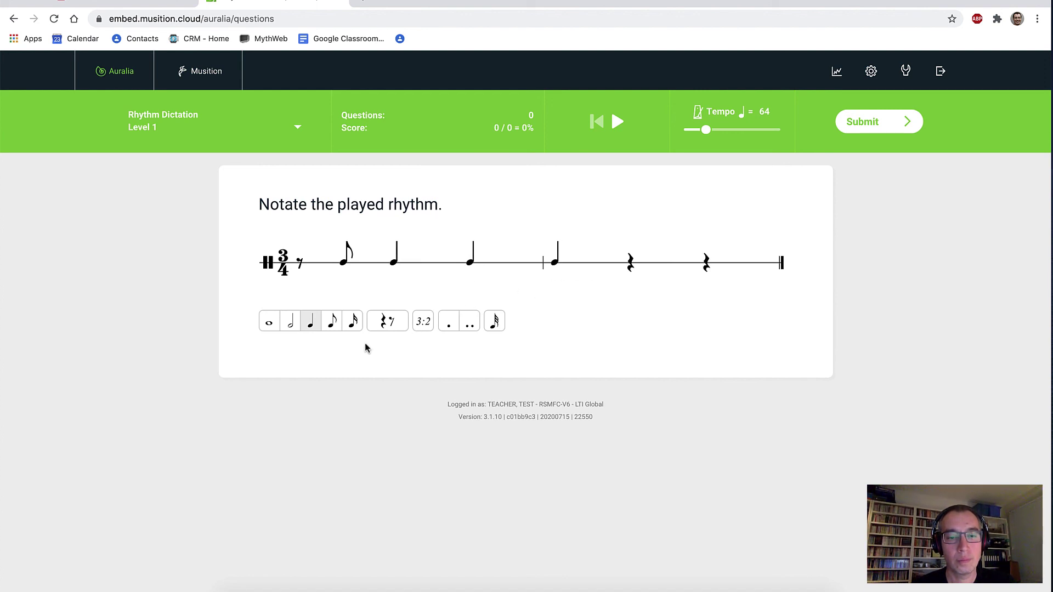
click(630, 280)
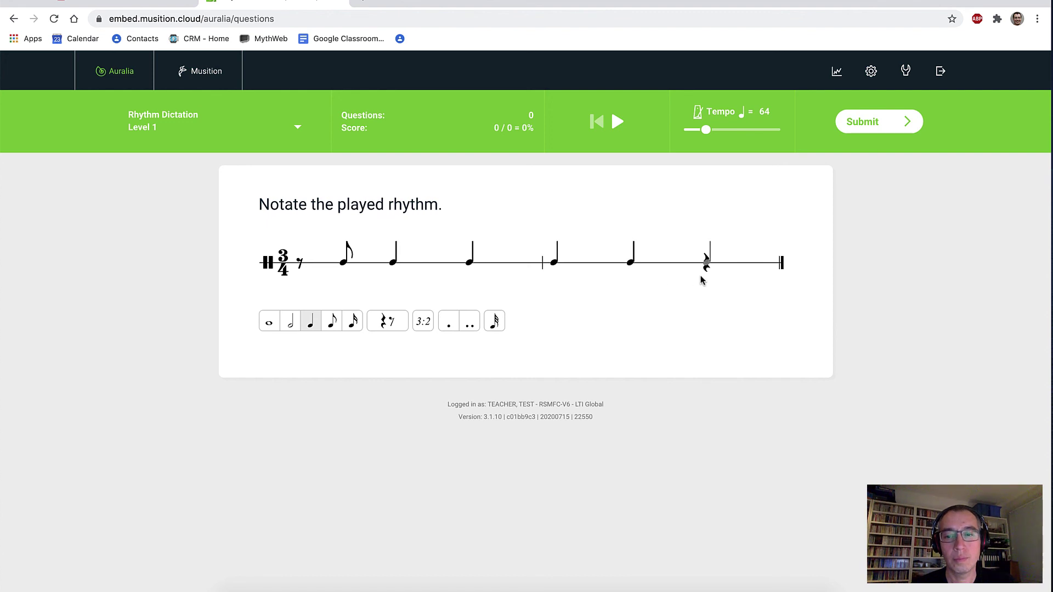
click(704, 278)
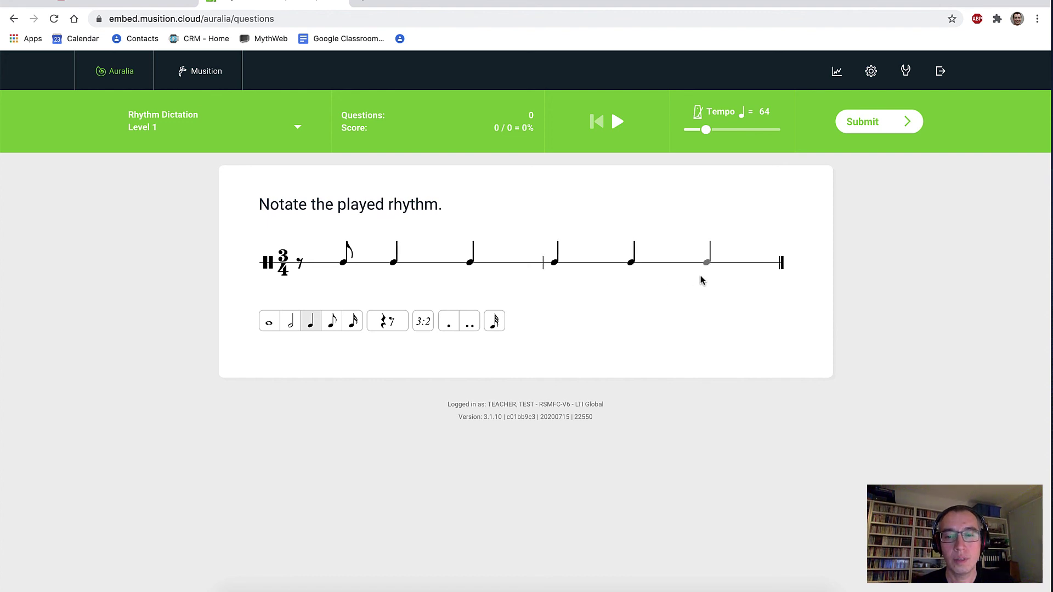
click(861, 132)
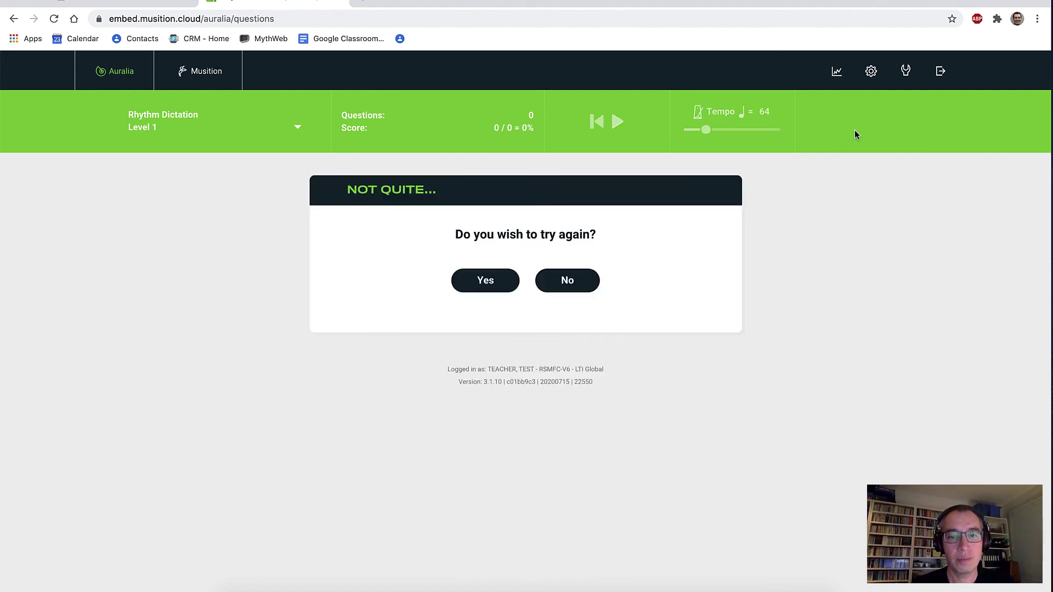
click(582, 281)
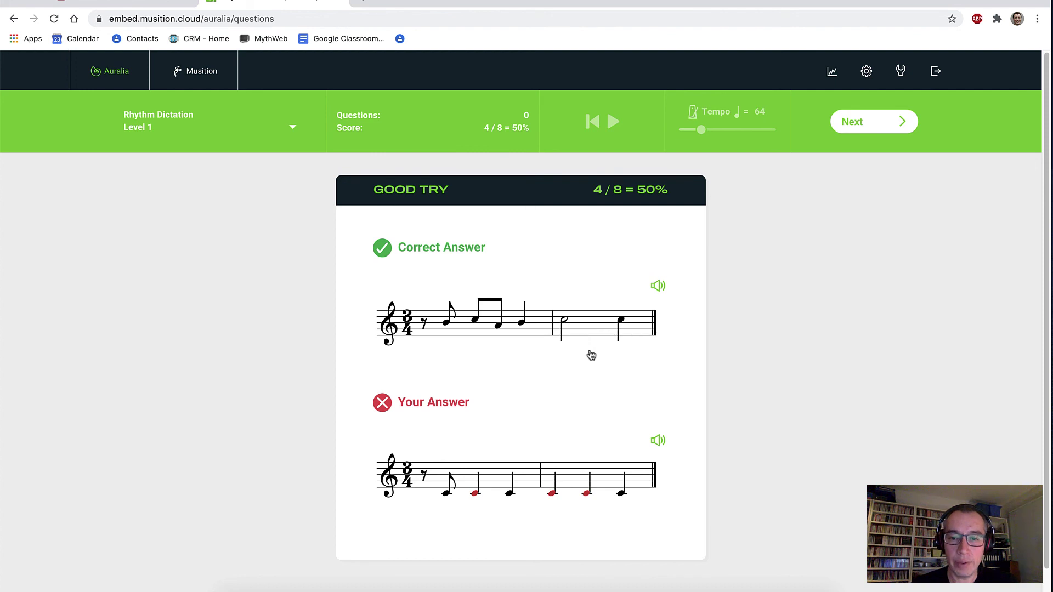
Compare the correct rhythm with the submitted answer, and leave the Rhythm Dictation drill for the Auralia topic list.
scroll(591, 357, down, 1)
scroll(591, 357, down, 1)
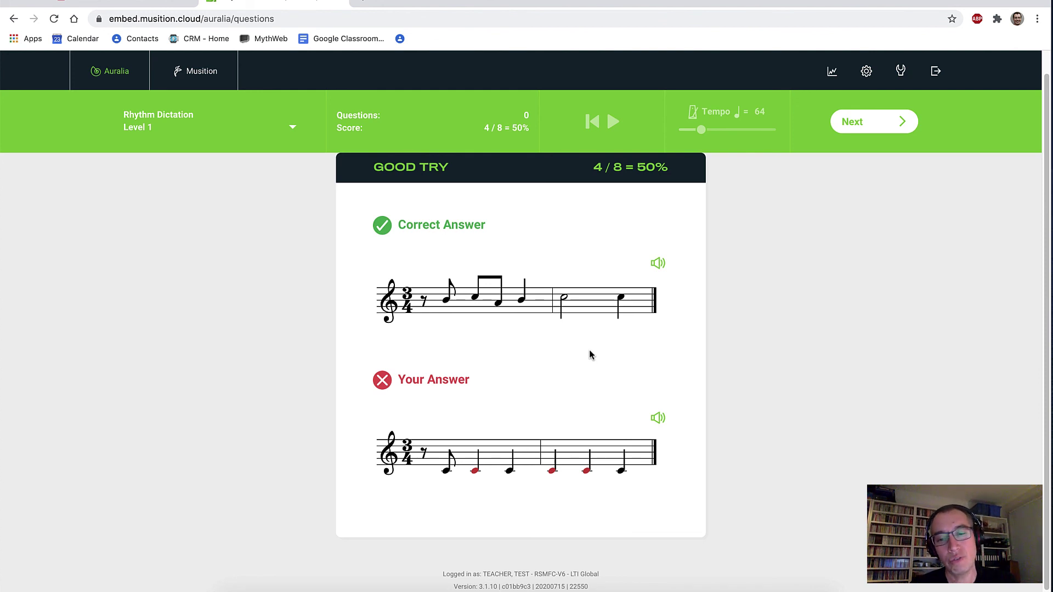
scroll(591, 355, up, 1)
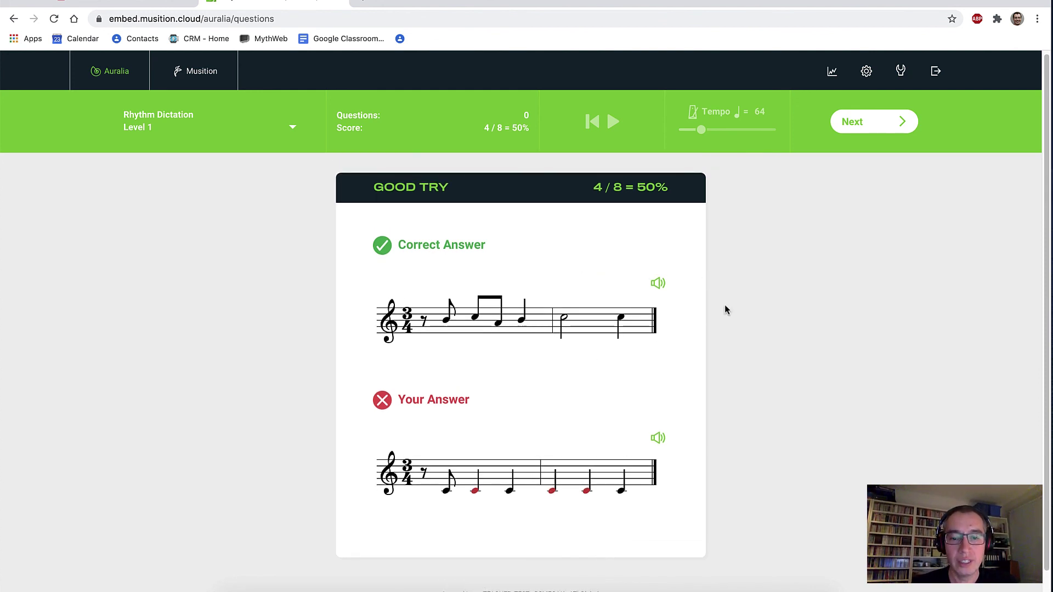
click(846, 133)
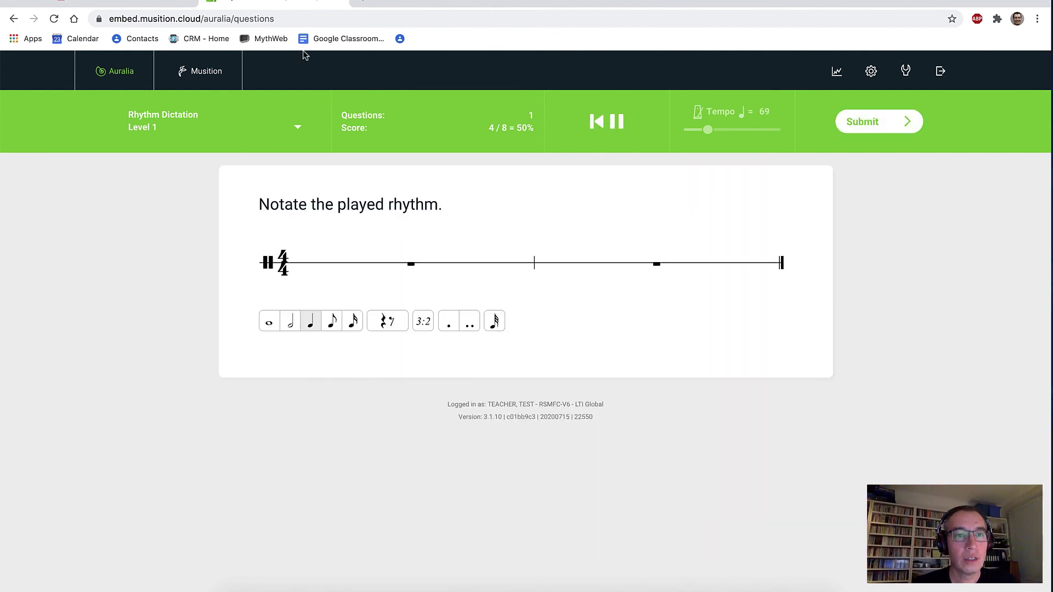
click(144, 71)
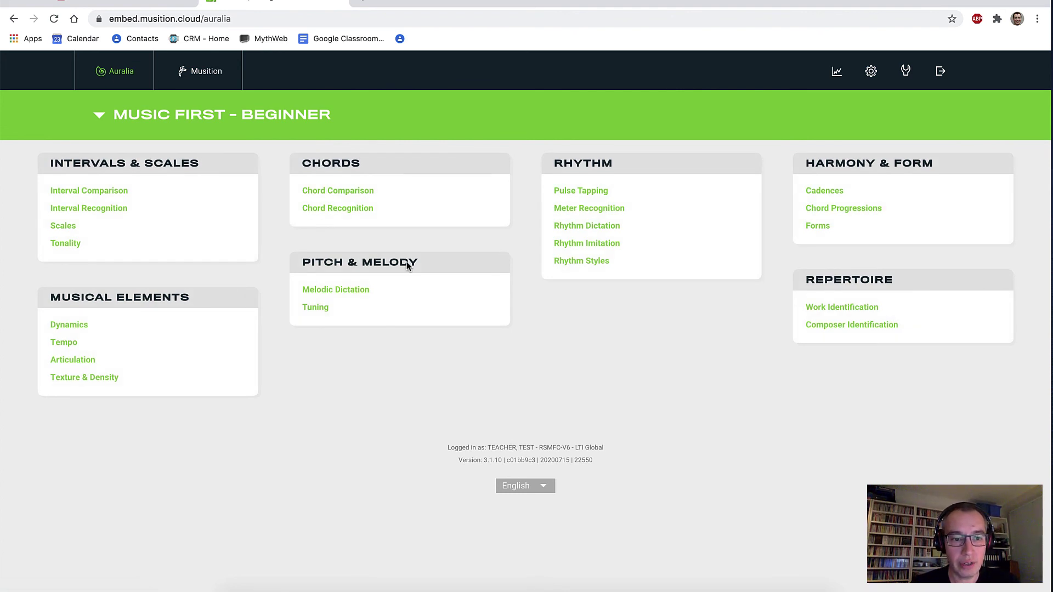
Start Level 1 of the Dynamics topic and submit Getting softer for the first extract.
click(70, 325)
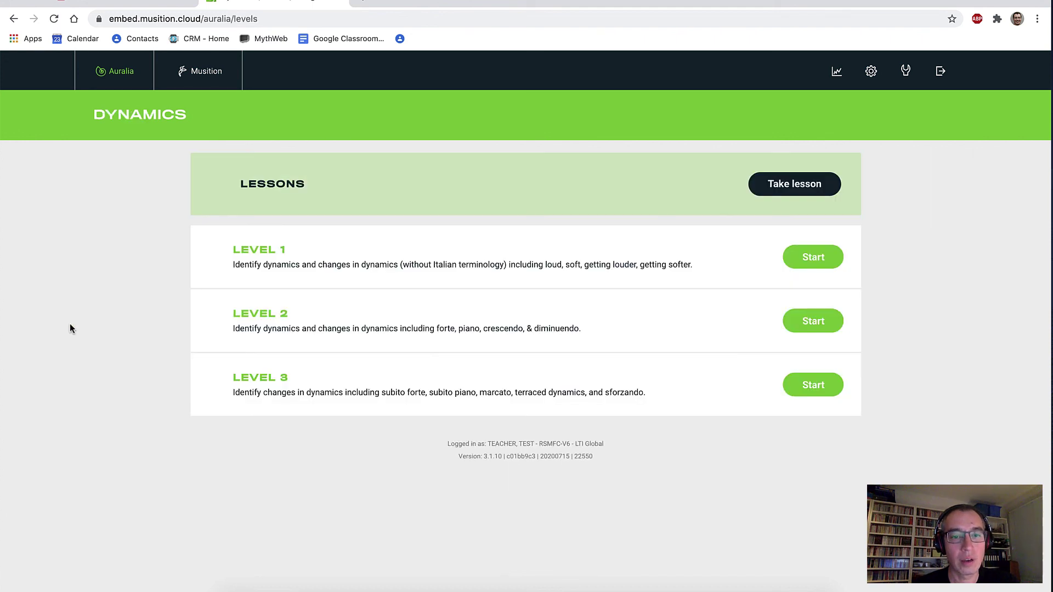
click(803, 265)
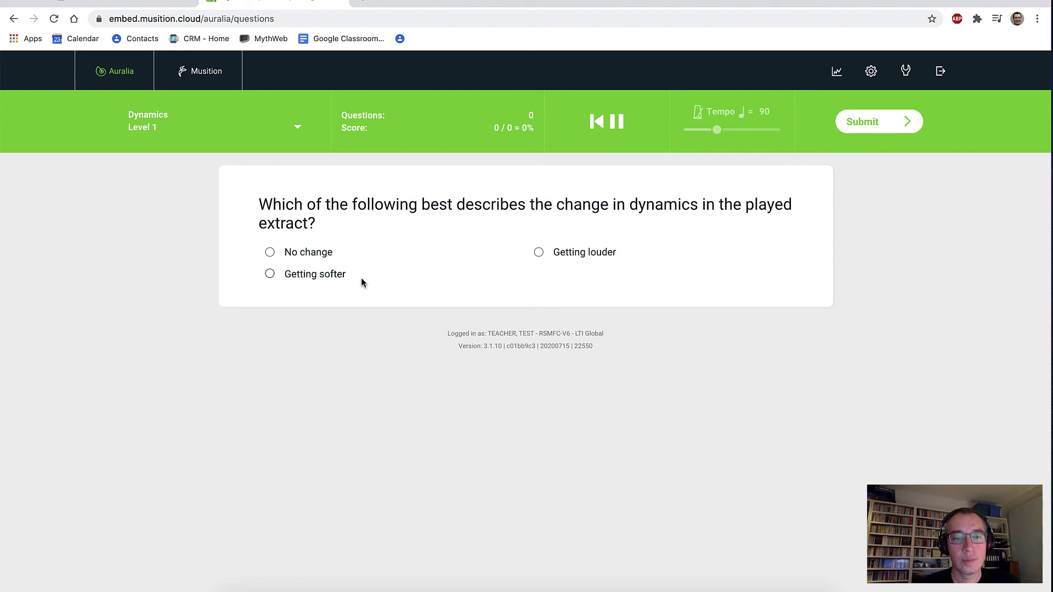
click(324, 275)
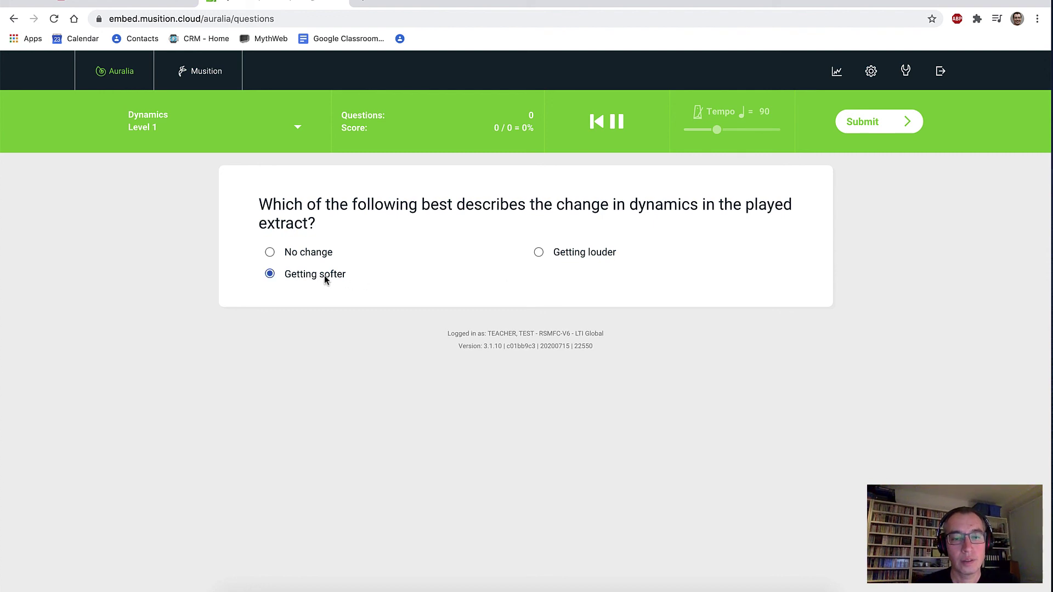
click(861, 122)
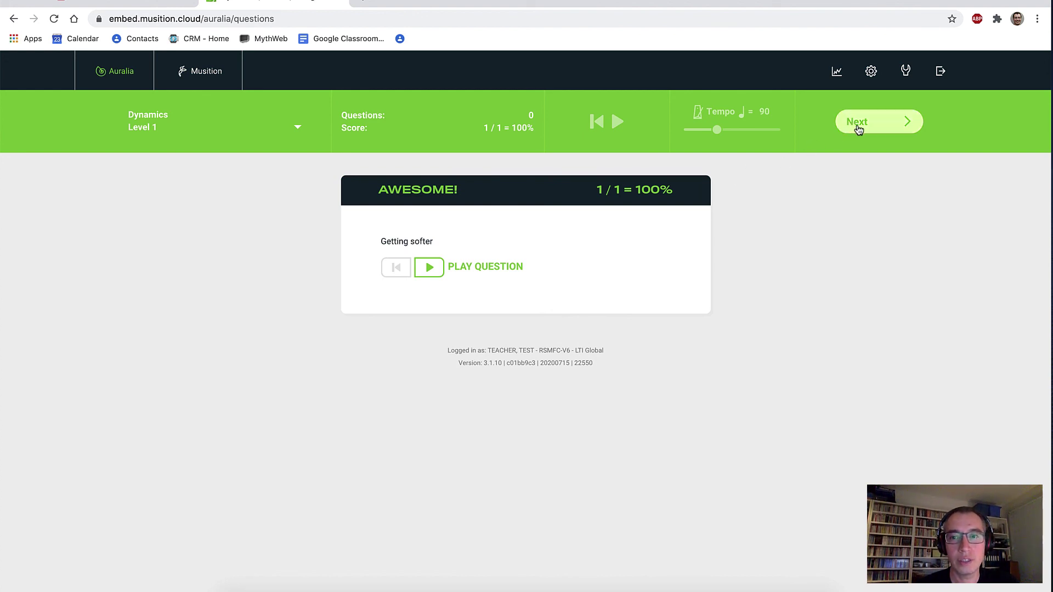
Submit Soft for the second Dynamics question and return to the Auralia topic list.
click(859, 129)
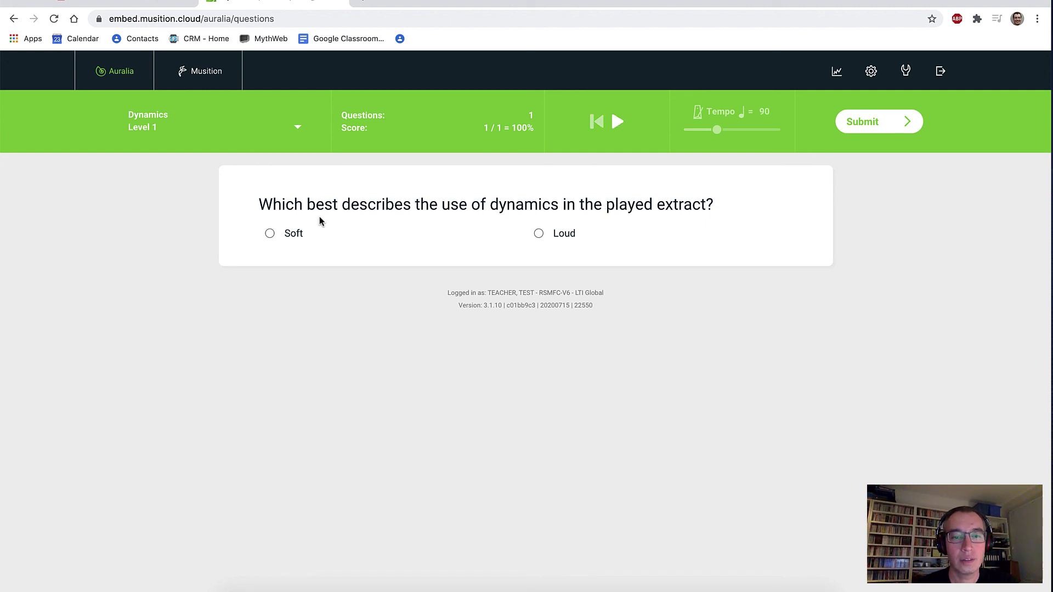
click(293, 237)
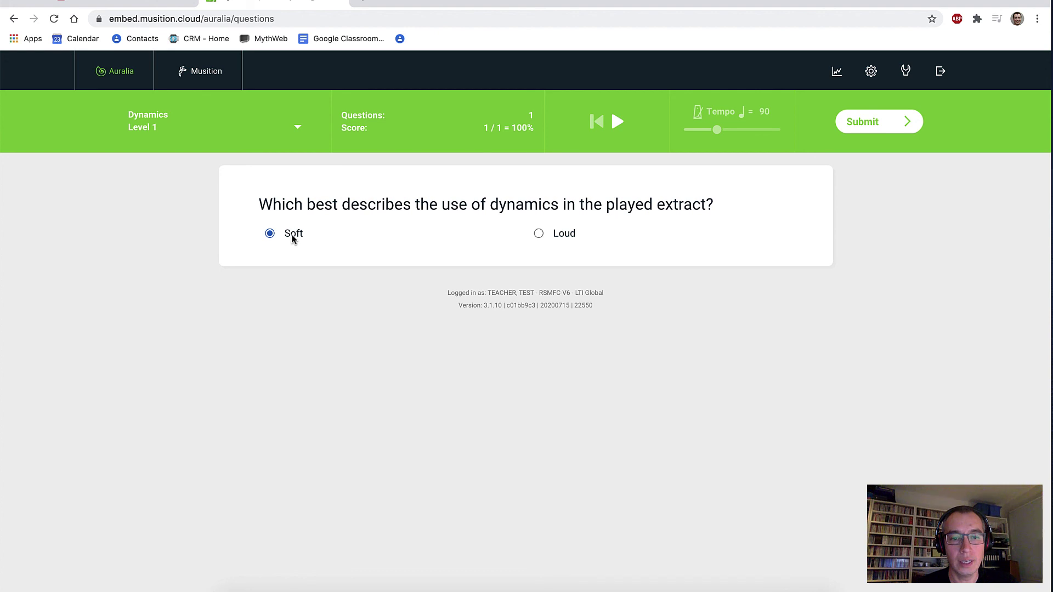
click(863, 130)
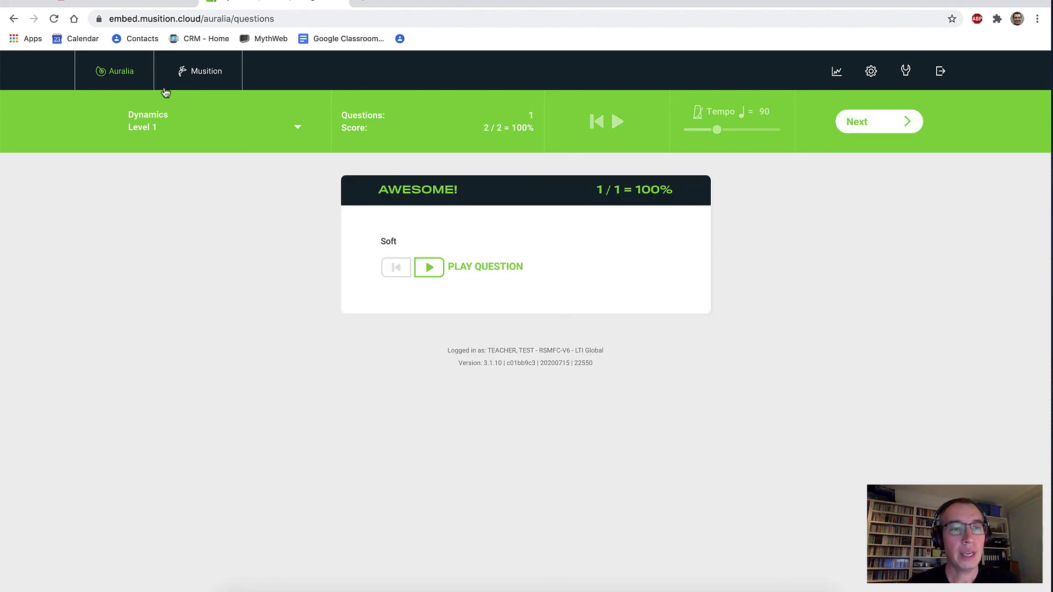
click(133, 83)
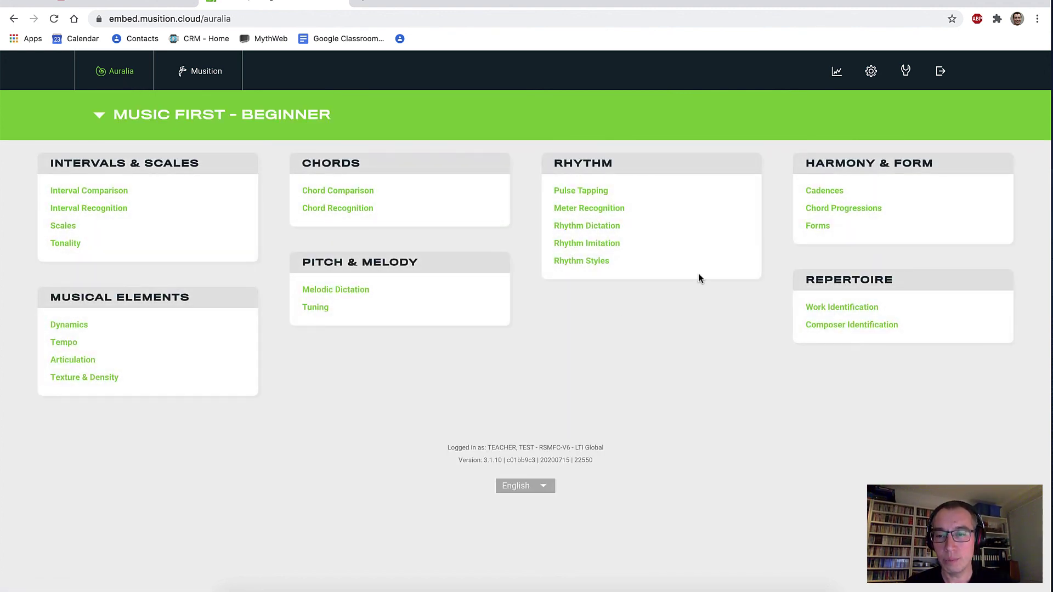
Start Level 3 of the beginner Chord Progressions topic under Harmony & Form.
click(845, 216)
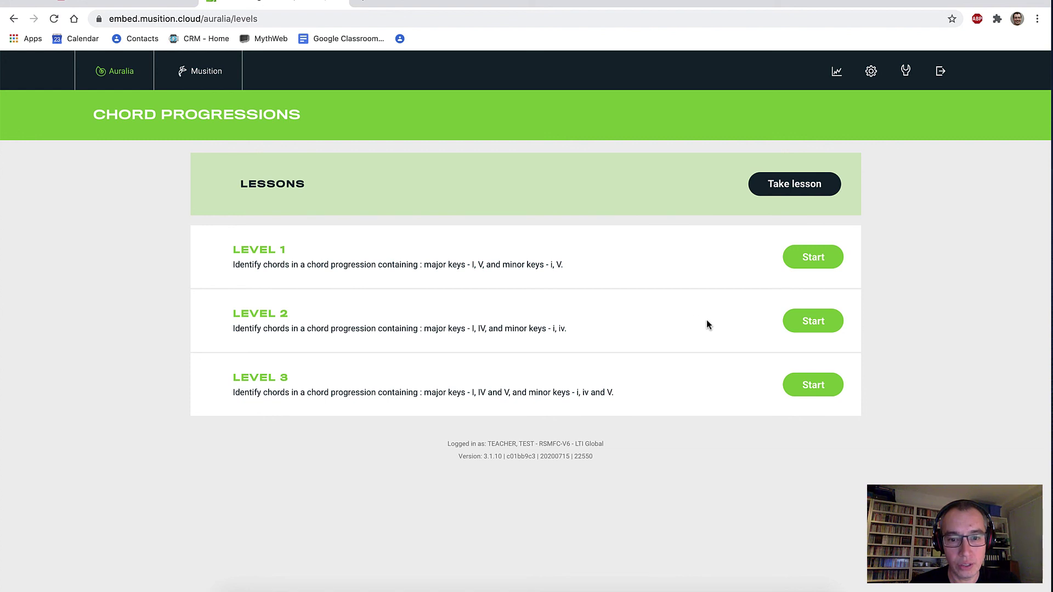
click(808, 387)
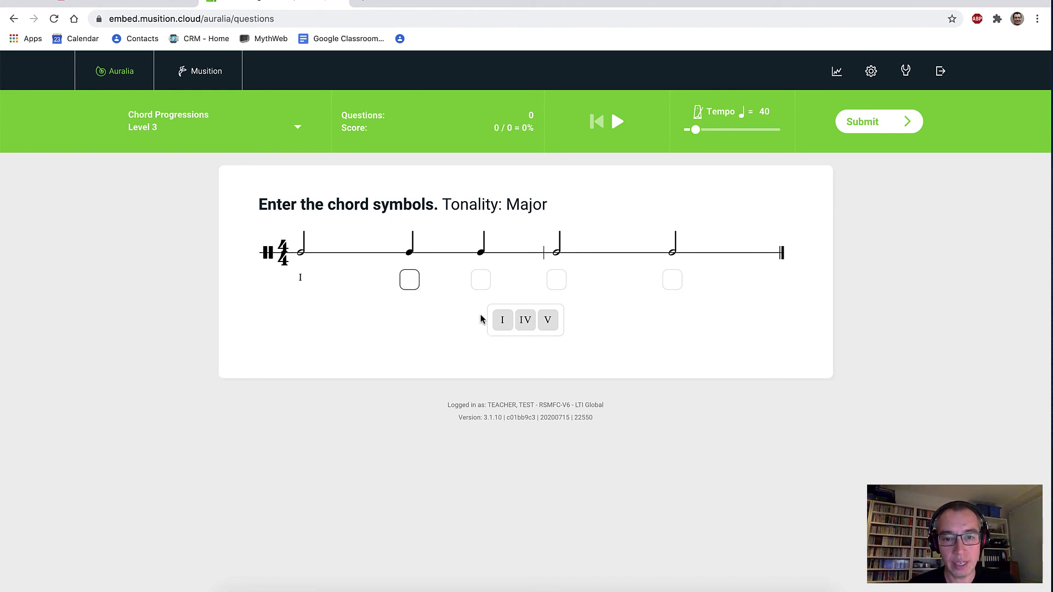
Fill in the blank chord symbols of the major-key progression as I, I, V, I and go back over the entries.
click(501, 325)
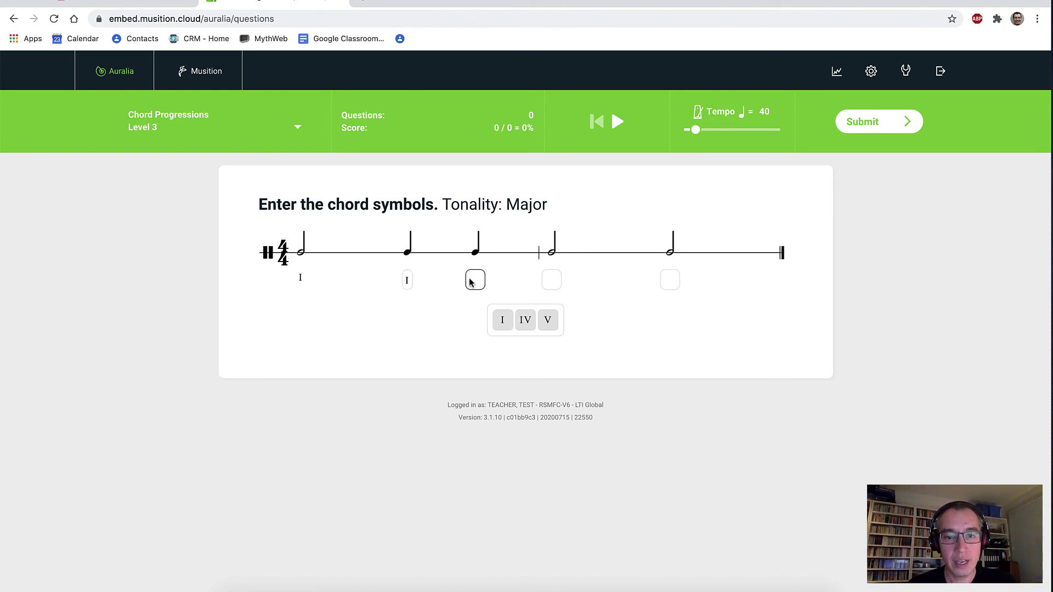
click(501, 323)
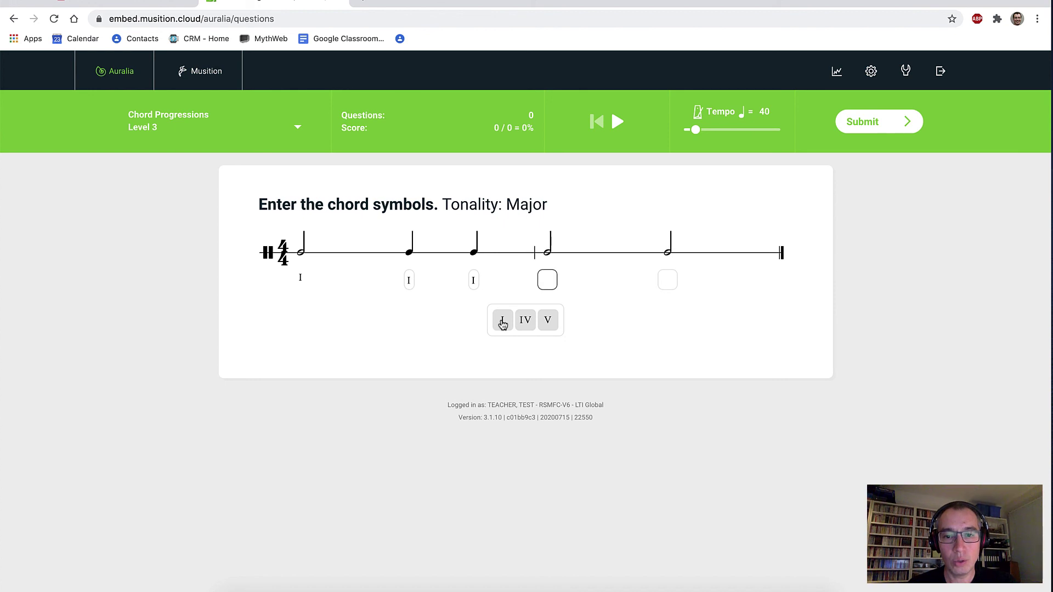
click(548, 328)
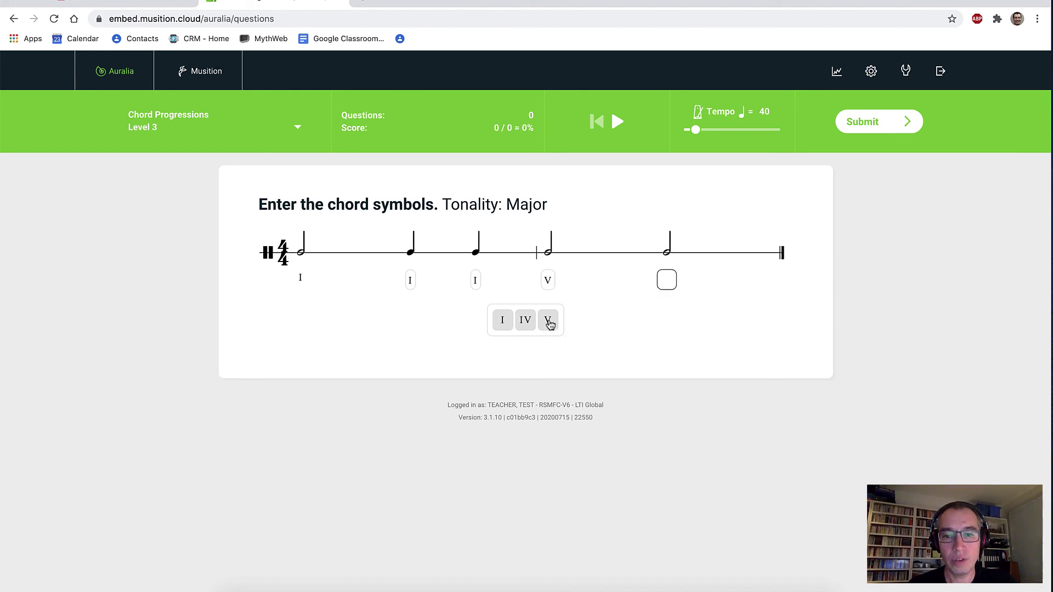
click(502, 328)
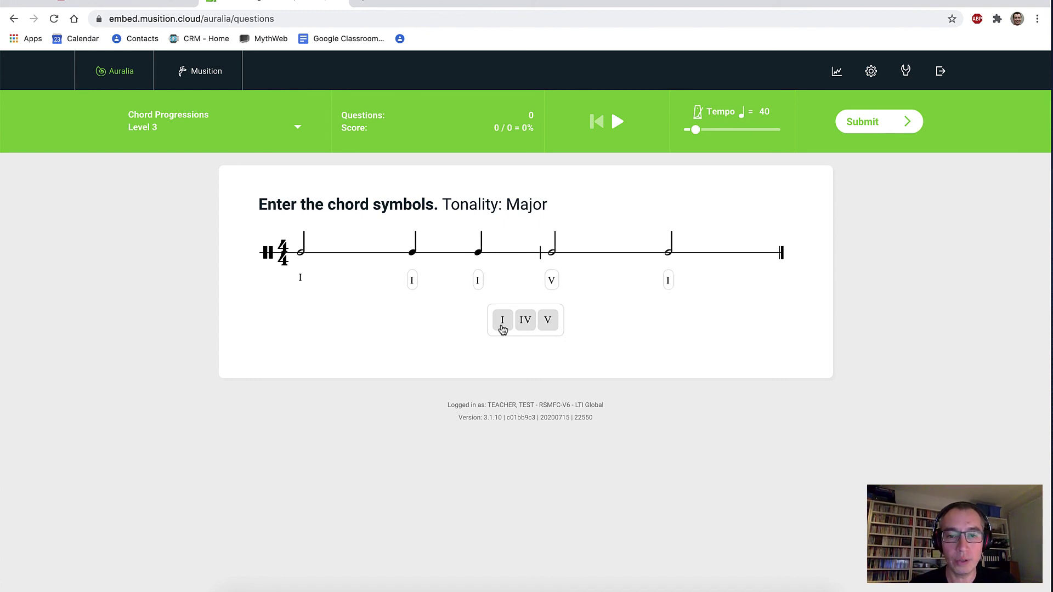
click(415, 286)
click(478, 282)
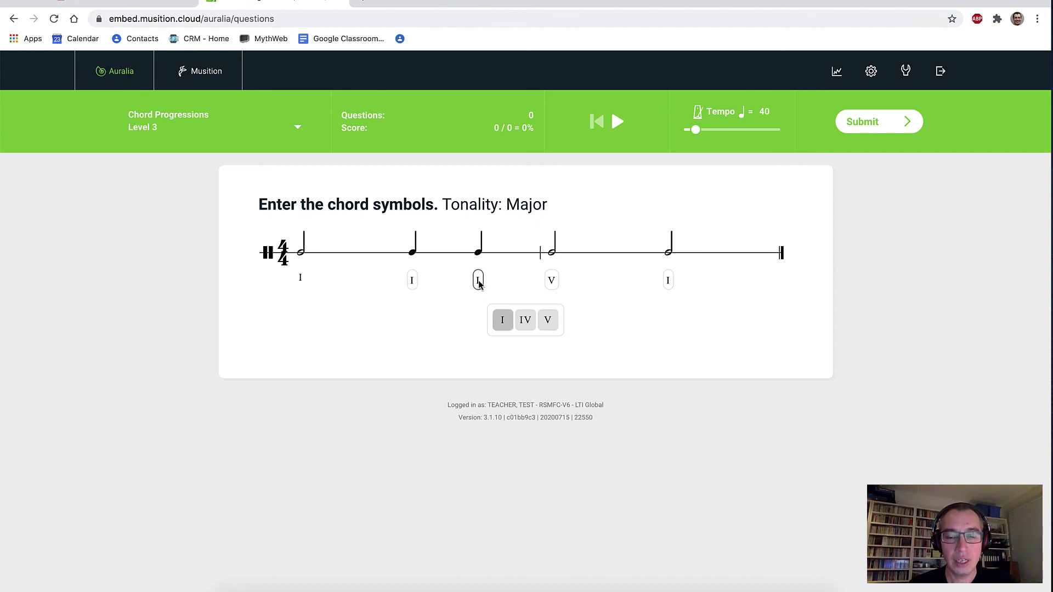
click(551, 281)
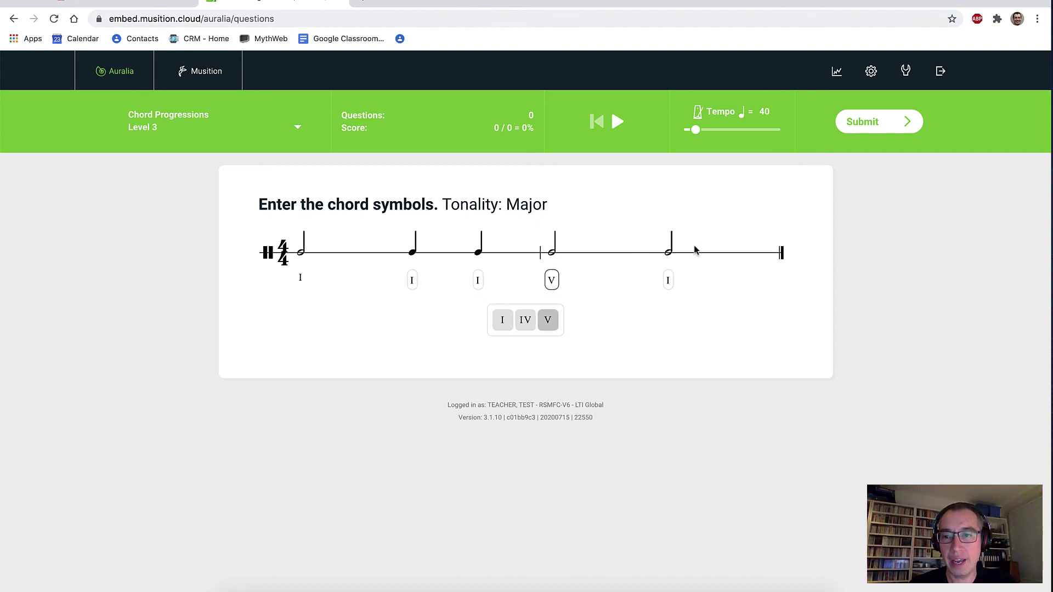
Submit the chord progression, decline another try to see the marked answer, and return to the Auralia topic list.
click(860, 121)
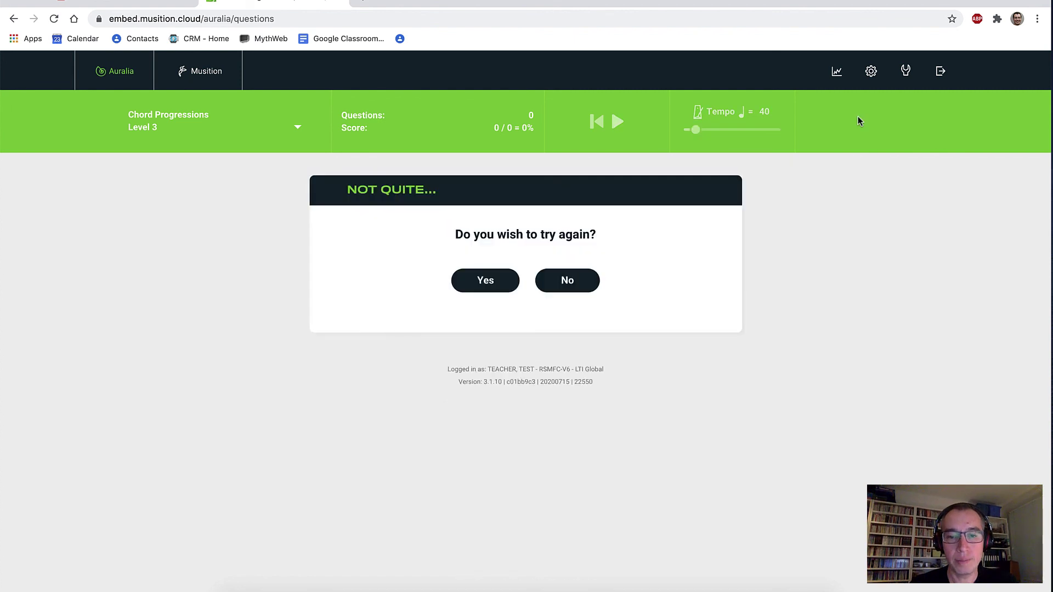
click(565, 278)
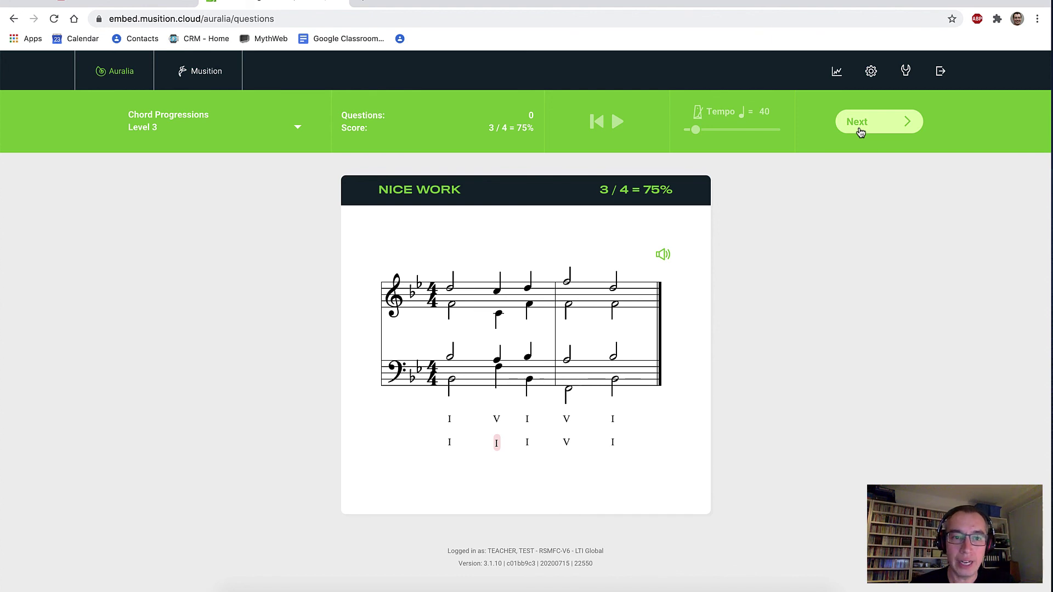
click(122, 69)
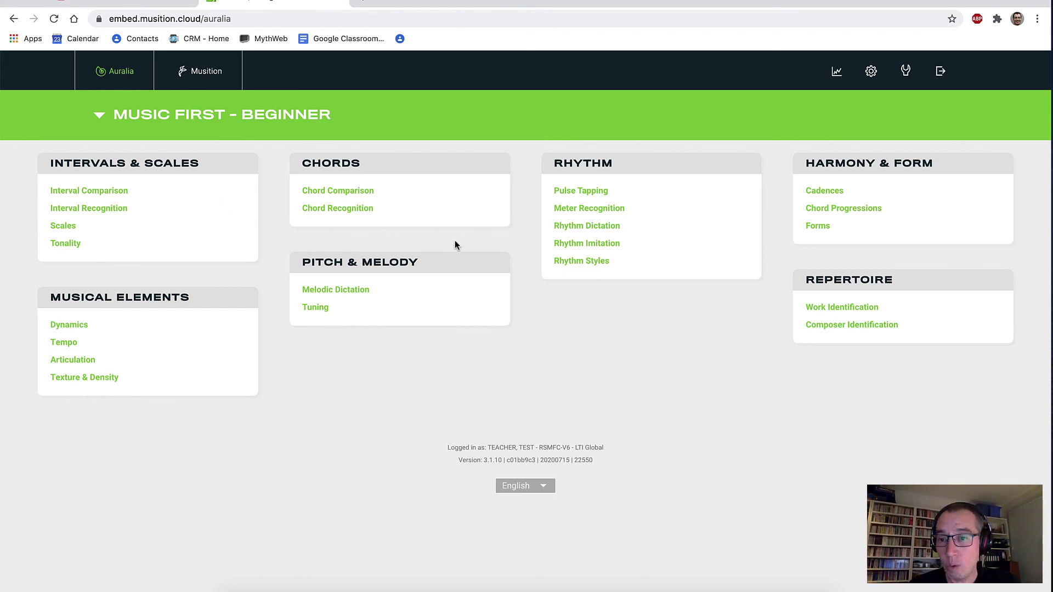
Open the lesson for the Cadences topic under Harmony & Form and look through its Introduction page.
click(821, 191)
click(788, 184)
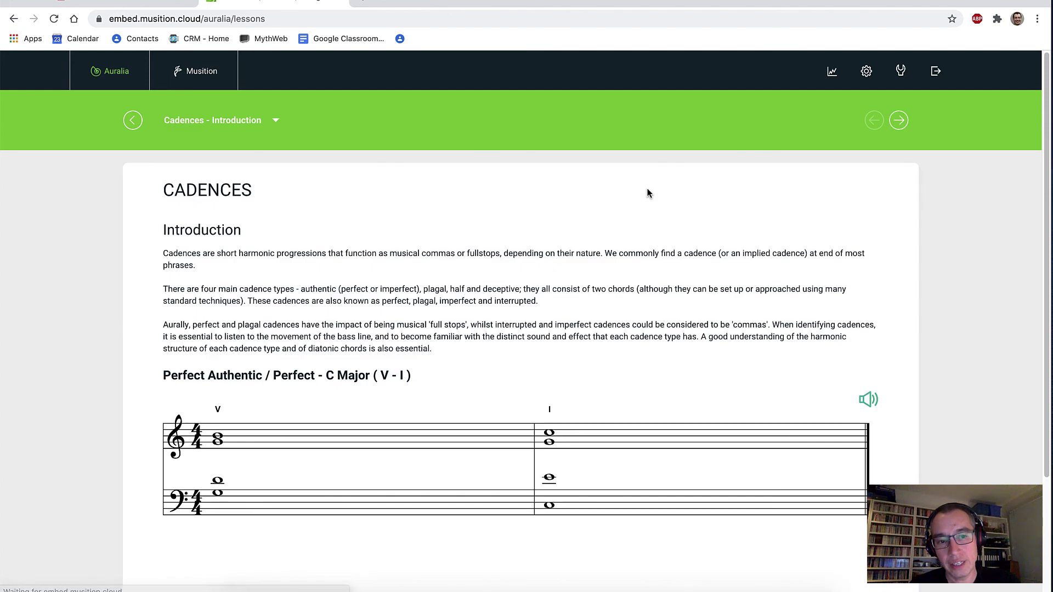
scroll(492, 249, down, 3)
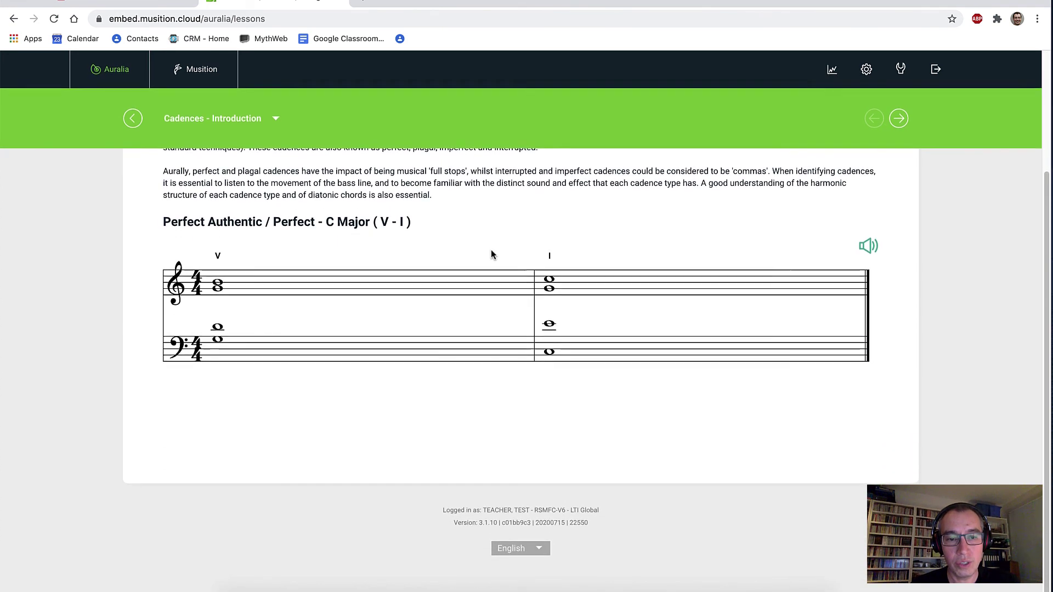
scroll(491, 249, up, 2)
Look through the list of Cadences lesson pages without choosing another, and return to the Auralia topic list.
click(276, 120)
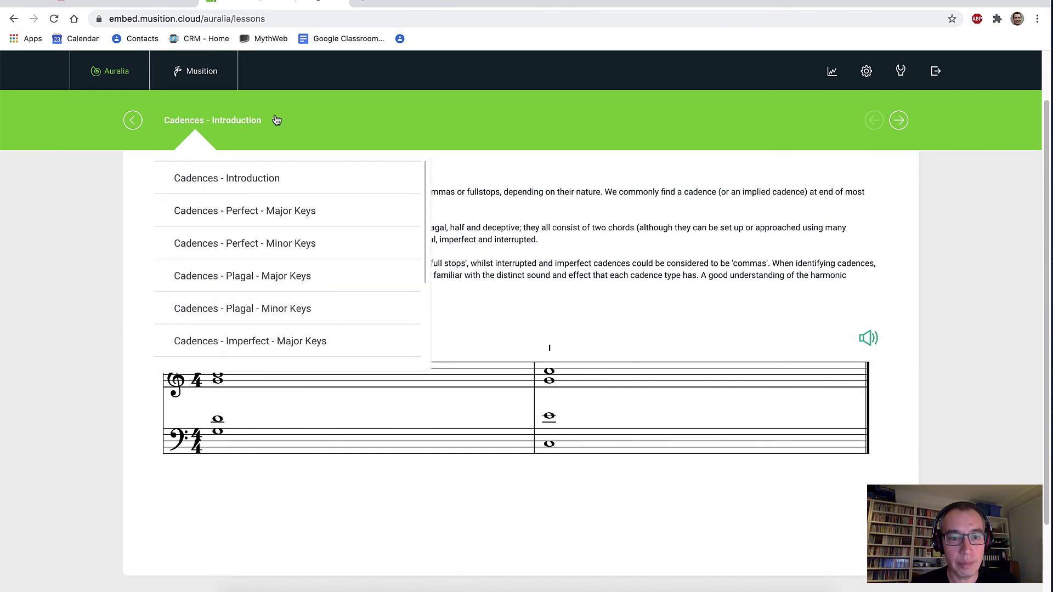
scroll(294, 229, down, 5)
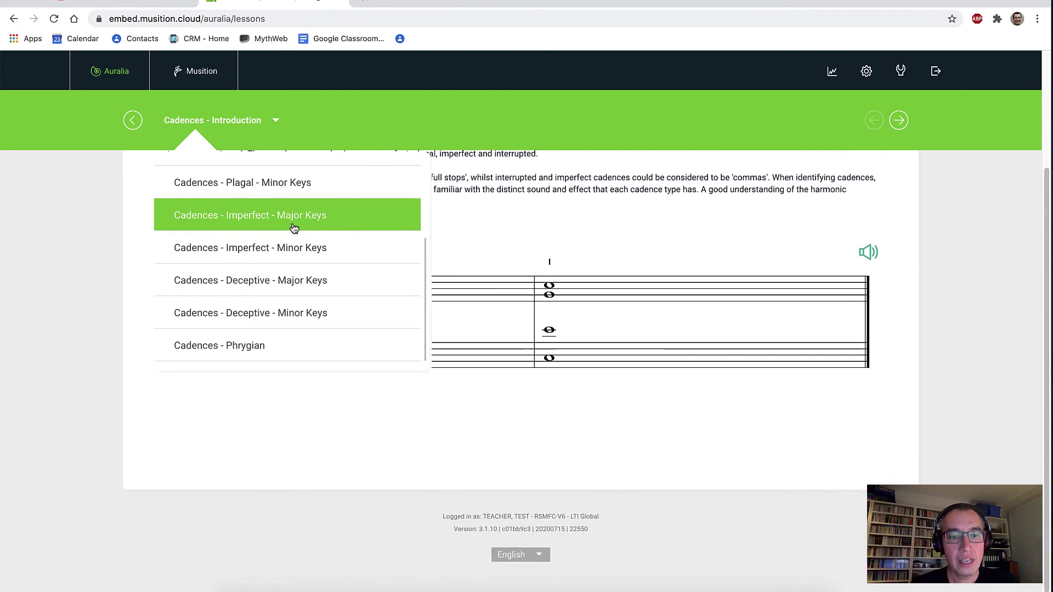
click(520, 221)
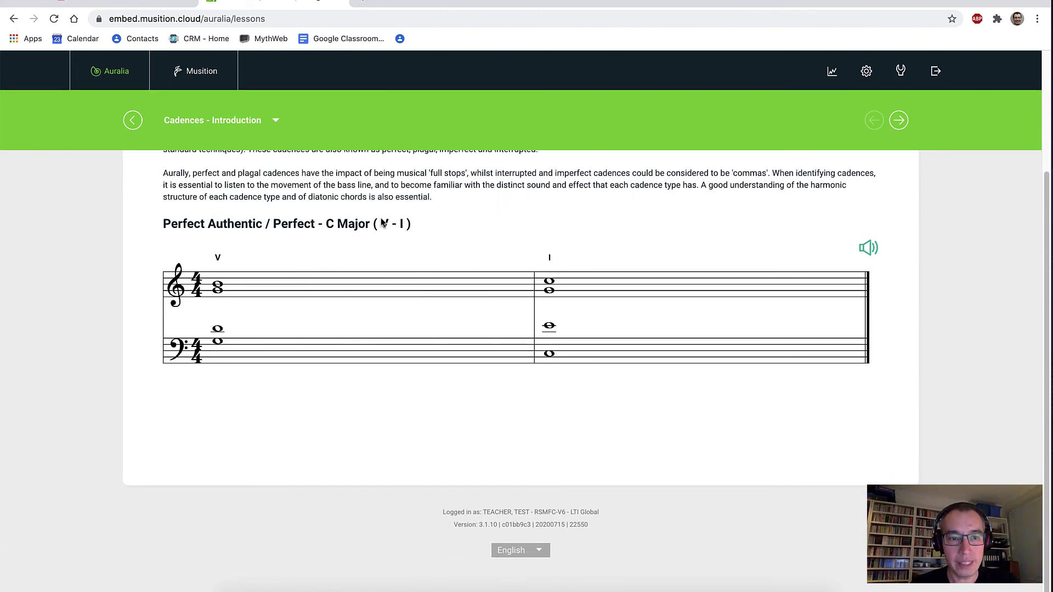
click(115, 78)
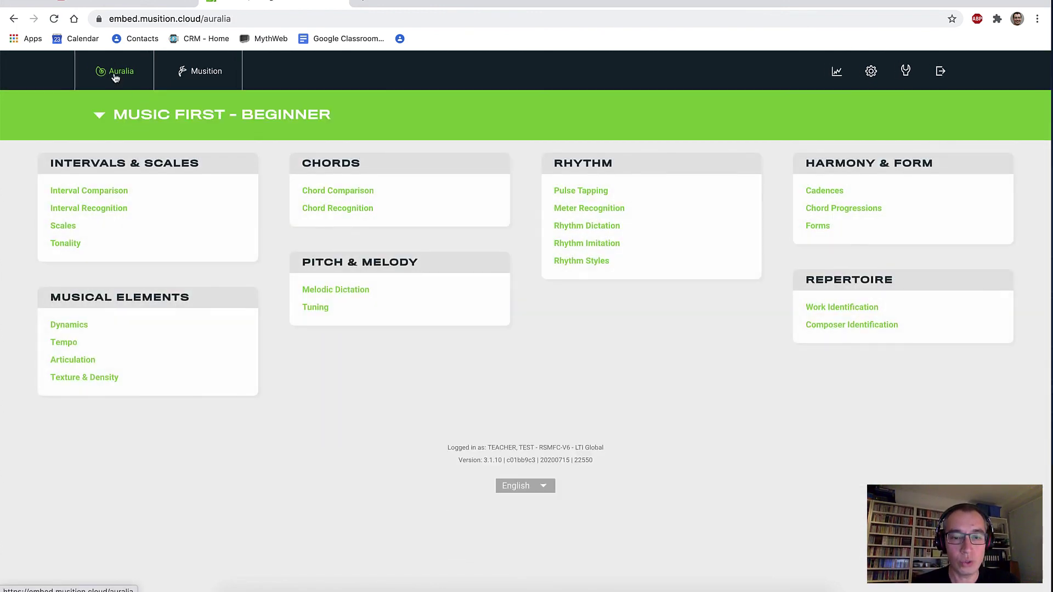